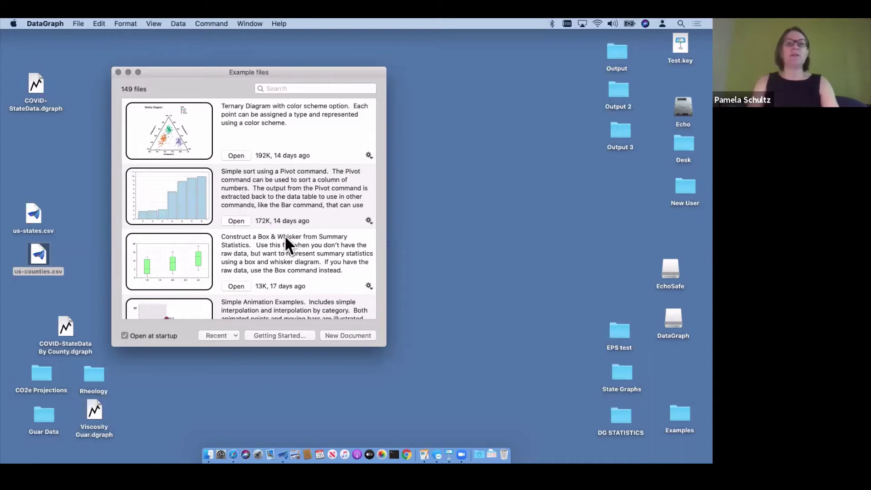
Search the example files for "mean" and open the "Calculate mean and standard deviation" example in an enlarged window
scroll(277, 255, down, 5)
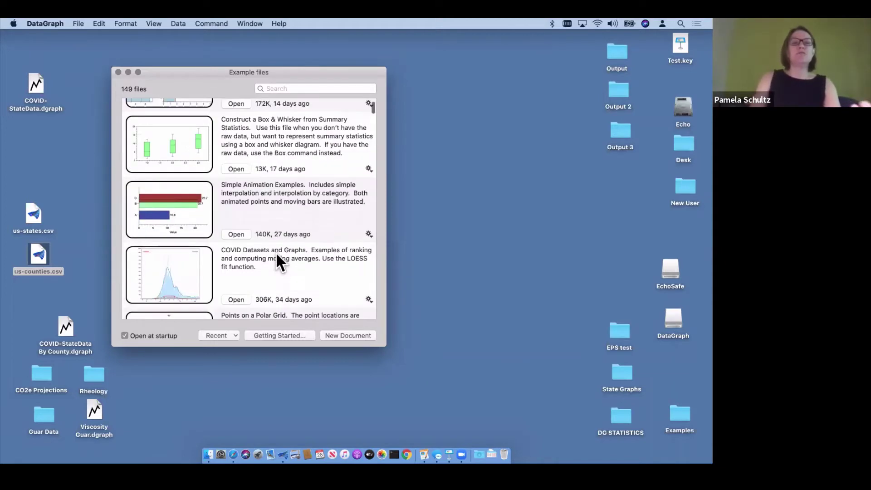
scroll(287, 225, down, 3)
scroll(287, 224, up, 5)
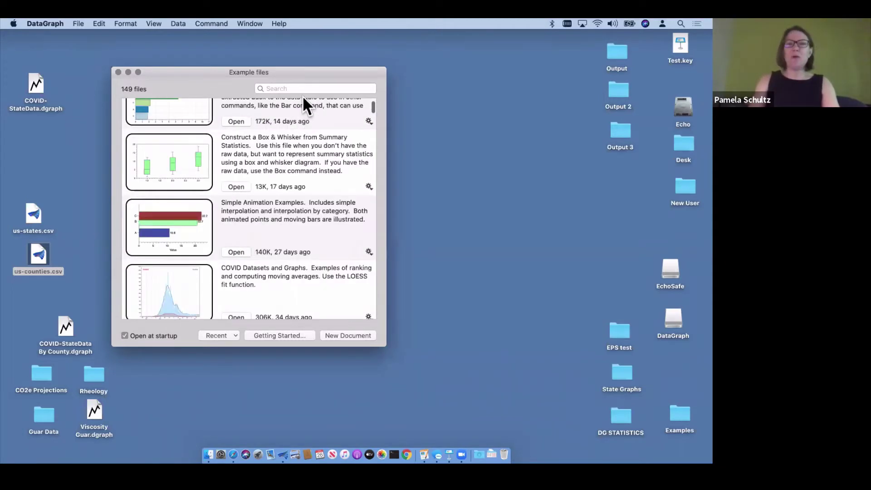
click(296, 88)
text(mea)
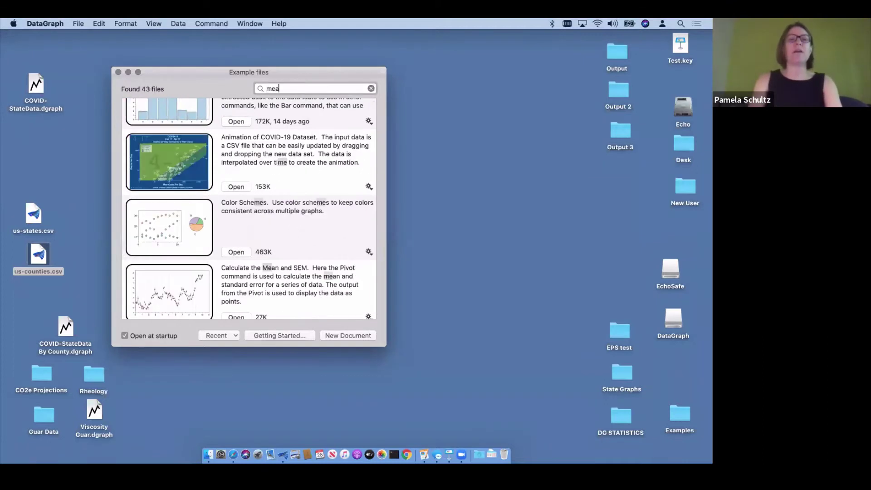
text(n)
scroll(301, 189, down, 2)
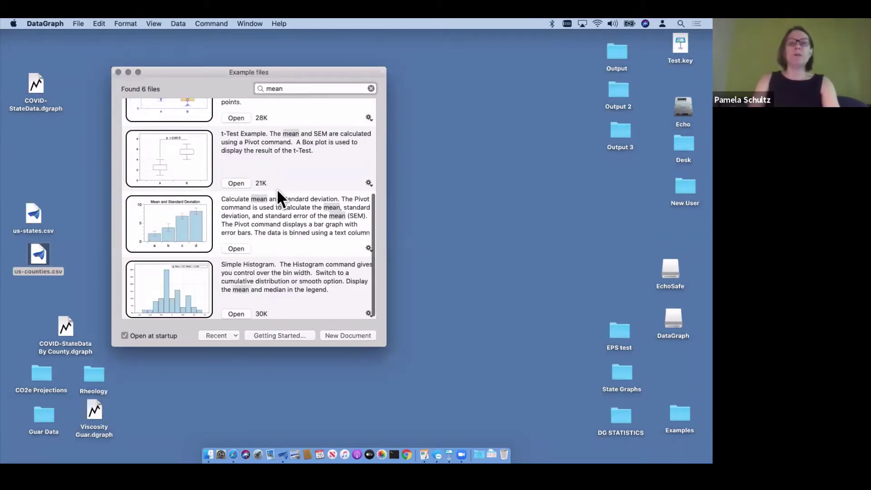
click(237, 249)
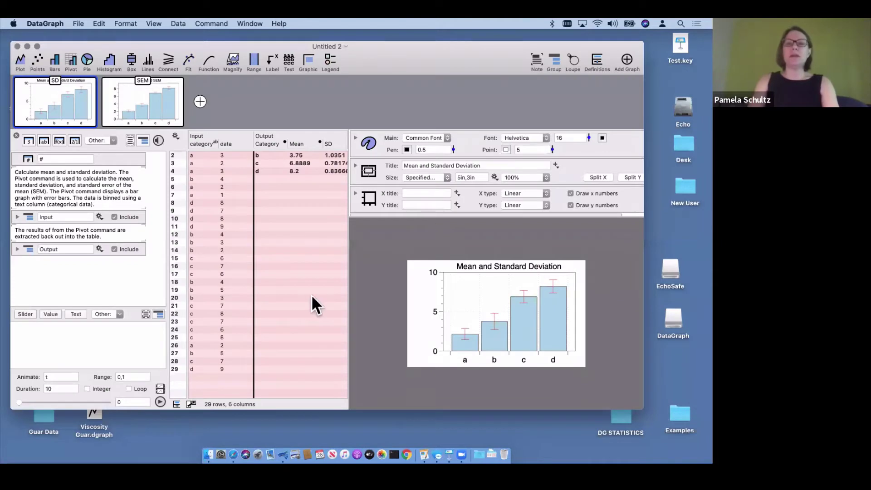
scroll(299, 271, up, 1)
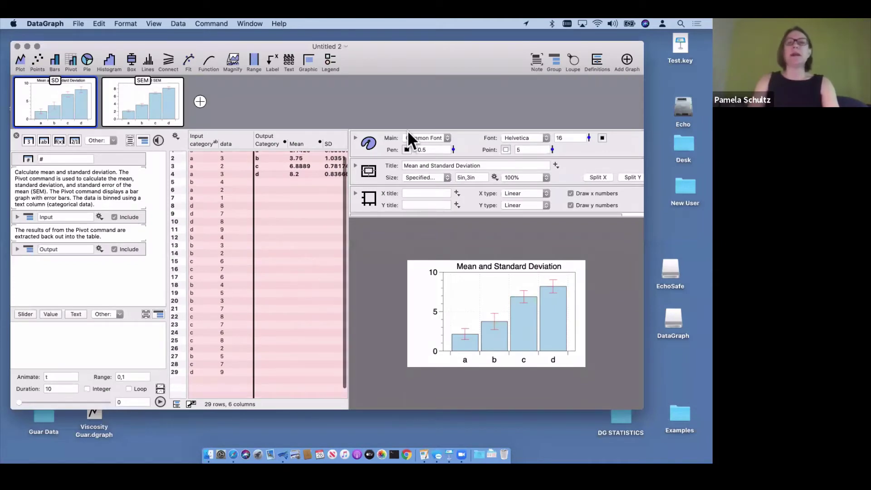
double_click(465, 55)
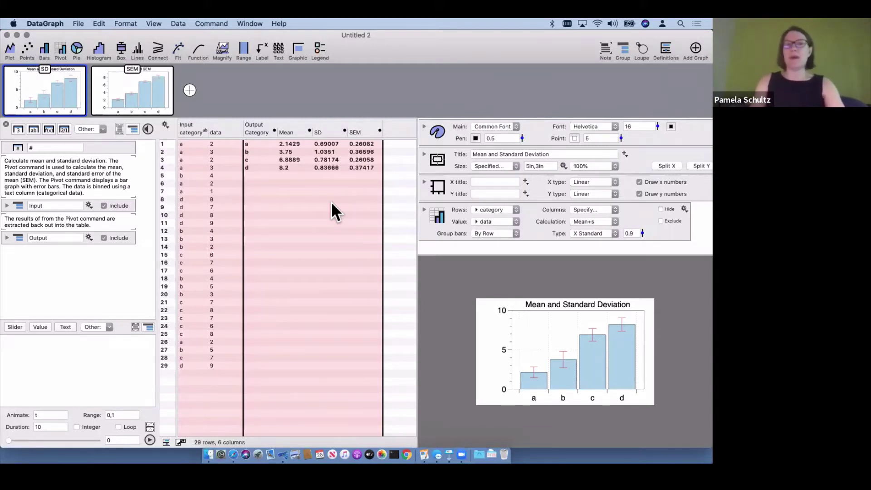
click(192, 132)
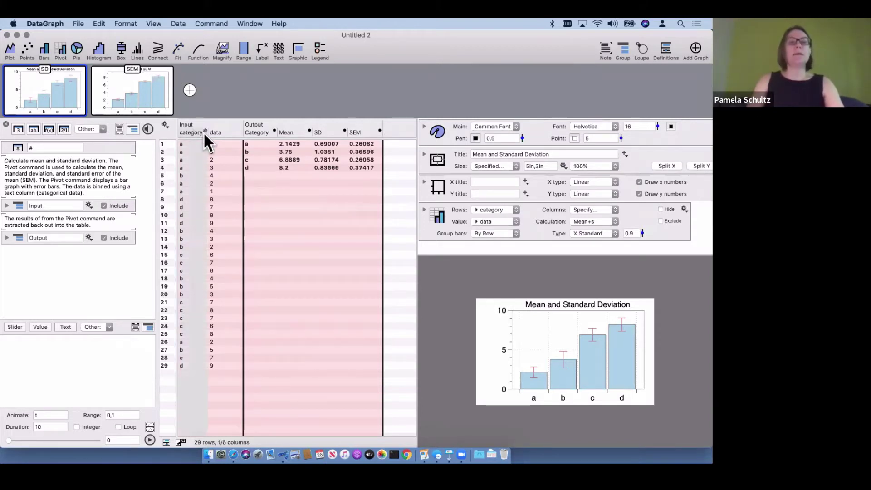
click(86, 281)
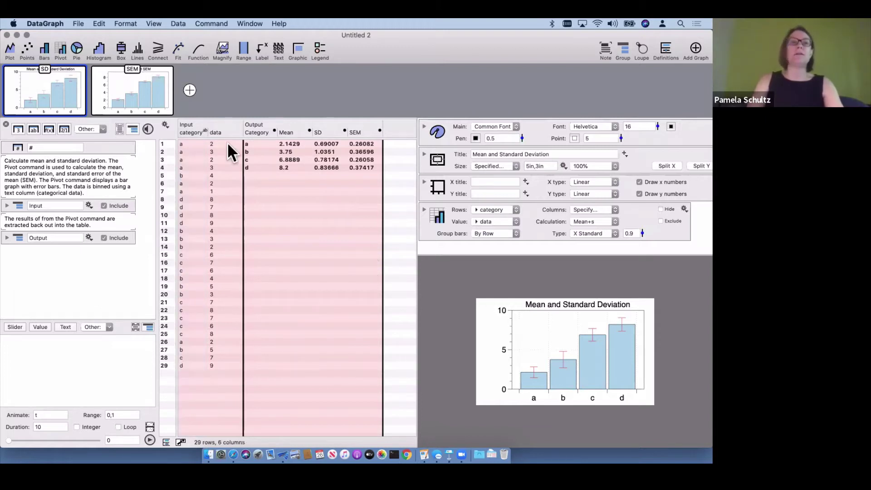
click(99, 24)
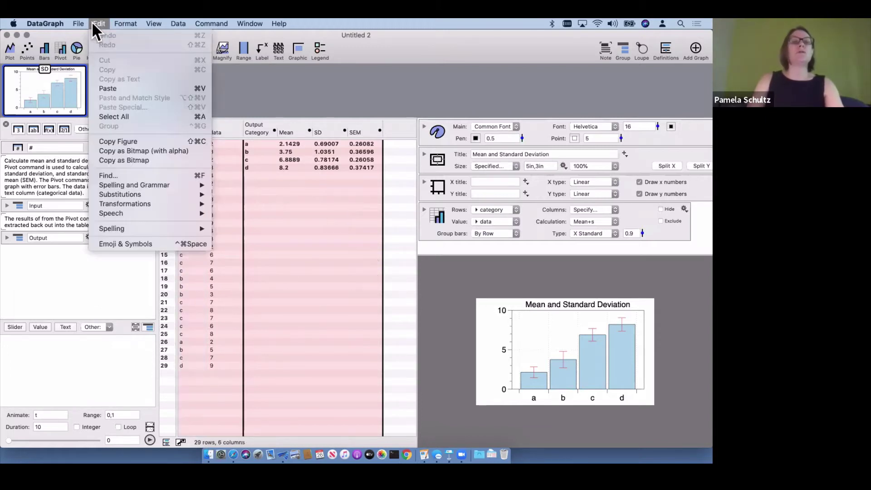
click(80, 23)
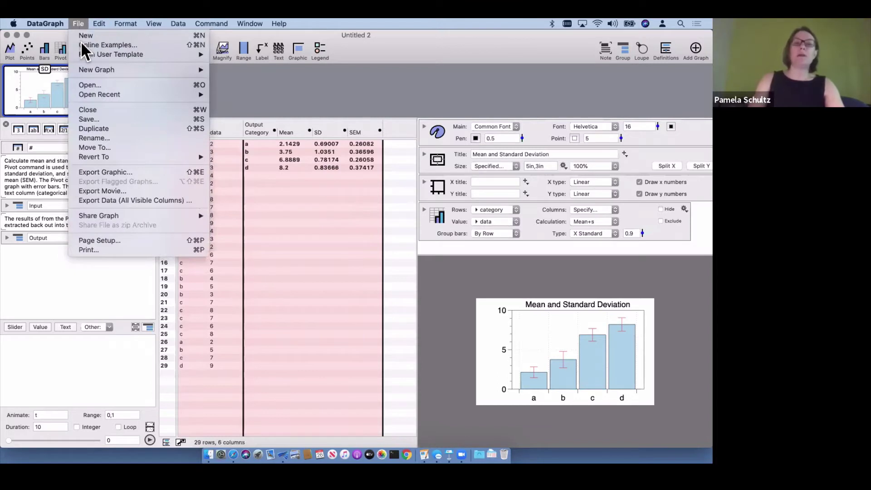
click(121, 200)
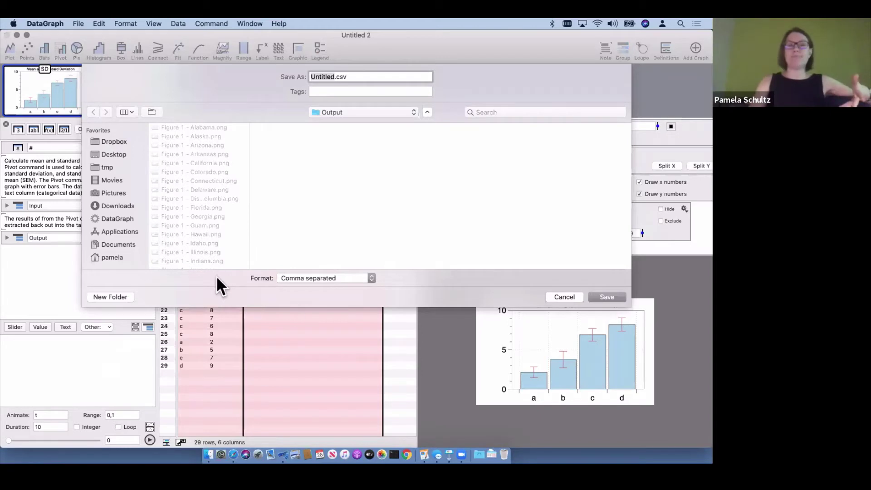
click(565, 297)
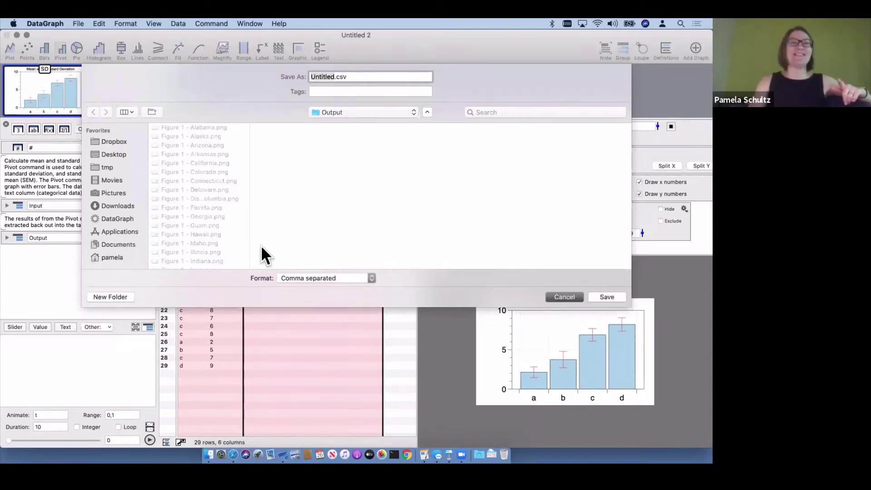
Export all visible columns as a comma-separated file named Untitled.csv on the desktop
click(99, 23)
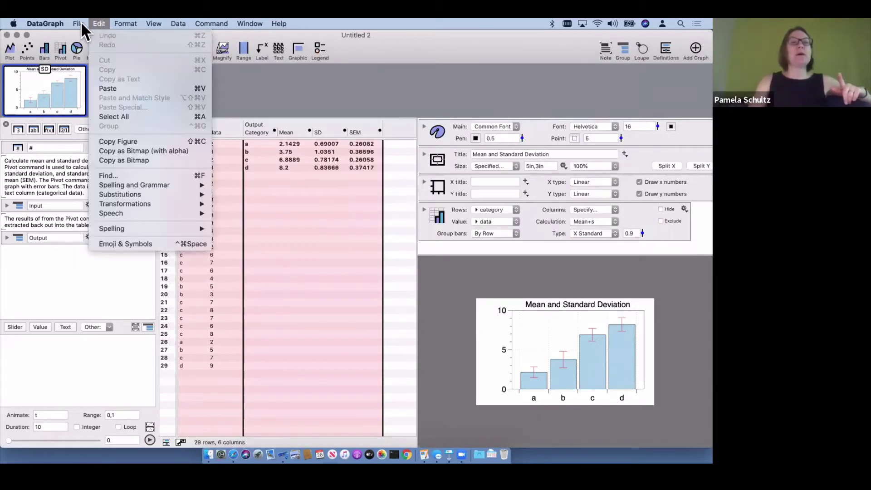
mouse_move(79, 23)
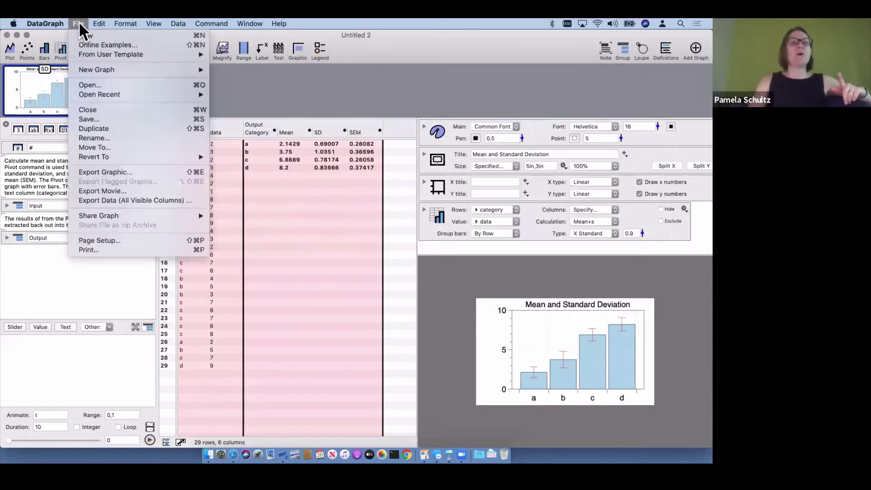
click(176, 200)
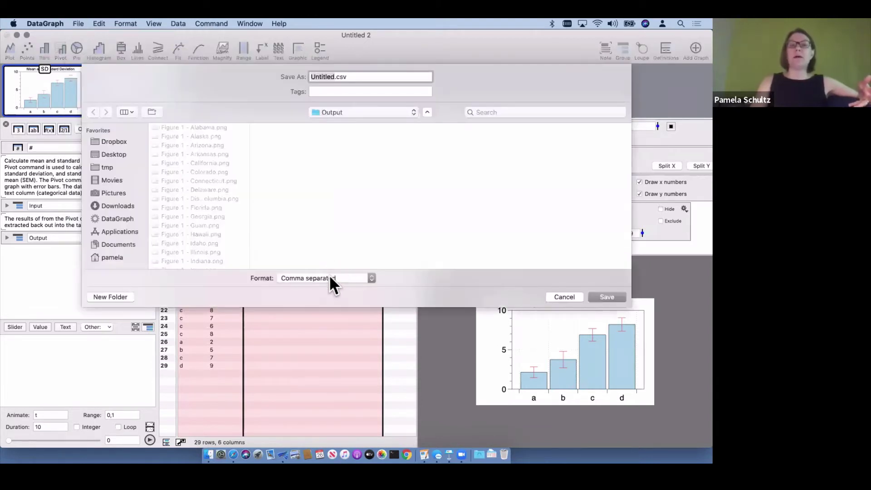
click(330, 278)
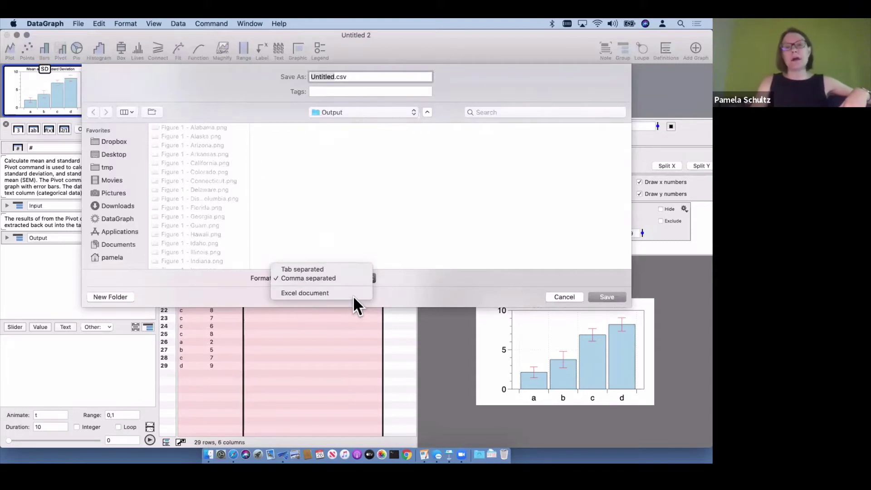
click(361, 111)
click(353, 123)
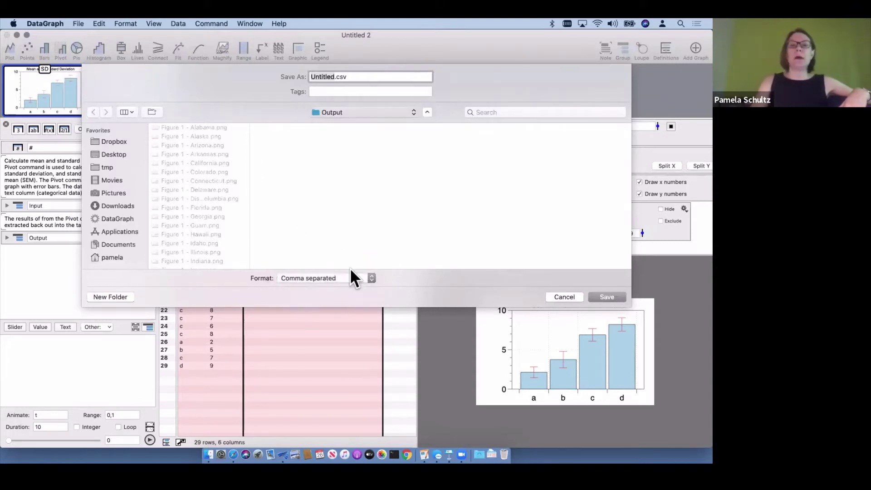
click(607, 297)
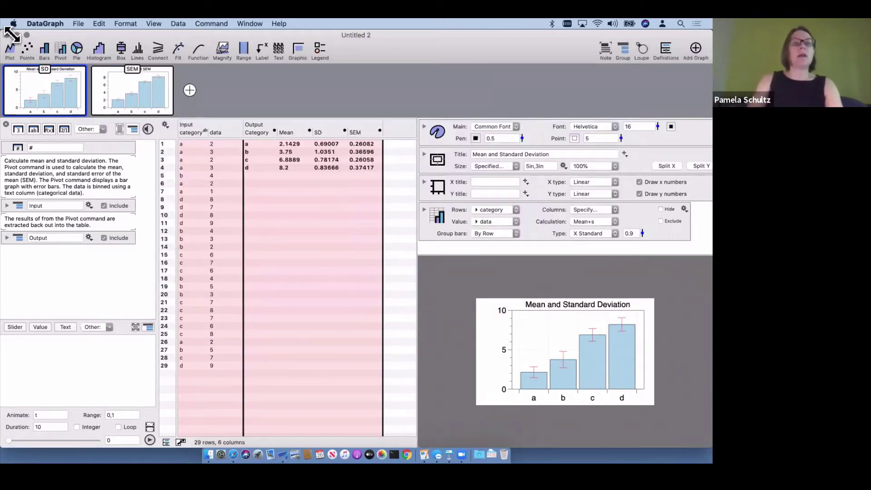
Shrink the document window and move it aside to uncover the exported Untitled.csv on the desktop
drag(1, 31, 159, 154)
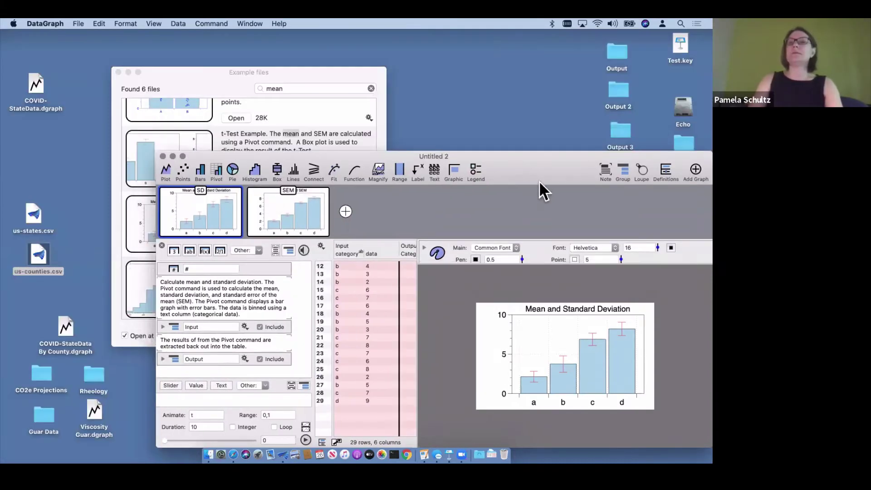
drag(544, 177, 647, 151)
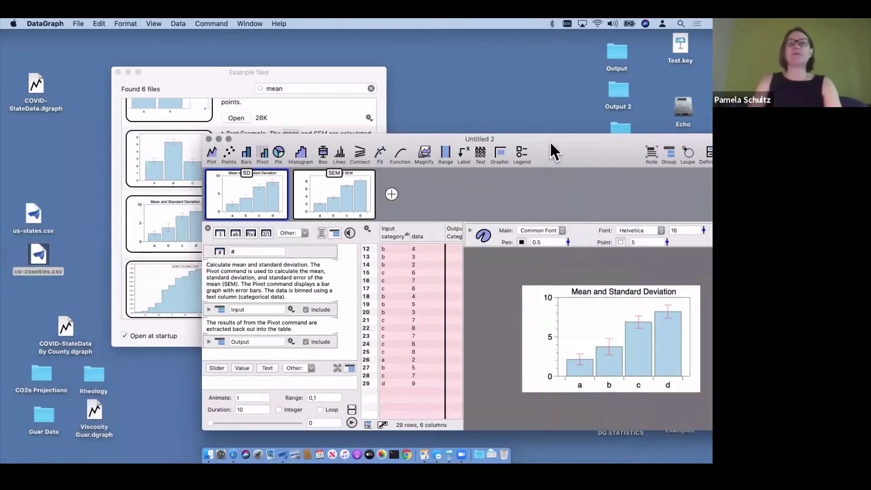
drag(522, 178, 375, 216)
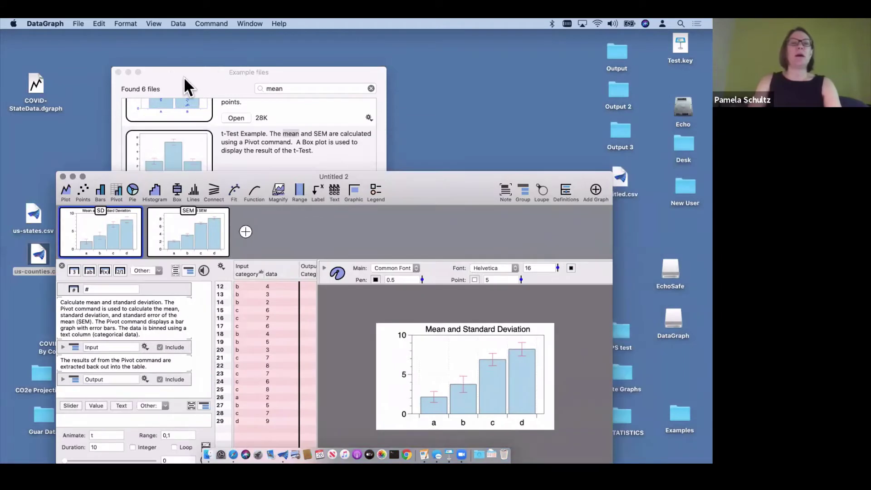
click(185, 83)
click(360, 133)
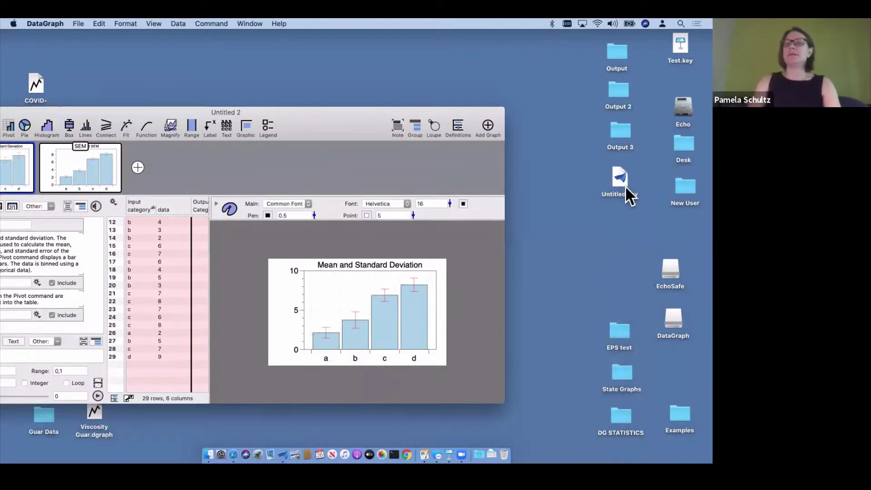
Preview Untitled.csv in a widened Quick Look window to check the exported columns, and close the preview
click(620, 179)
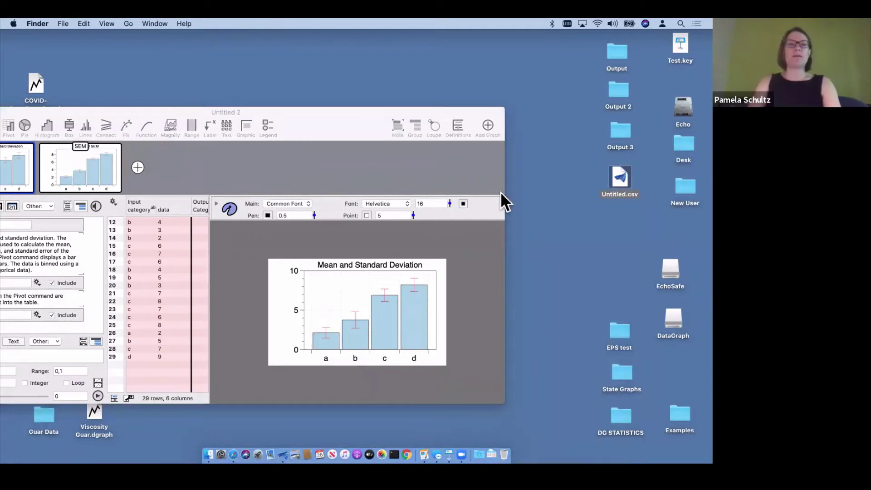
key(space)
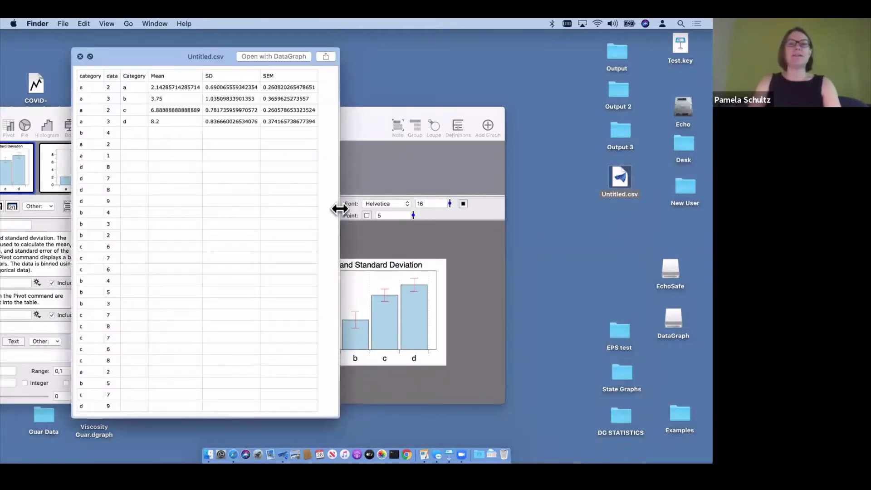
drag(340, 209, 434, 210)
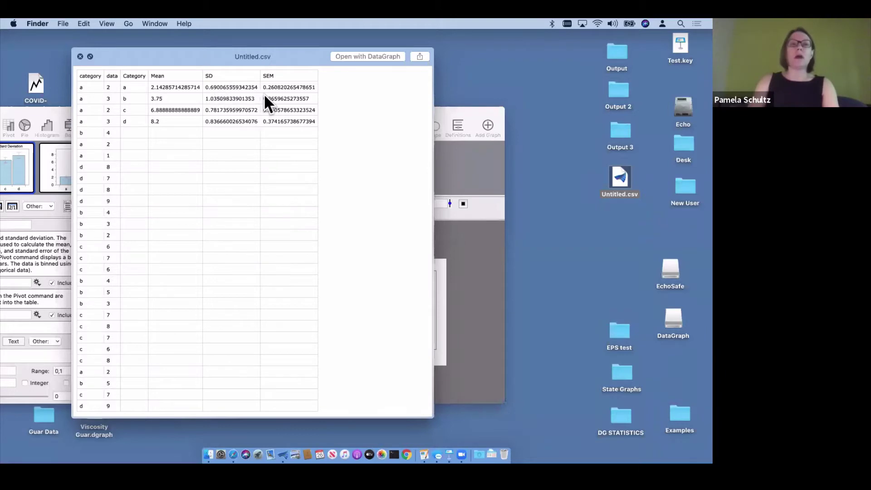
click(80, 57)
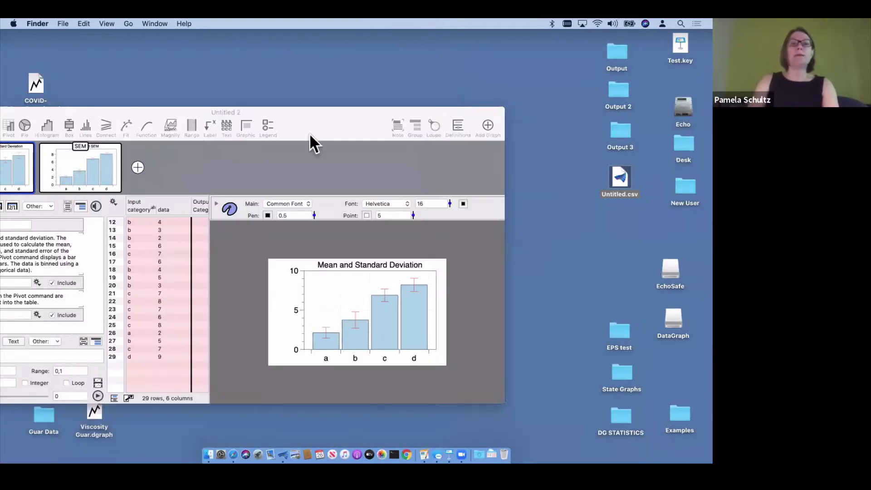
Enlarge the document window again and select the Input group's category and data columns to check the data export option for them
double_click(328, 118)
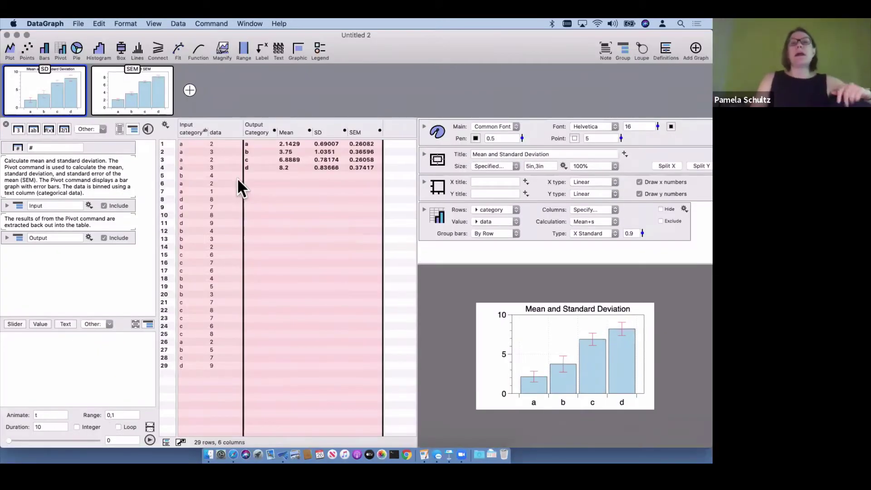
click(195, 132)
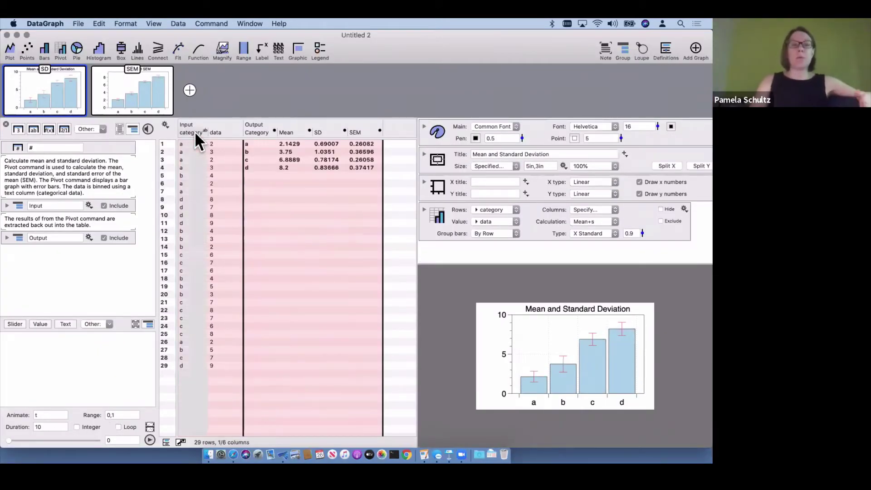
shift+click(223, 130)
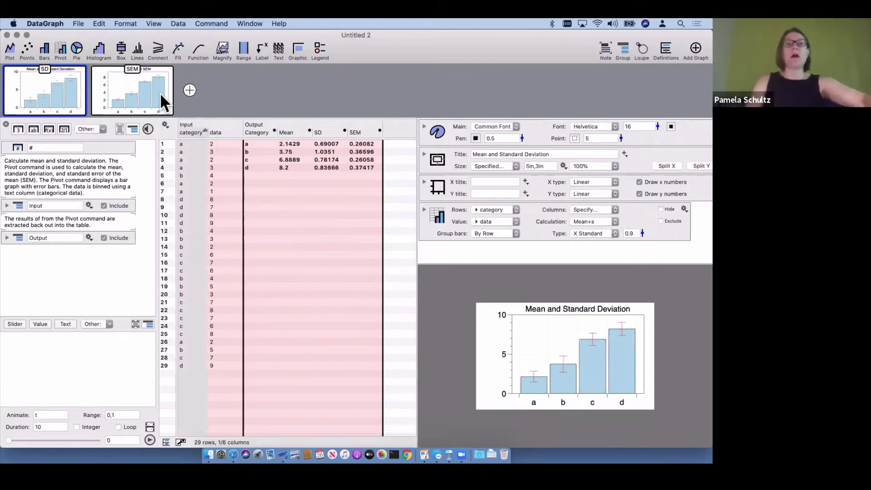
click(98, 23)
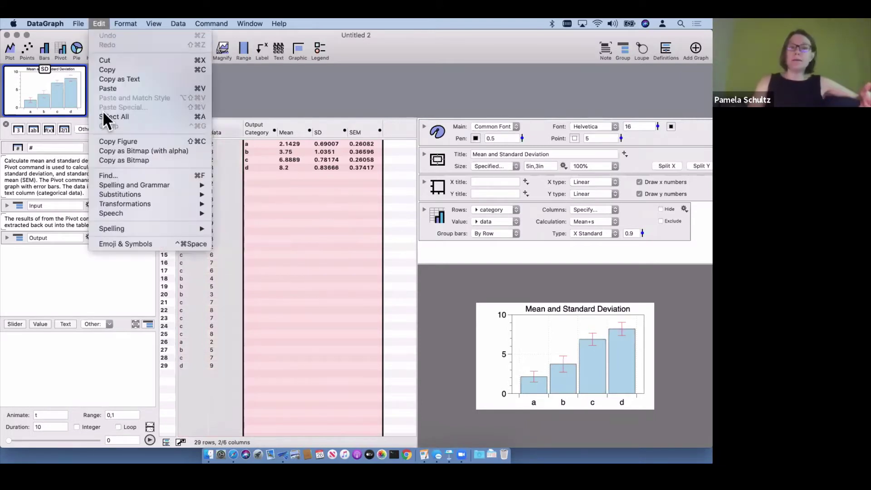
mouse_move(80, 26)
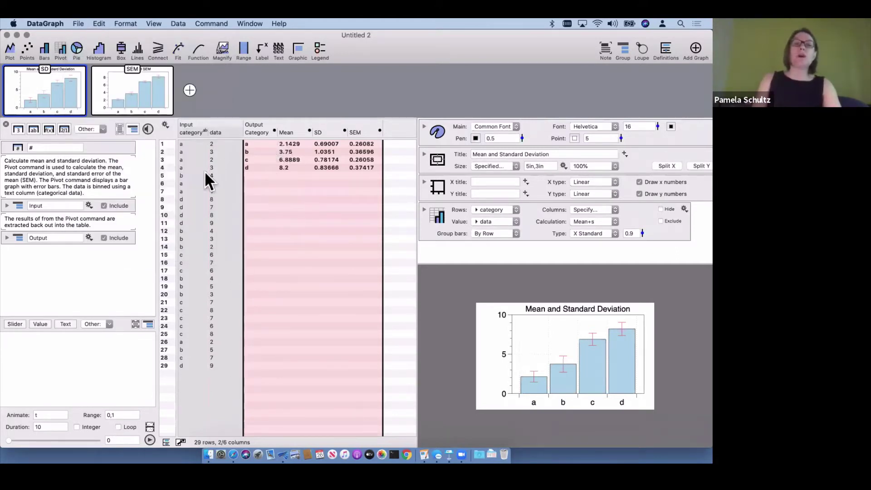
Exclude the Input group's columns from the data table and select rows 3 and 4 of the Output columns
click(104, 206)
click(210, 144)
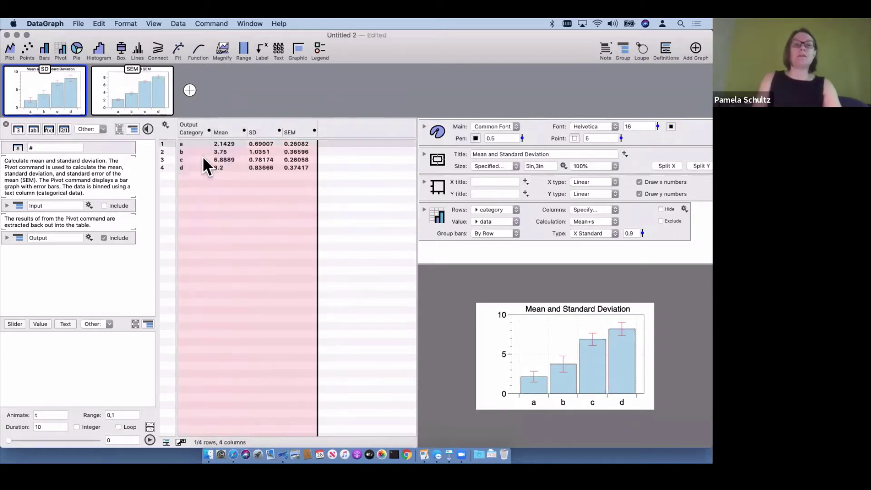
click(203, 157)
shift+click(200, 167)
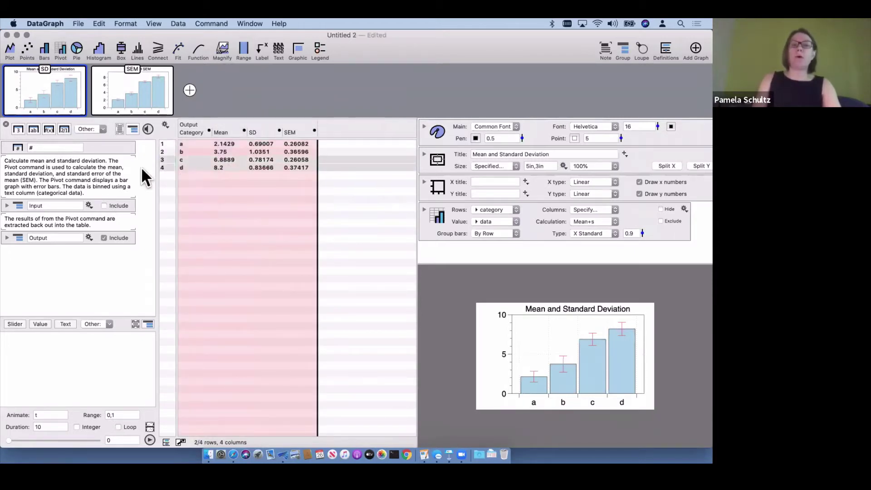
Check the data export option offered for the selected rows, without exporting
click(97, 24)
mouse_move(78, 24)
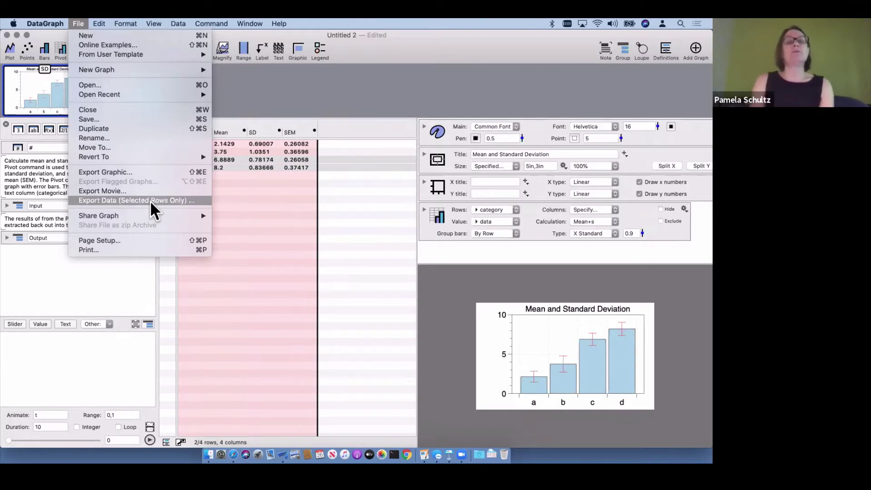
click(96, 279)
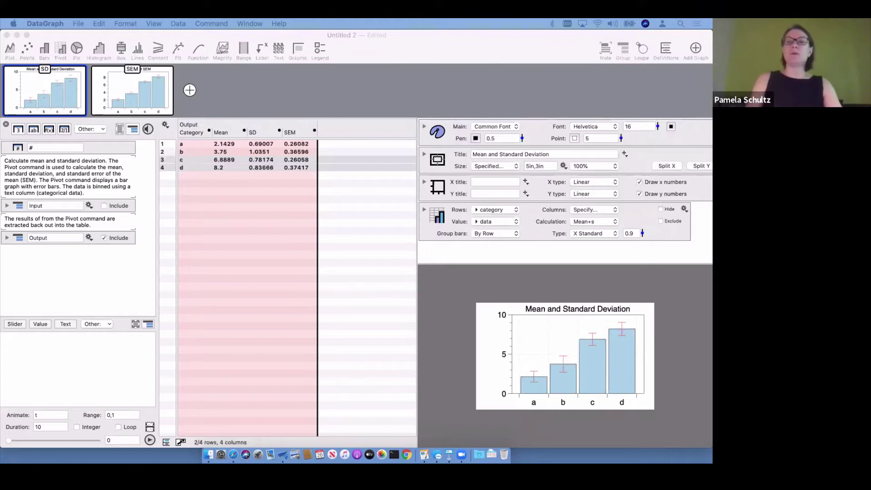
Set the Mean and Standard Deviation graph's zoom to 150% and enlarge the drawing area upwards and over the data table
click(464, 265)
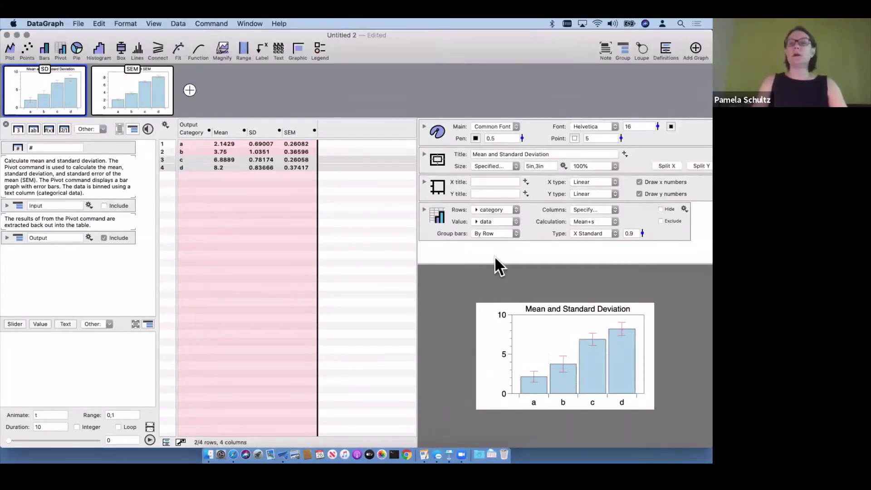
click(587, 163)
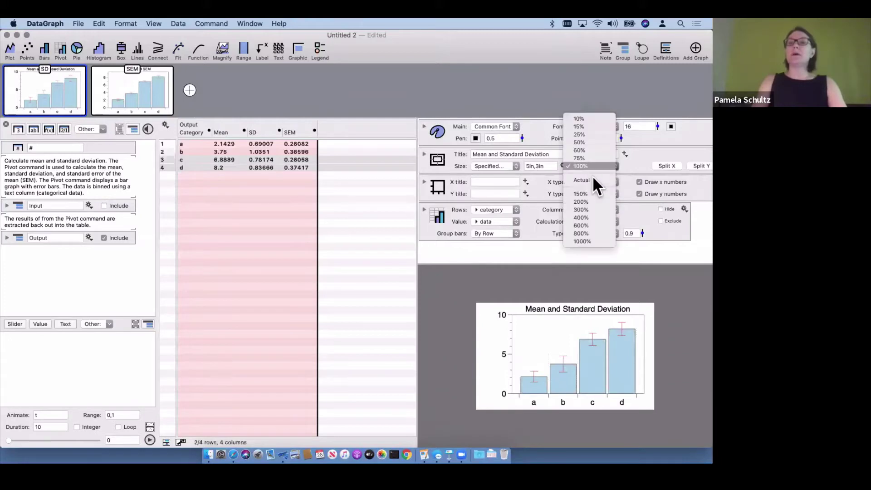
click(585, 194)
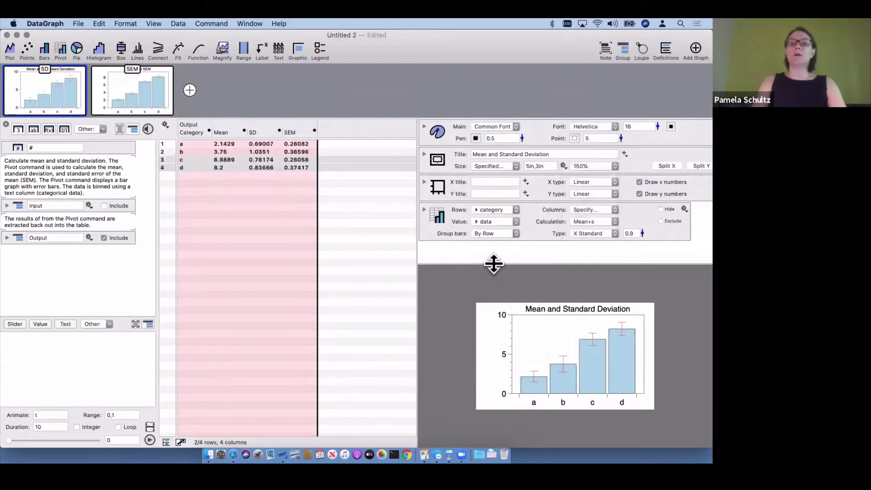
drag(494, 263, 449, 175)
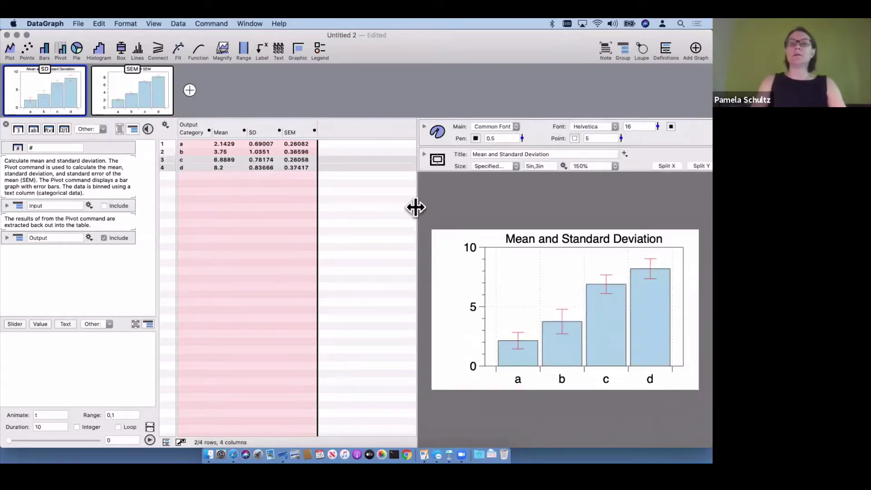
drag(290, 203, 291, 204)
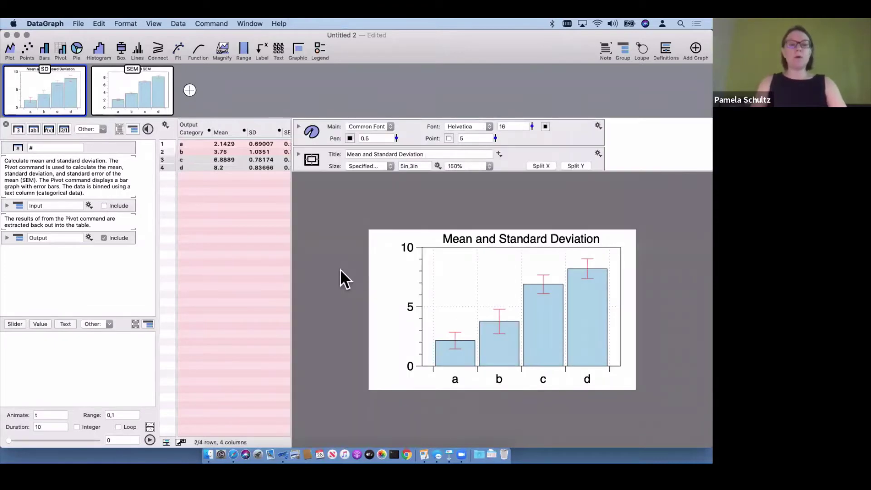
Take a screen capture of the Mean and Standard Deviation graph and add a new composition graph placed after the SEM graph
key(super+shift+4)
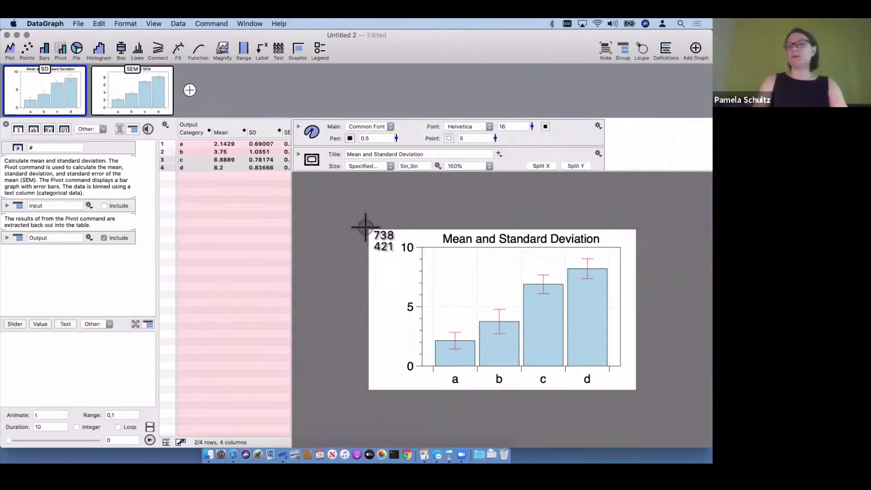
drag(379, 225, 570, 354)
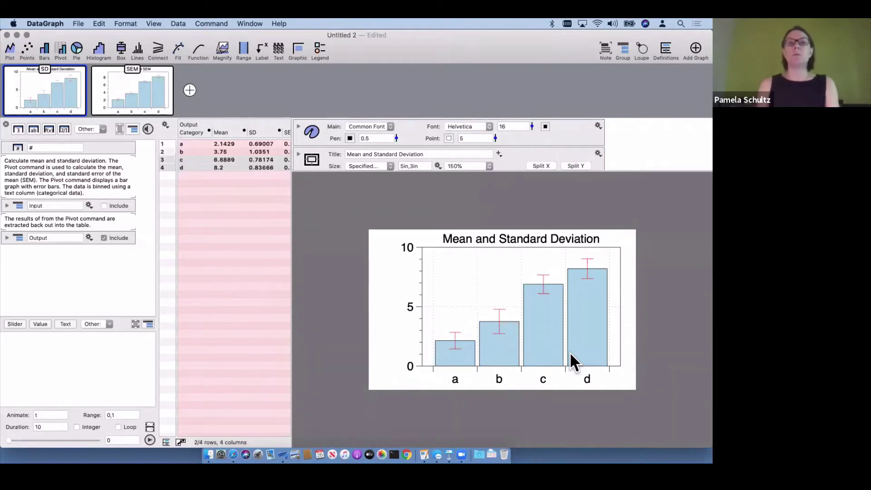
click(79, 25)
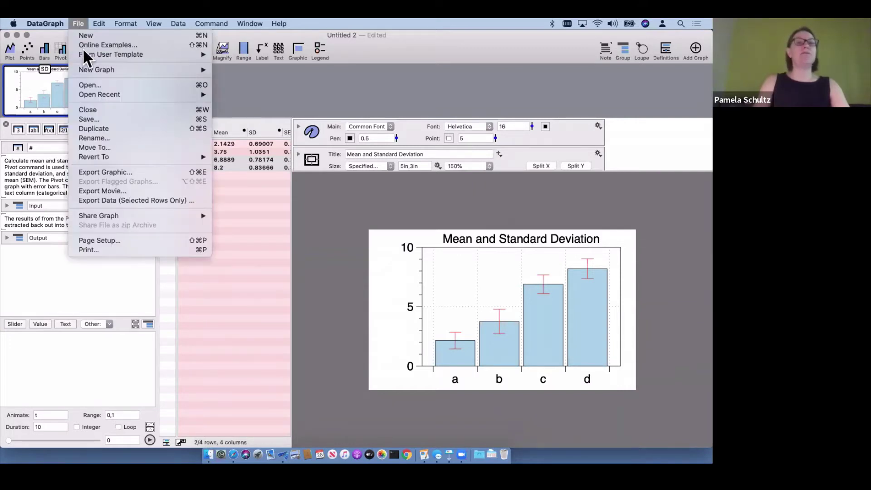
mouse_move(97, 71)
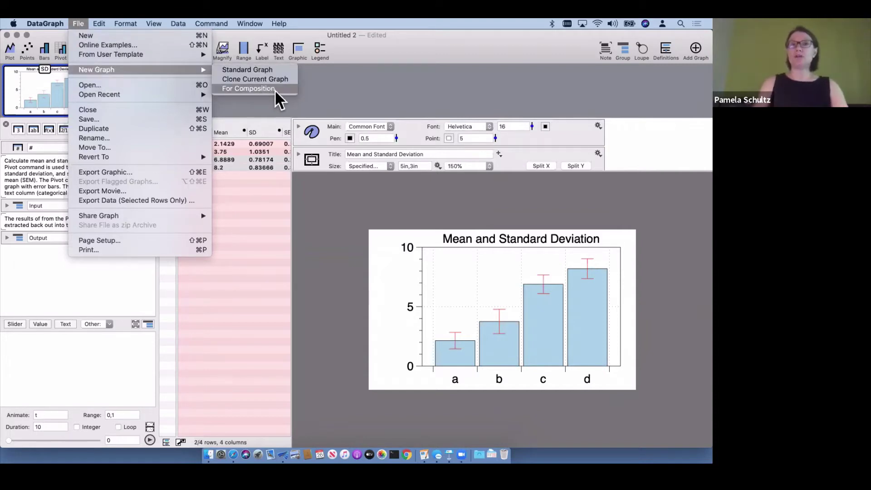
click(274, 89)
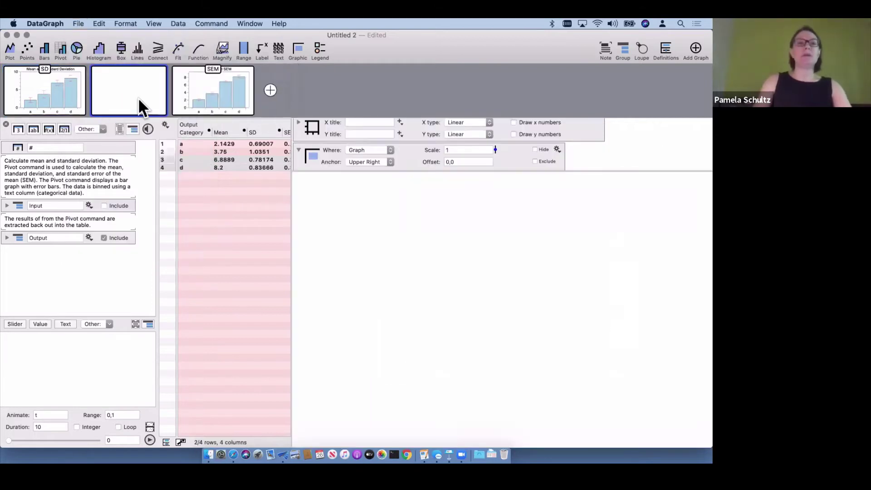
drag(139, 92, 249, 95)
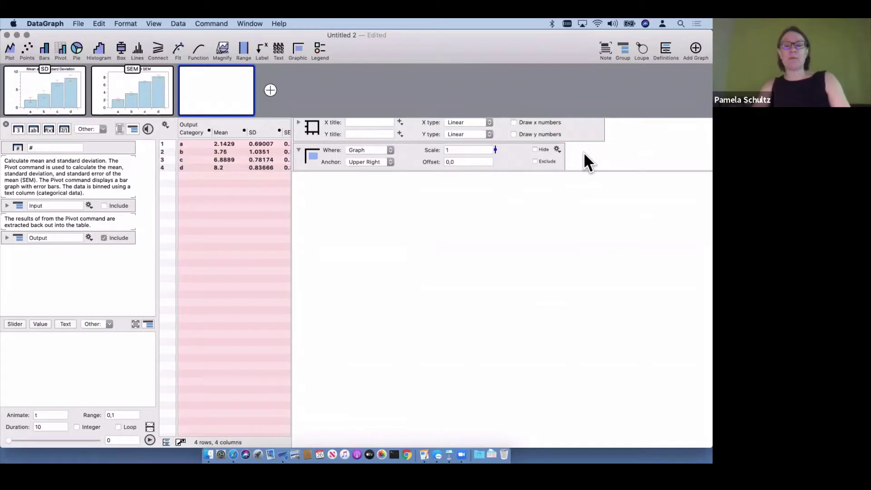
Paste the screen capture into the new composition graph and move it inward to an offset of about 344,108
key(super+v)
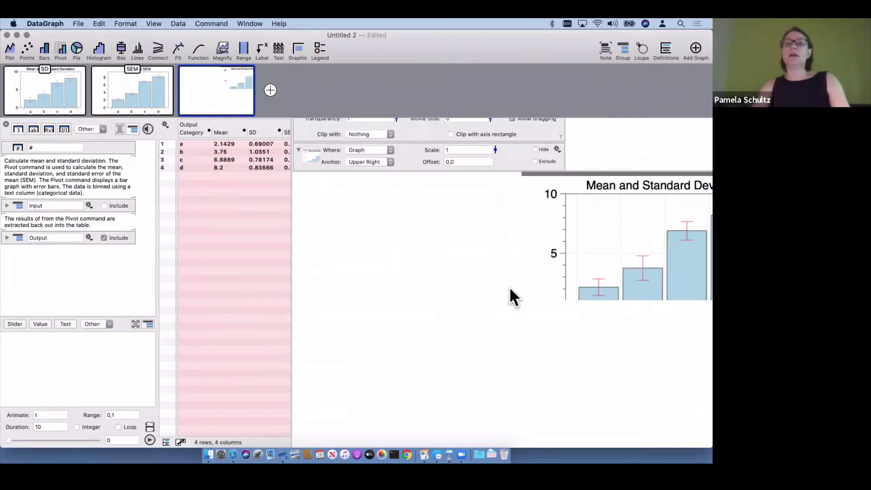
drag(509, 287, 338, 340)
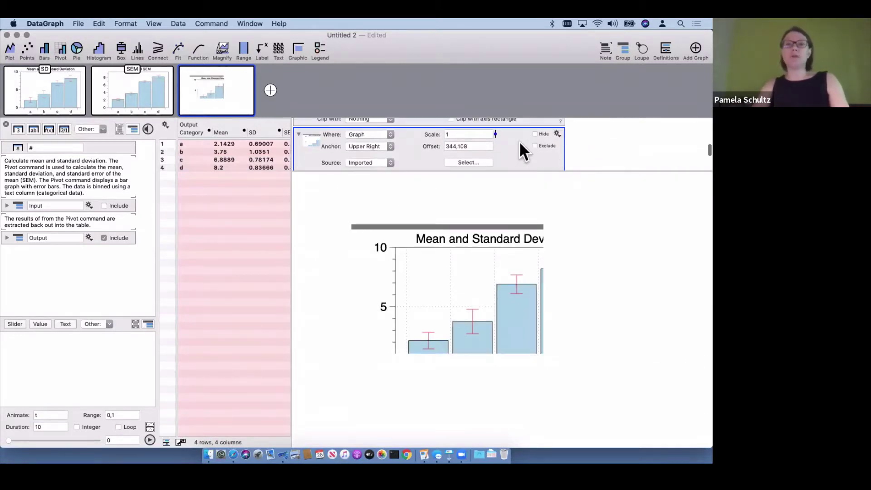
scroll(508, 159, up, 1)
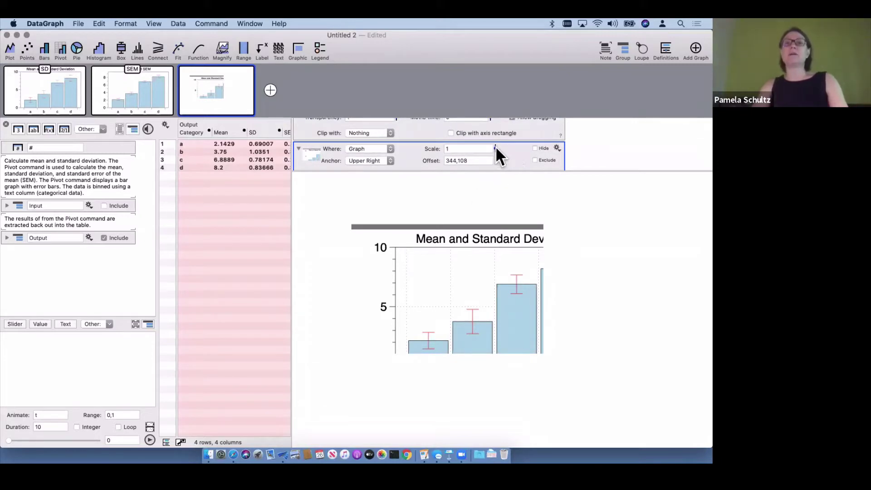
Enlarge the pasted image to a scale of 13.7 and reposition it to examine the title lettering's sharpness
drag(496, 146, 491, 110)
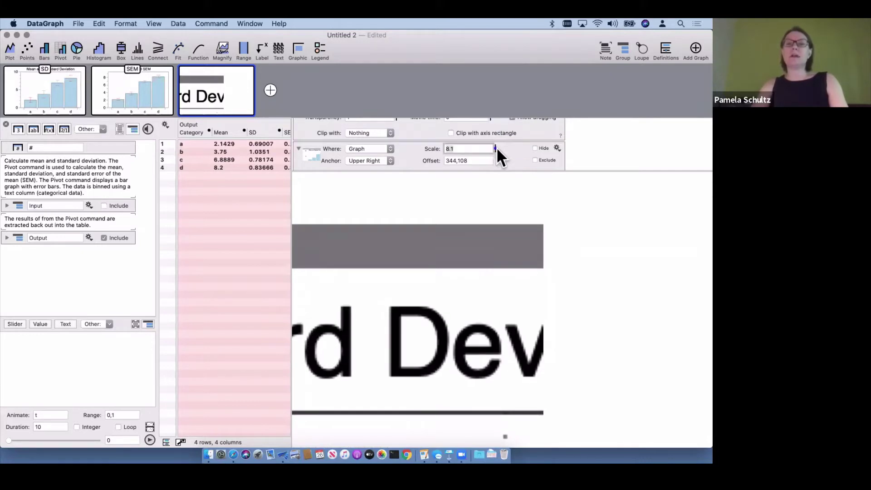
drag(496, 146, 496, 136)
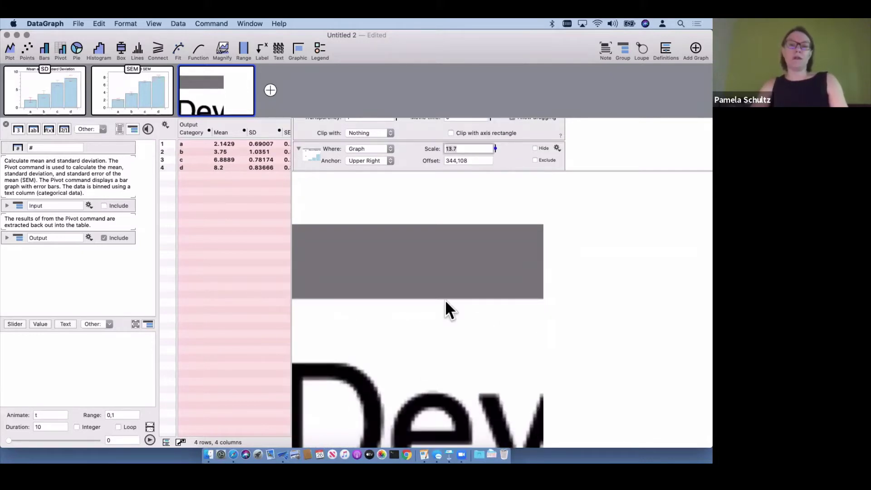
drag(445, 299, 451, 287)
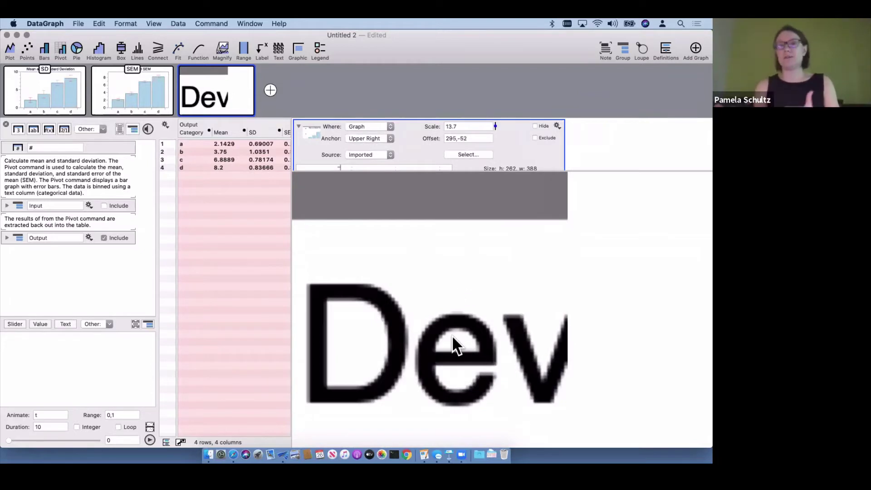
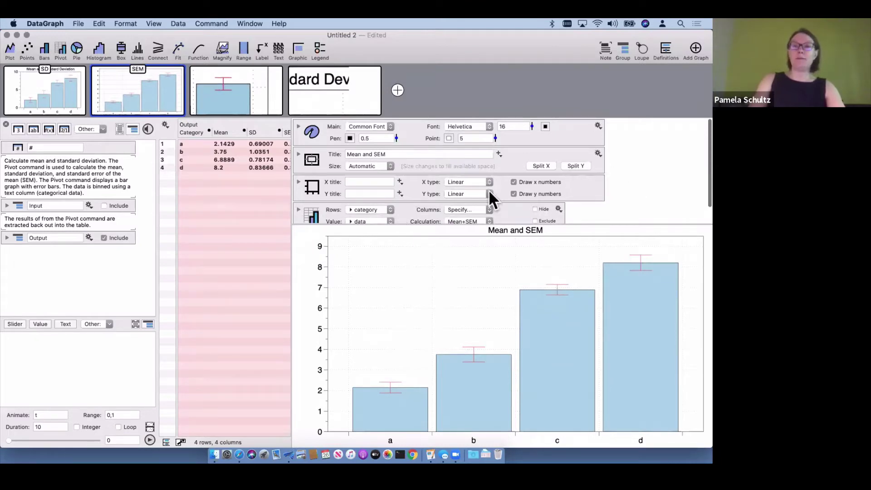
Fix the Mean and SEM graph at its current size and enlarge its drawing area, undoing the accidental shift of the axis range
click(598, 153)
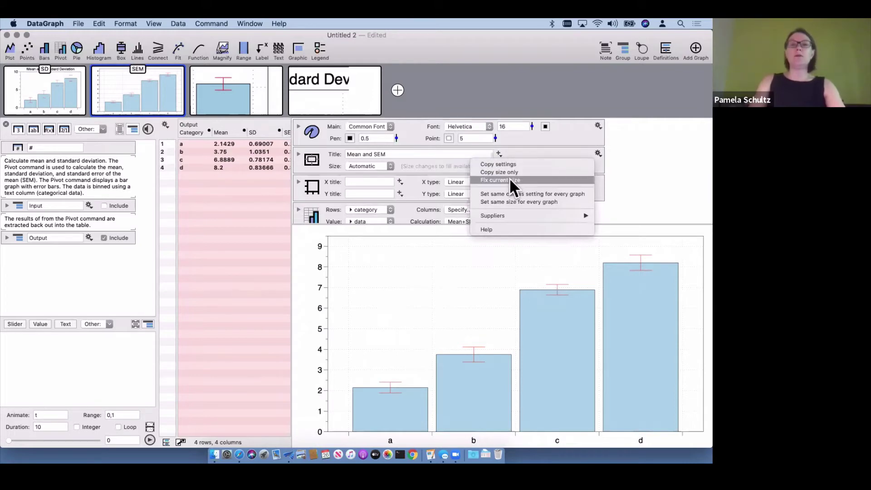
click(509, 180)
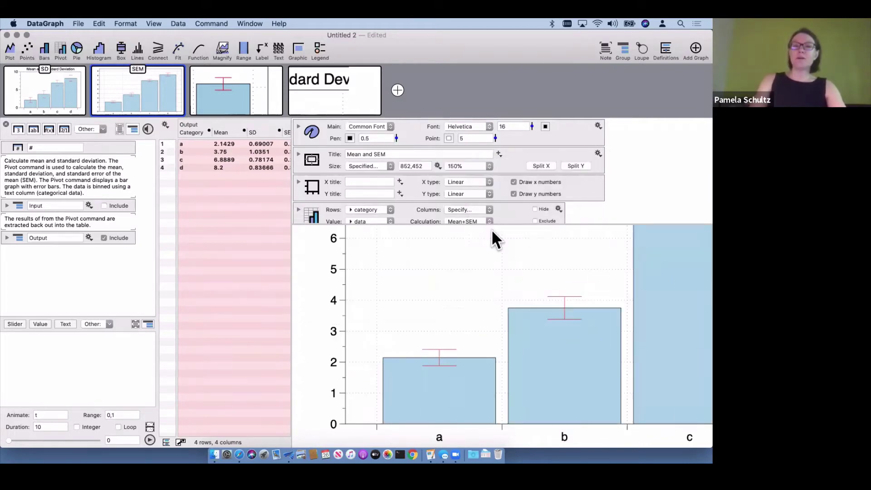
drag(489, 224, 486, 172)
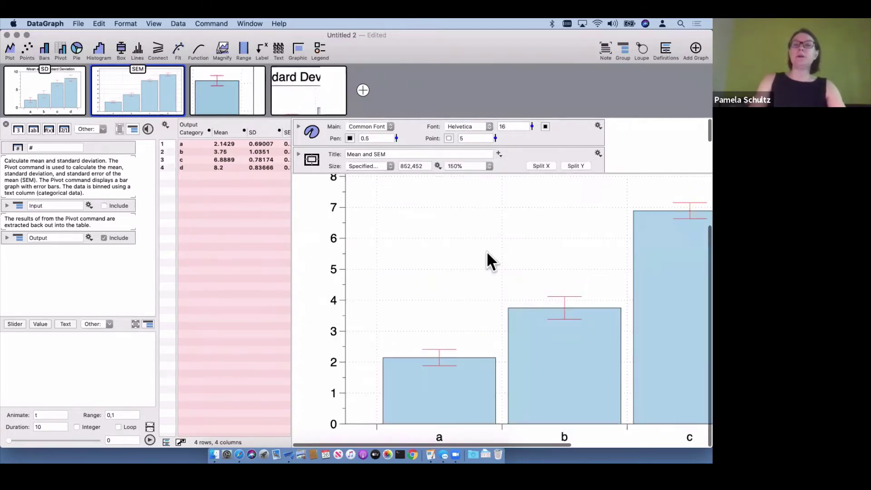
drag(450, 269, 453, 181)
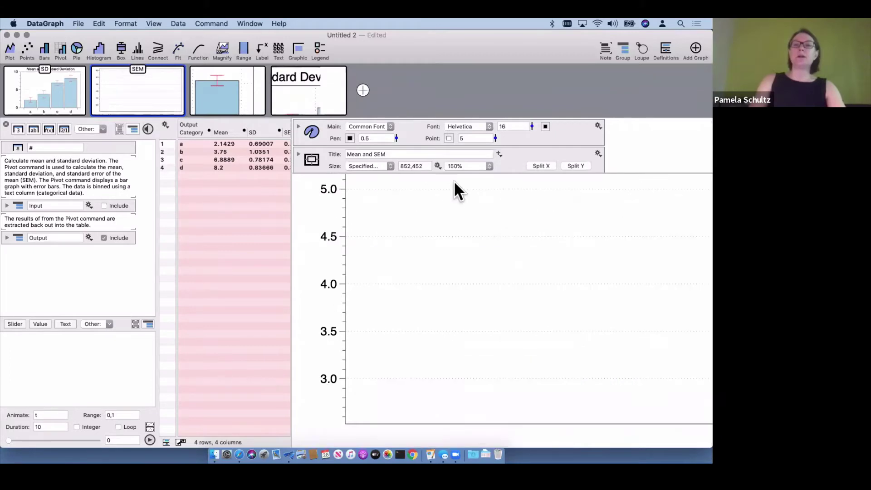
key(super+z)
Set the Mean and SEM graph's zoom to 75% and lower the divider to uncover the axis and pivot settings
click(475, 165)
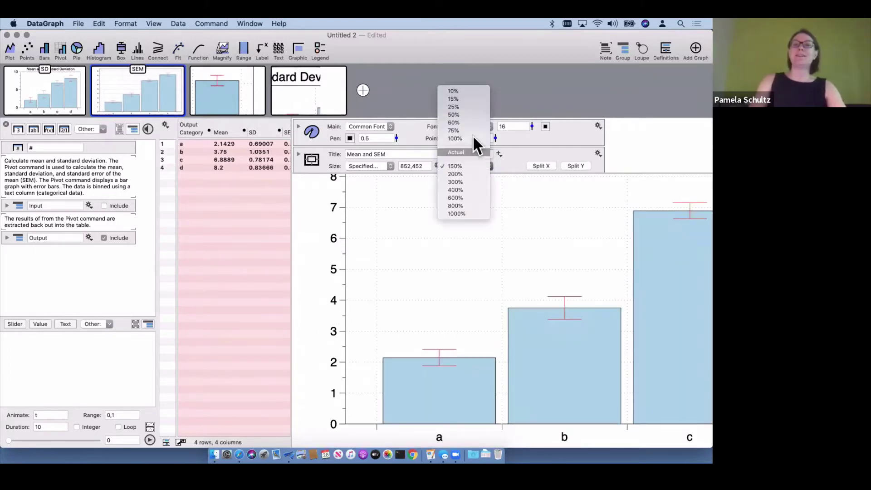
click(473, 130)
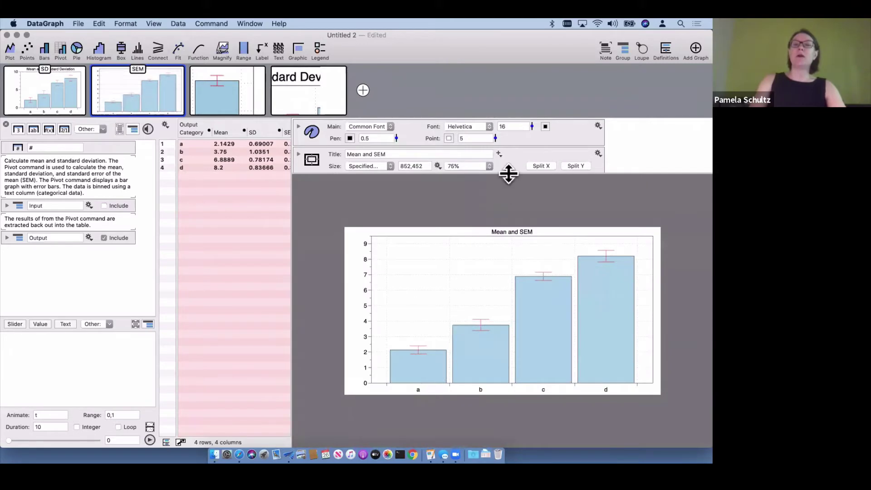
drag(509, 173, 517, 229)
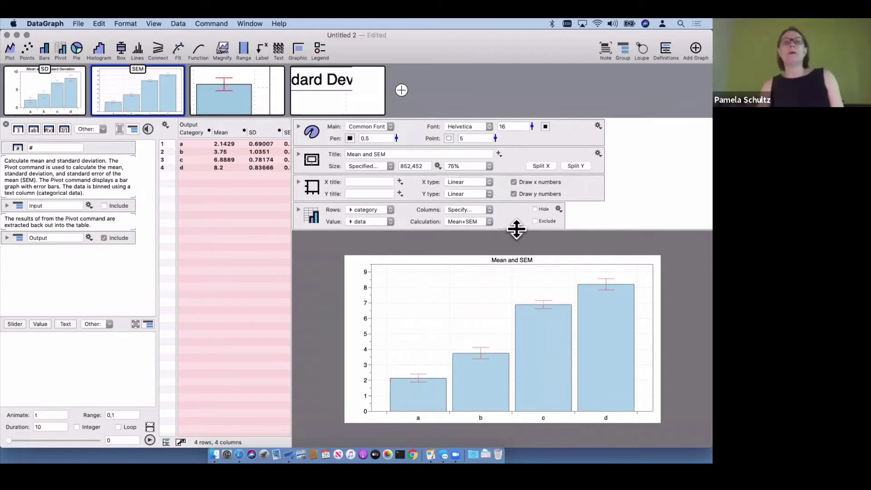
Set the Mean and SEM graph's size to 400,400
double_click(427, 167)
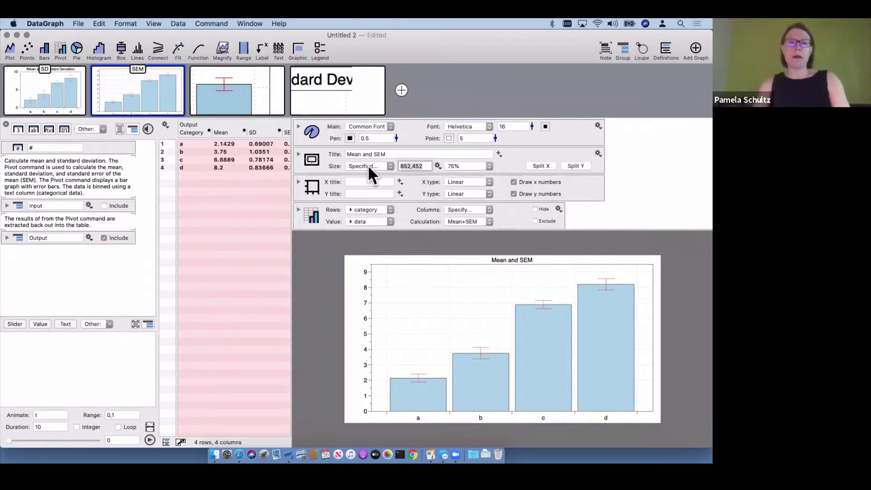
text(400,400)
key(Return)
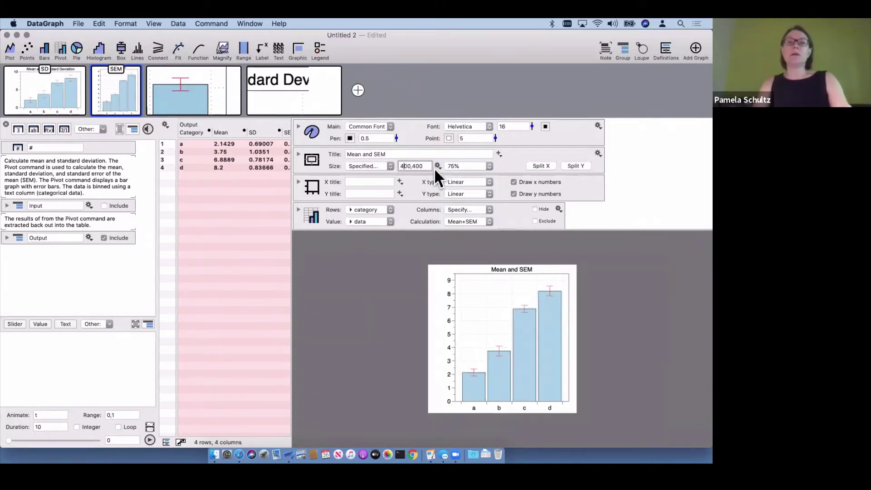
Set the Mean and SEM graph's size in centimetres to 10cm,8cm
drag(426, 166, 368, 165)
text(1)
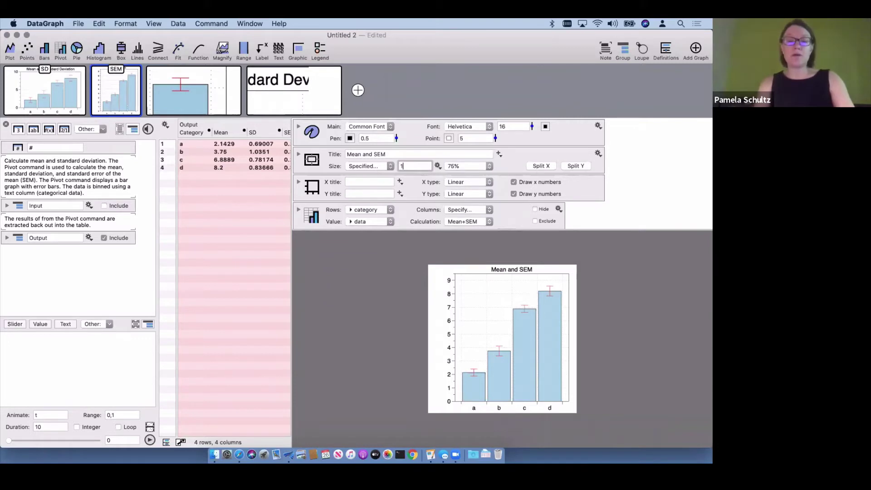
text(0cm,8cm)
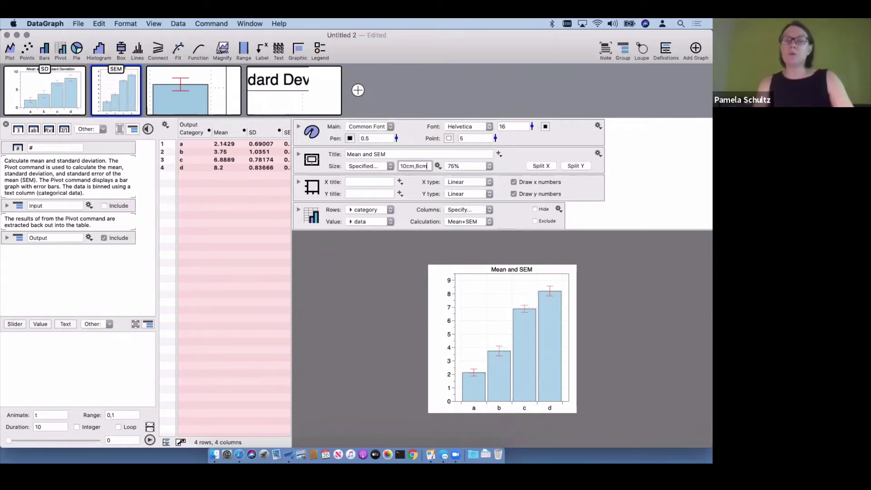
key(Return)
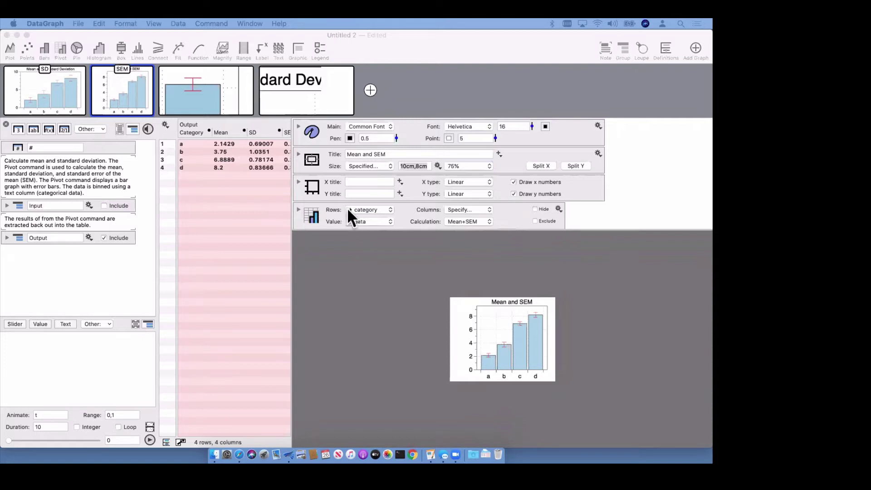
Switch the Mean and SEM graph's size mode to Automatic and back to Specified
click(372, 164)
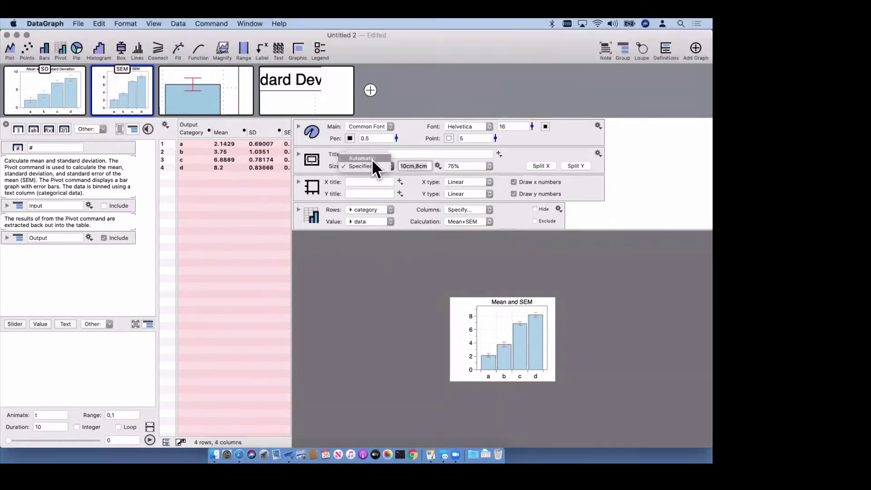
click(372, 159)
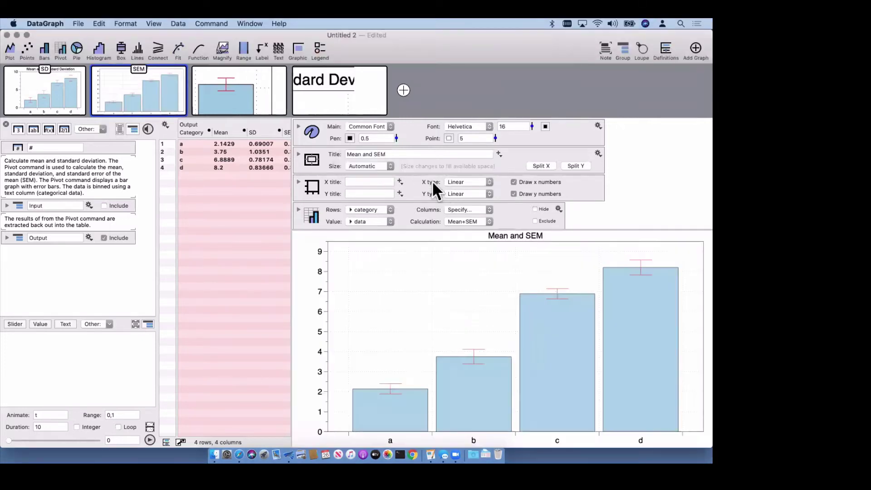
click(385, 166)
click(379, 174)
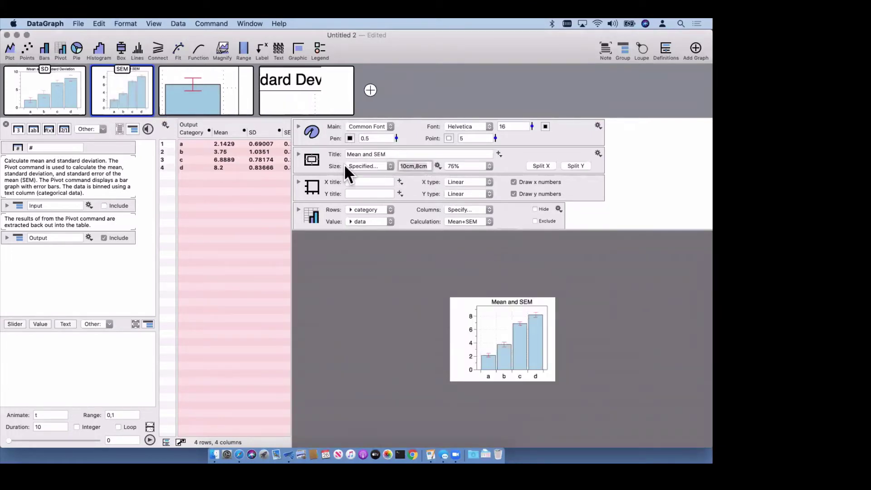
Set the Mean and SEM graph's specified size to 300,300
text(300,300)
key(Return)
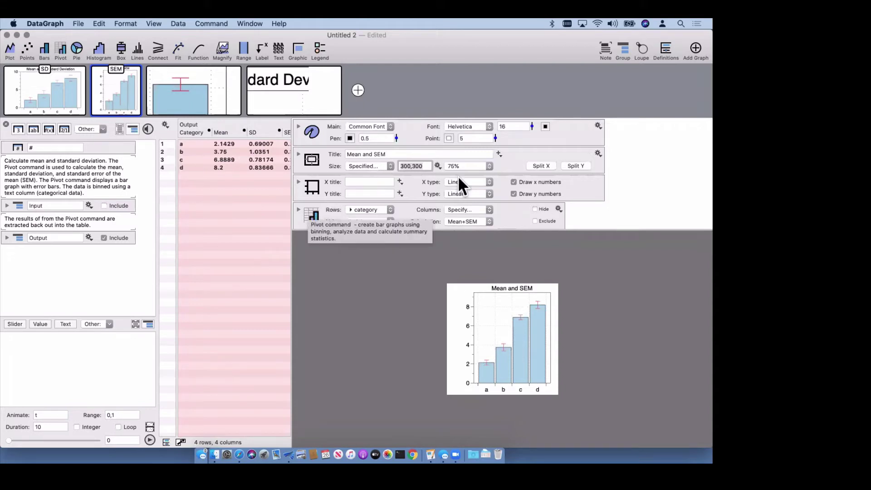
click(661, 178)
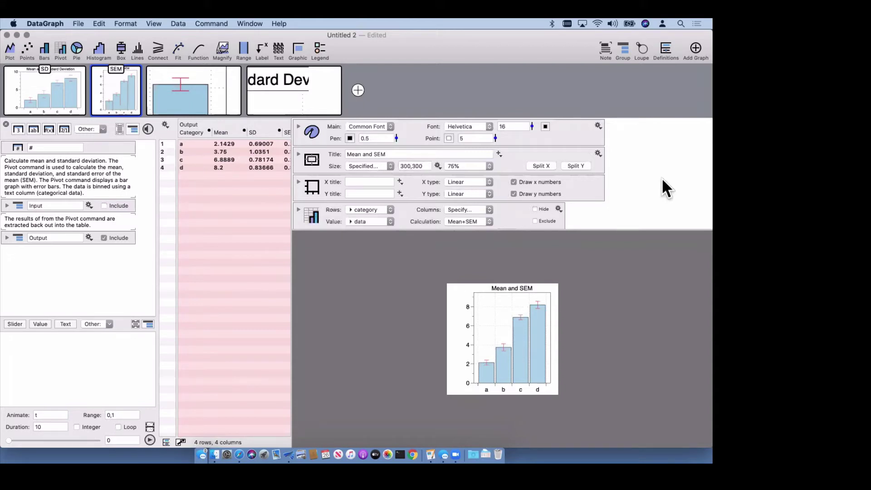
Let the Mean and SEM graph fill the available space with Automatic sizing, and return it to its specified size
click(371, 165)
click(369, 157)
click(371, 171)
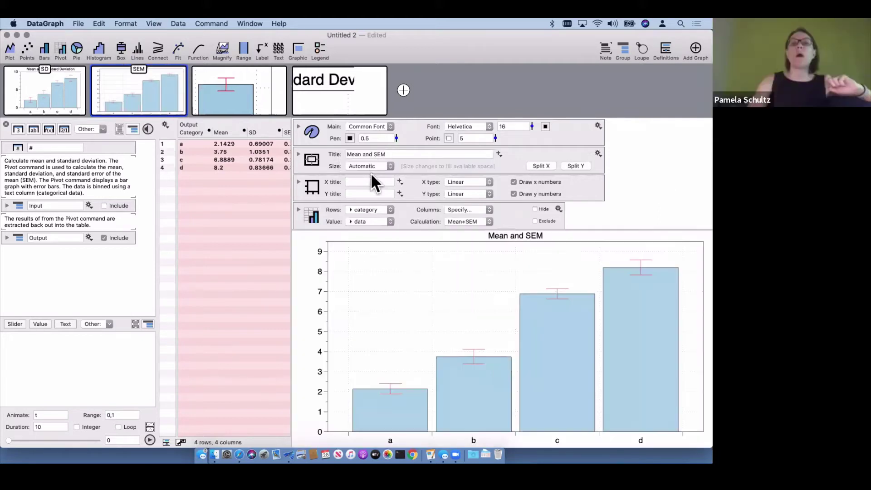
key(Return)
Set the Mean and SEM graph's zoom to Actual and enlarge the drawing area while keeping the size settings visible
click(472, 167)
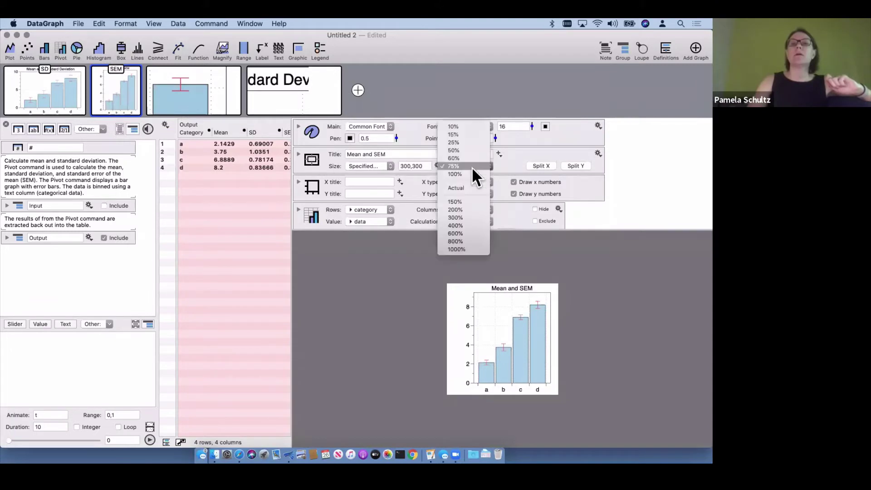
click(472, 187)
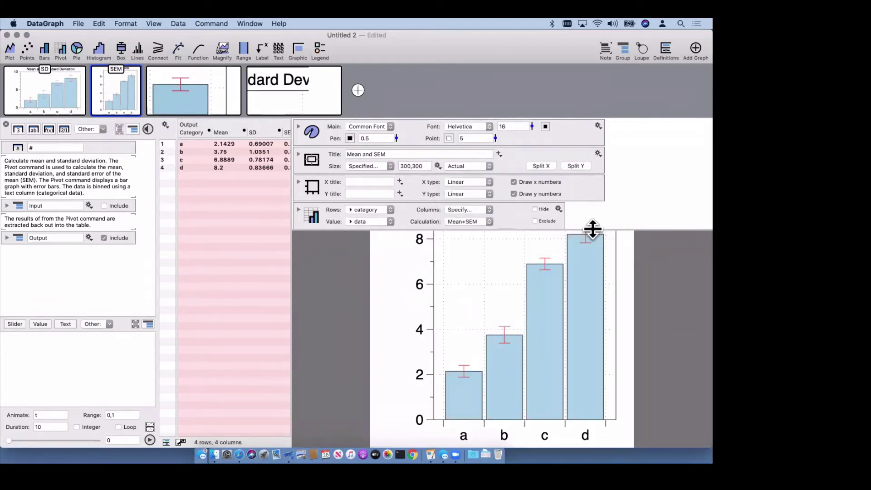
drag(593, 229, 595, 120)
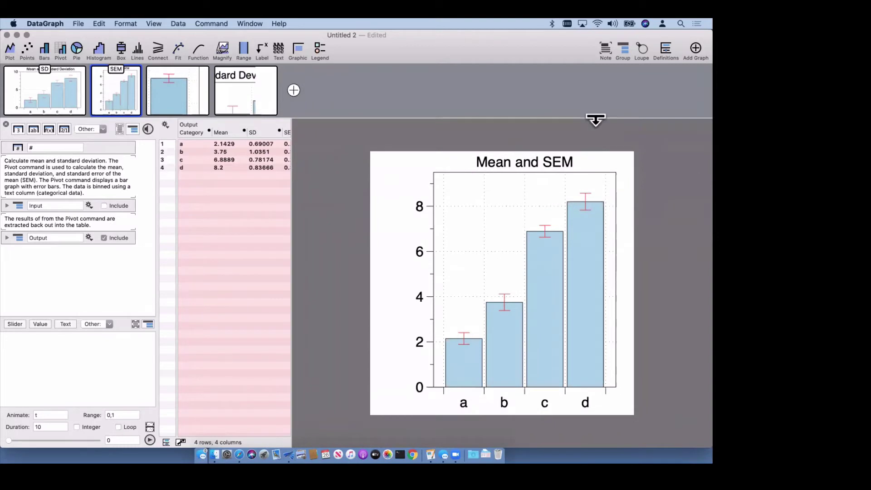
click(599, 149)
scroll(522, 120, up, 3)
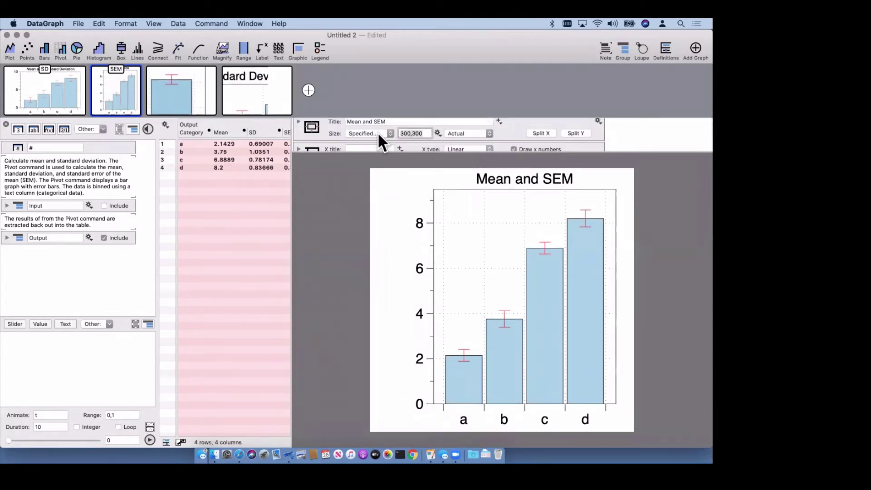
Set the Mean and SEM graph's size in inches to 3in,3in
double_click(412, 134)
text(3in,3in)
key(Return)
key(Return)
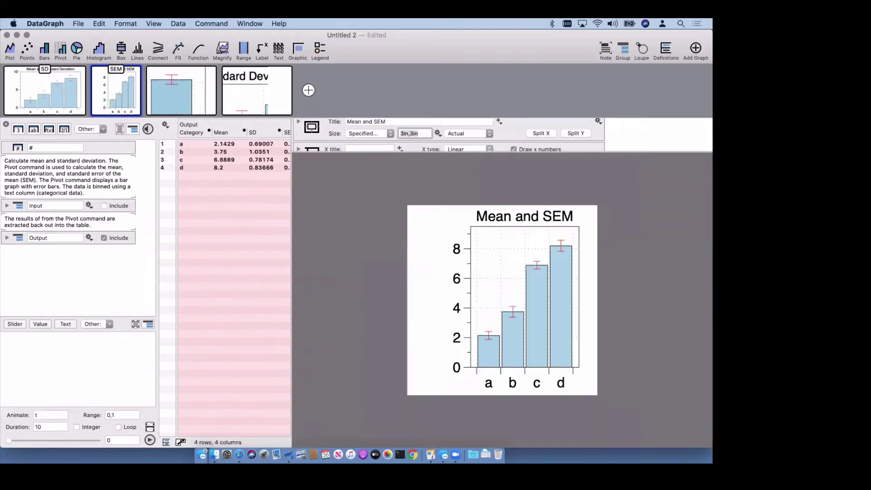
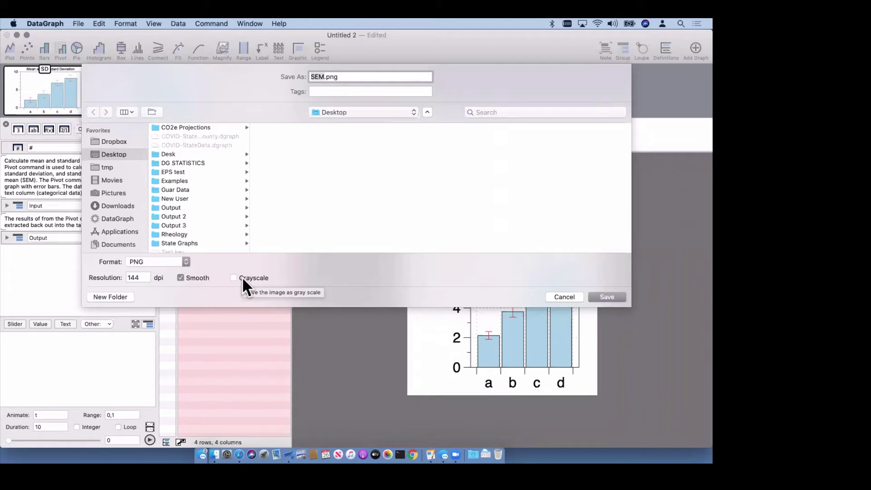
Save the PNG export as SEM.png on the Desktop, and export the graph again at 144 dpi with Grayscale enabled as SEMgray.png
click(606, 295)
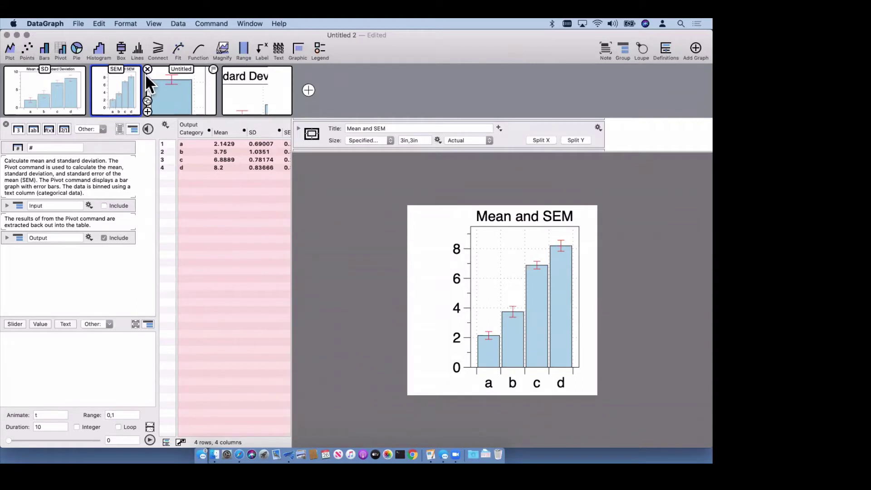
click(78, 22)
click(122, 171)
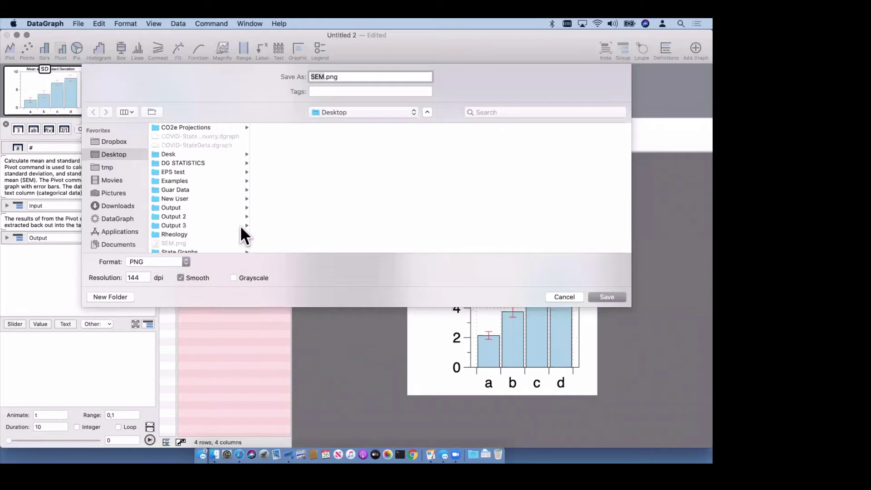
scroll(229, 220, down, 1)
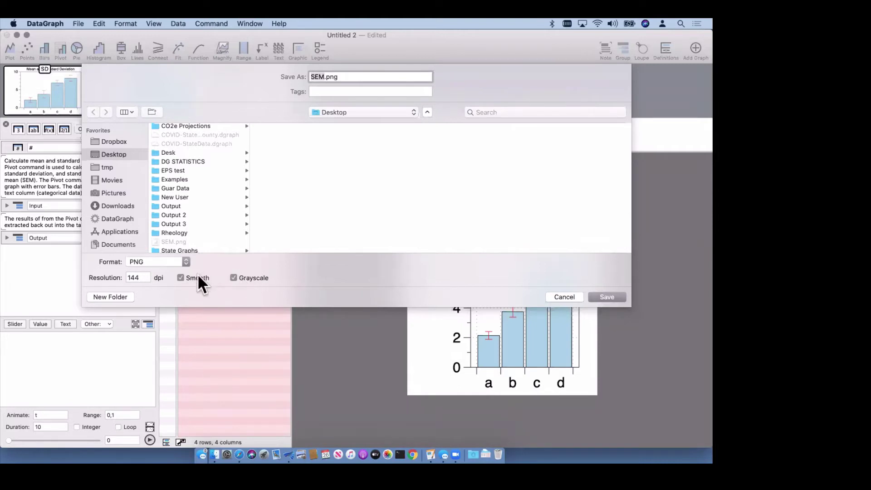
click(322, 78)
text(gray)
click(607, 296)
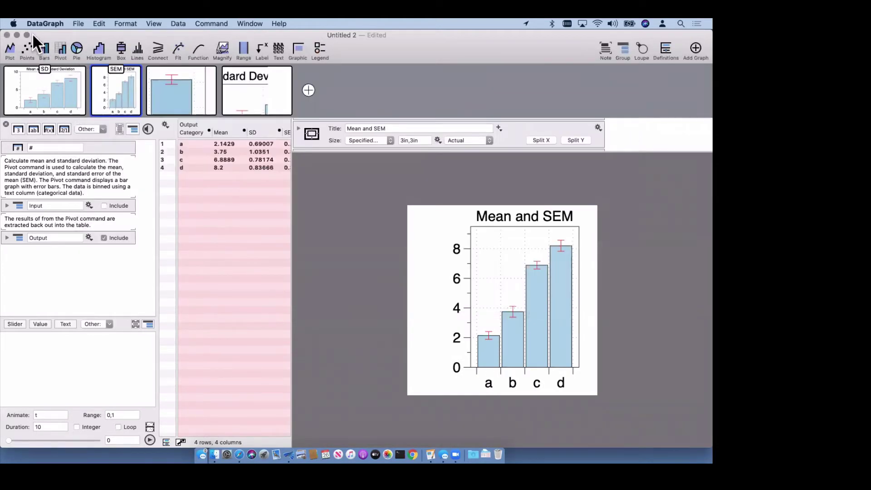
Move the DataGraph window out of the way and preview the exported SEM.png and SEMgray.png on the desktop
drag(95, 115, 60, 440)
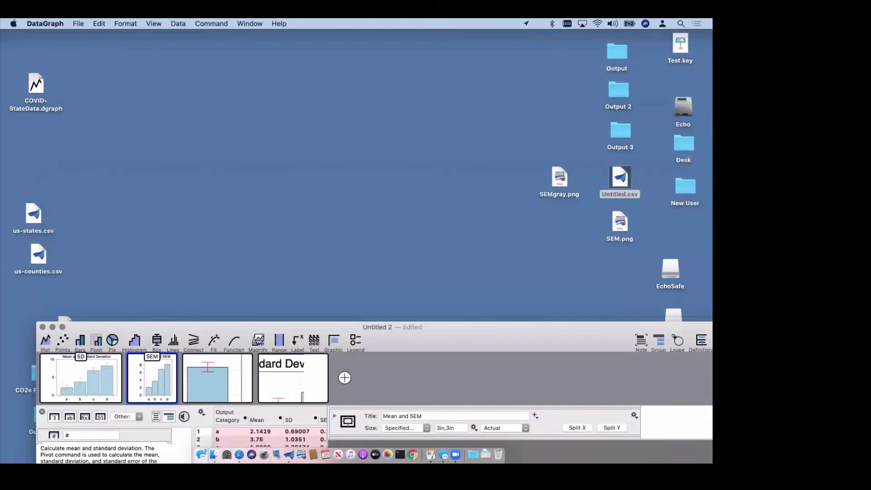
click(621, 224)
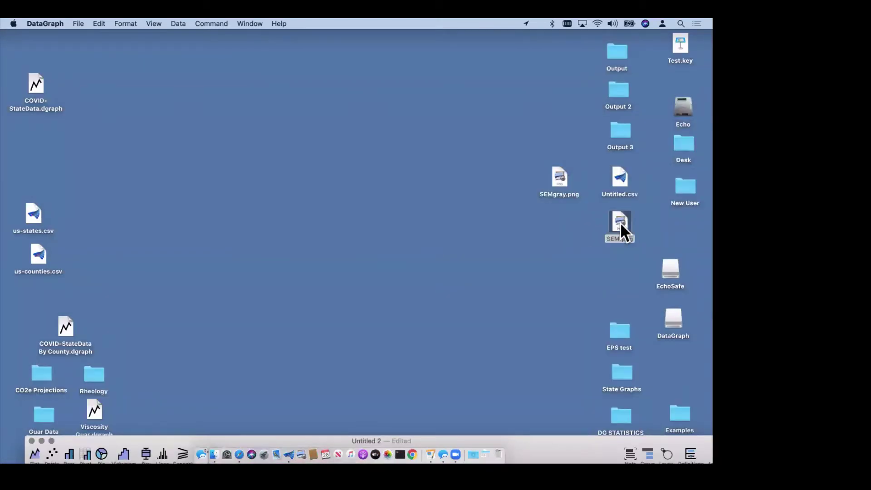
key(space)
click(561, 176)
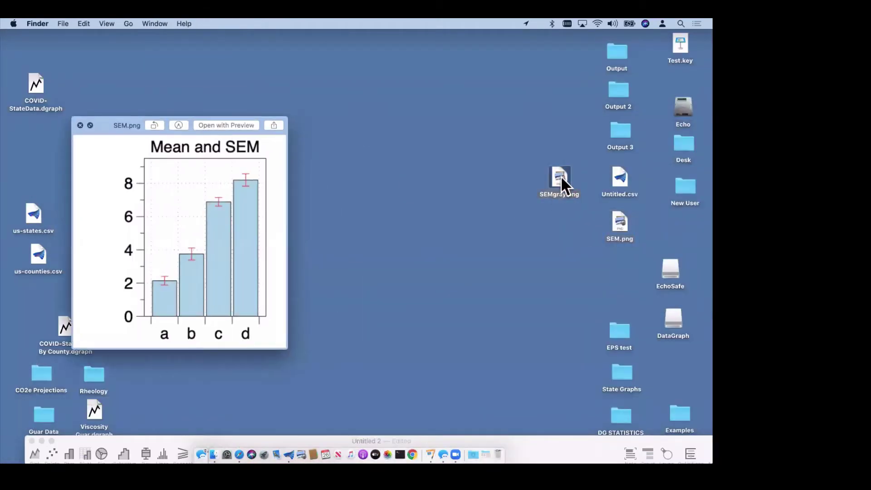
key(space)
key(space)
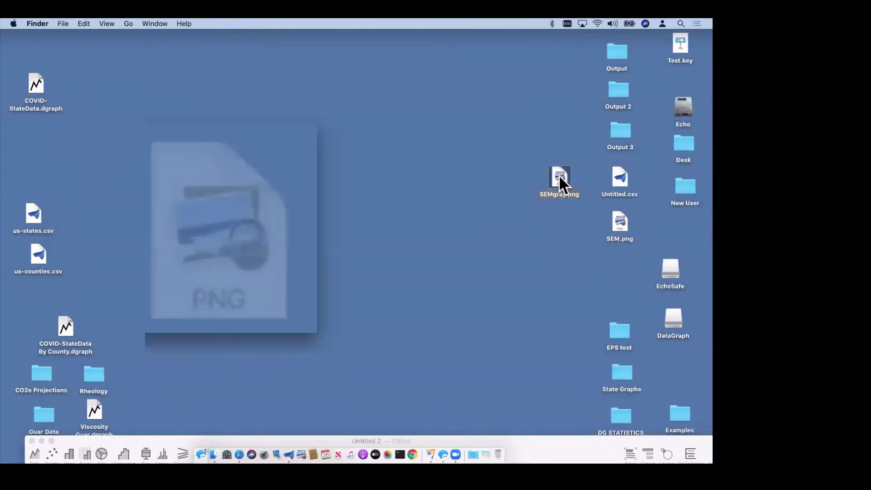
drag(131, 126, 117, 96)
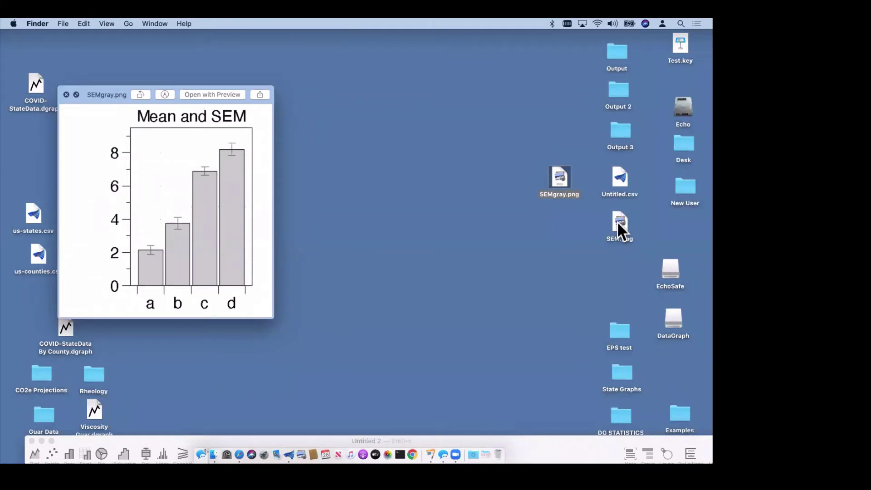
Magnify the SEMgray.png preview to examine the sharpness of its bar edges and error bars
scroll(190, 199, up, 5)
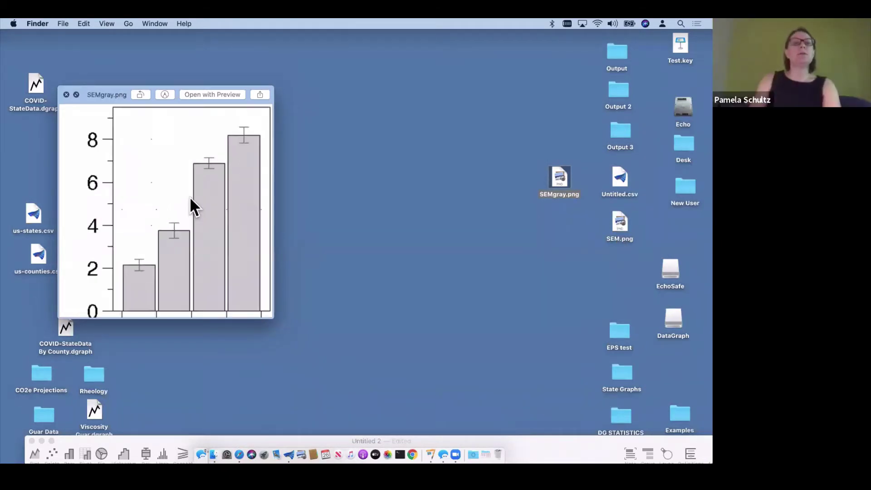
scroll(190, 197, up, 5)
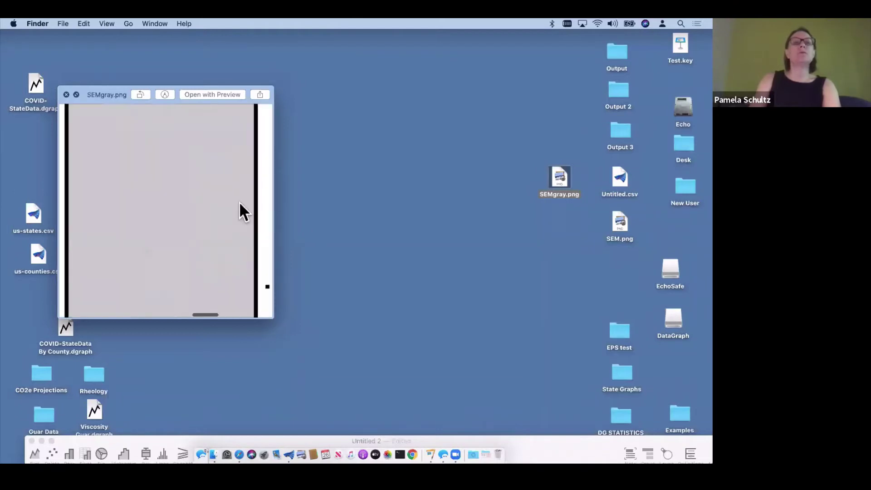
scroll(239, 203, down, 5)
scroll(263, 227, right, 2)
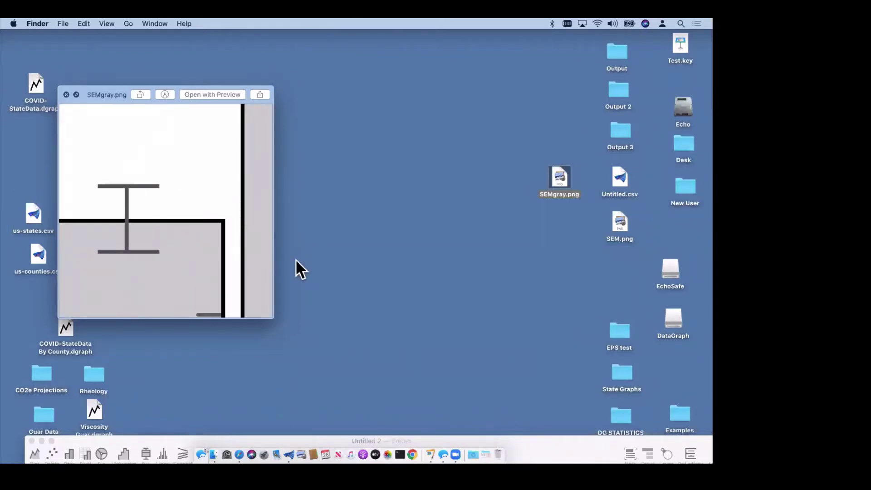
Preview SEM.png in a larger window and magnify it to examine the pixels of the y-axis numbers and tick marks
click(619, 222)
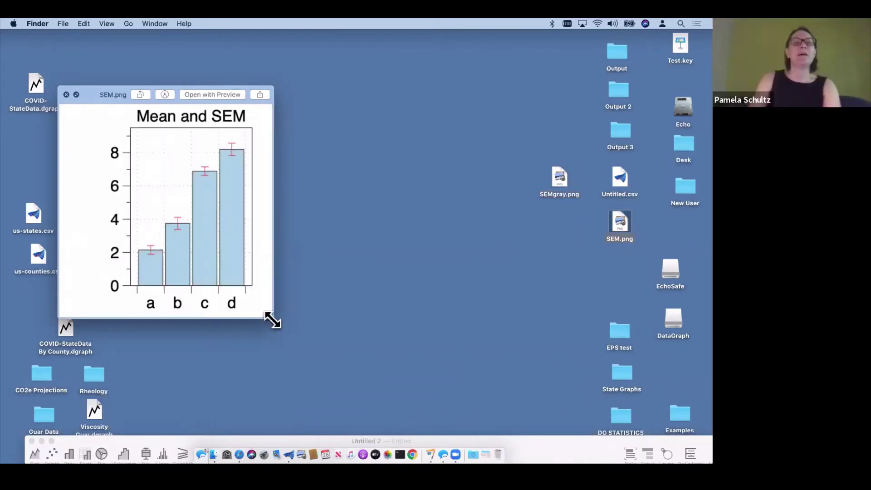
drag(272, 320, 425, 404)
scroll(339, 314, up, 5)
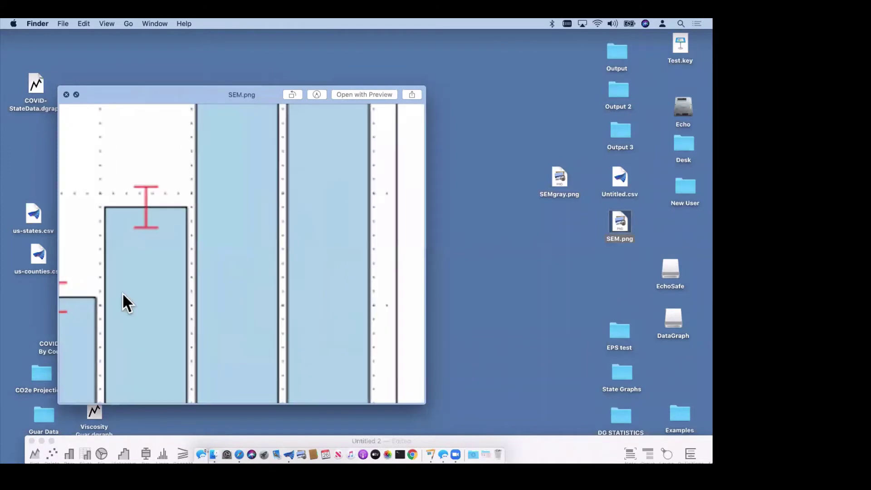
scroll(125, 236, left, 5)
scroll(128, 185, up, 5)
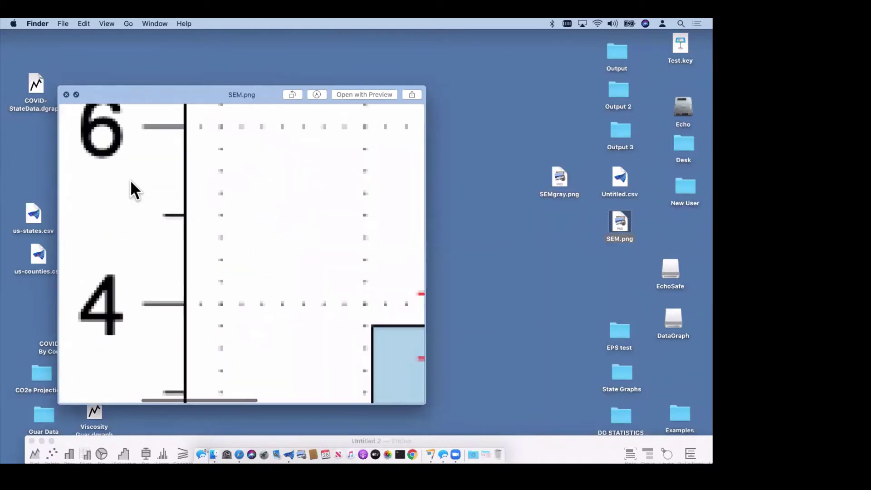
scroll(130, 180, up, 5)
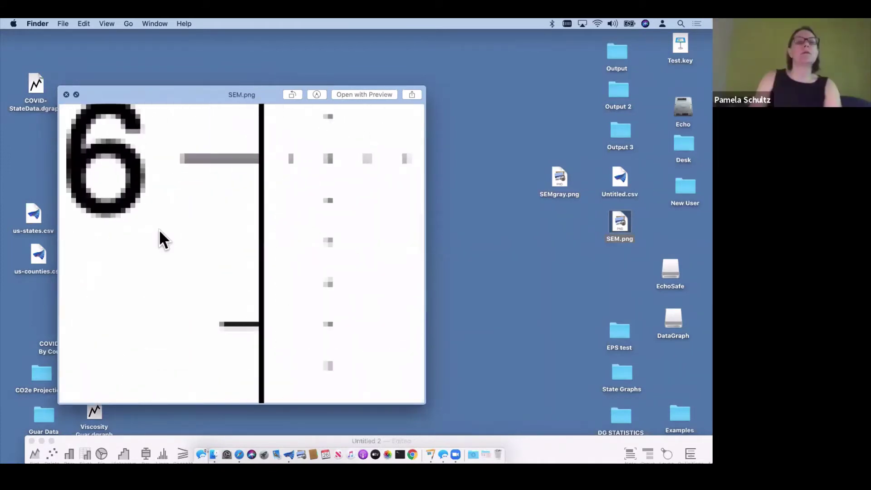
scroll(145, 113, down, 2)
scroll(282, 241, up, 2)
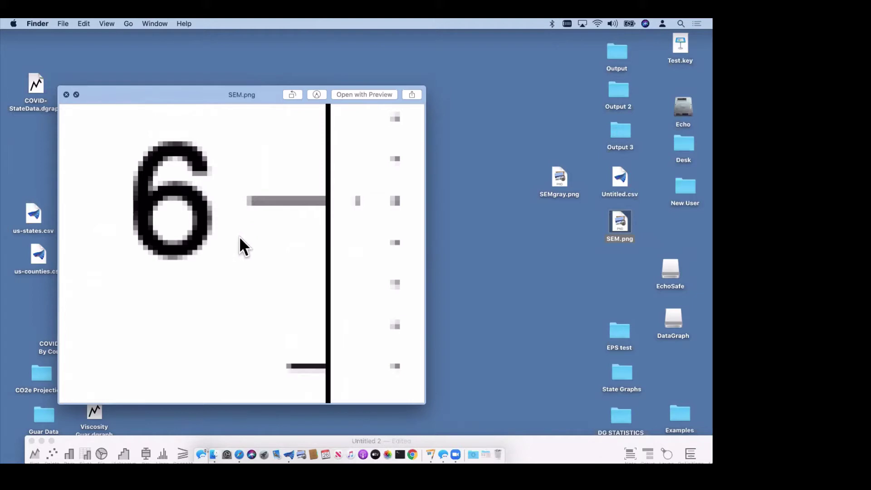
scroll(253, 230, down, 3)
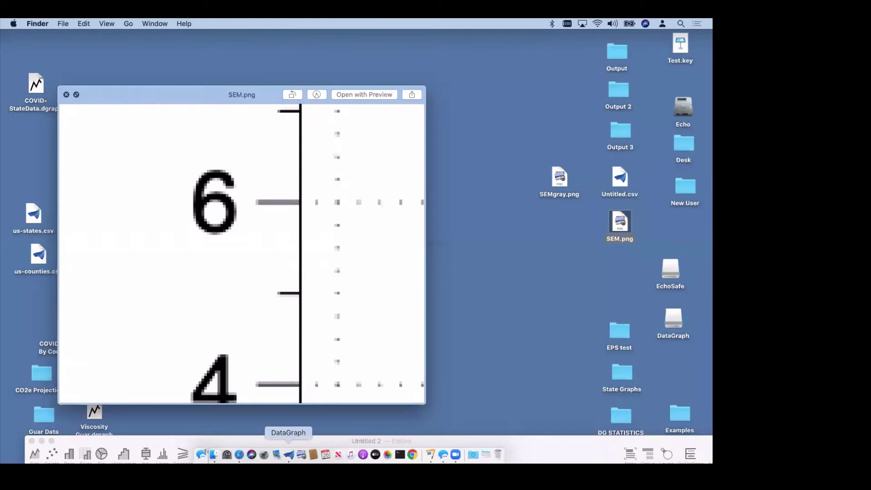
Switch back to DataGraph, restore its window over the desktop, and lower the divider to uncover more graph settings
click(288, 454)
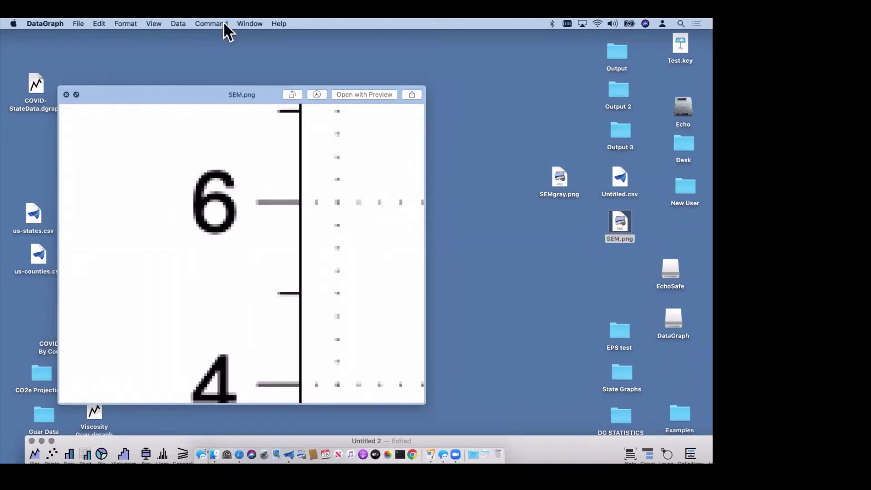
drag(176, 95, 255, 94)
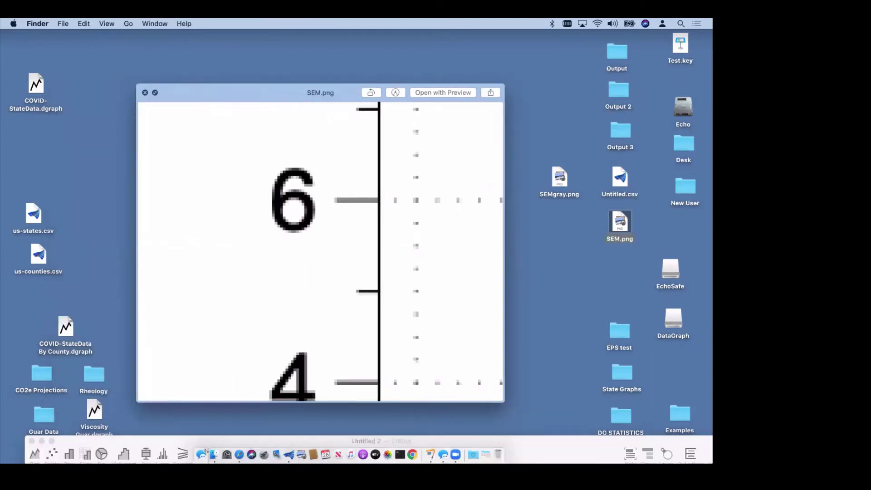
drag(172, 441, 171, 310)
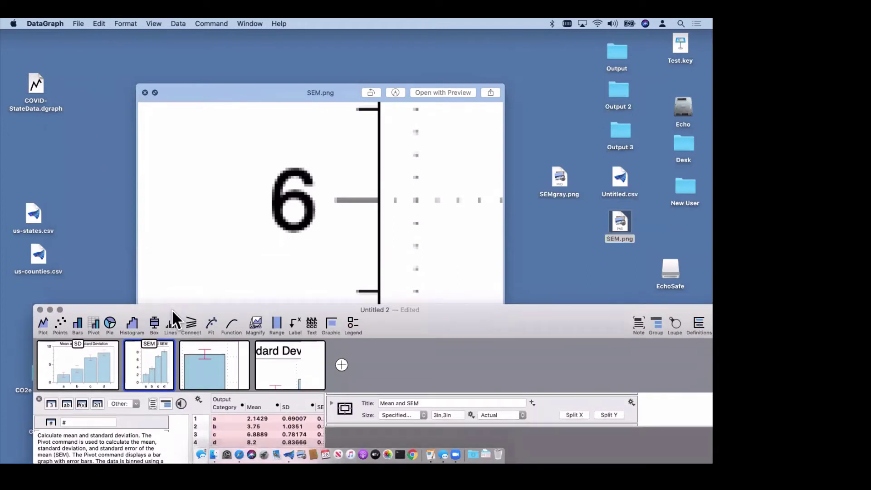
drag(171, 310, 127, 35)
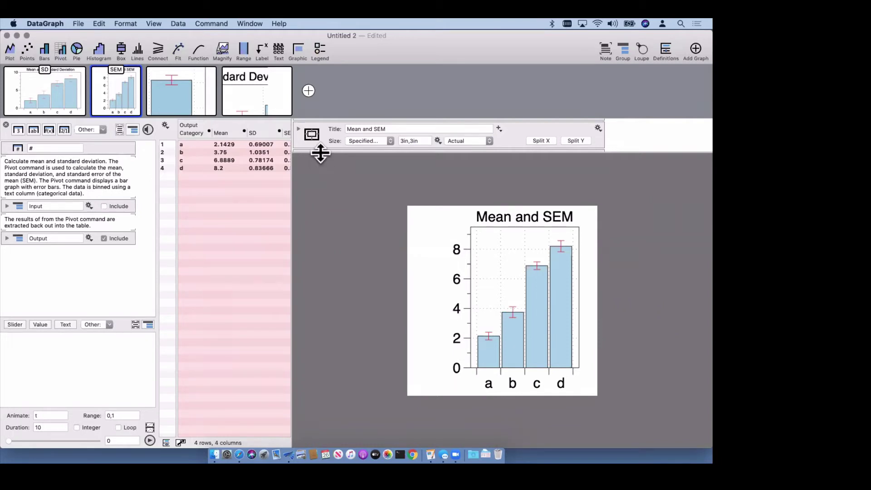
drag(321, 155, 318, 178)
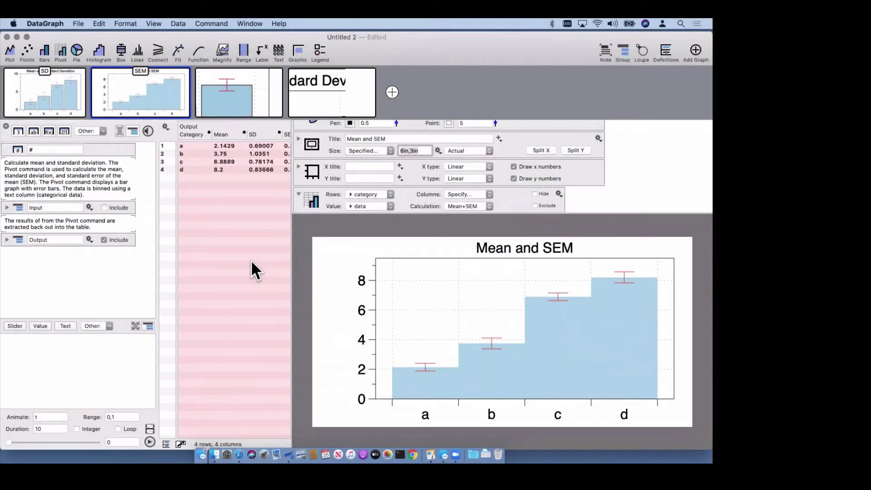
Start a graphic export of the SEM graph with smoothing off and the resolution set to 1200 dpi
click(75, 22)
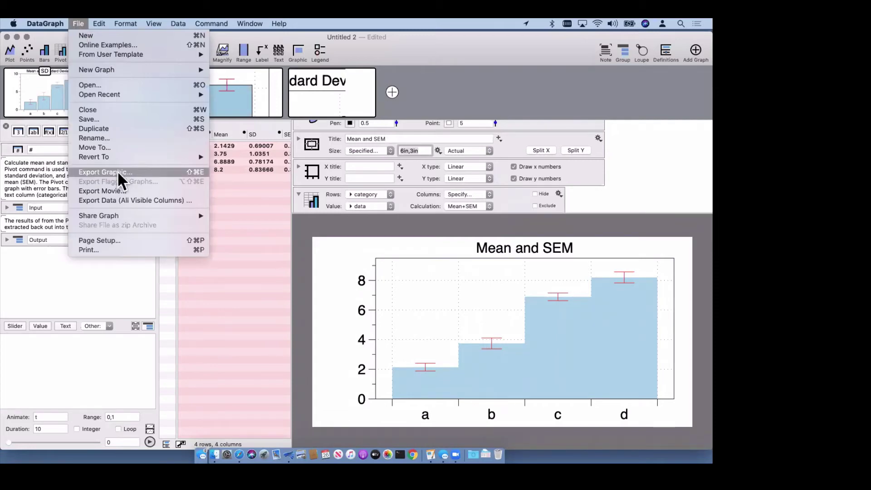
click(238, 310)
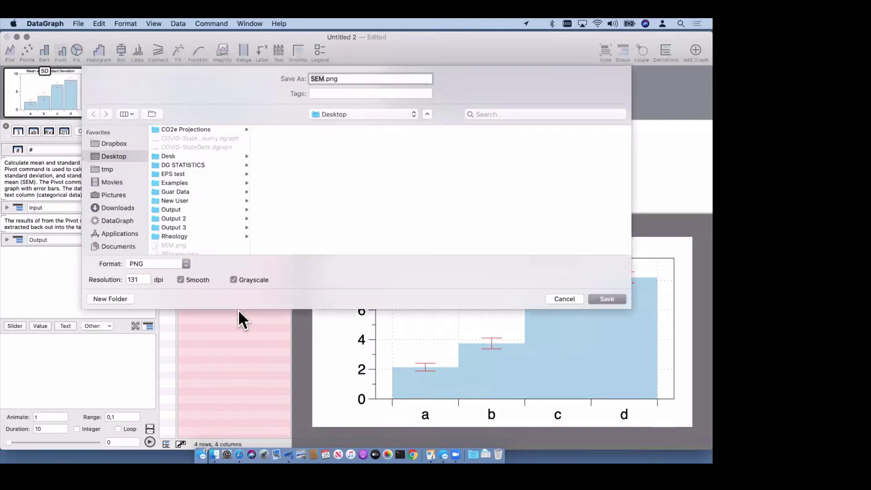
click(197, 279)
click(143, 279)
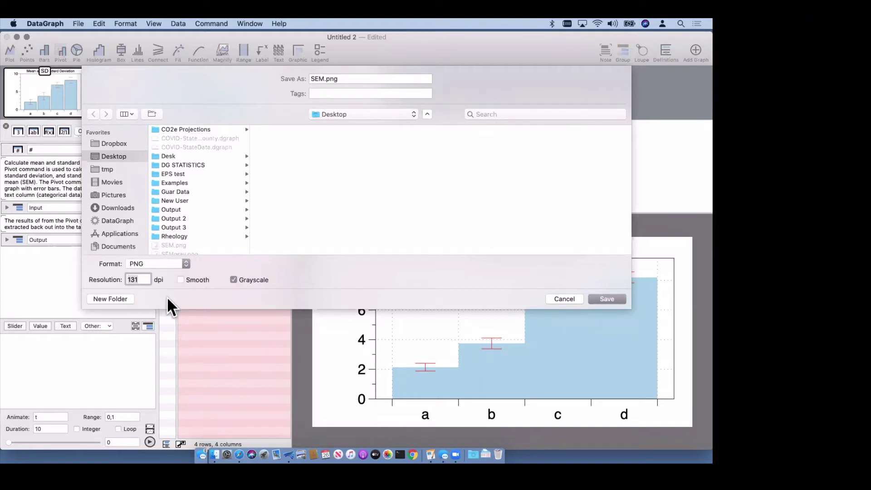
text(1200)
click(182, 296)
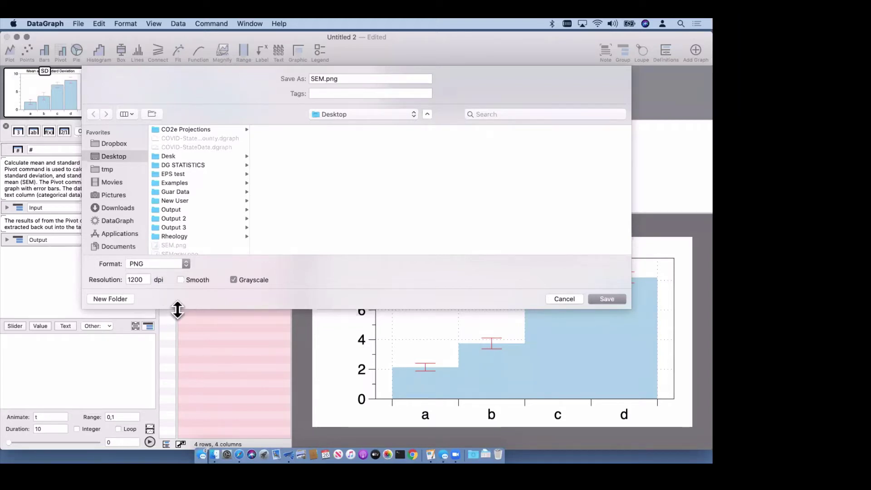
Keep the PNG format, turn grayscale off, and export the graph to the desktop as SEMhigh.png
click(146, 265)
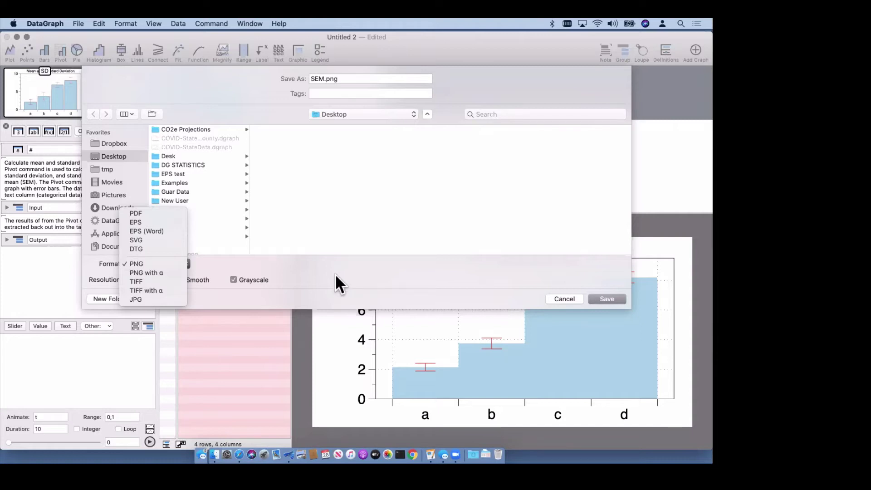
key(Escape)
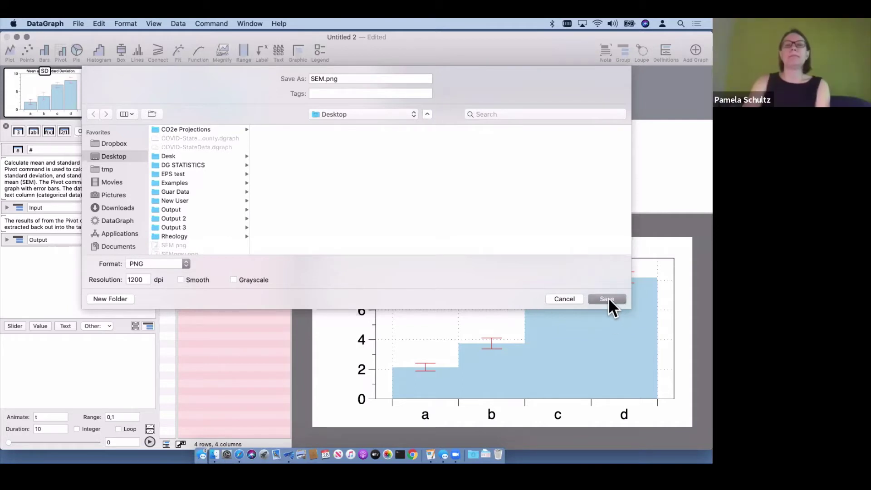
click(325, 78)
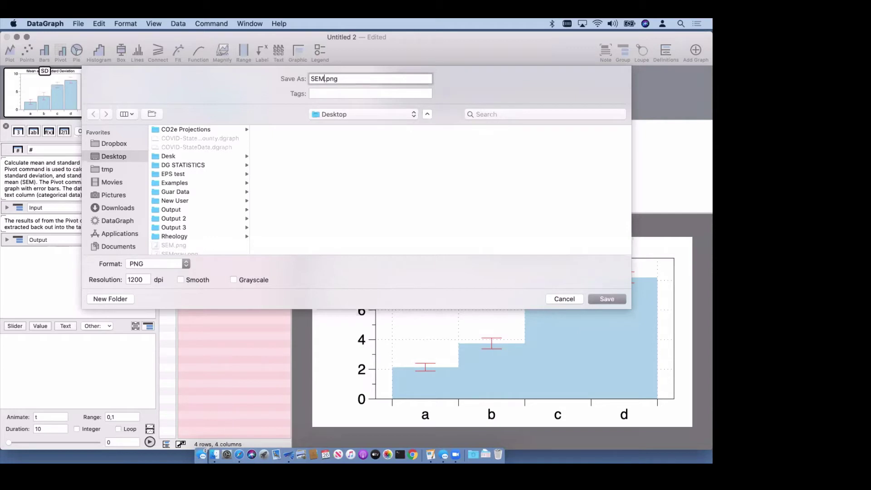
text(high)
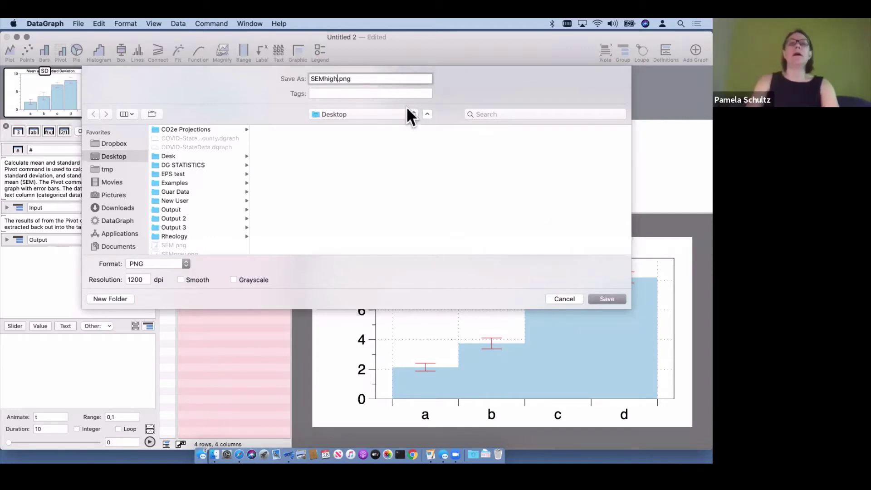
click(605, 299)
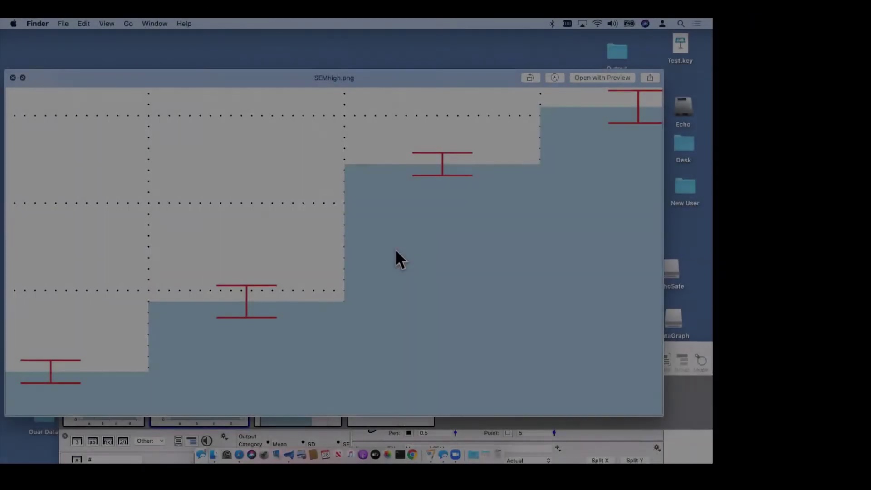
Magnify the SEMhigh.png preview to examine the error bars, the gridline dots and the y-axis number 6
scroll(380, 231, up, 5)
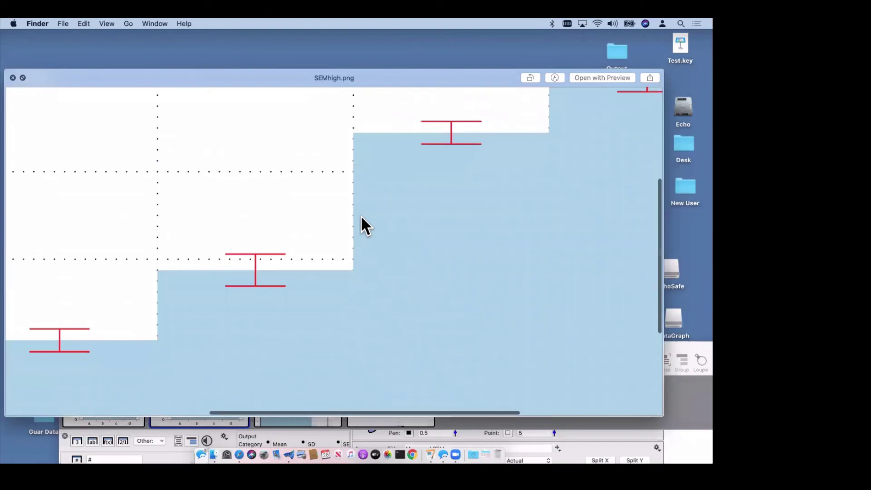
scroll(402, 222, down, 5)
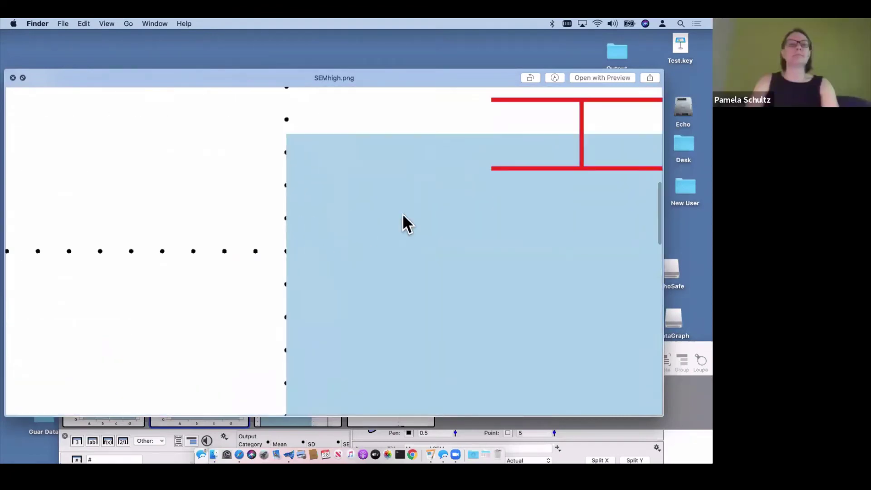
scroll(402, 222, left, 10)
scroll(472, 231, up, 5)
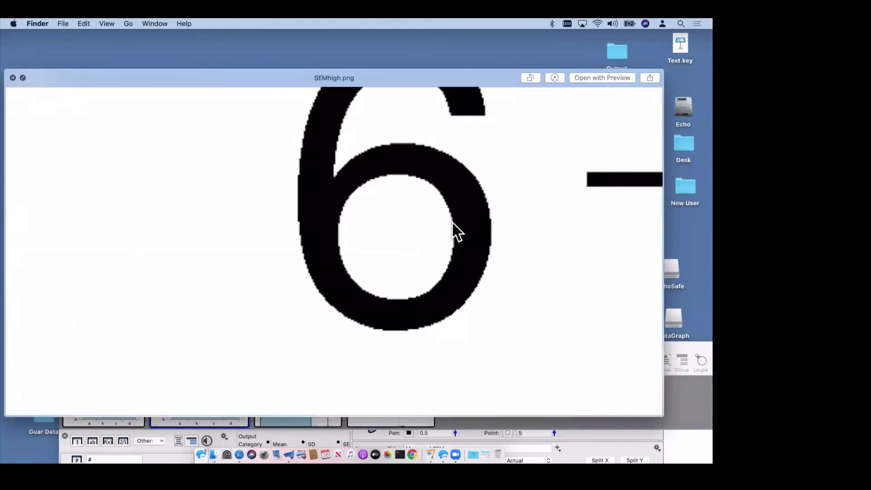
scroll(440, 263, down, 1)
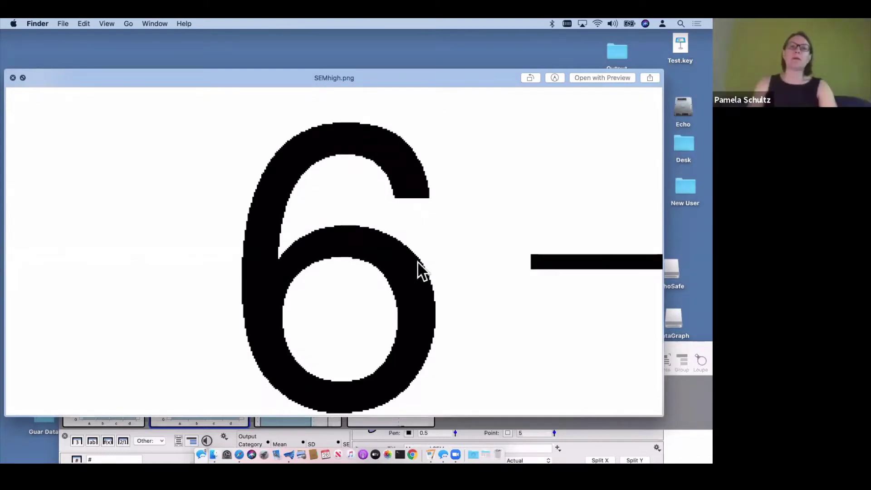
Compare the edges of the number 6, the y-axis ticks and the gridline dots at several magnifications
scroll(417, 262, down, 5)
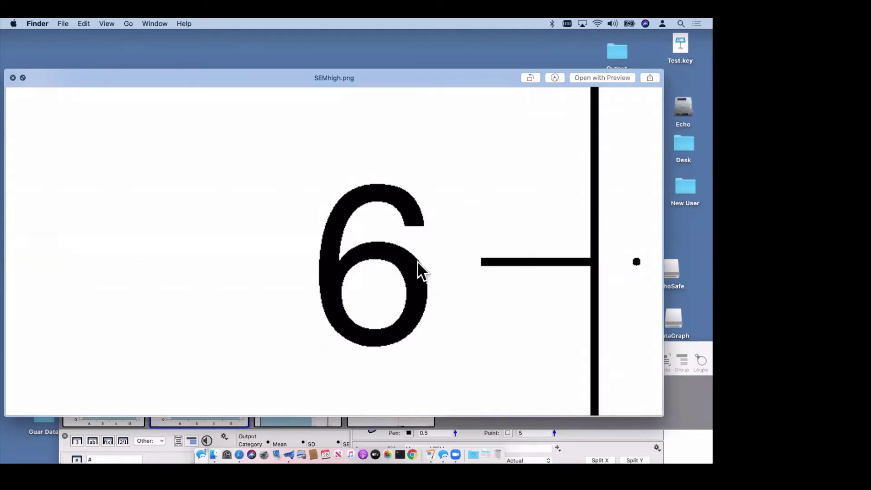
scroll(418, 263, down, 3)
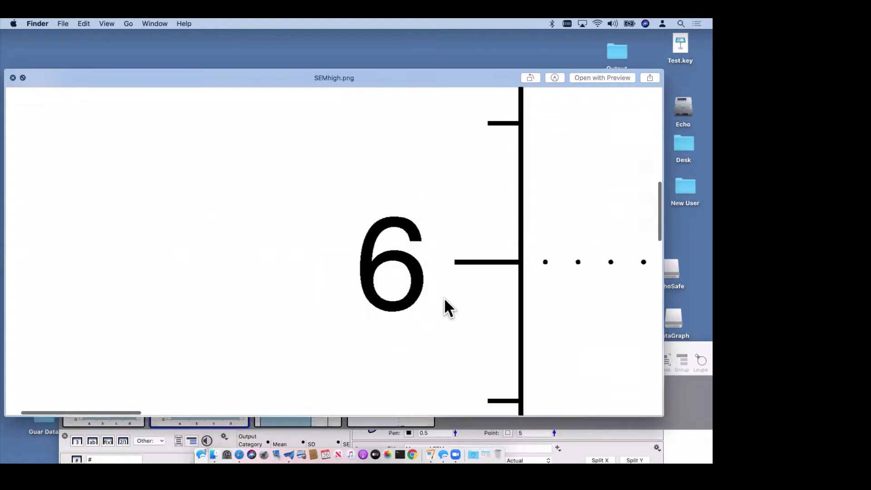
scroll(444, 298, right, 3)
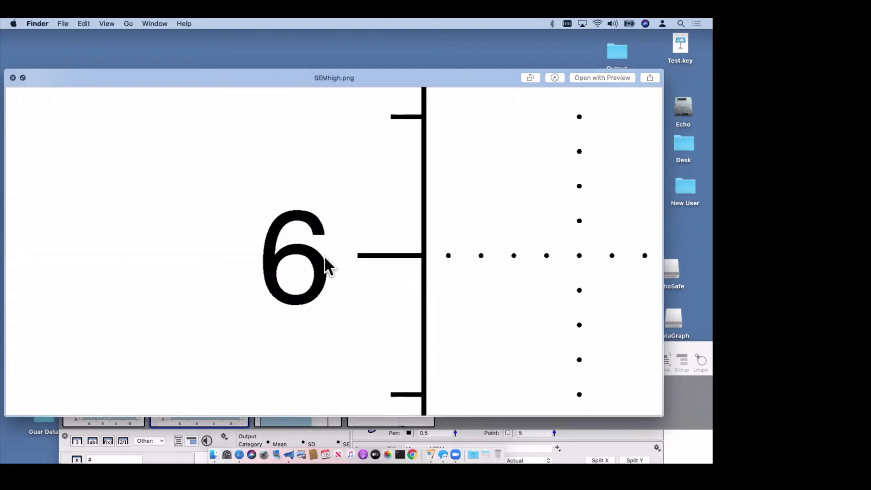
scroll(323, 274, up, 3)
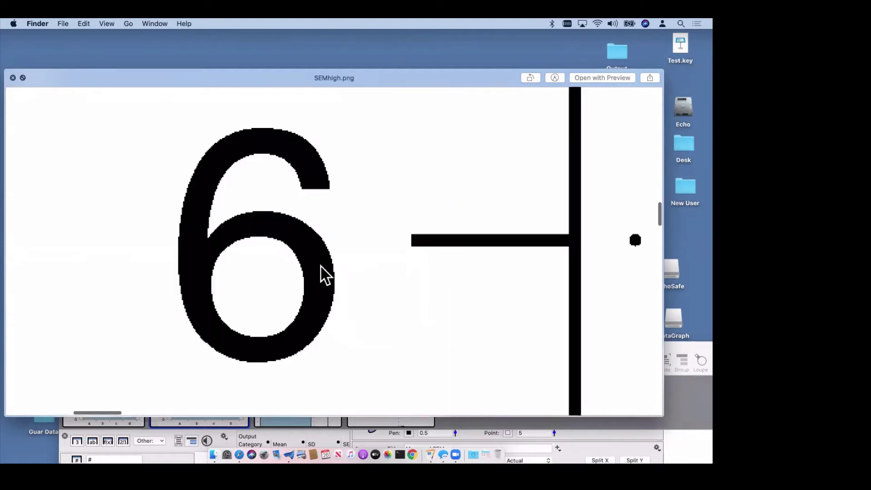
scroll(325, 276, down, 3)
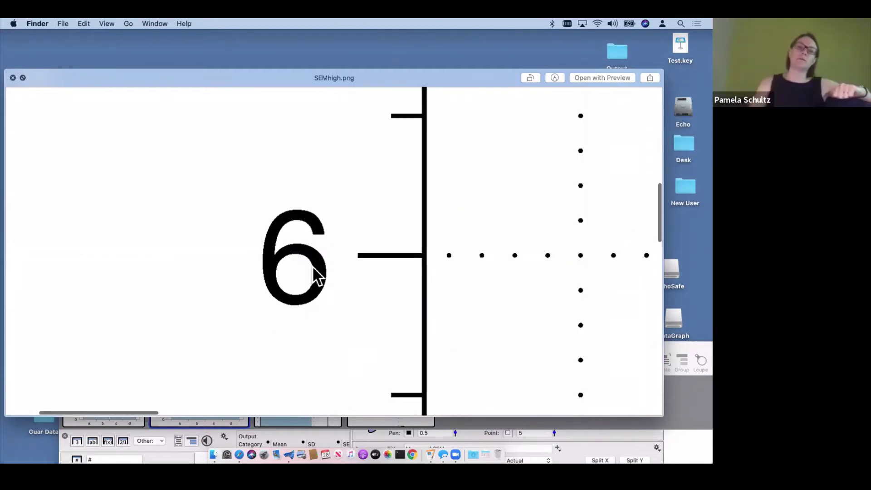
Return to the whole graph in the preview, close SEMhigh.png, and restore the DataGraph window
scroll(326, 277, down, 5)
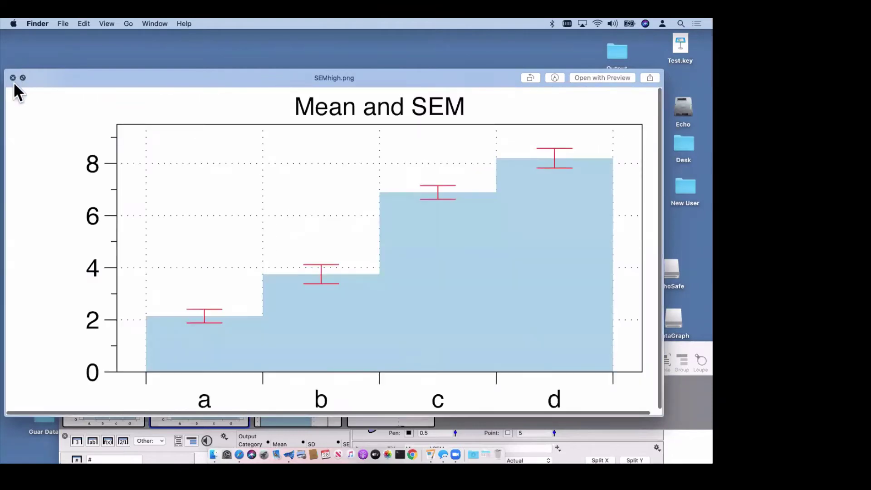
click(13, 77)
double_click(516, 359)
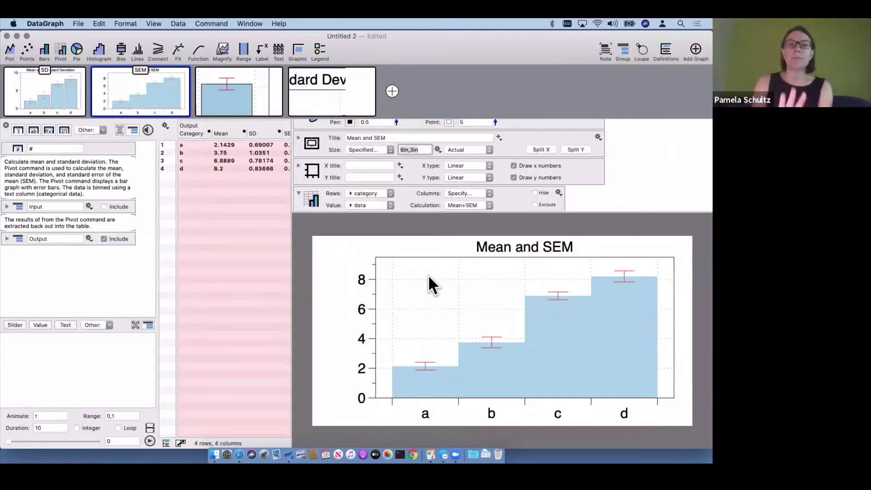
Review the file formats available for exporting the graphic, and leave the export without saving
click(76, 23)
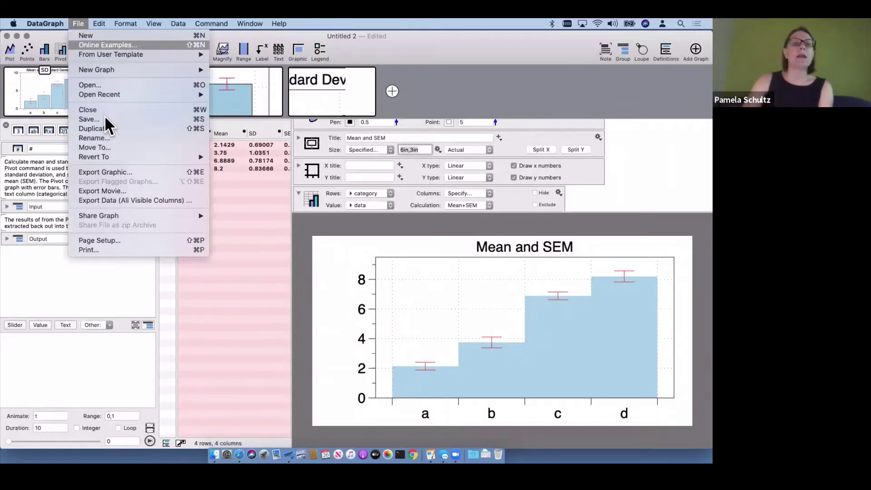
click(110, 172)
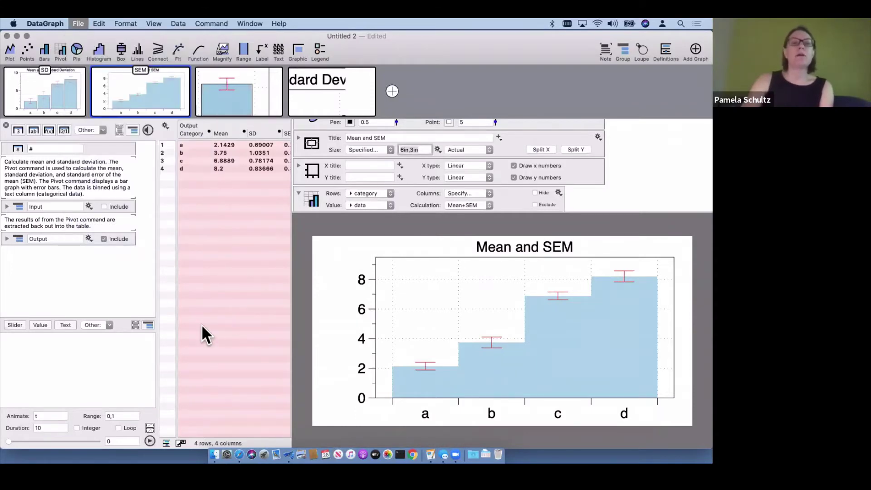
click(166, 262)
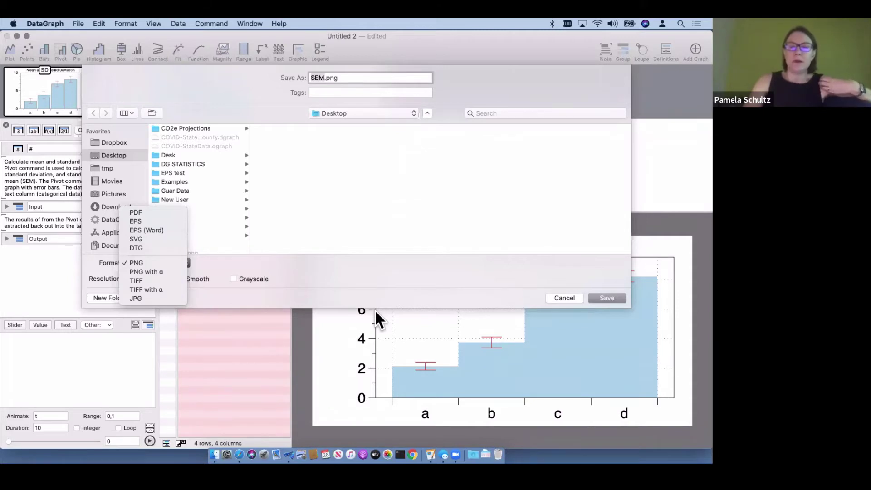
click(562, 297)
click(563, 297)
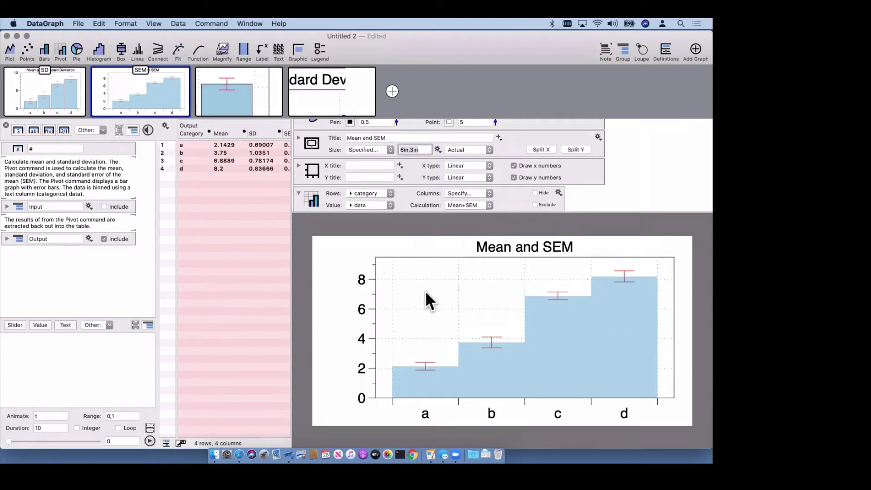
Look at the apps and services the graph can be shared with
click(80, 23)
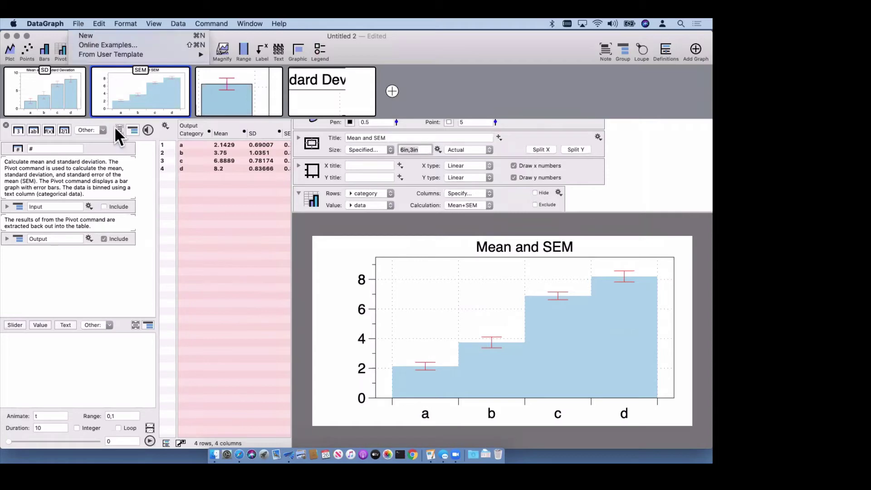
mouse_move(189, 216)
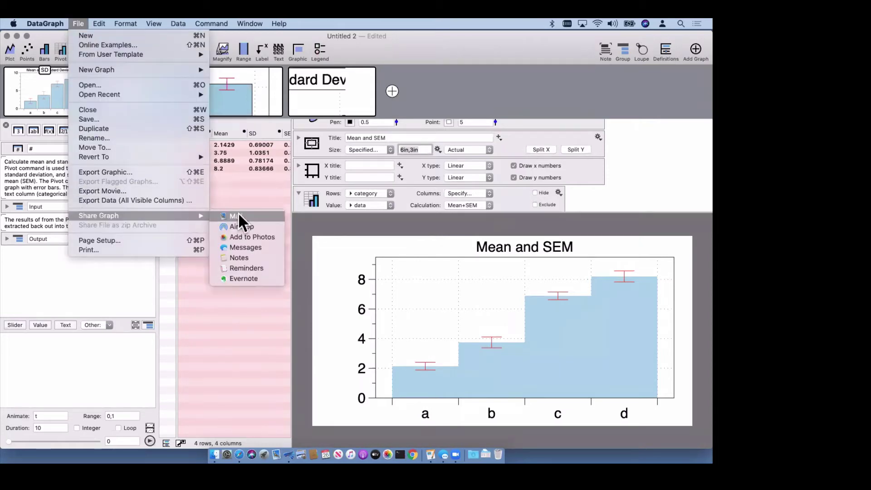
click(201, 319)
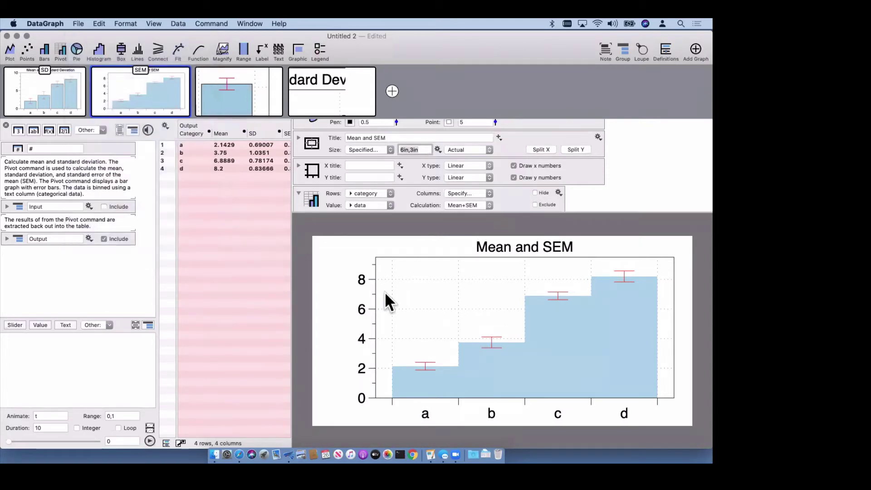
Select the graph's Pivot command and look through its table, fill, line and bar colour settings
click(548, 376)
scroll(456, 165, down, 3)
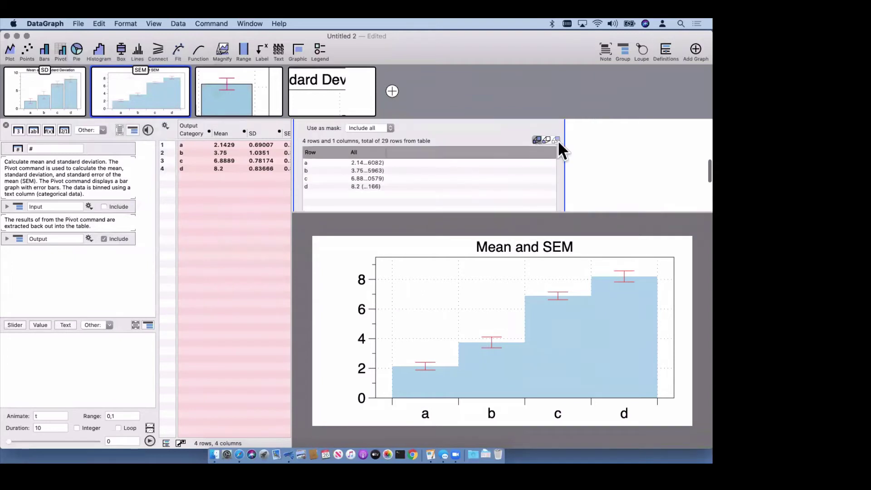
scroll(483, 206, down, 4)
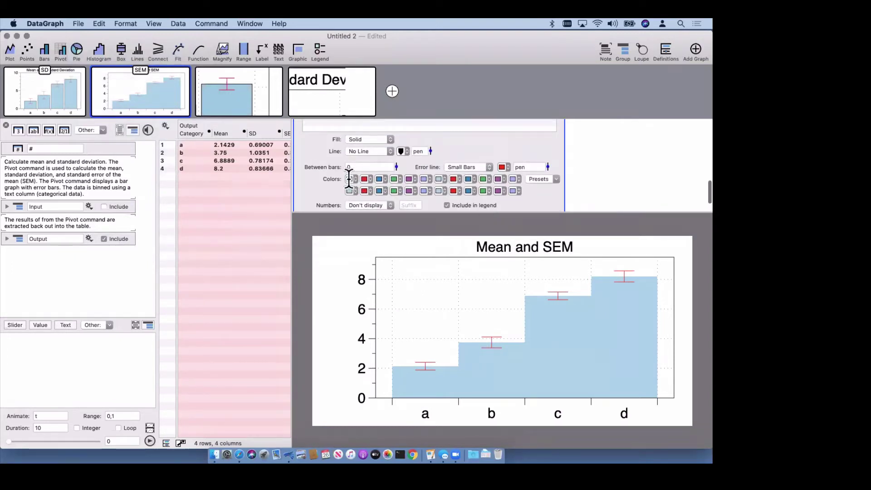
scroll(328, 135, up, 8)
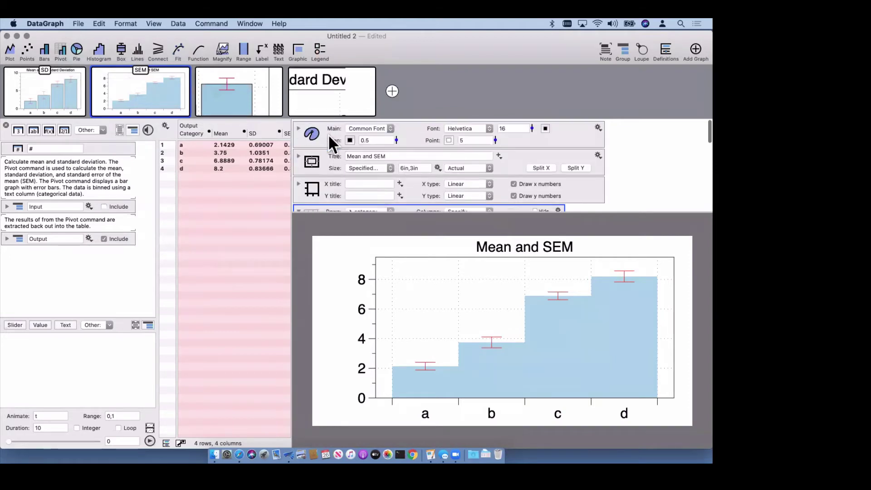
Expand the graph's style settings to review the fonts, colours and line styles, and collapse them again
click(298, 128)
scroll(314, 166, down, 3)
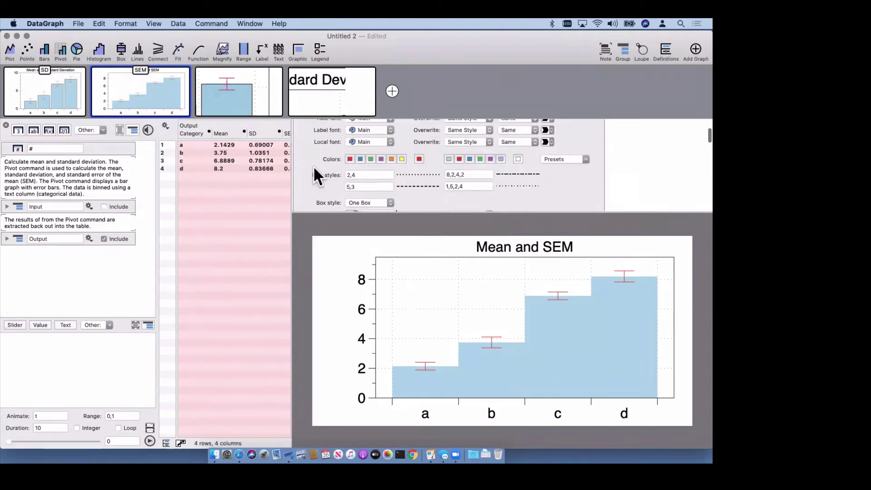
scroll(317, 164, up, 3)
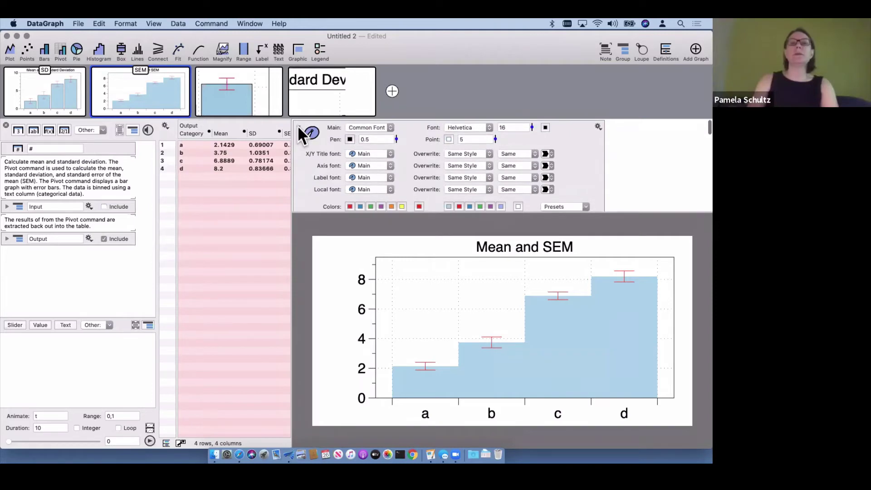
click(298, 127)
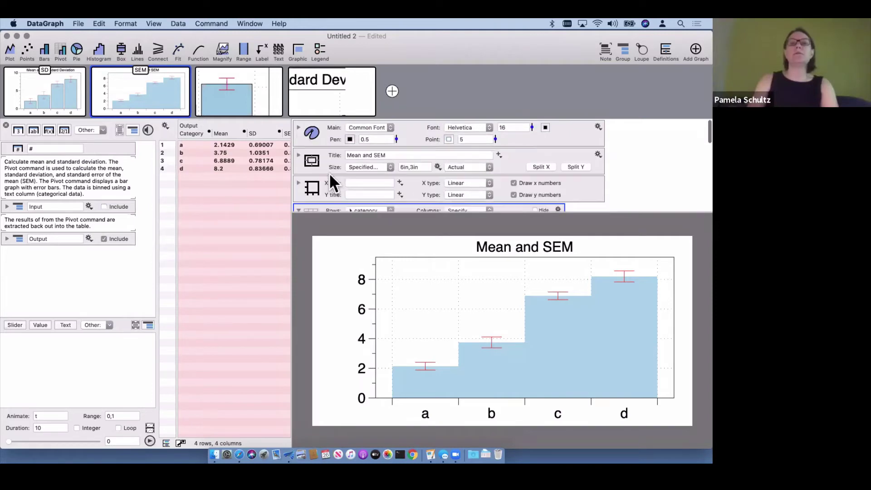
Give the Mean and SEM graph a vertical gradient background that shades from white through purple to black
click(298, 154)
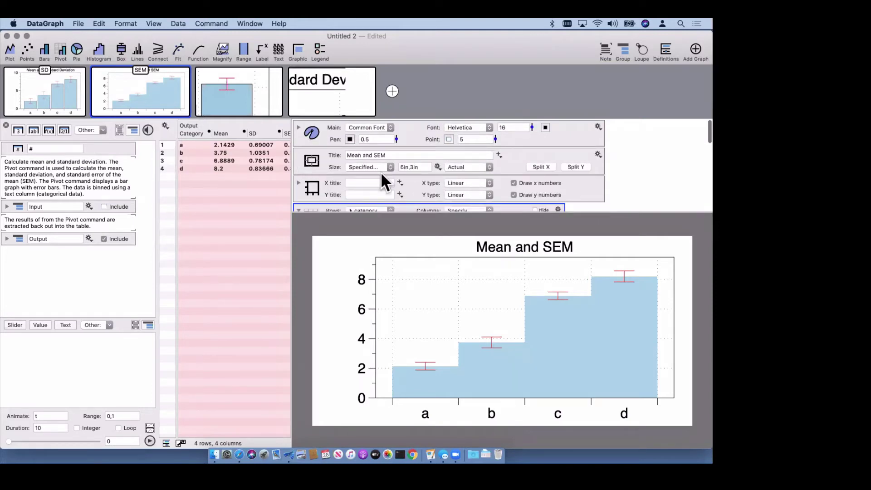
click(375, 180)
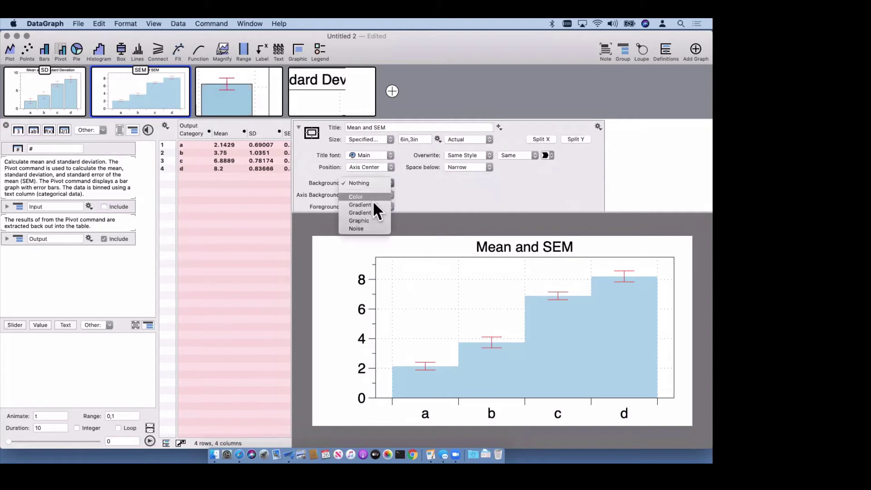
click(361, 205)
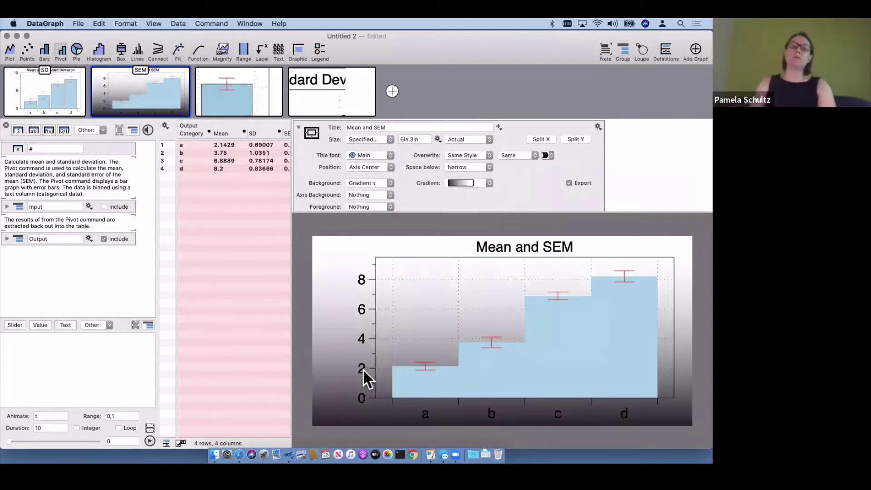
click(476, 181)
click(476, 192)
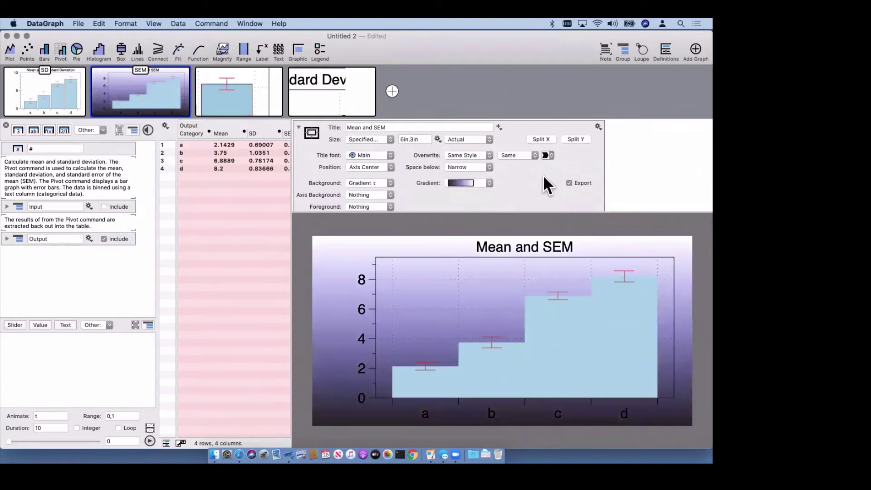
scroll(307, 151, up, 2)
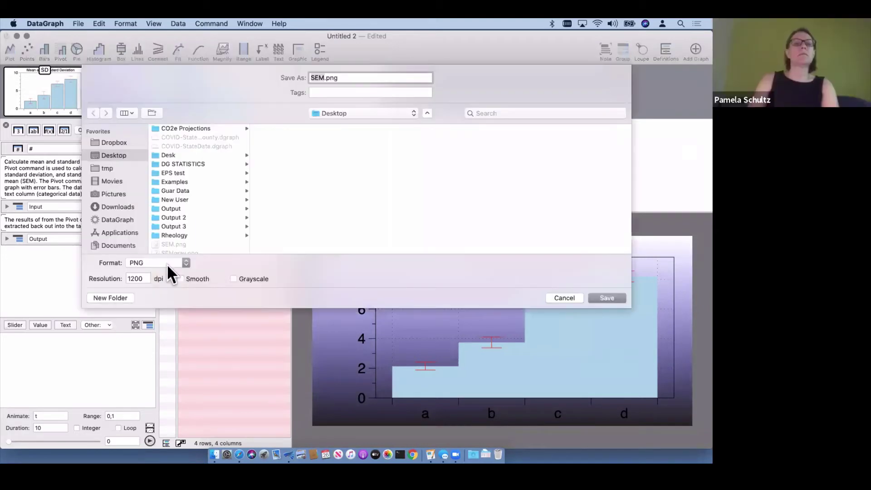
Export the graph to the Desktop in EPS format as SEM.eps
click(167, 263)
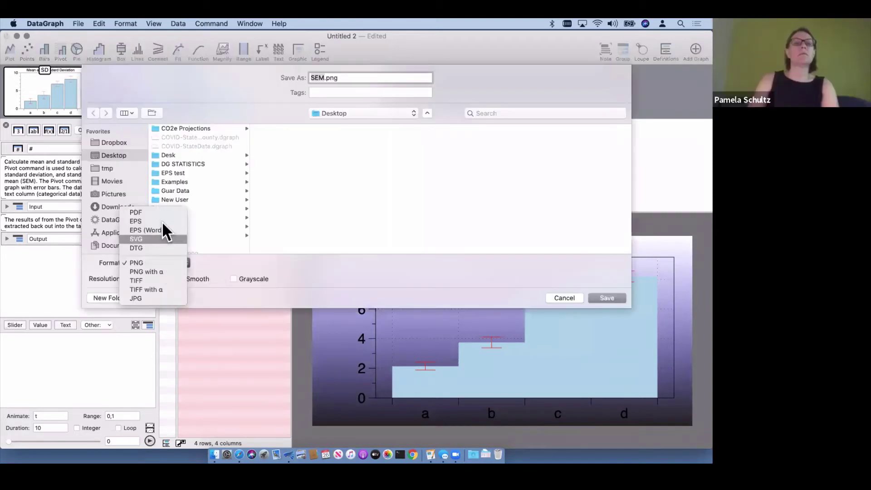
click(163, 222)
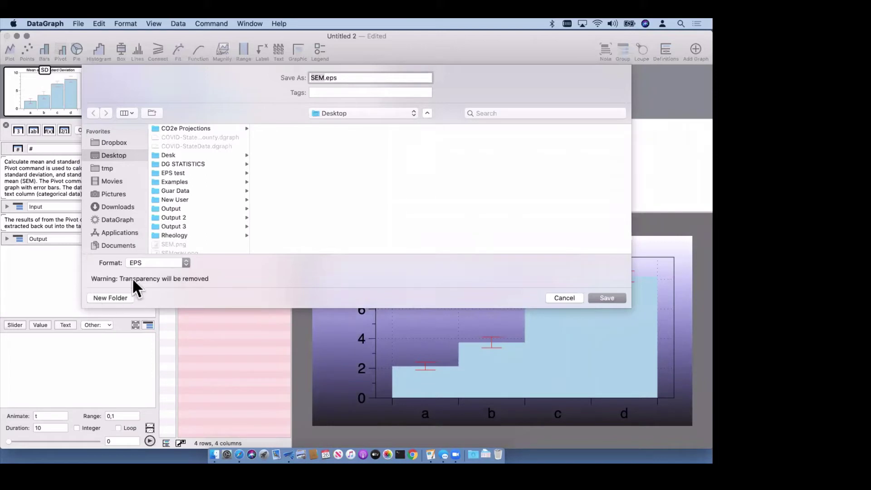
click(606, 297)
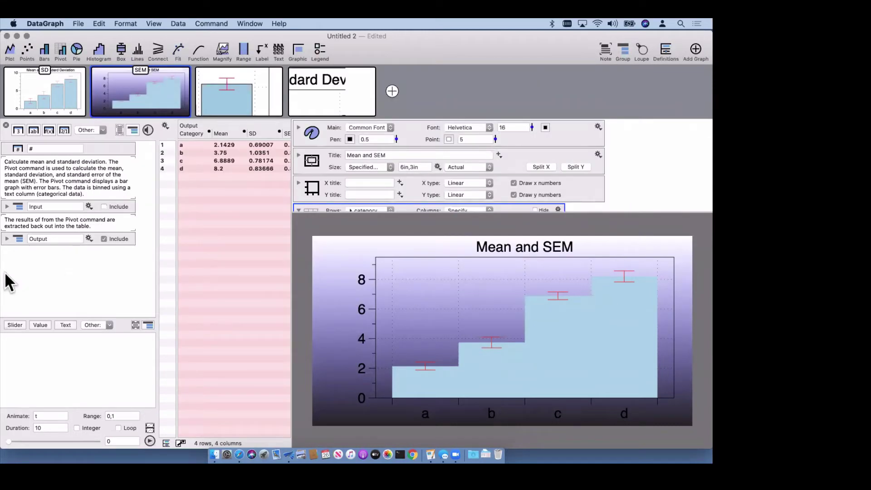
Shrink the graph window and move it down out of the way to uncover the desktop files
drag(12, 275, 73, 274)
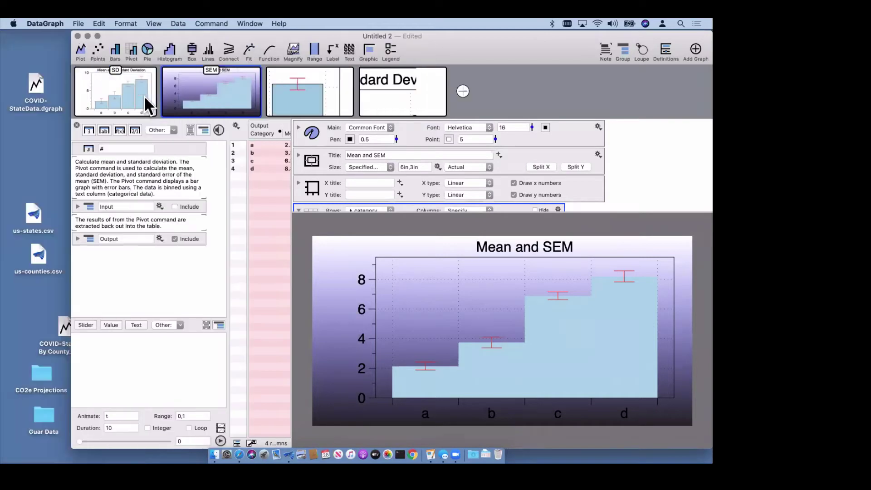
drag(189, 34, 192, 230)
drag(181, 317, 154, 461)
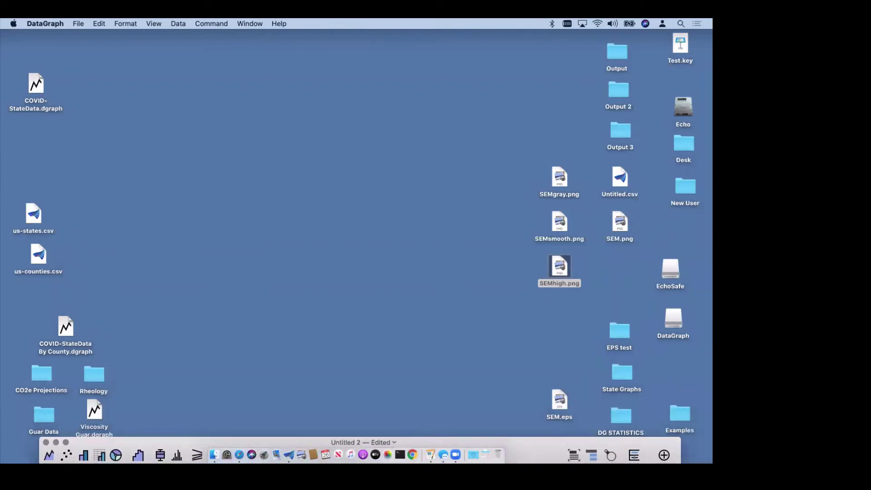
Preview SEM.eps from the desktop, zoom in to examine the sharpness of its grid lines and gradient, and close the preview
click(558, 398)
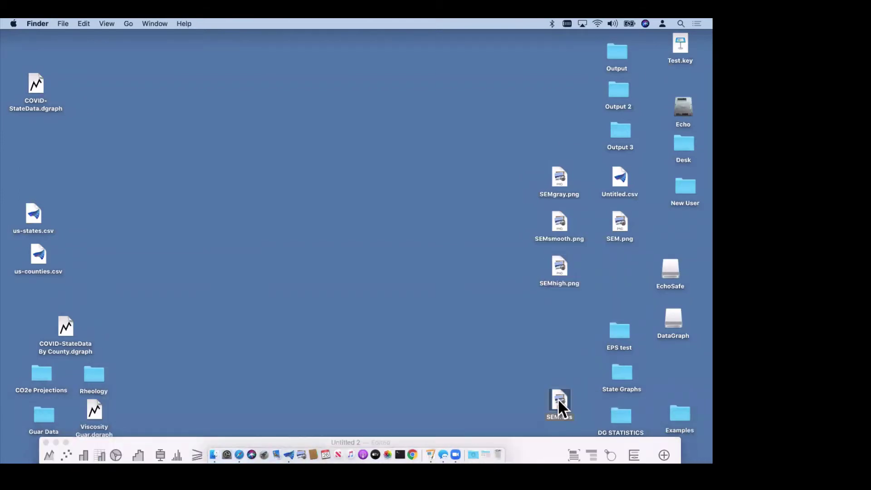
key(space)
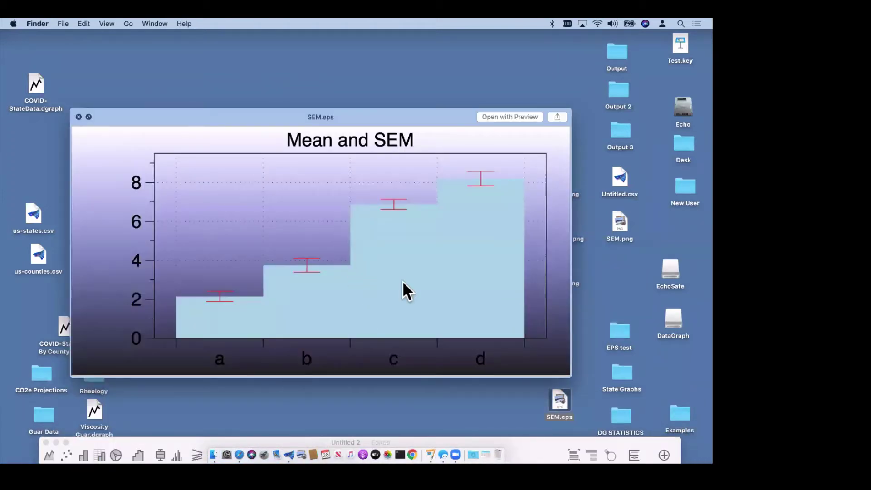
scroll(402, 282, down, 1)
scroll(402, 281, up, 1)
scroll(407, 300, down, 2)
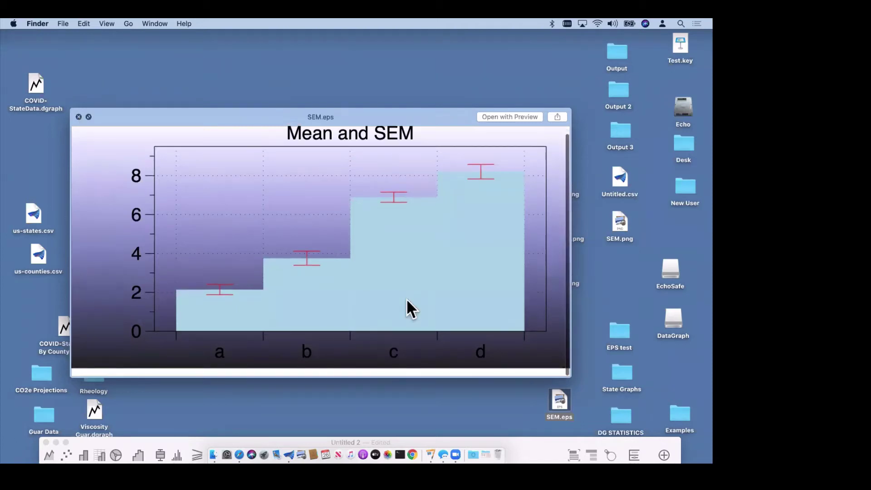
scroll(406, 299, up, 2)
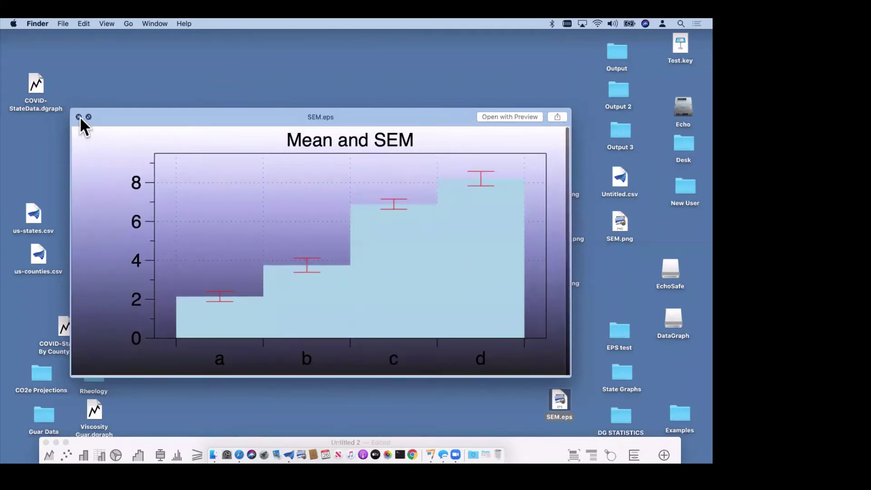
scroll(204, 200, up, 2)
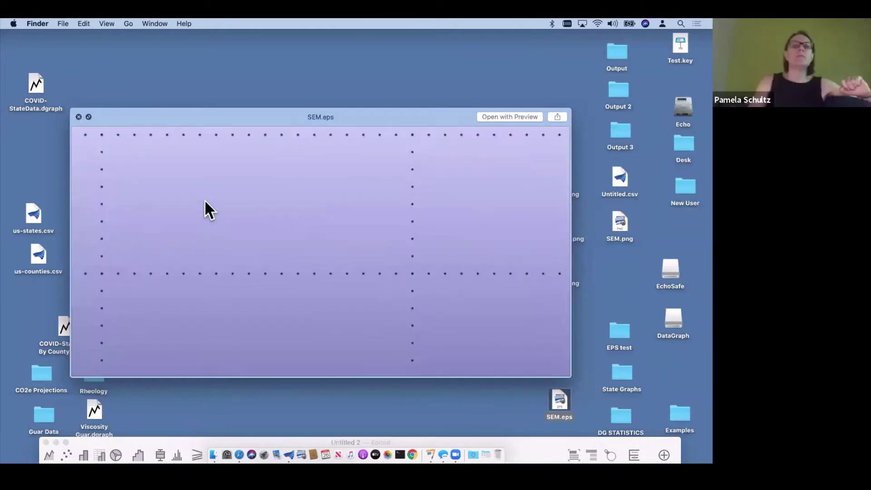
scroll(113, 163, down, 2)
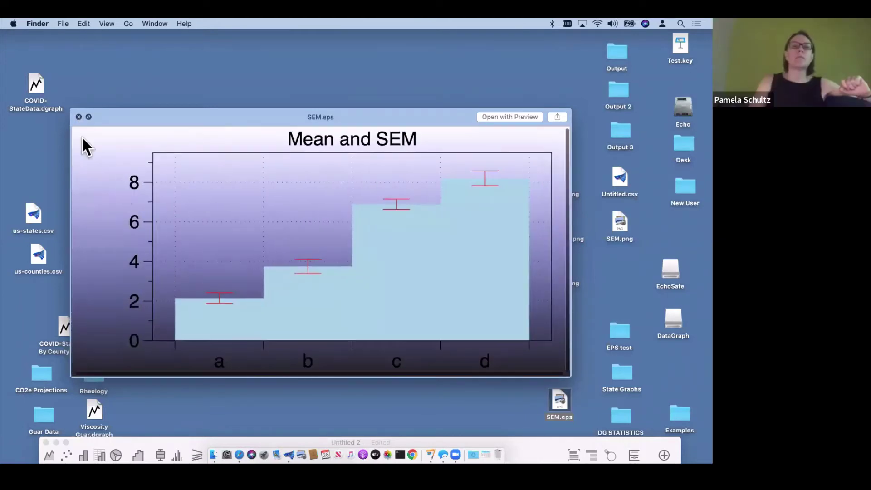
click(78, 117)
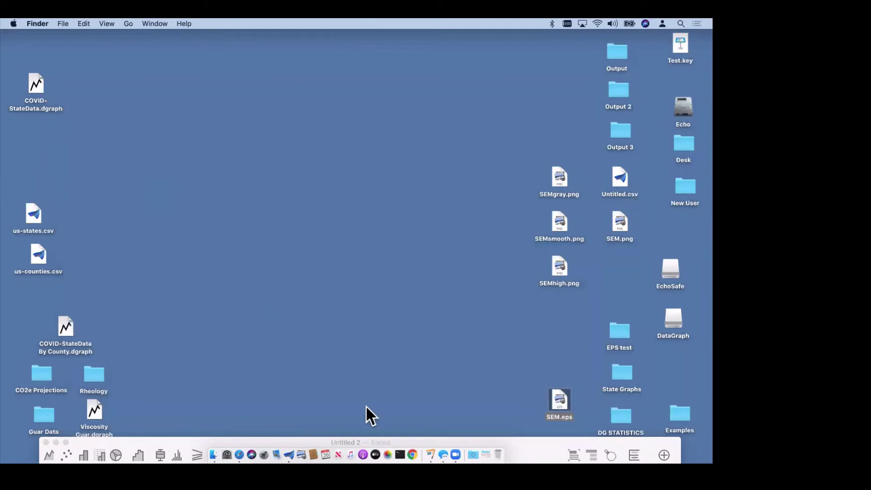
Return to DataGraph and set the first Pivot bar colour to a custom red at 28% opacity
key(super+Tab)
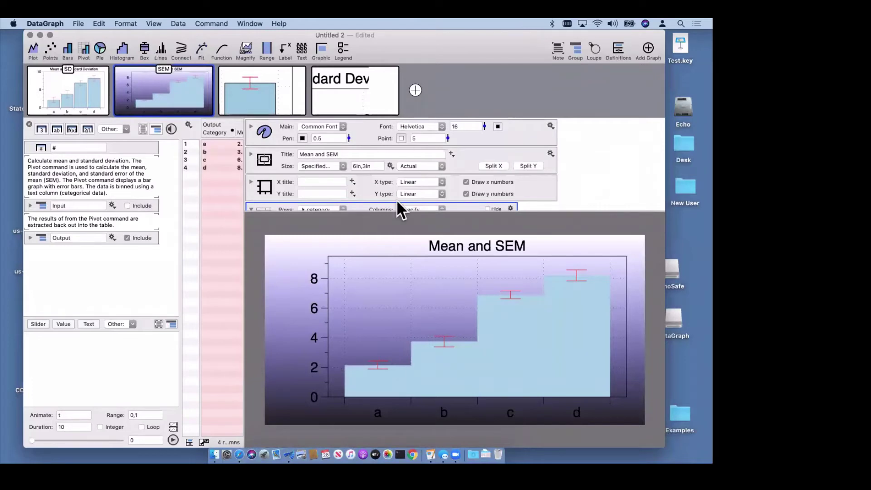
scroll(397, 200, down, 5)
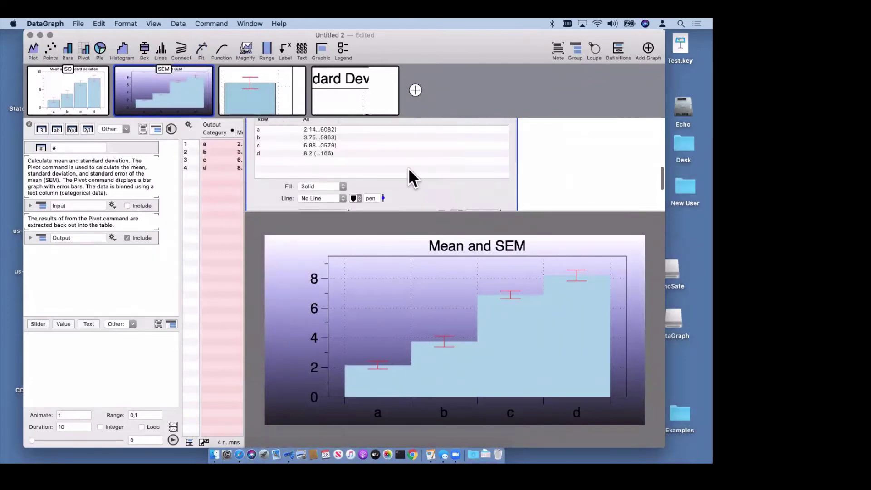
scroll(408, 168, down, 5)
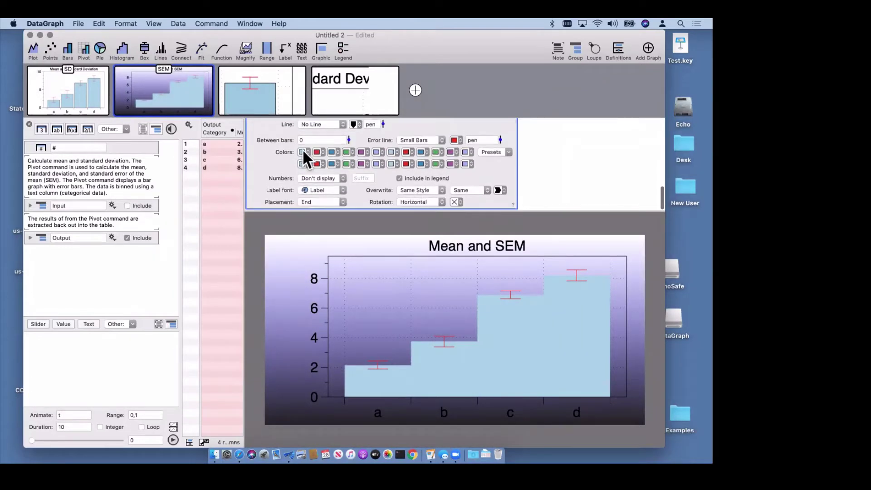
click(304, 153)
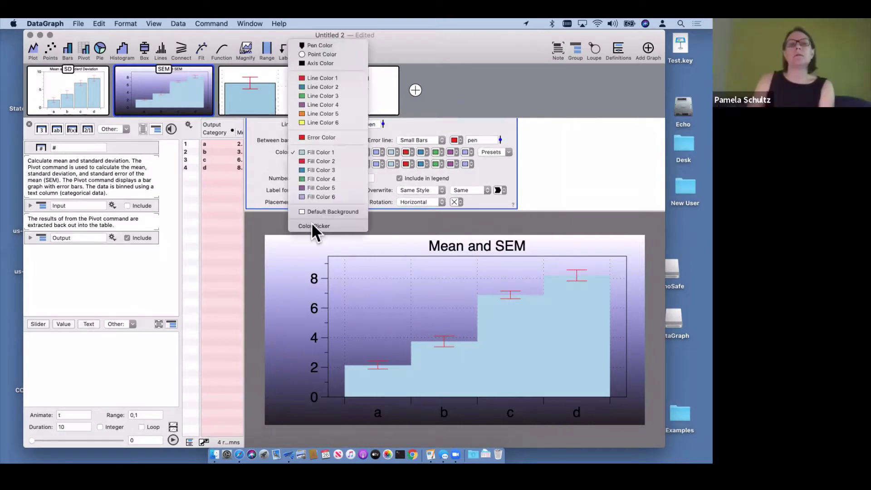
click(314, 226)
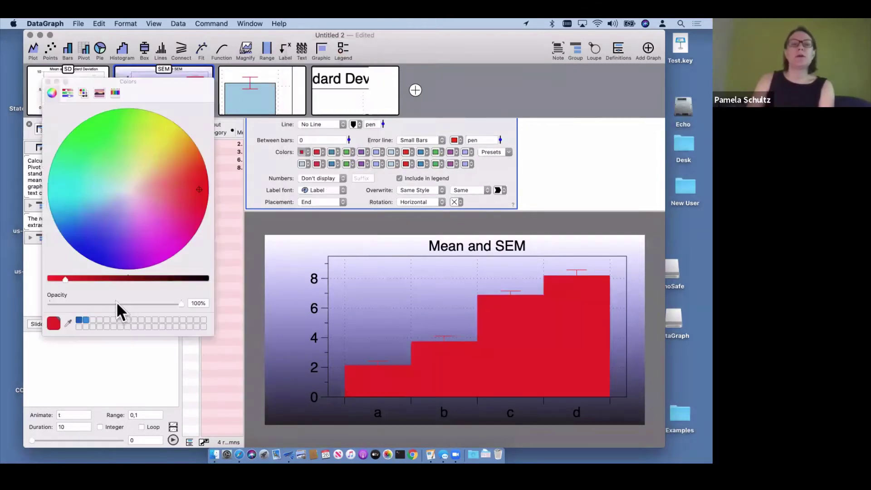
click(117, 304)
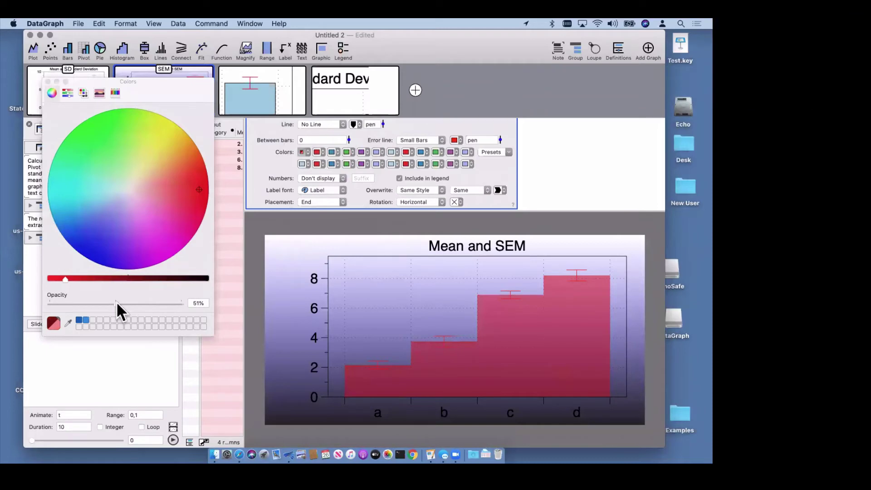
click(87, 304)
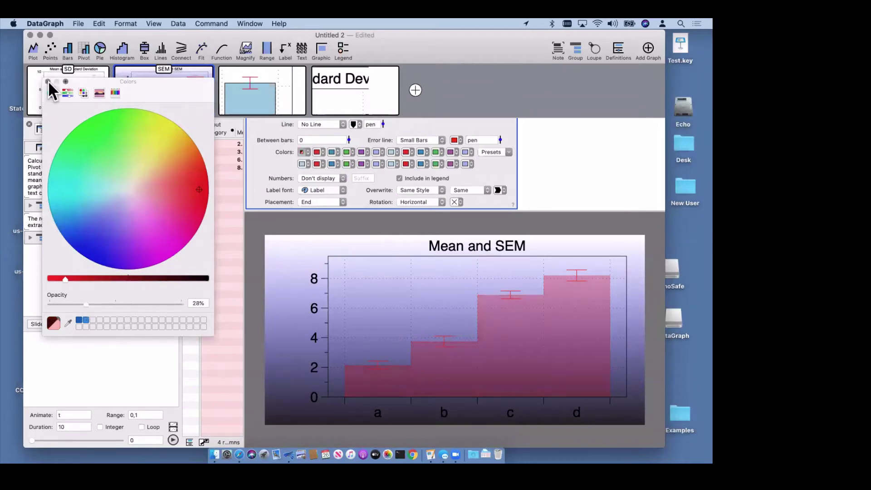
click(496, 319)
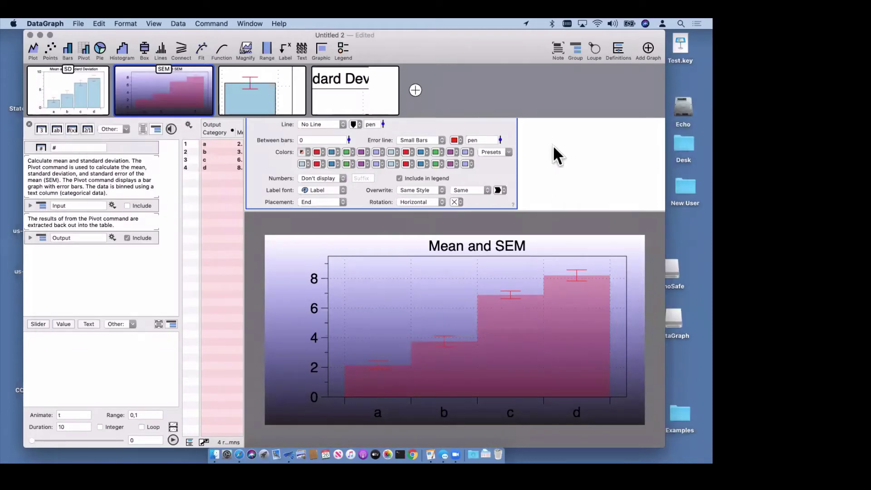
Collapse the Pivot command's detailed settings
scroll(290, 155, up, 5)
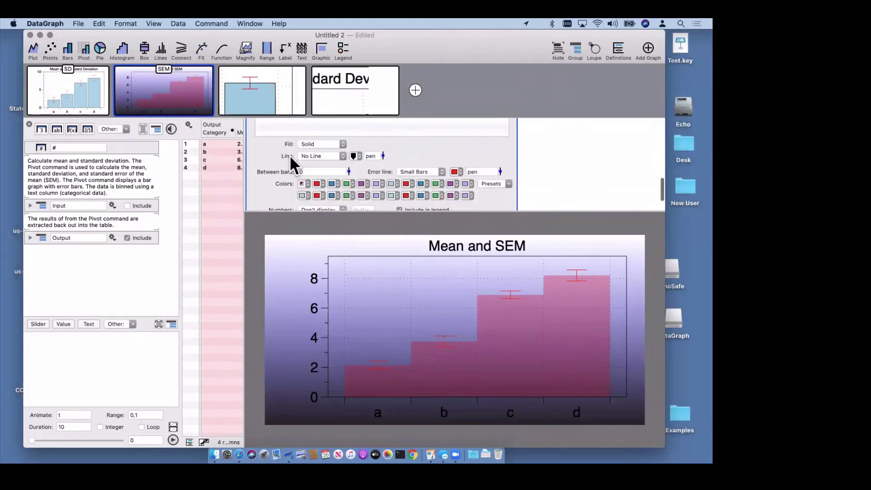
scroll(260, 188, up, 5)
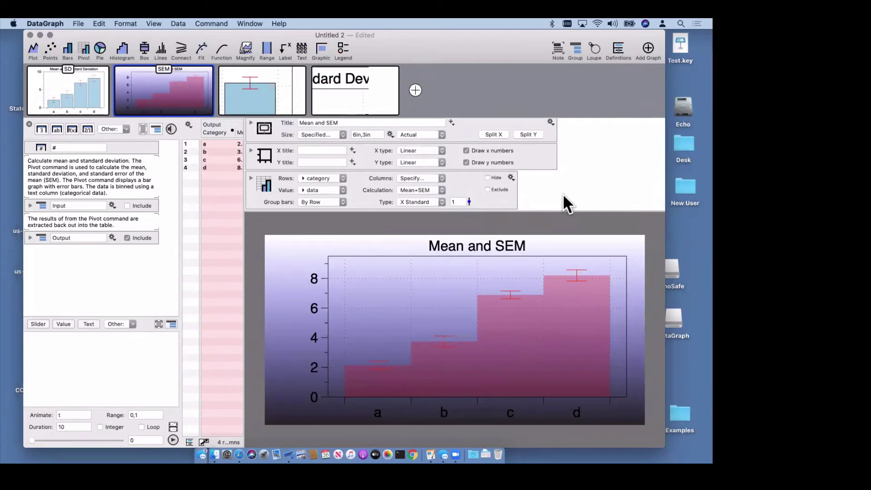
scroll(573, 163, up, 2)
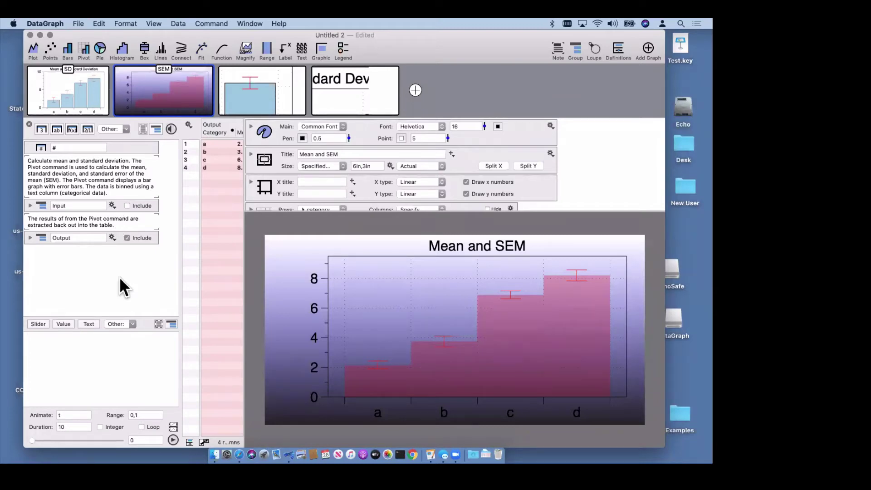
Open the graphic export, review the vector and image formats on offer, and cancel it without saving
click(78, 24)
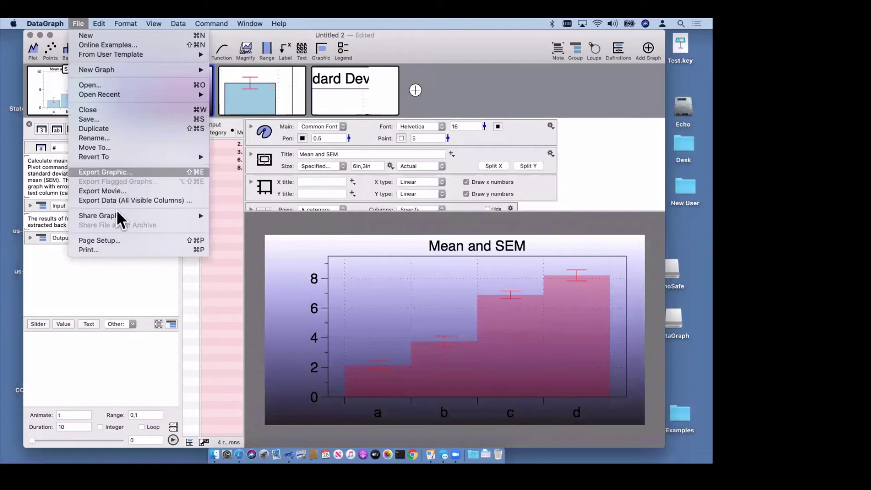
click(116, 171)
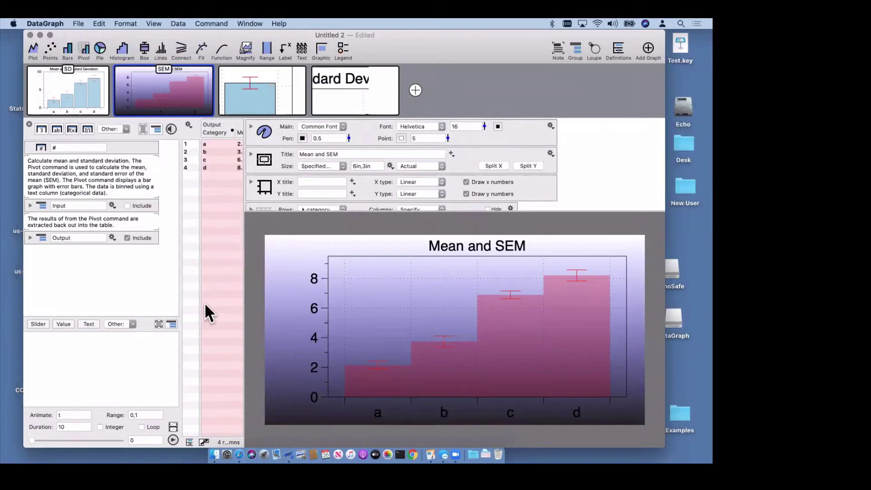
click(153, 260)
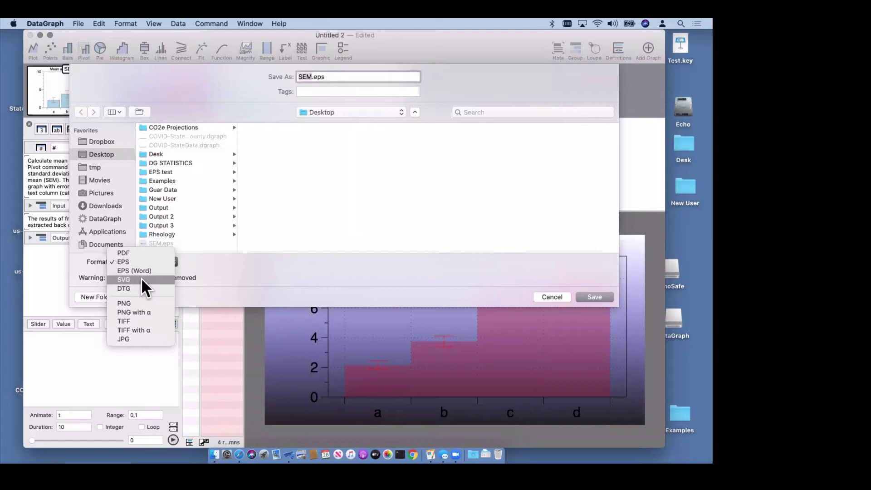
click(141, 278)
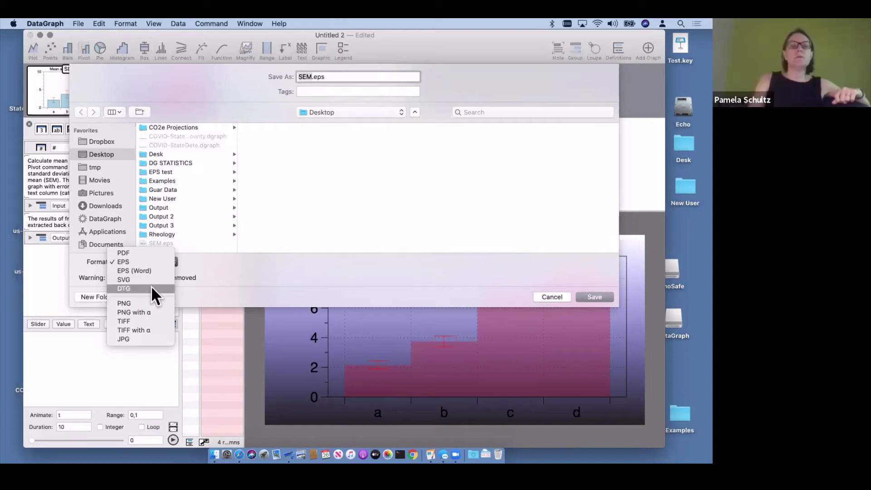
click(259, 282)
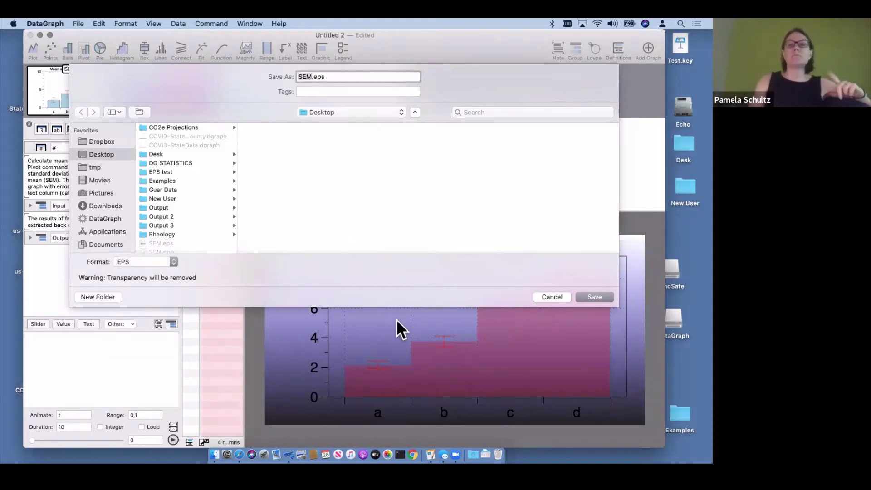
click(551, 297)
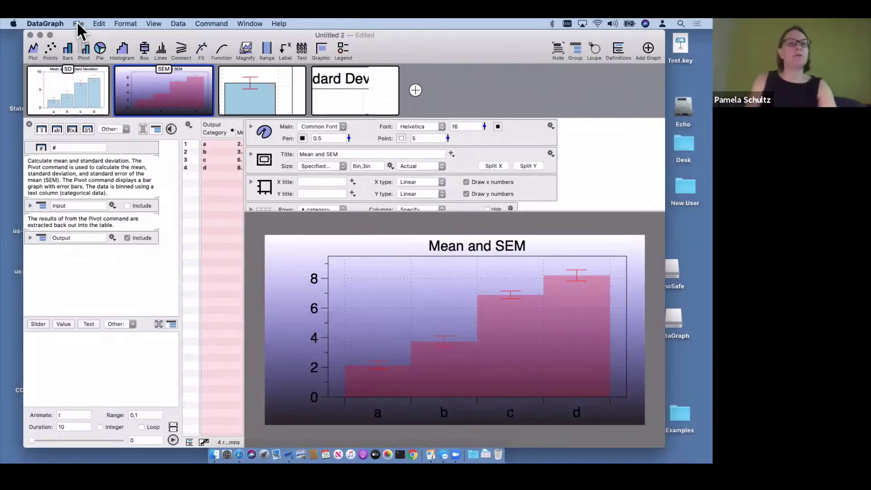
Flag the SD and SEM graphs for export
click(78, 23)
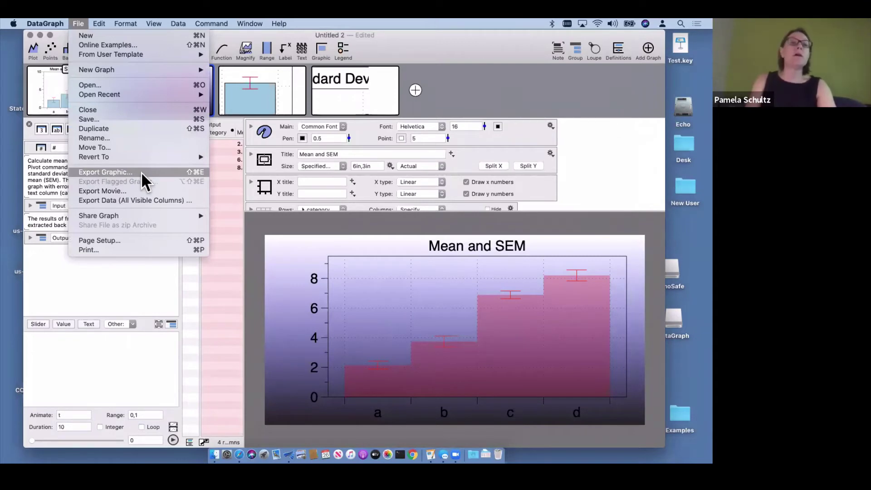
click(103, 276)
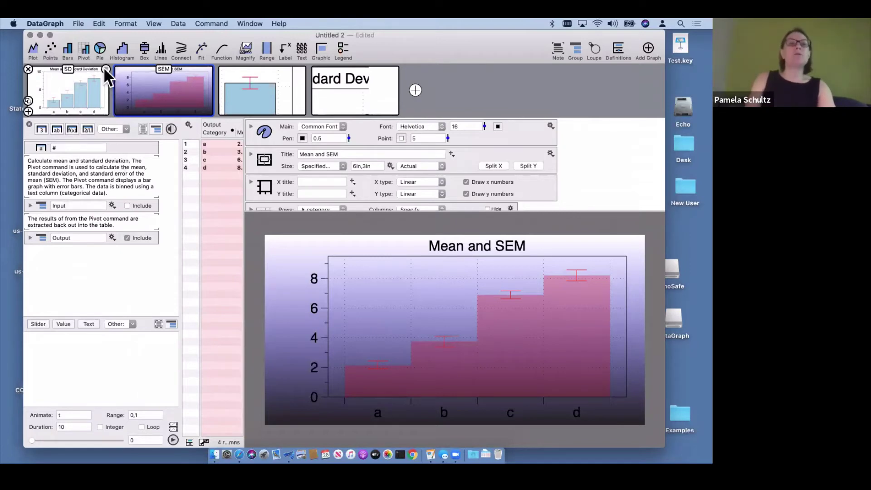
click(105, 68)
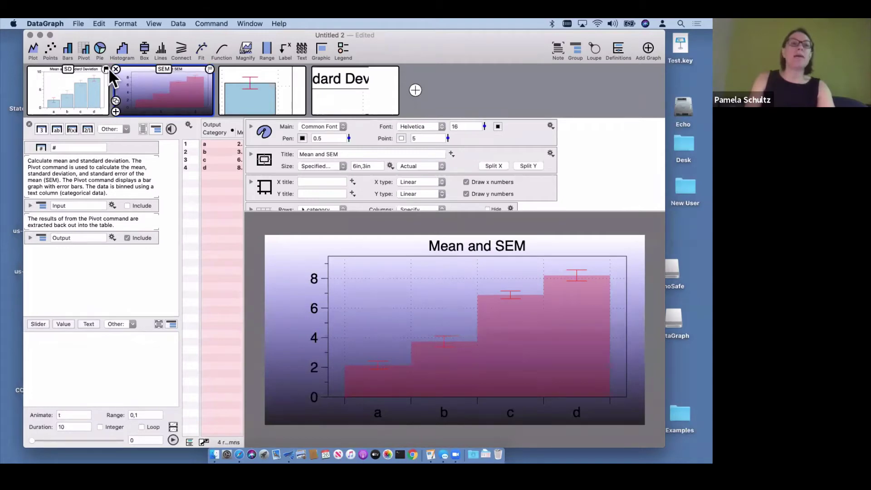
mouse_move(106, 69)
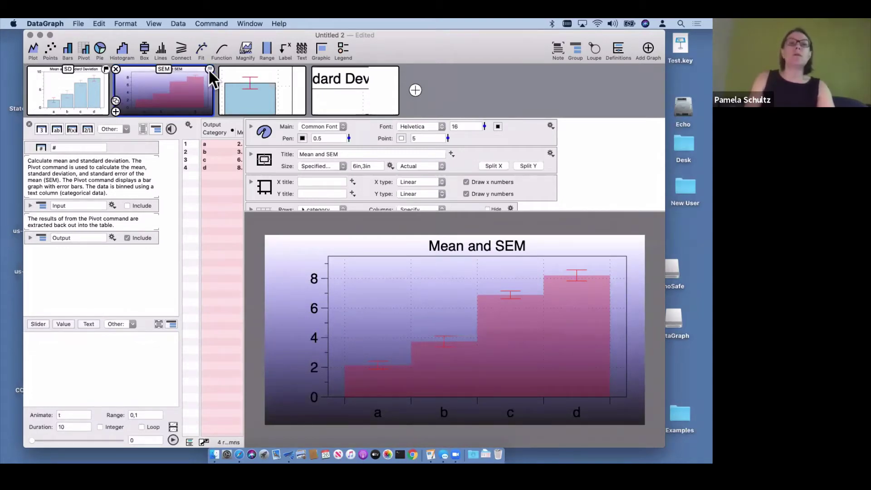
click(209, 69)
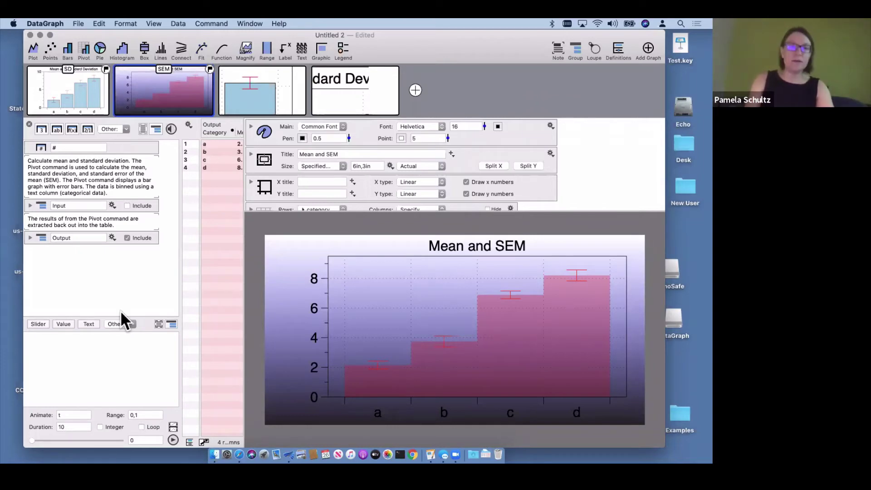
Review the option to export flagged graphs without running it, and remove the flags from the SD and SEM graphs
click(77, 24)
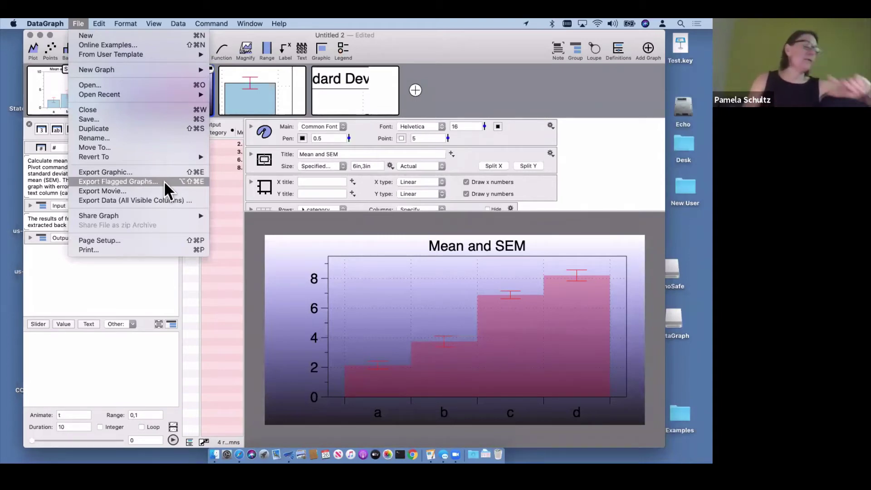
click(120, 284)
mouse_move(167, 103)
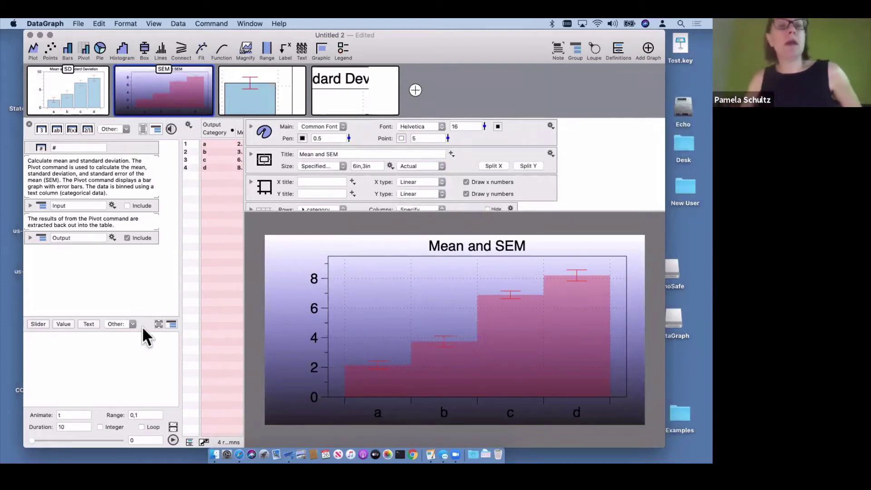
mouse_move(96, 76)
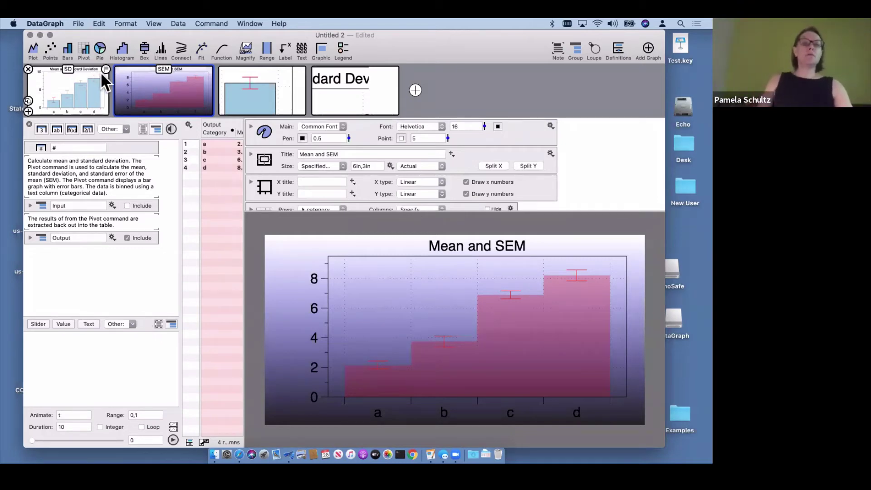
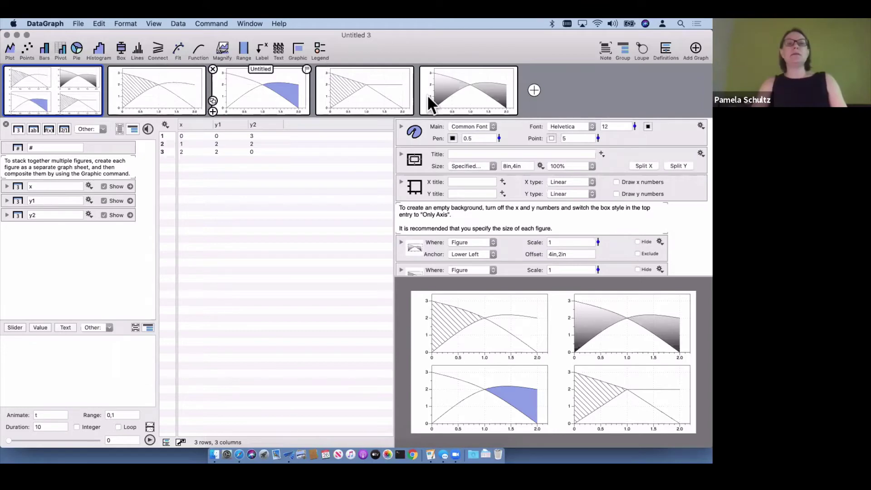
Add a new composition graph to the document and widen the area for its commands and preview
click(77, 24)
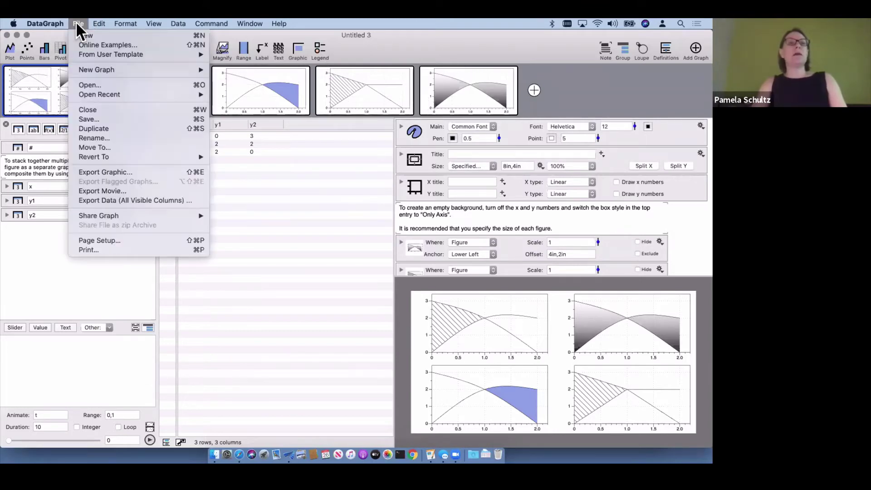
mouse_move(86, 71)
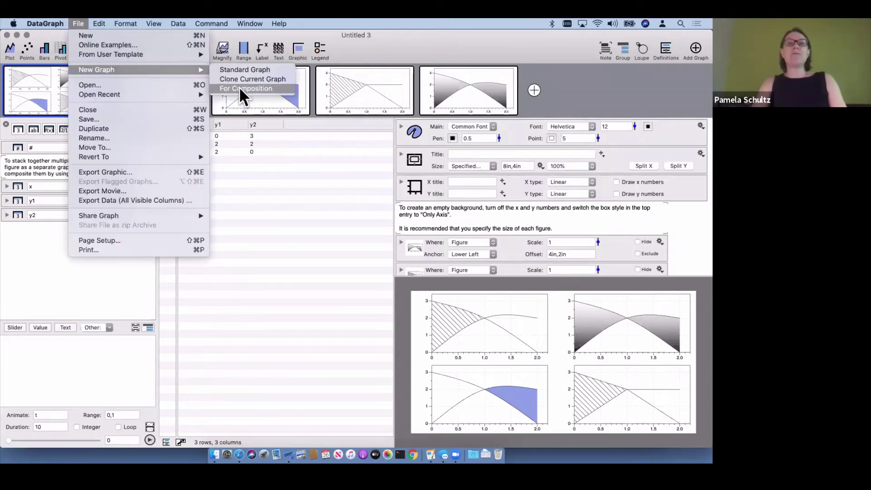
click(263, 88)
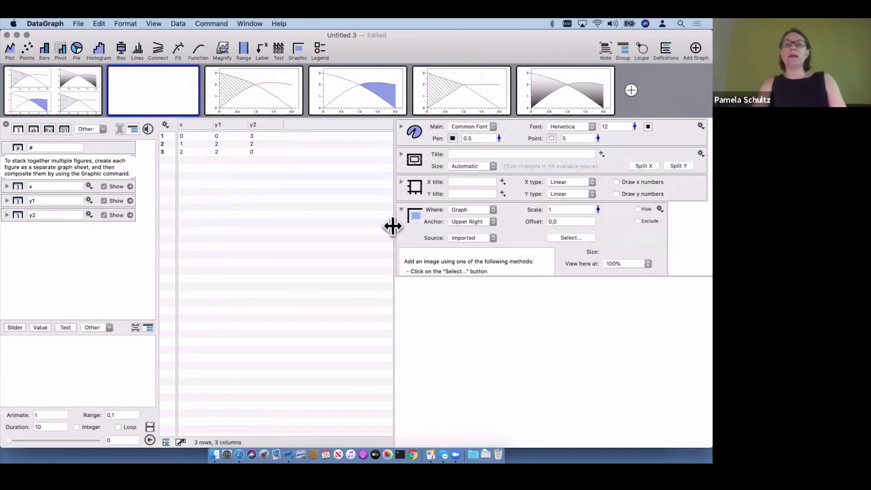
drag(393, 226, 290, 213)
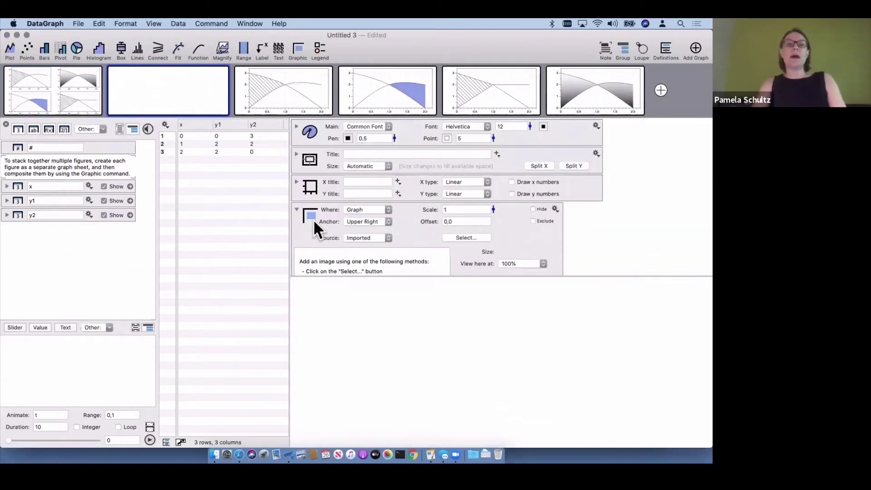
scroll(318, 154, down, 3)
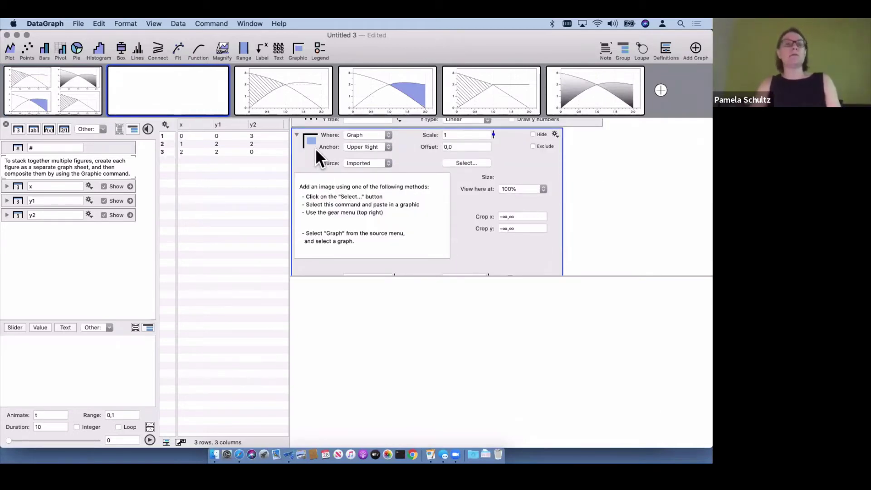
scroll(317, 152, up, 2)
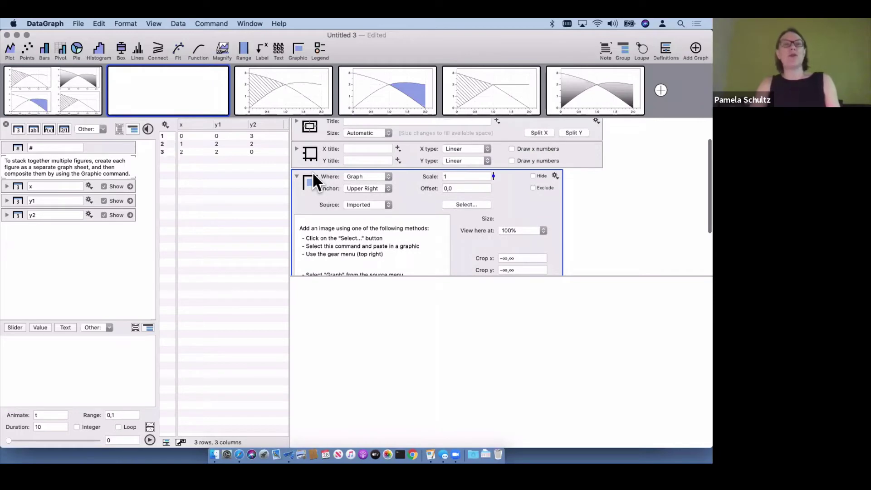
Add a second Graphic command to the composition graph
click(299, 50)
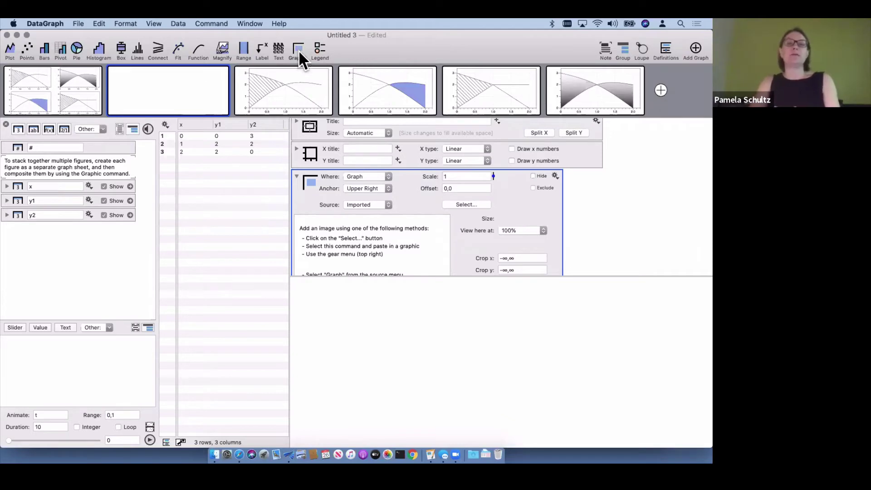
scroll(511, 195, down, 4)
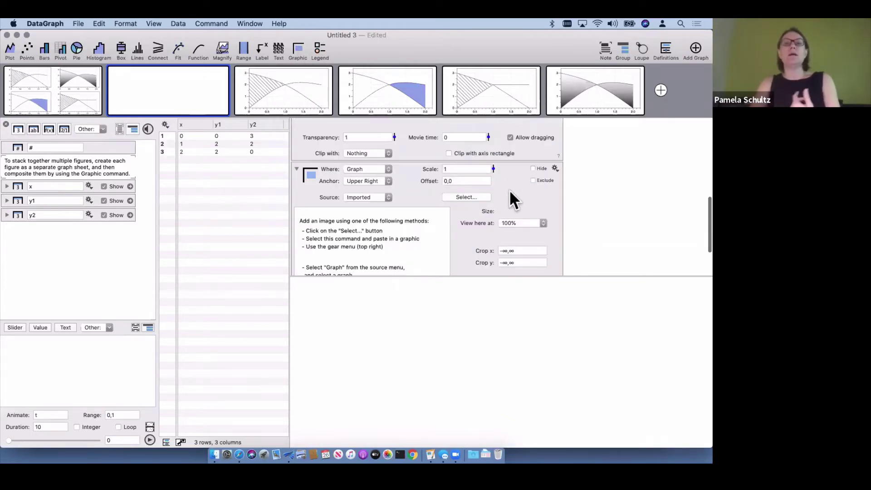
scroll(491, 190, up, 4)
scroll(408, 195, up, 4)
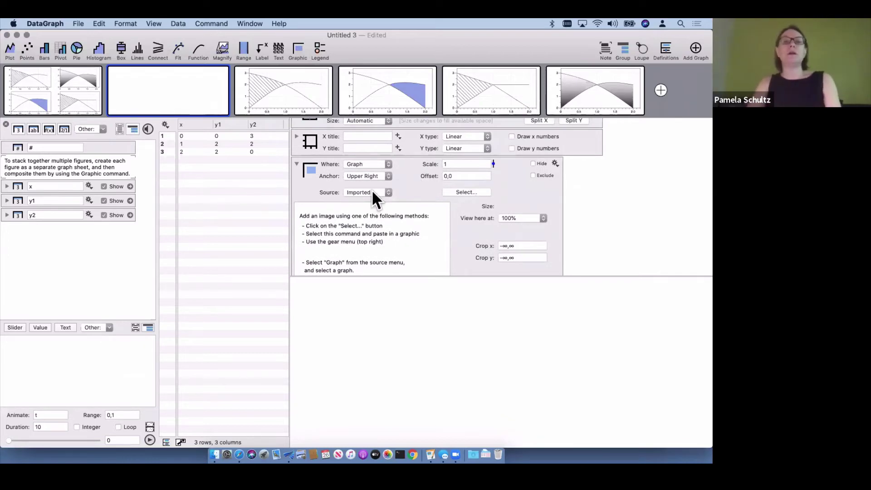
Set the first Graphic's source to the curved graph with the hatched region, anchor it Upper Left, and collapse its details
click(372, 193)
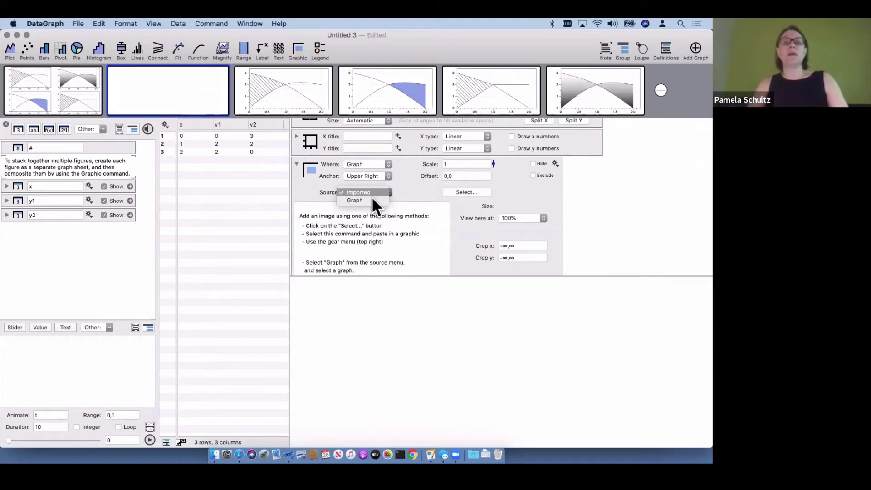
click(368, 200)
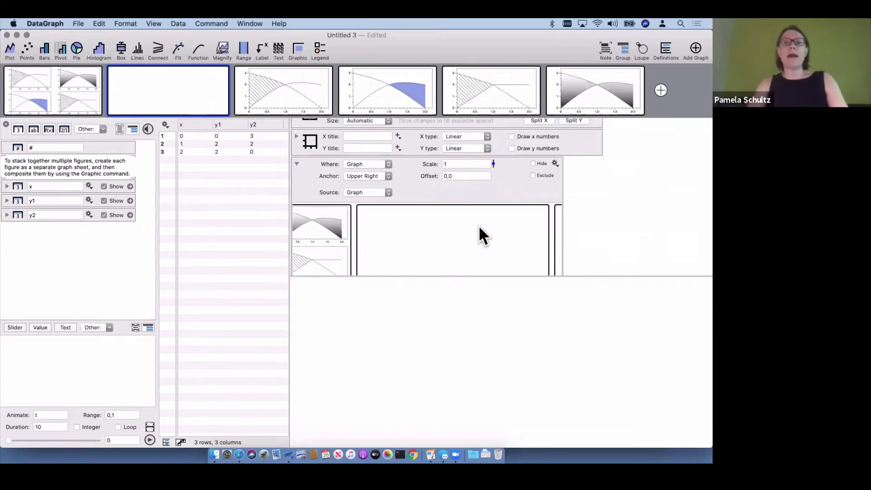
click(498, 232)
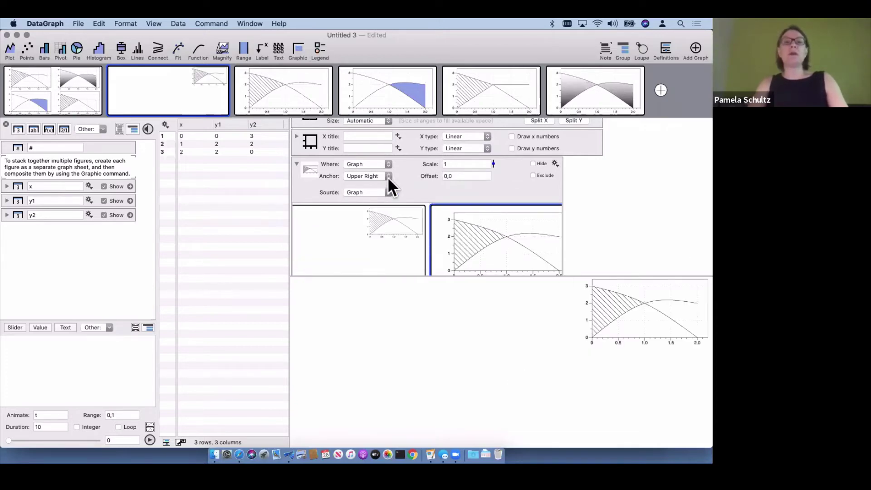
click(366, 177)
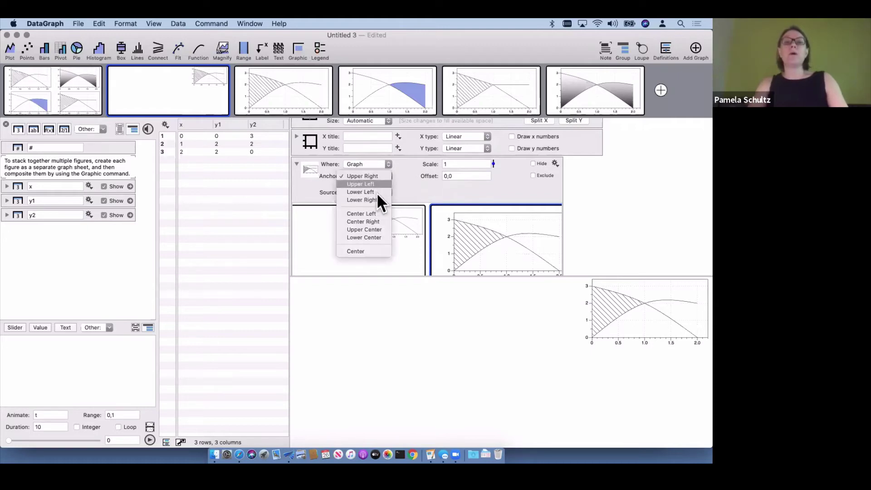
click(375, 183)
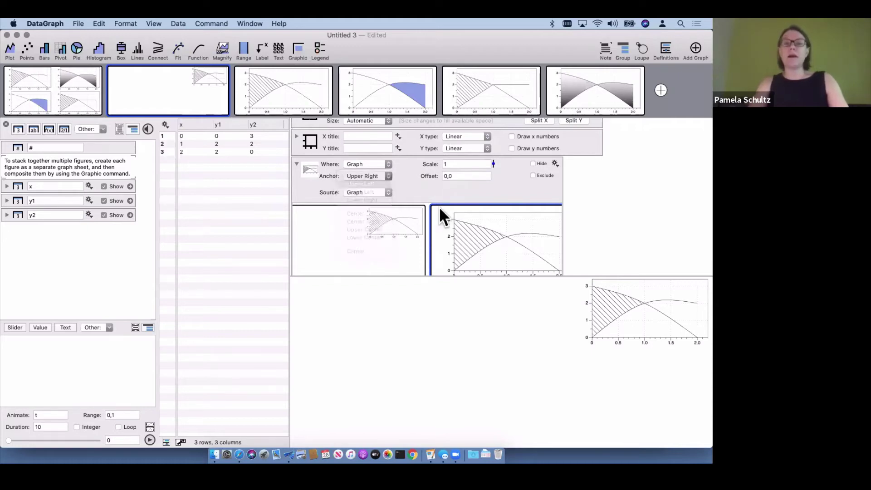
key(super+shift+g)
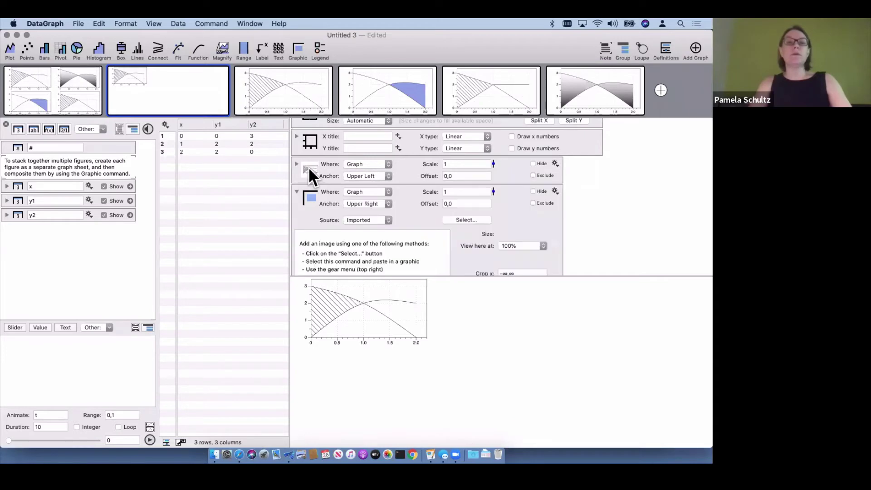
Delete the empty second Graphic command and make two copies of the configured one
click(311, 197)
key(BackSpace)
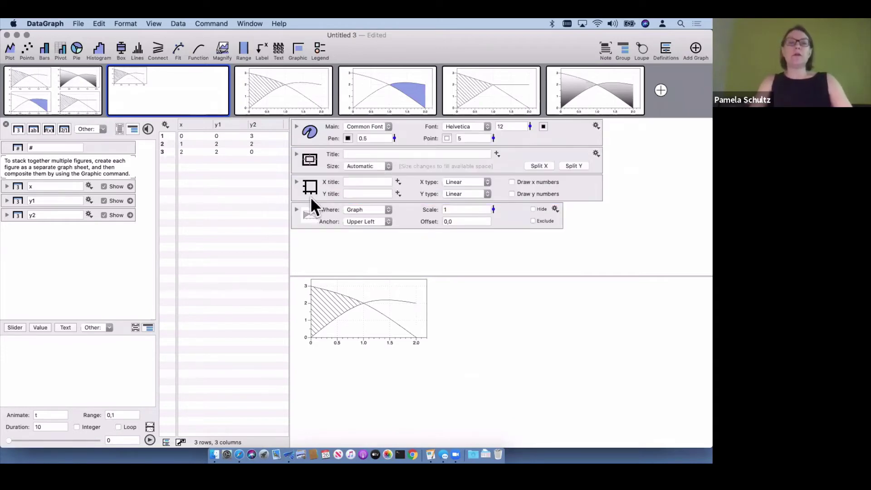
drag(307, 215, 311, 241)
Switch the second Graphic's source to the graph with the blue filled region and anchor it Upper Right
click(297, 225)
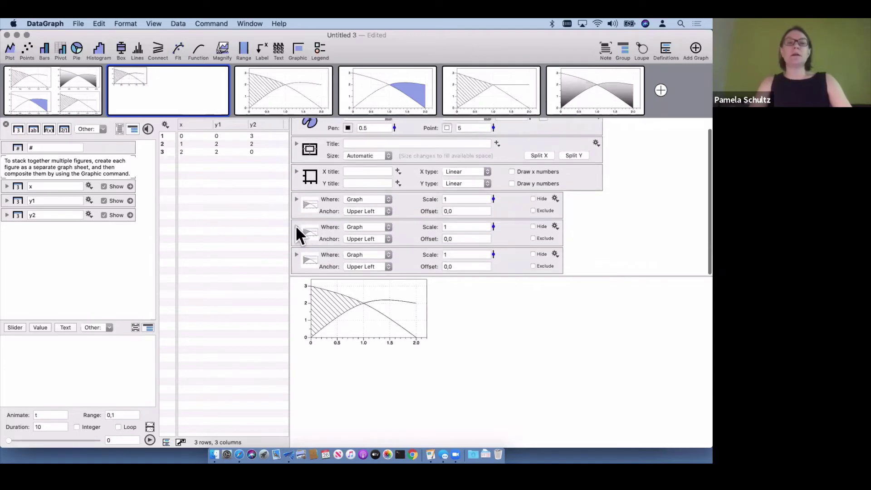
scroll(516, 212, right, 5)
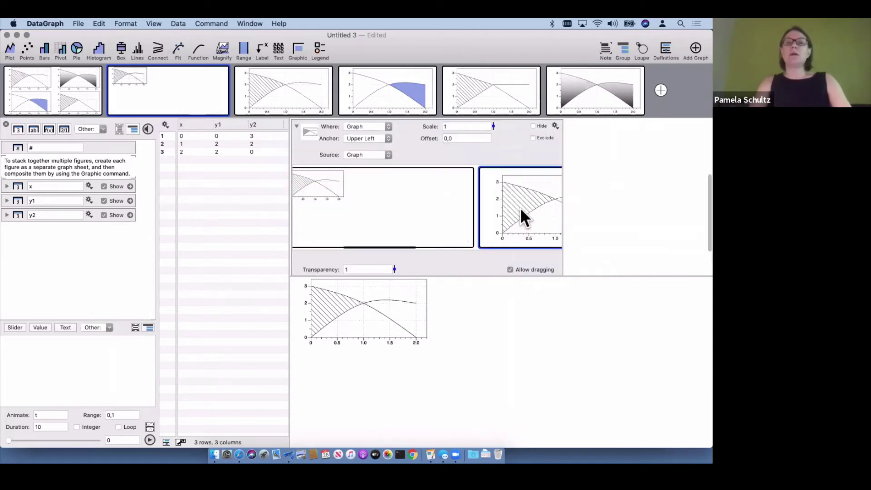
click(512, 207)
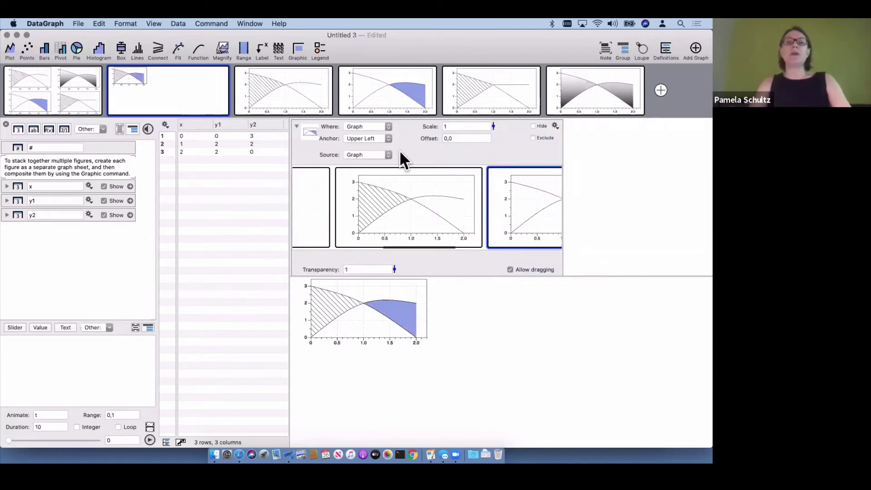
scroll(390, 164, up, 2)
click(375, 193)
click(384, 180)
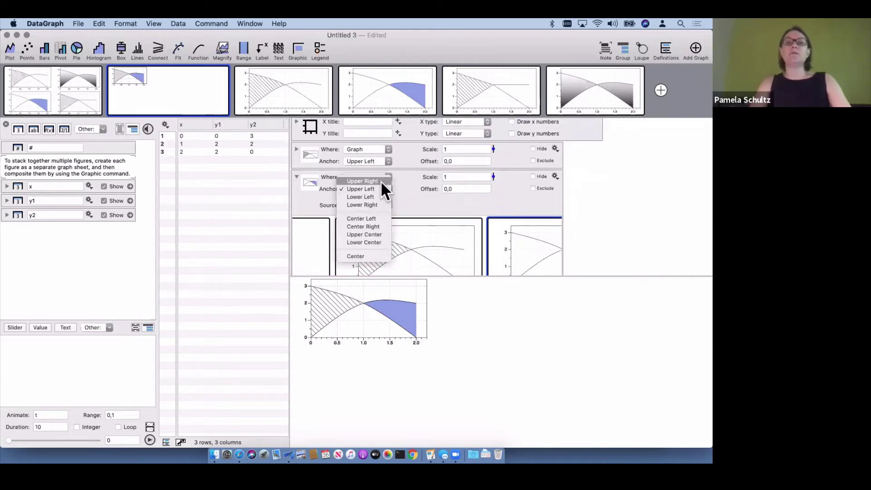
Give the composition a specified size of 8in,3in, checking the hatched source graph's size for reference
scroll(435, 164, up, 3)
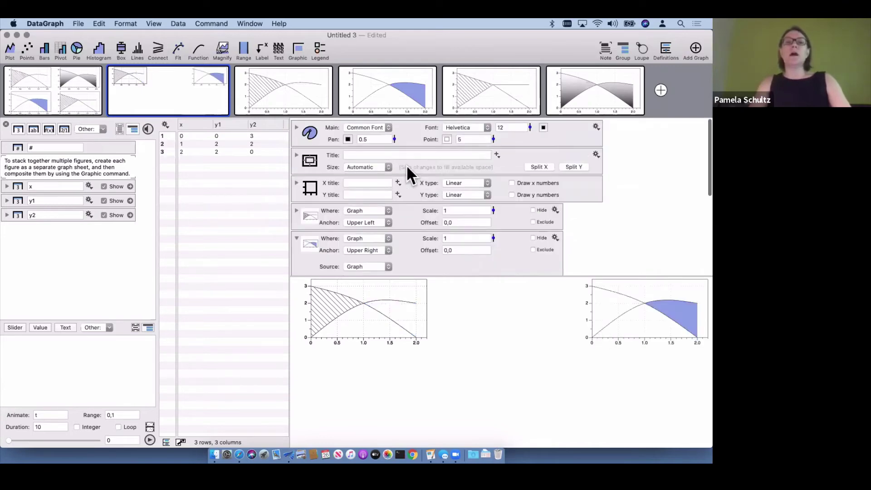
click(366, 166)
click(364, 174)
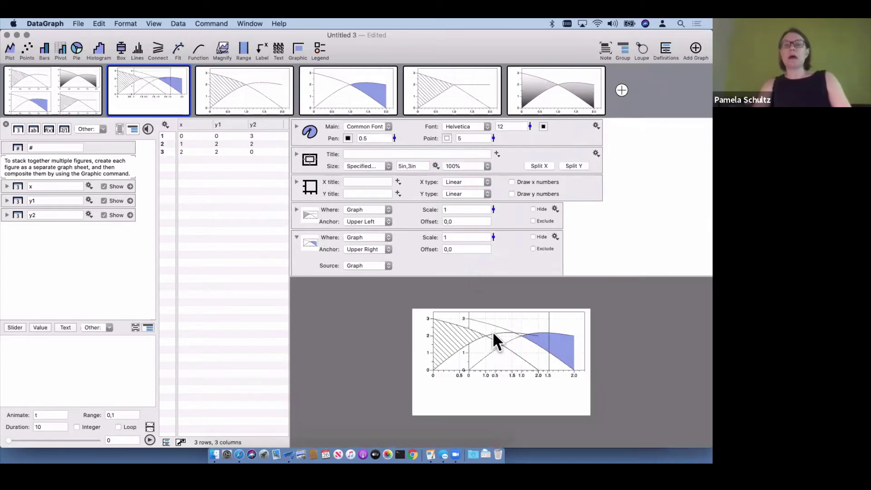
click(252, 88)
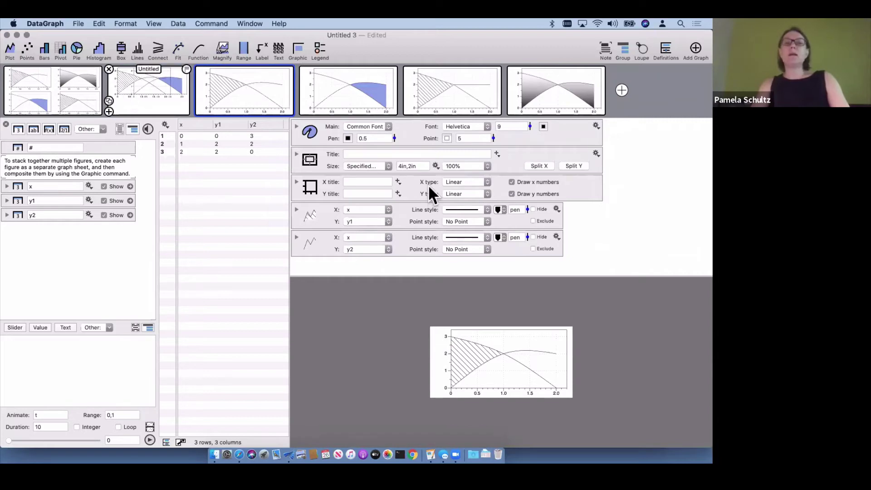
key(Left)
text(8)
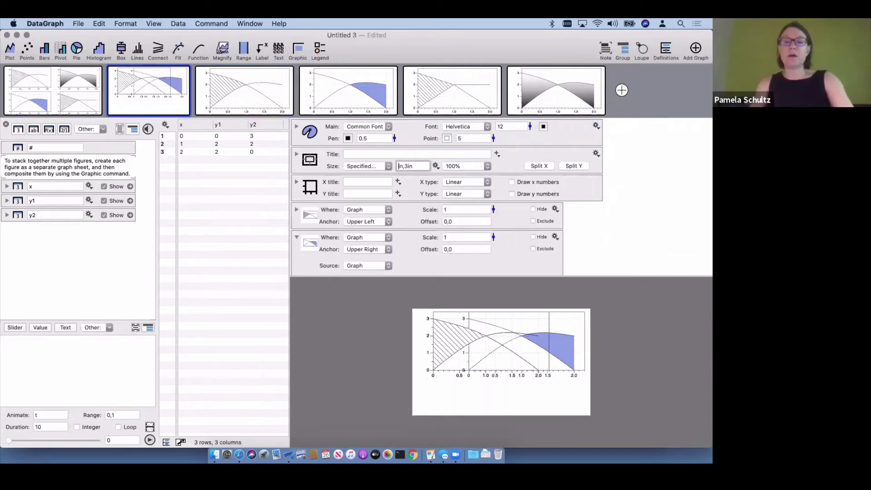
key(Return)
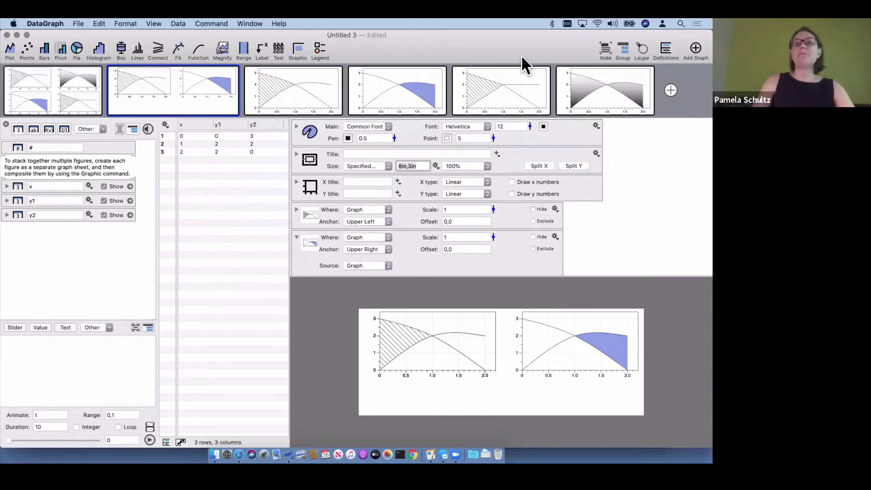
Split the straight-line hatched graph along both X and Y, and enlarge the command area to fit all its commands
click(500, 80)
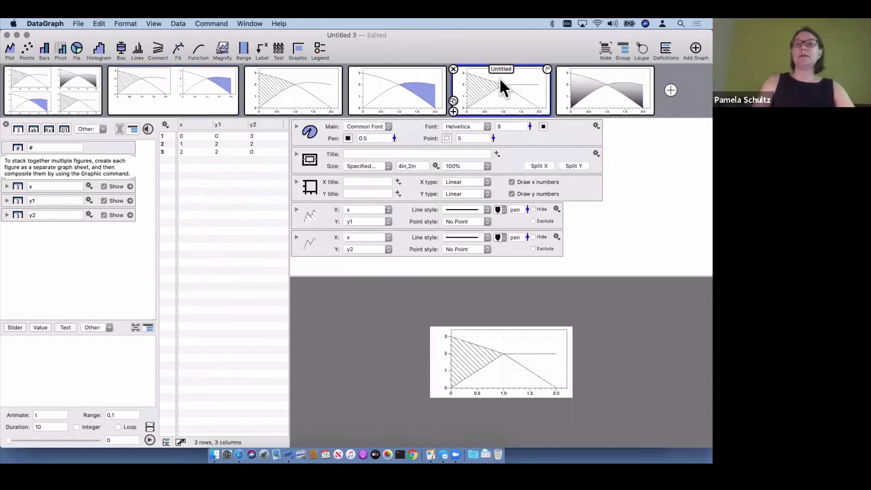
click(540, 165)
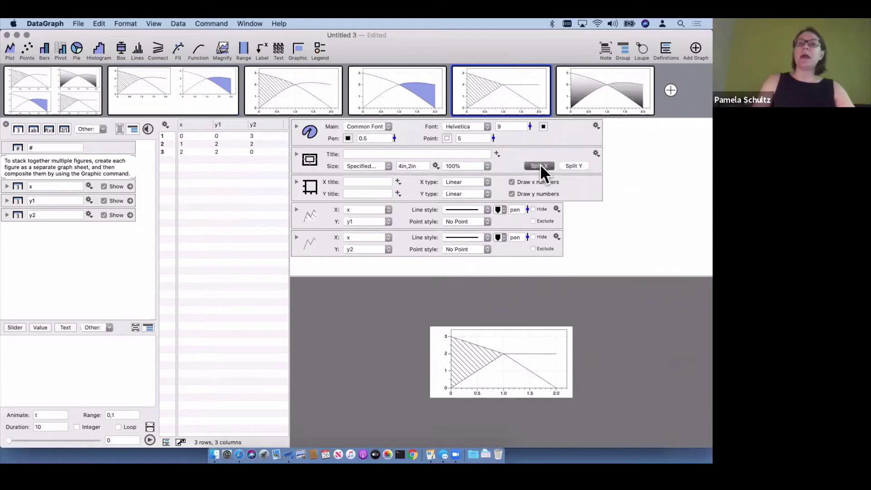
click(582, 165)
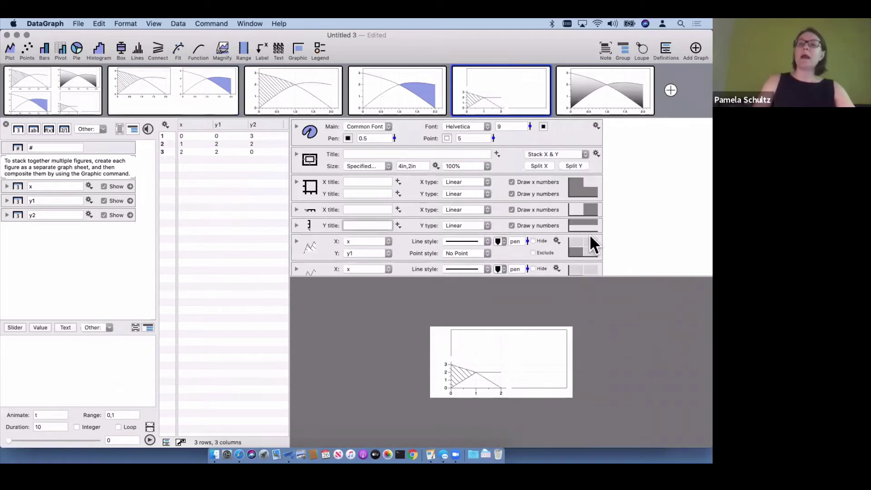
scroll(571, 200, down, 2)
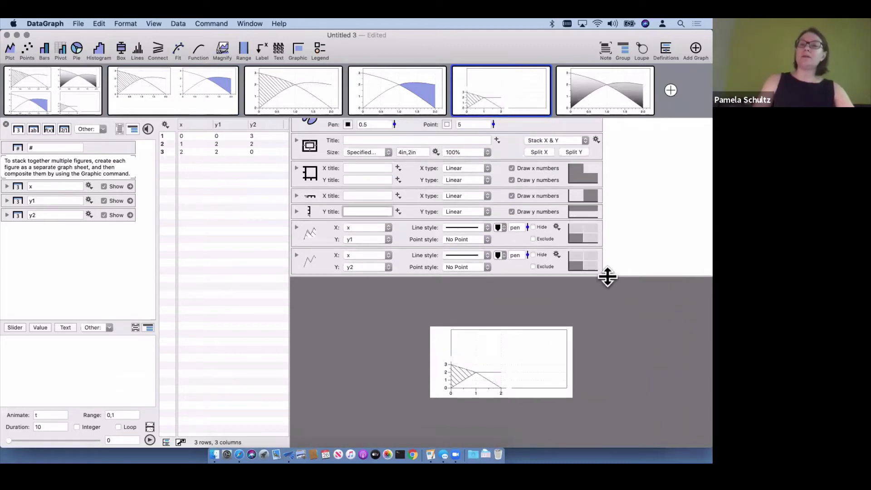
drag(608, 277, 607, 313)
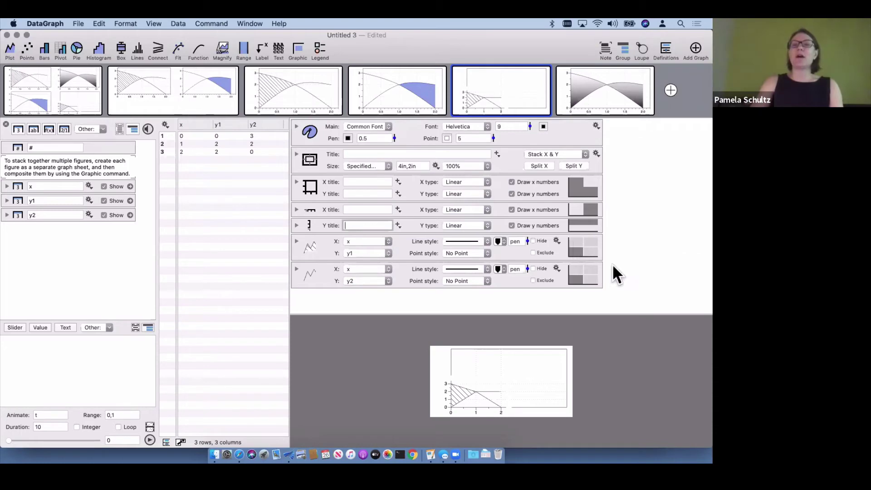
Try the y2 and y1 plots in the upper-left panel of the split graph, and return both to the lower-left panel
click(576, 269)
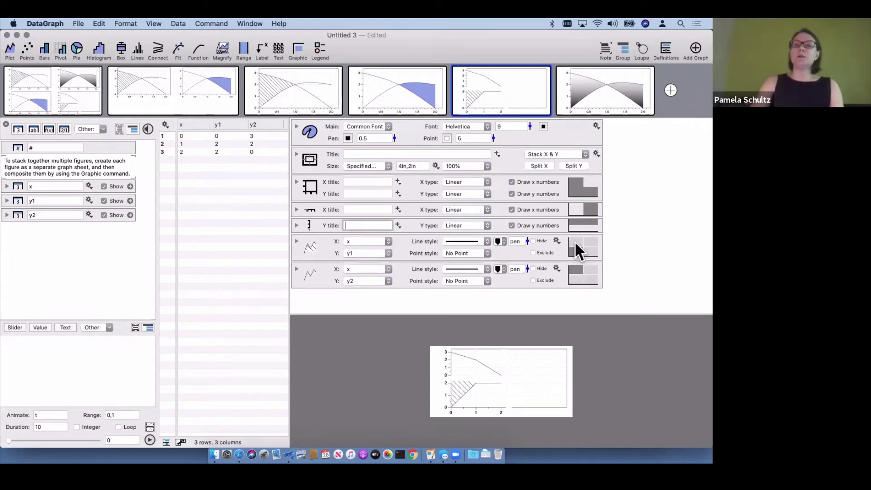
click(574, 241)
click(573, 277)
click(574, 252)
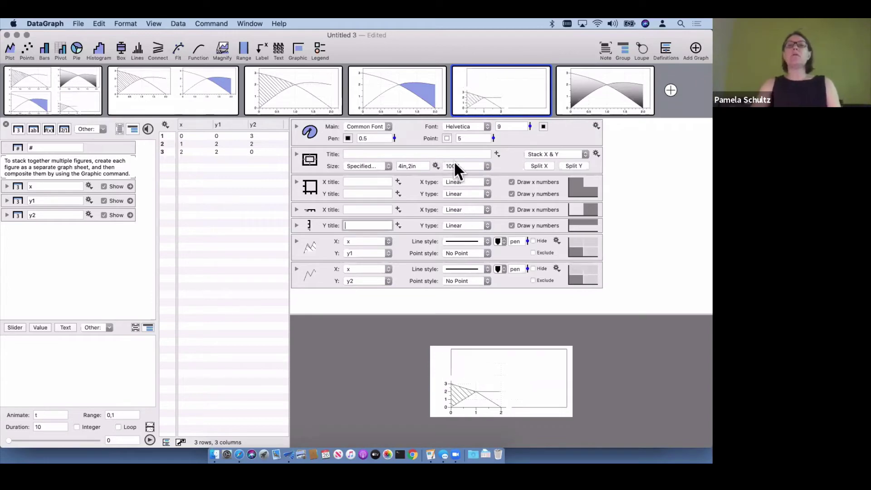
Set the graph's display zoom to 150% and assign both the y1 and y2 plots to the upper-left panel
click(454, 164)
click(461, 190)
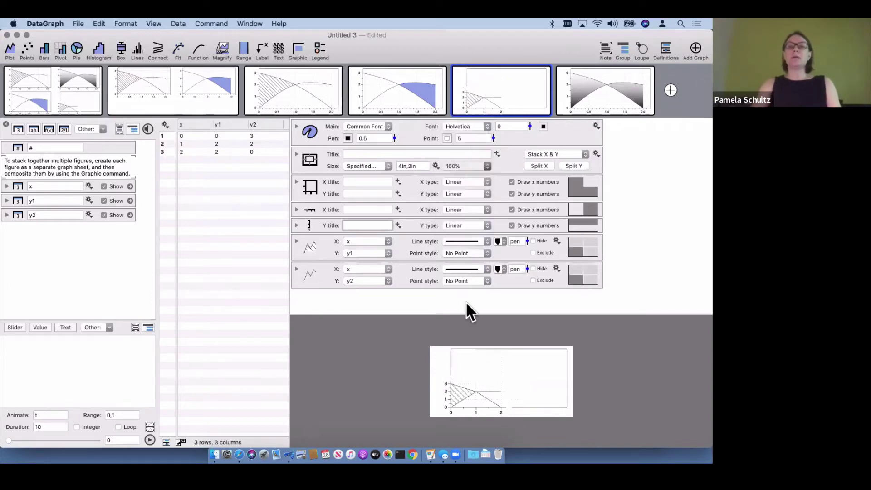
drag(466, 314, 485, 179)
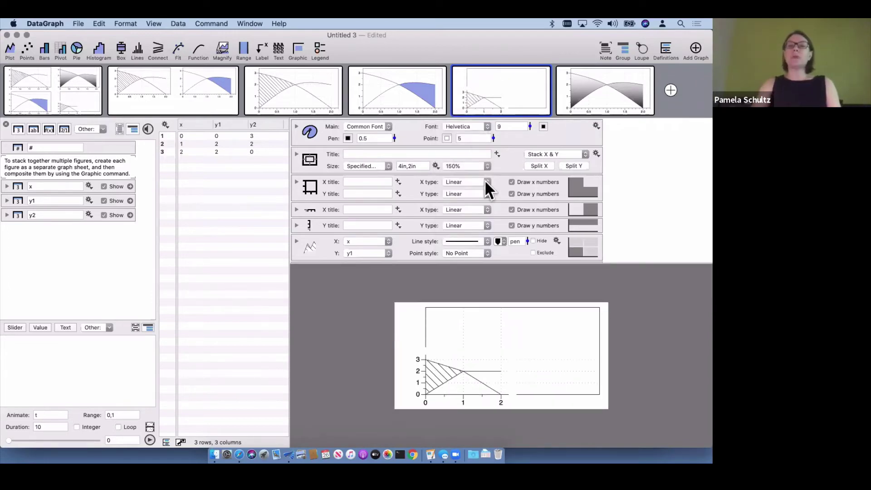
scroll(545, 191, down, 2)
click(573, 214)
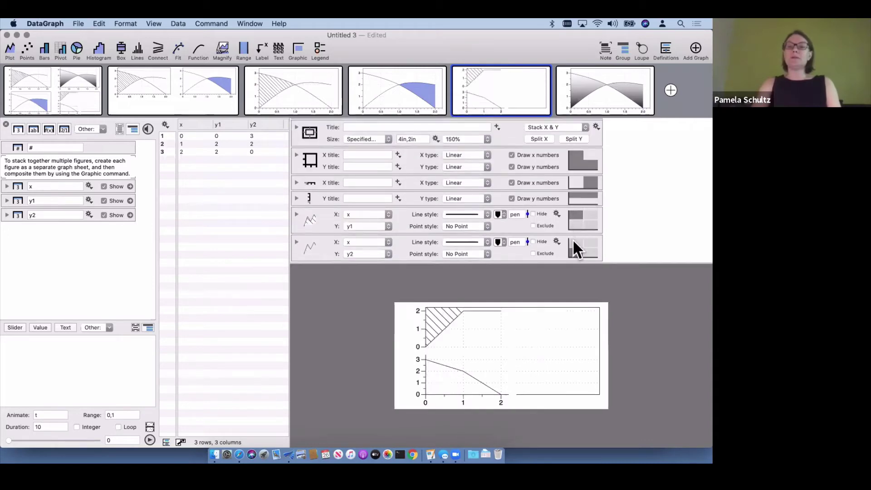
click(573, 240)
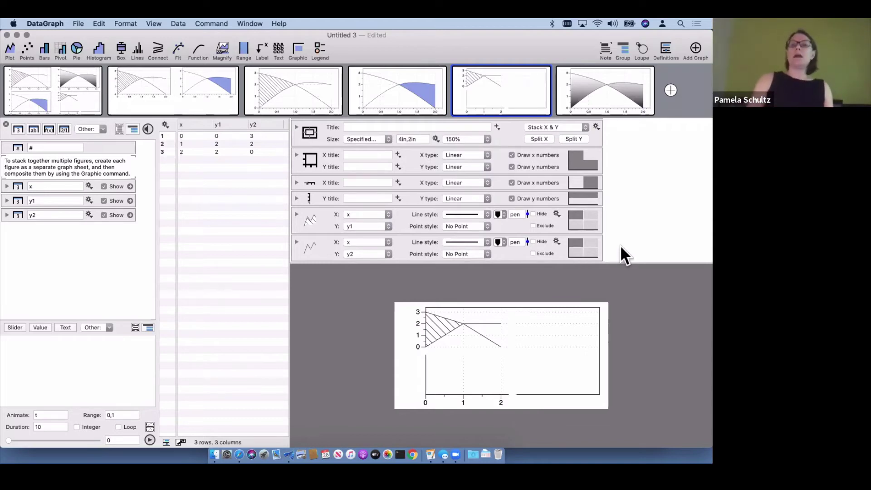
Combine the y1 and y2 plot commands into one group
drag(562, 210, 492, 239)
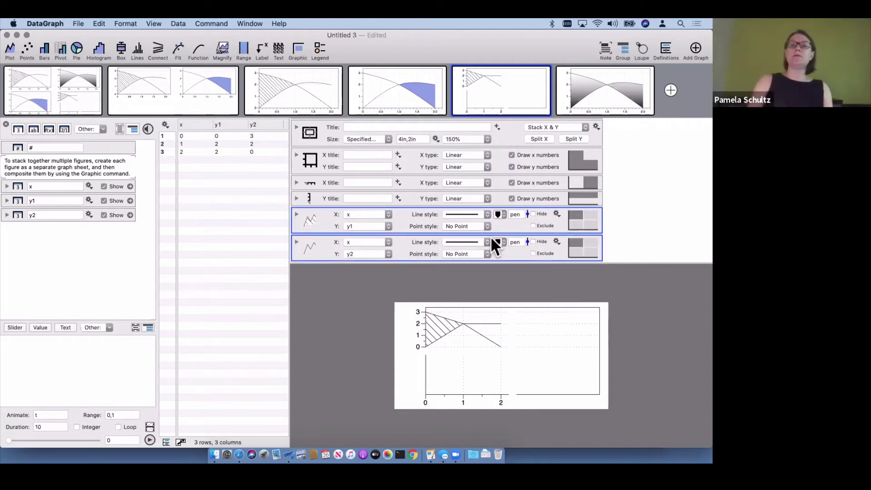
click(626, 47)
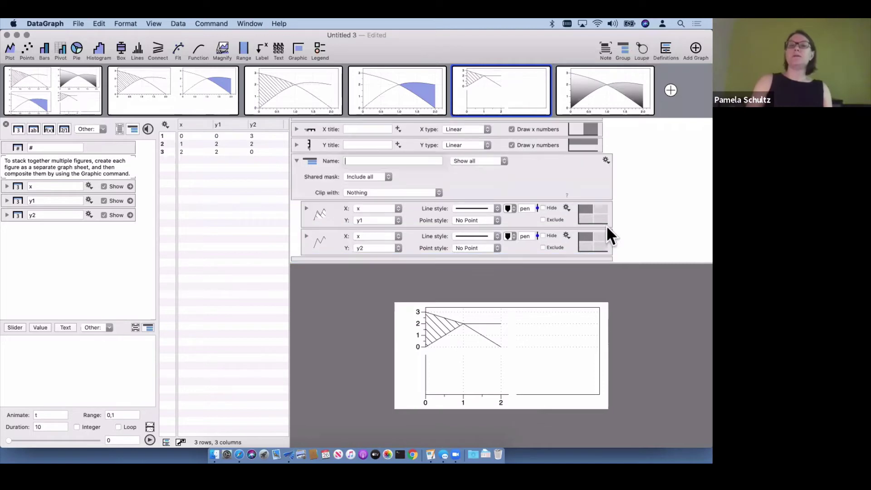
scroll(554, 167, up, 2)
scroll(554, 166, down, 3)
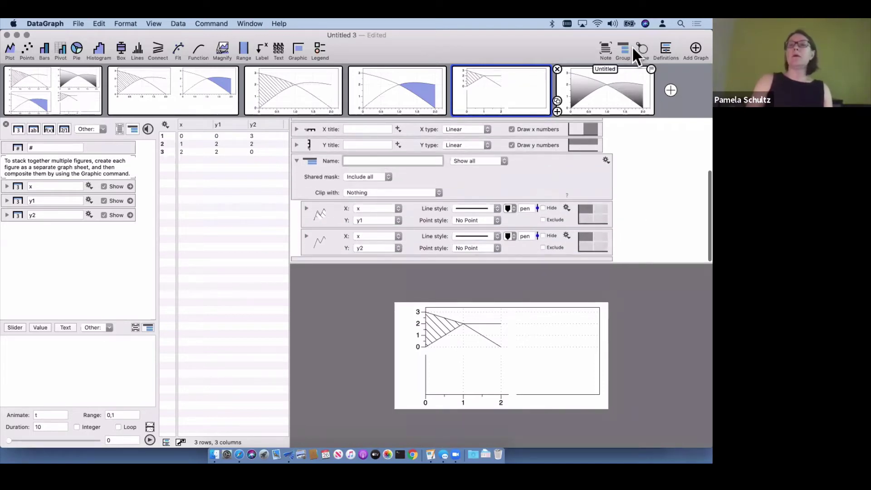
Move all of the group's commands to X Axis 2 and to Y Axis 1
click(605, 159)
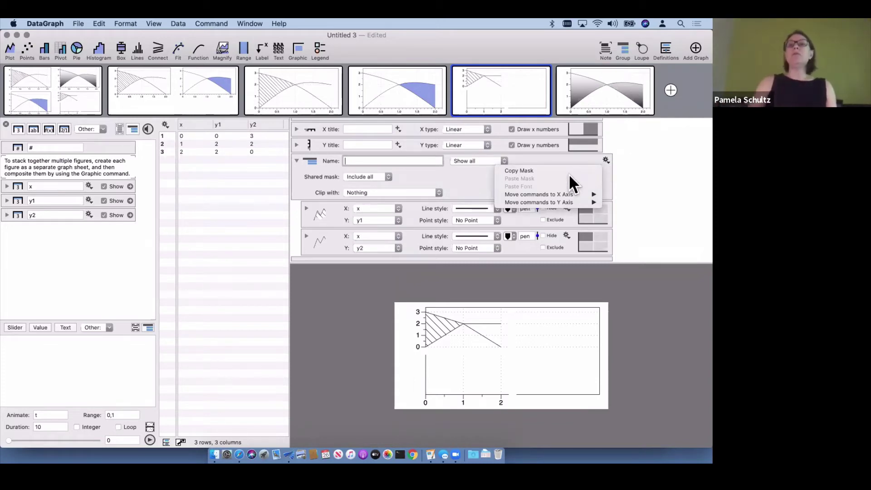
mouse_move(560, 195)
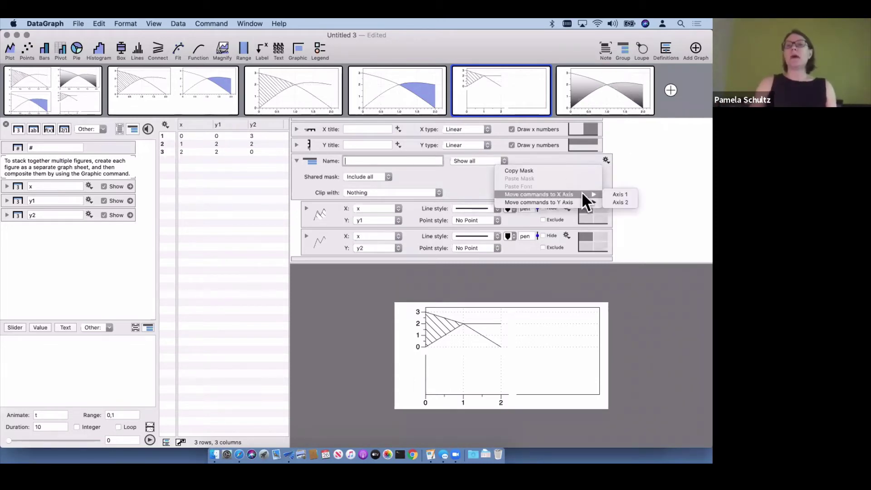
click(619, 202)
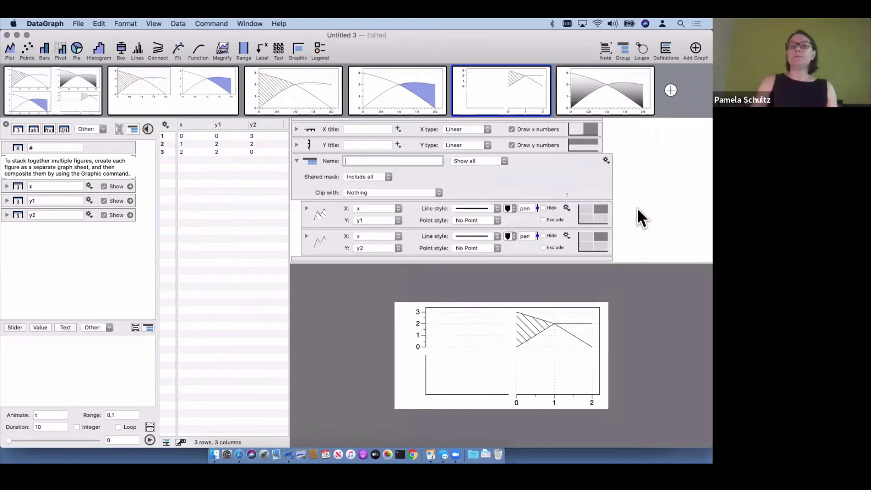
click(606, 160)
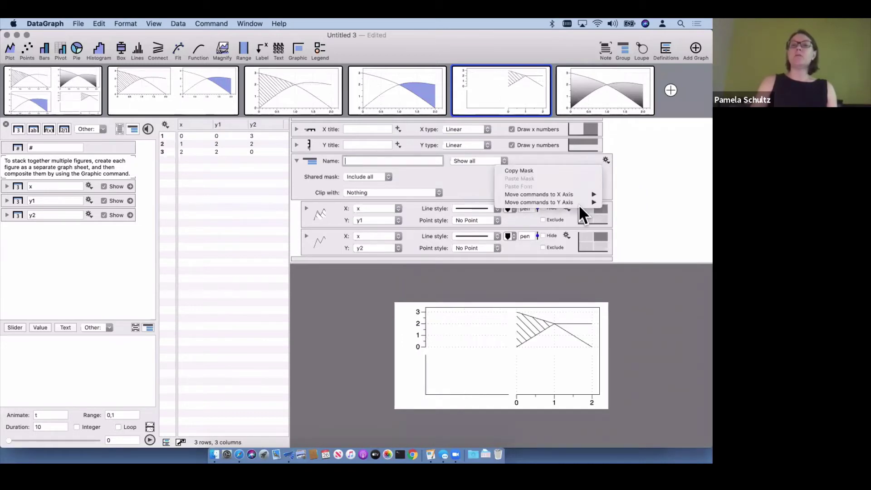
mouse_move(579, 202)
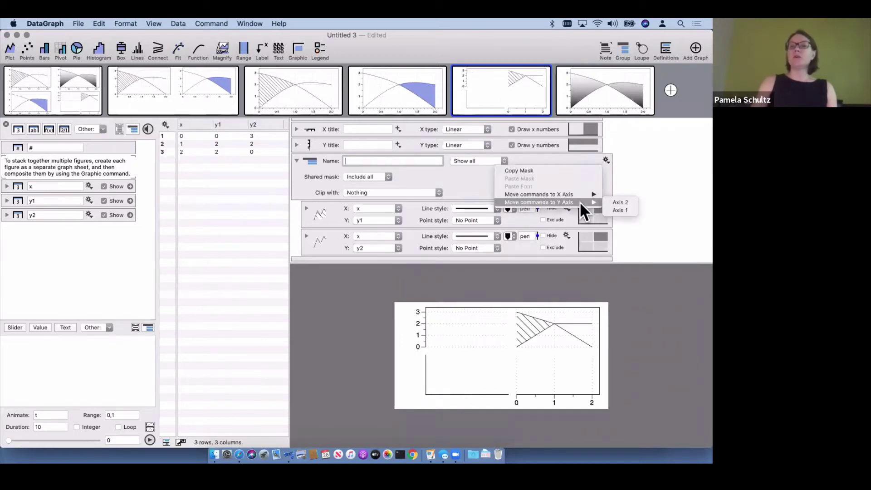
click(620, 211)
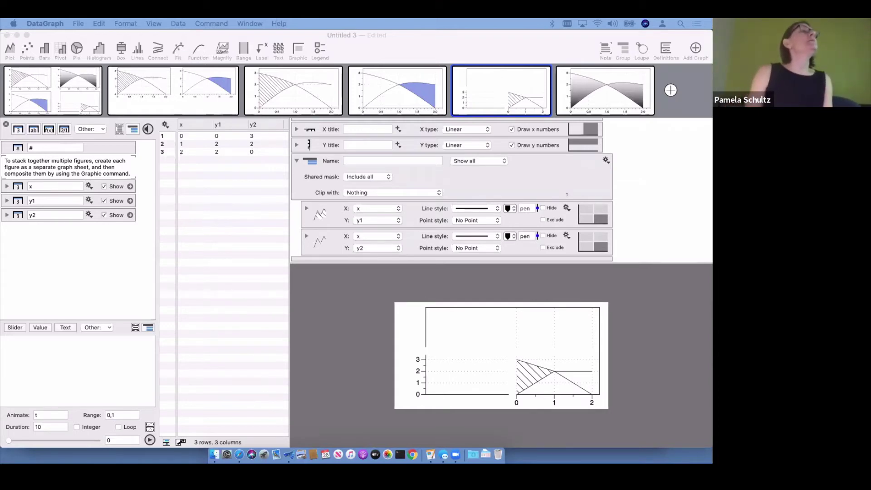
Minimize the Untitled 3 and Untitled 2 windows and reposition the COVID-StateData.dgraph window so its graph is fully in view
drag(0, 86, 245, 105)
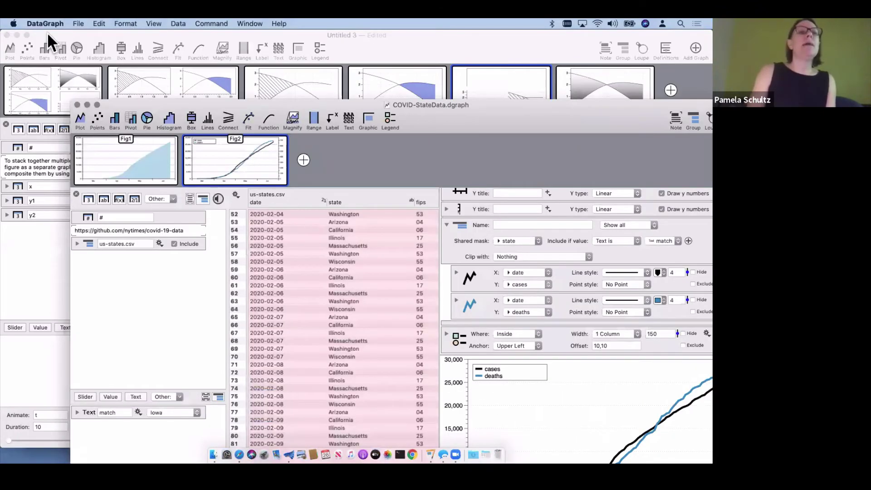
click(16, 34)
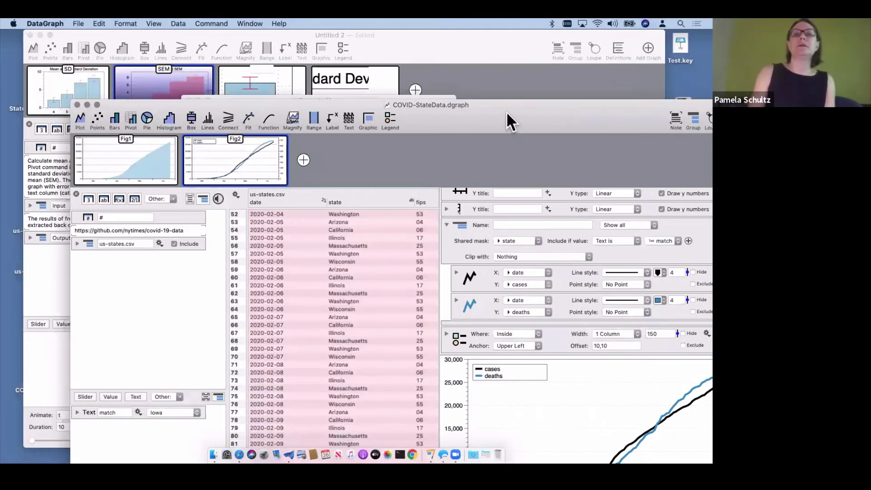
click(40, 34)
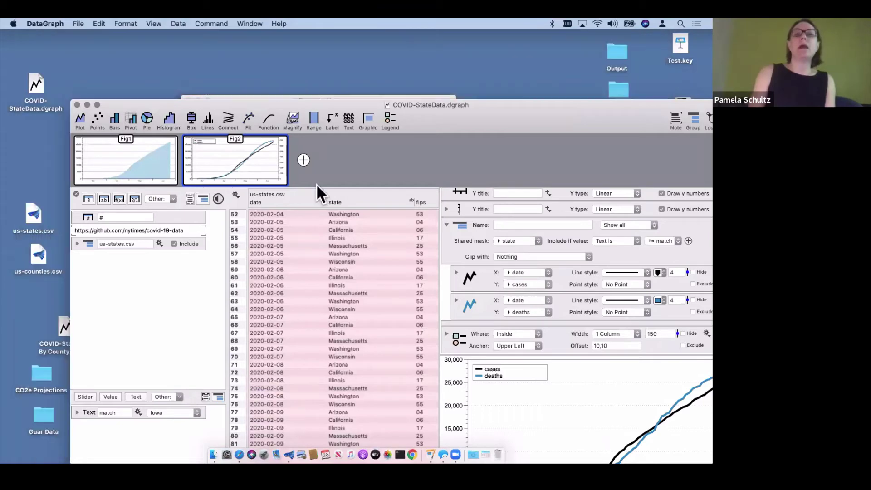
double_click(531, 121)
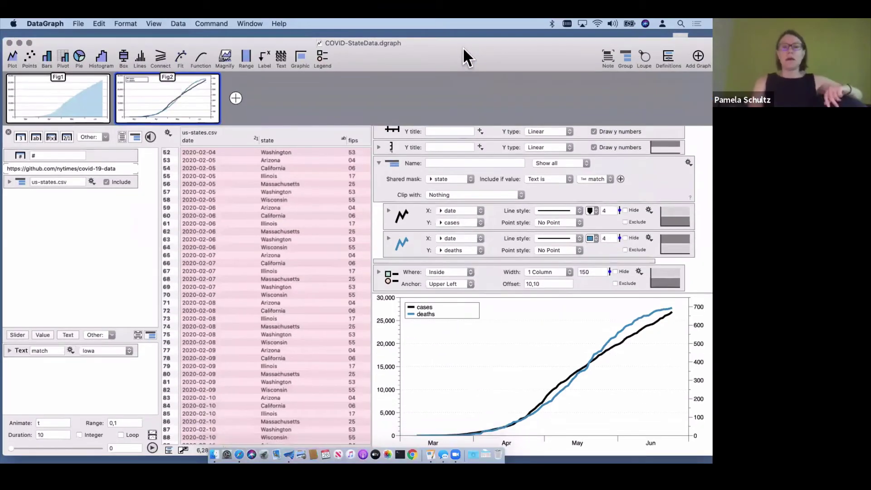
drag(463, 48, 472, 50)
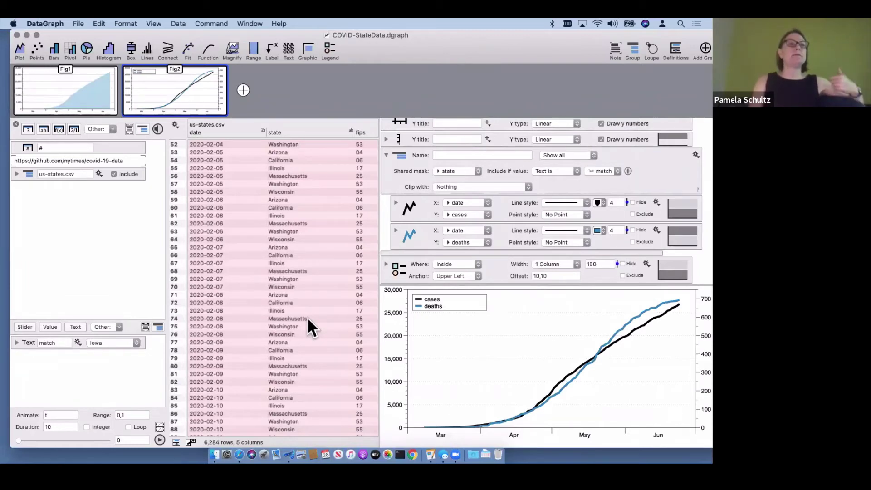
View Fig1, return to Fig2, and enlarge the area holding the match text variable
mouse_move(77, 93)
click(183, 94)
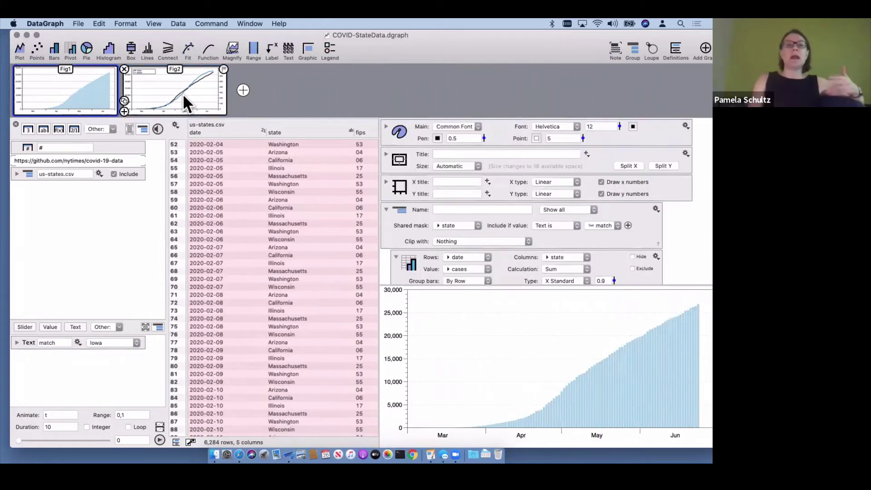
drag(130, 320, 127, 271)
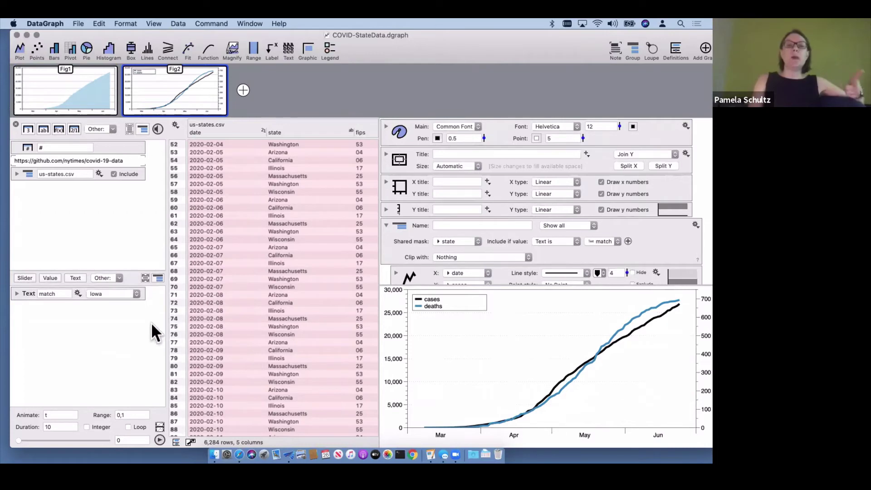
Switch the match text variable to Arizona, Illinois and finally Maine to update the state shown in the graphs
click(27, 295)
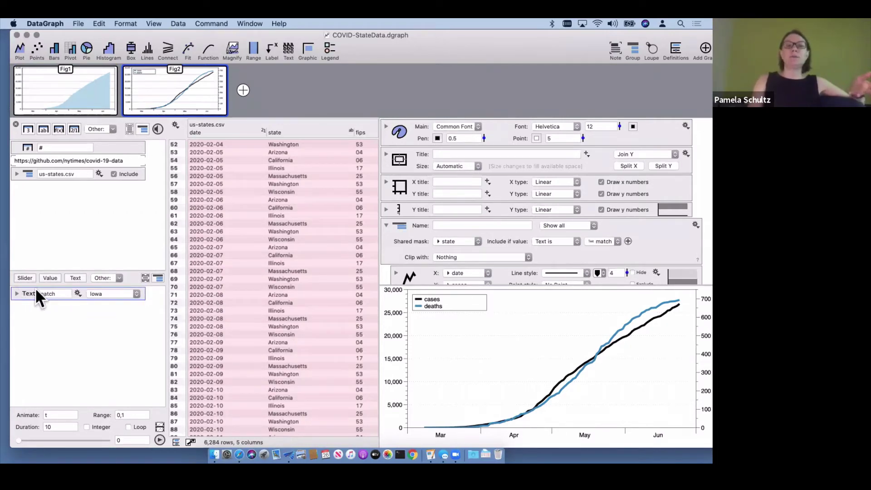
click(136, 293)
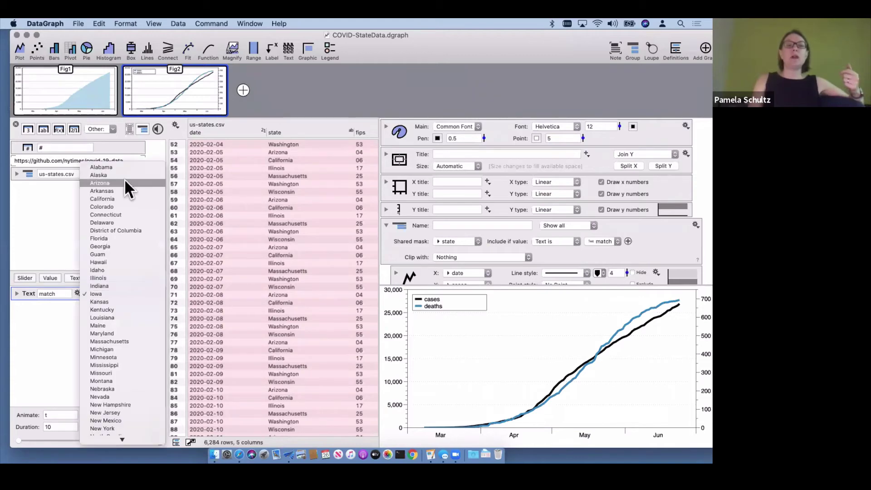
click(125, 182)
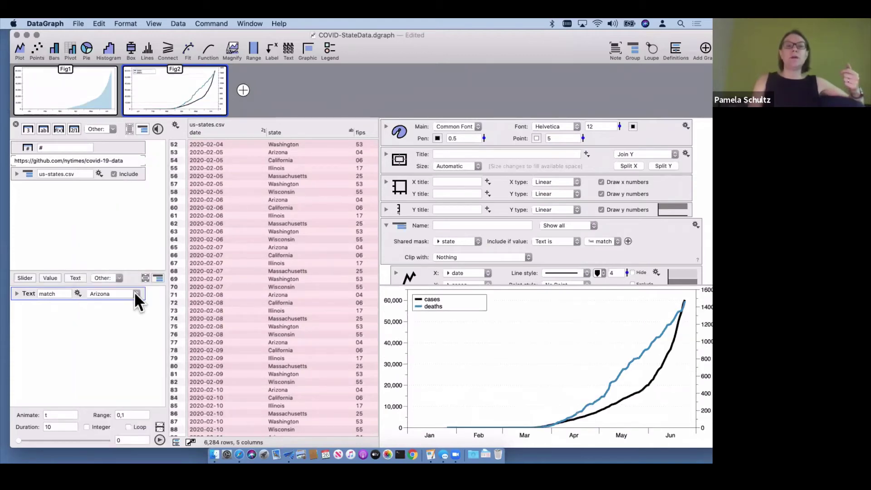
click(134, 293)
click(122, 385)
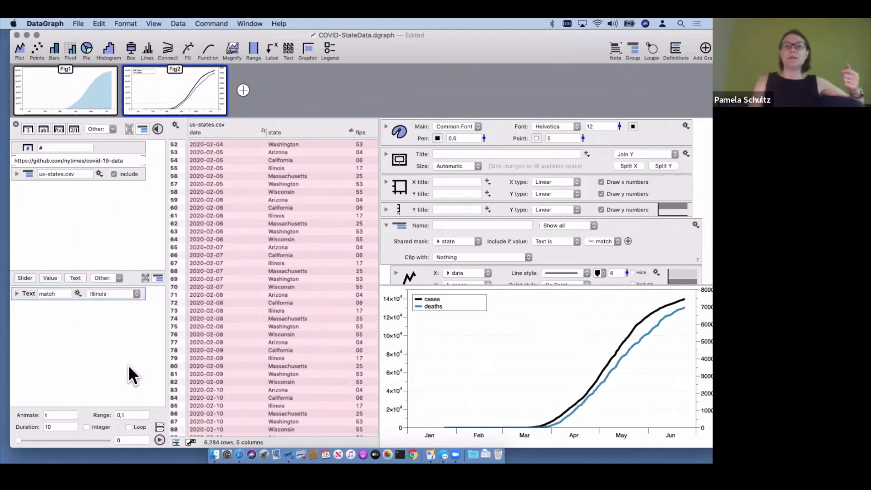
click(135, 293)
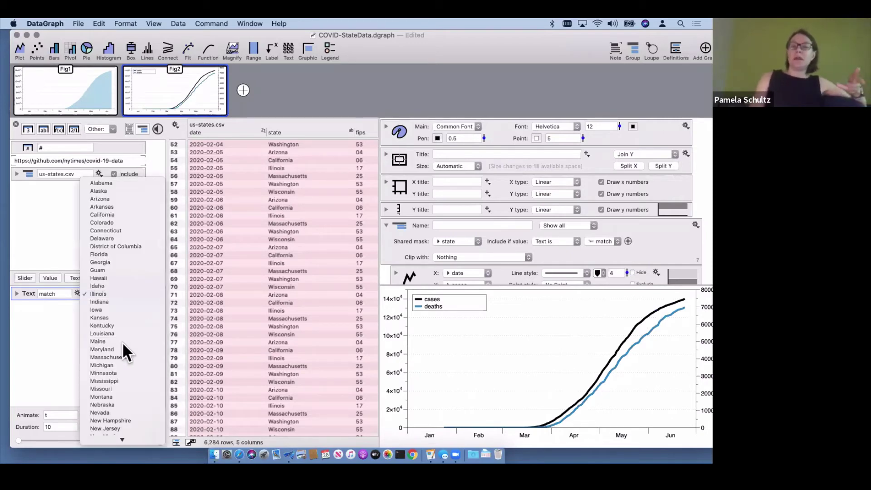
click(121, 342)
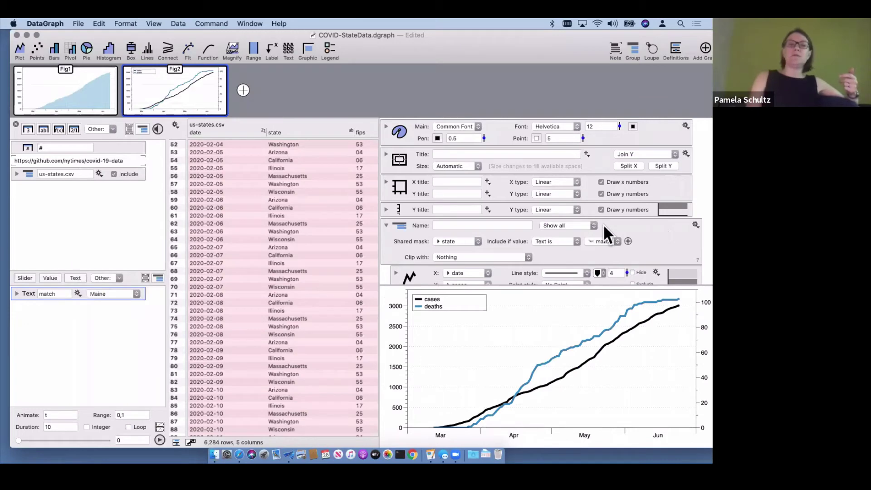
Create a new blank document and move its window aside so the us-states.csv group in the COVID file stays reachable
click(82, 23)
click(86, 35)
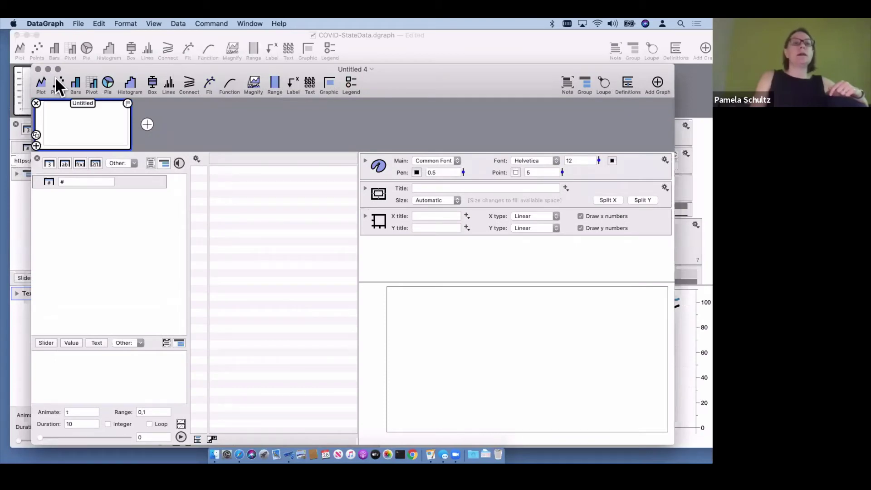
drag(121, 83, 184, 80)
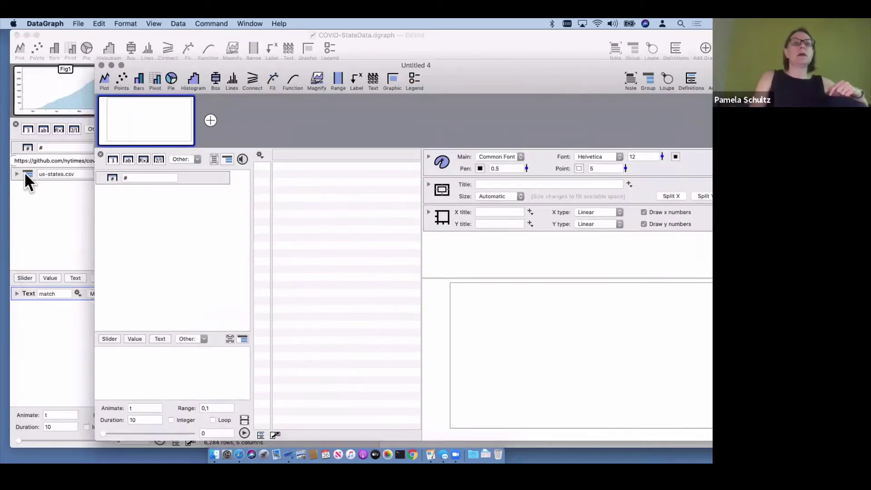
Copy the us-states.csv group from COVID-StateData.dgraph into the blank Untitled 4 document and enlarge that document's window
click(27, 173)
drag(79, 32, 114, 189)
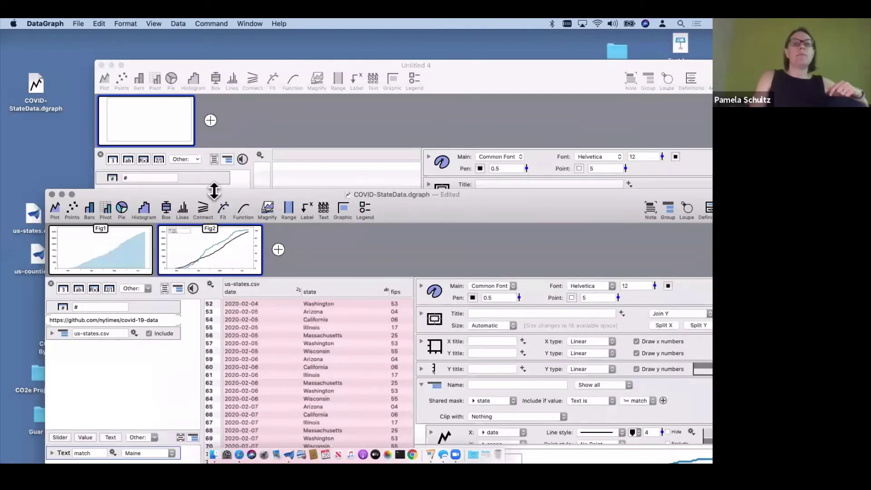
drag(213, 191, 227, 249)
drag(64, 392, 148, 207)
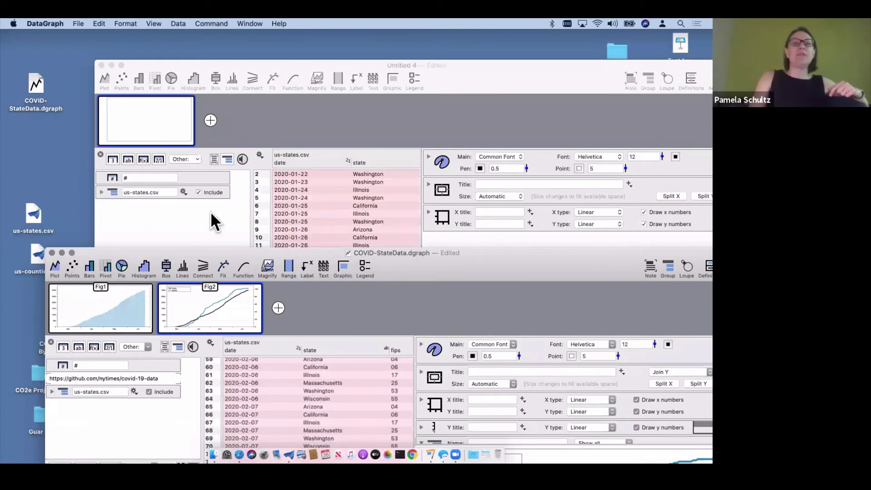
click(418, 101)
double_click(544, 65)
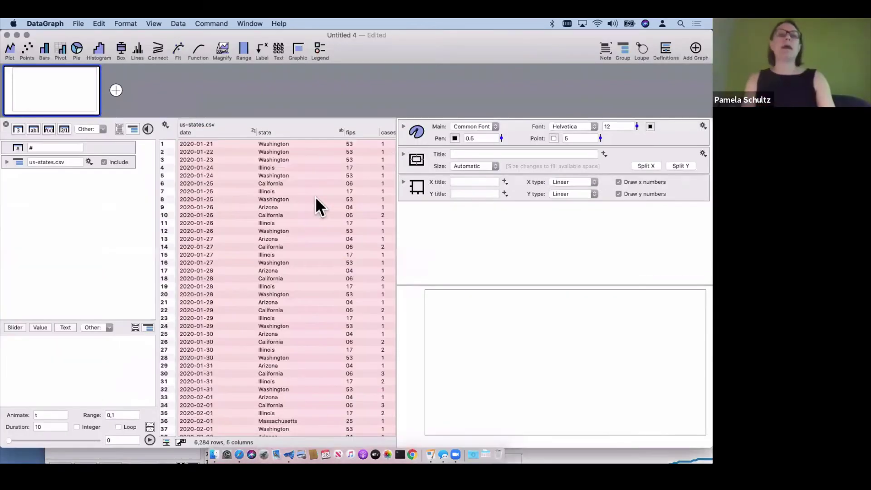
Select the date, state and cases columns of us-states.csv and create a Pivot graph from them
click(207, 134)
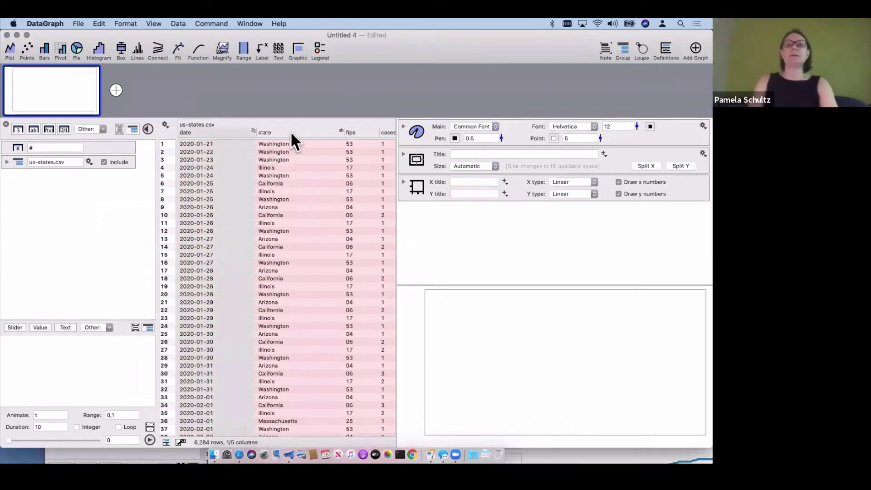
scroll(335, 192, right, 3)
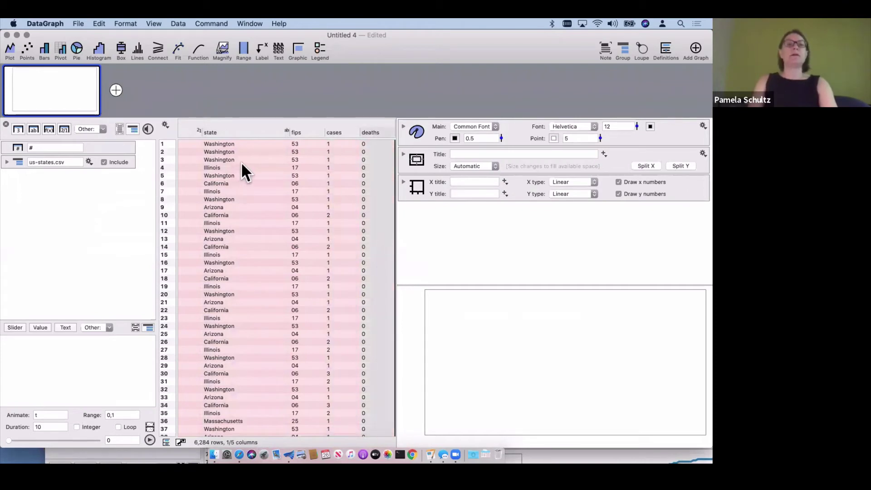
scroll(241, 163, left, 3)
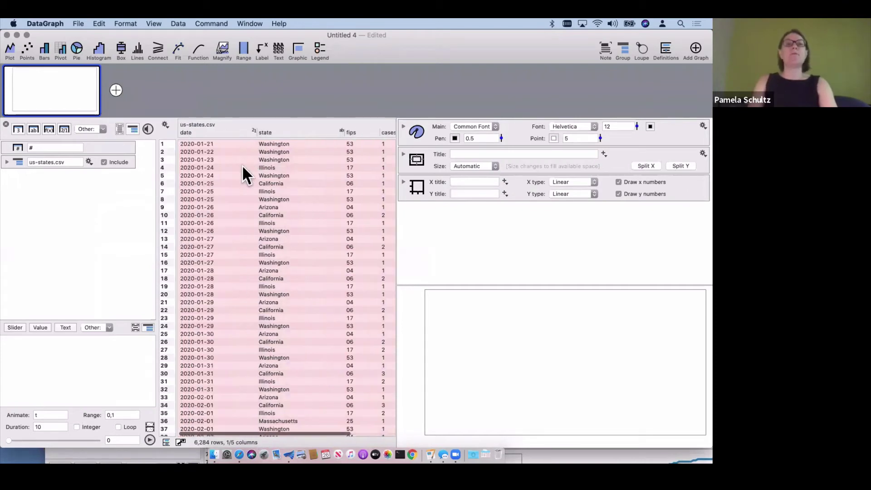
click(217, 131)
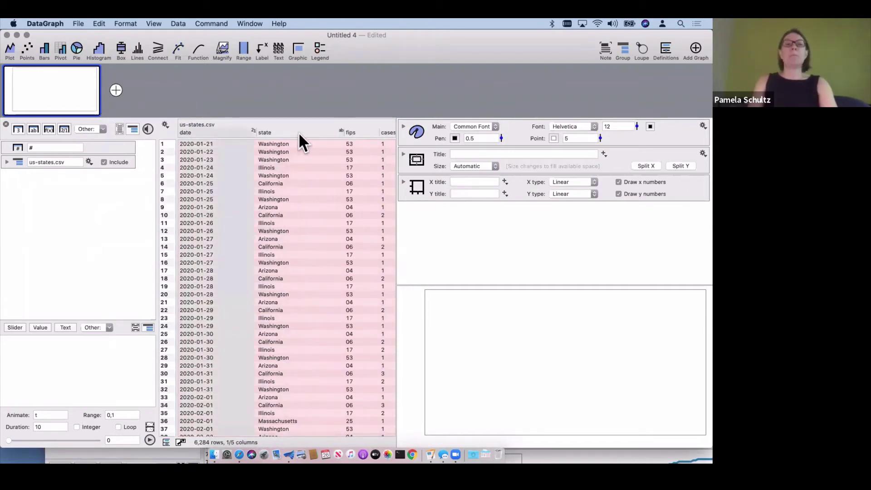
click(298, 133)
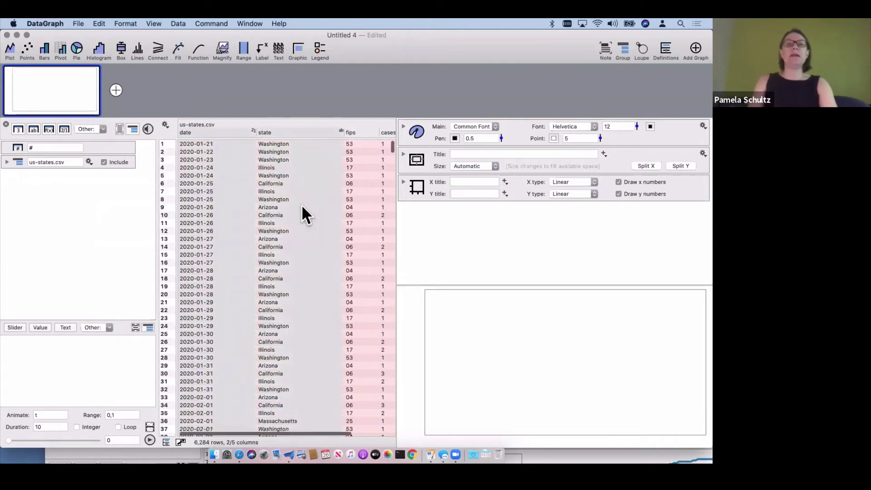
scroll(302, 214, right, 3)
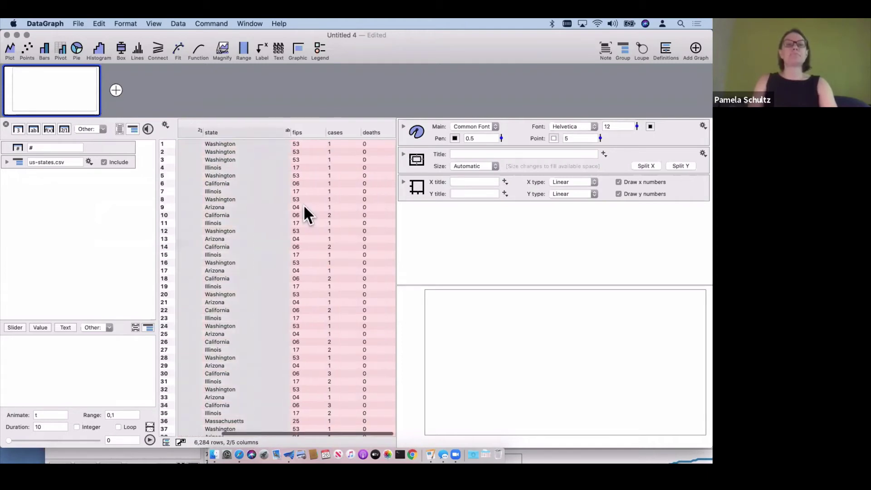
click(339, 129)
scroll(226, 227, left, 3)
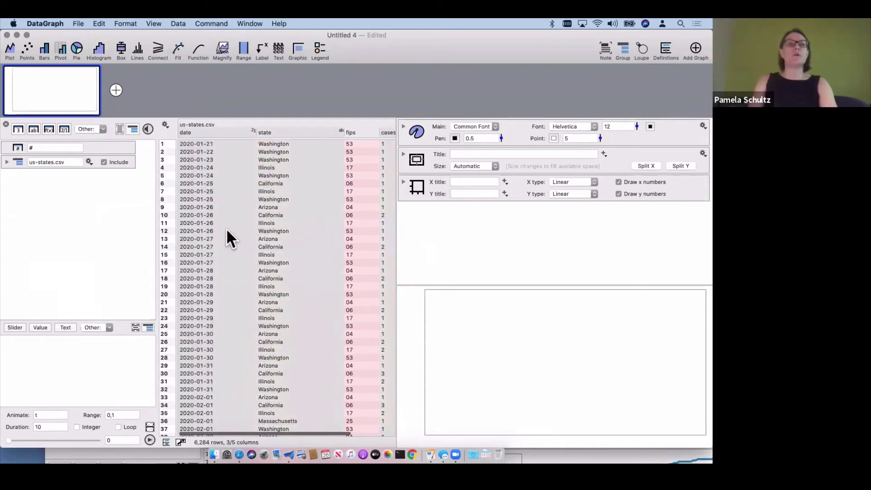
click(60, 46)
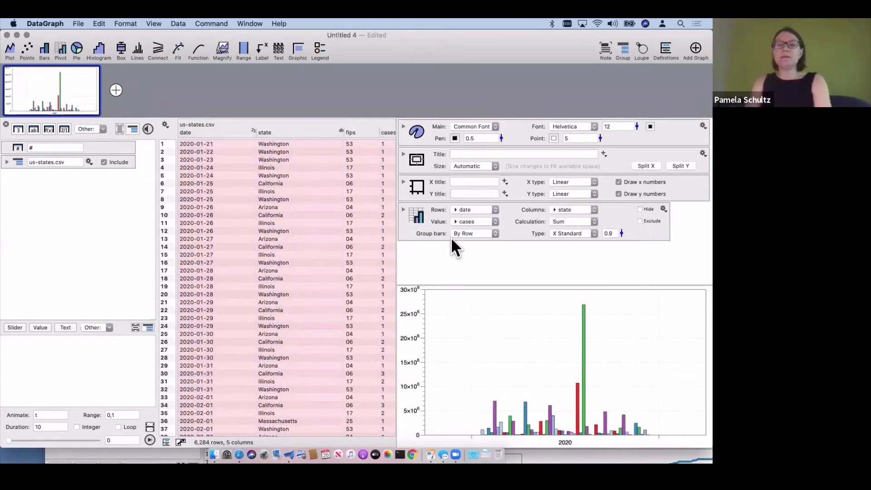
Expand the pivot command's settings and map its date rows to Monday-to-Sunday weeks, W (M-S)
click(418, 223)
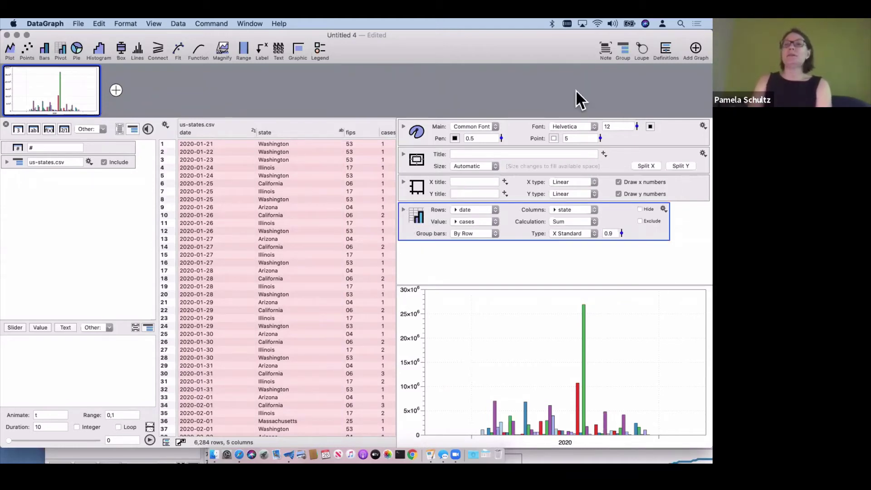
click(403, 206)
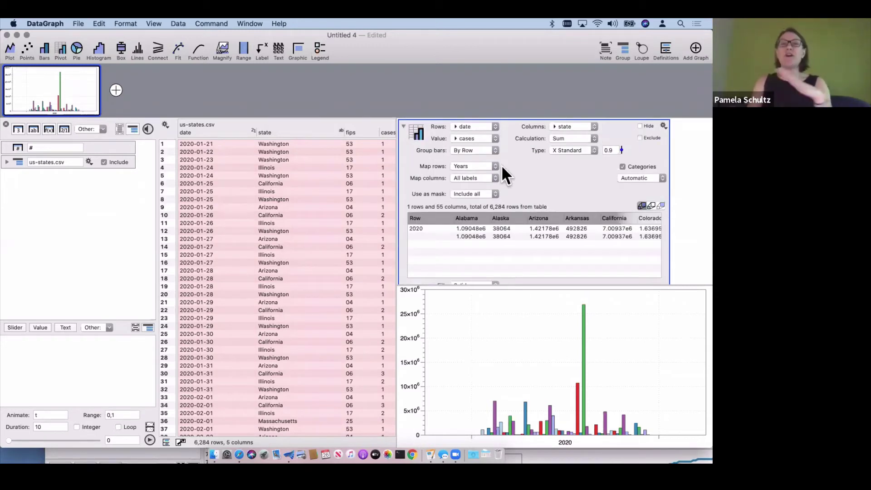
click(480, 149)
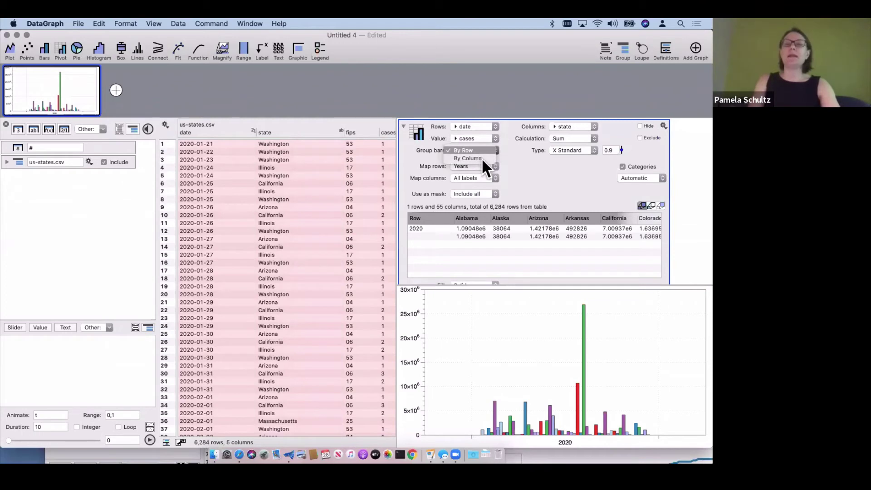
click(522, 168)
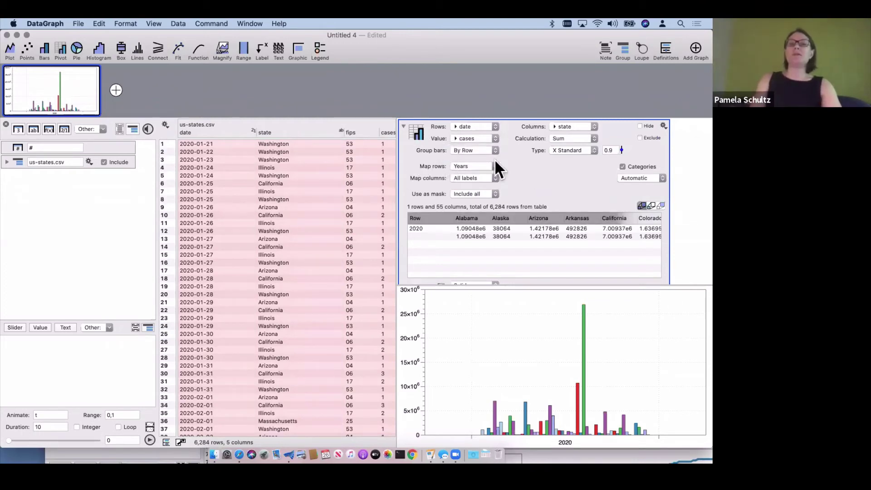
click(470, 165)
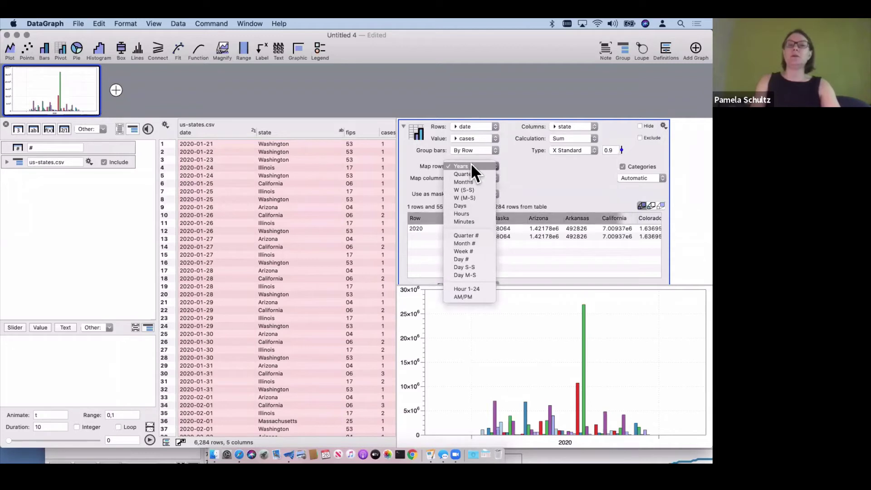
click(470, 197)
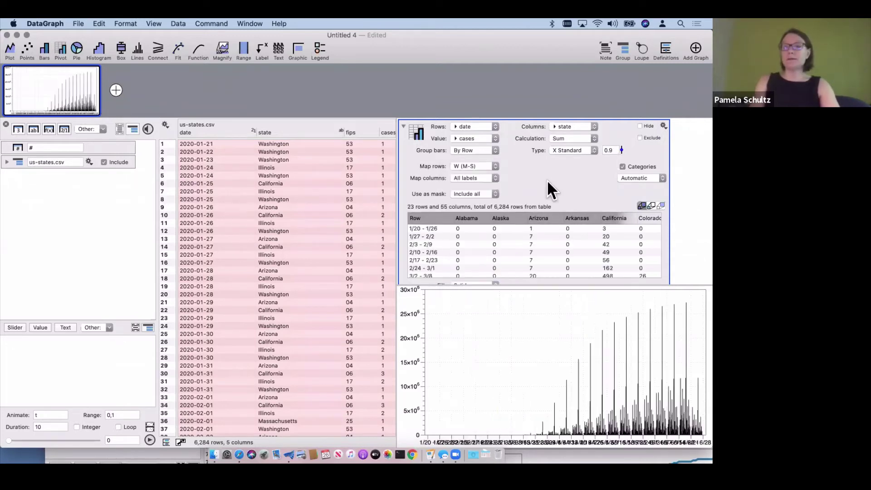
Map the pivot's date rows to Days and turn off the Categories option
click(478, 165)
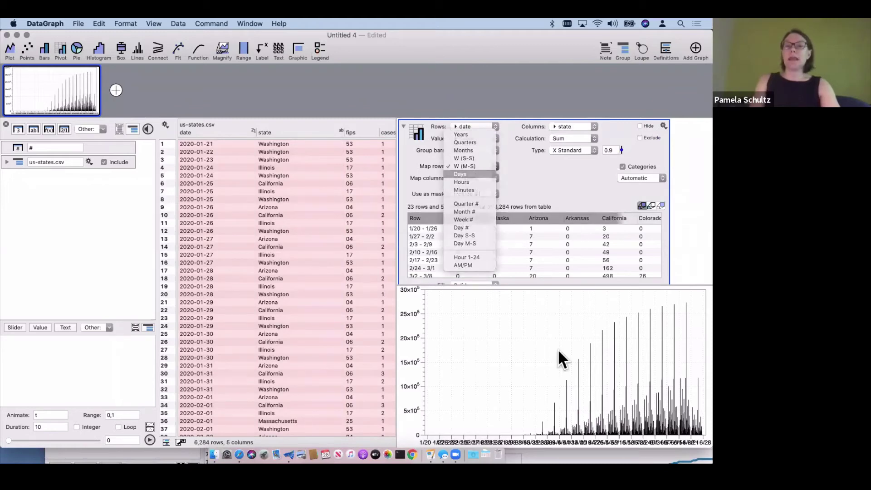
key(Return)
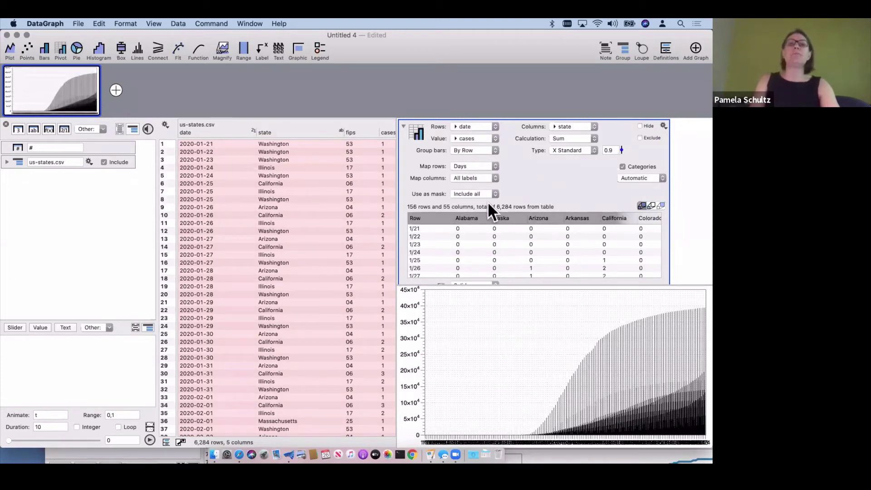
scroll(522, 254, right, 10)
scroll(503, 254, left, 10)
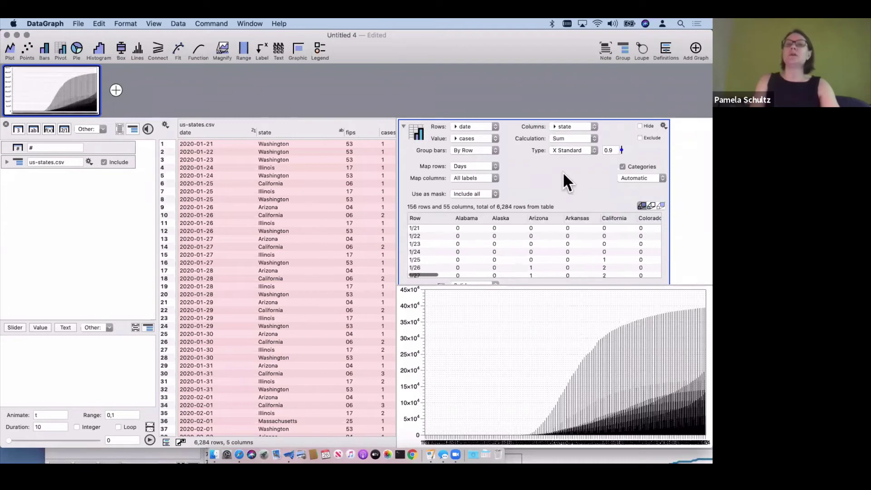
click(623, 167)
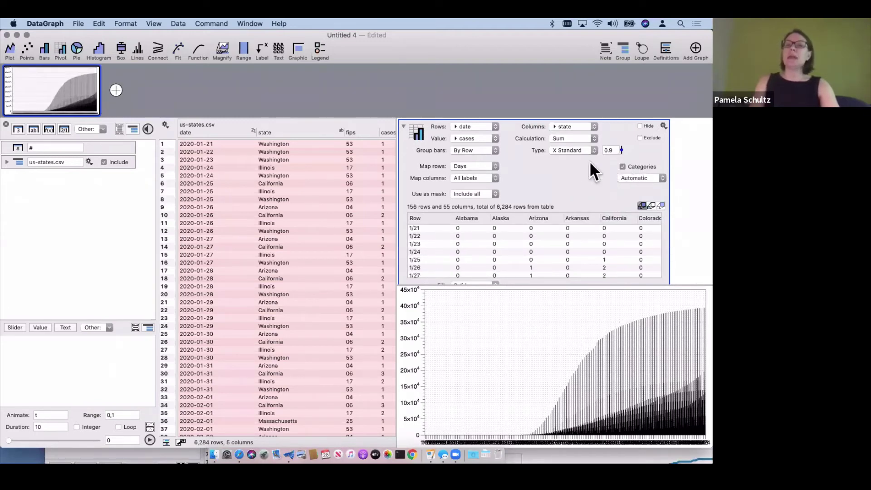
click(623, 167)
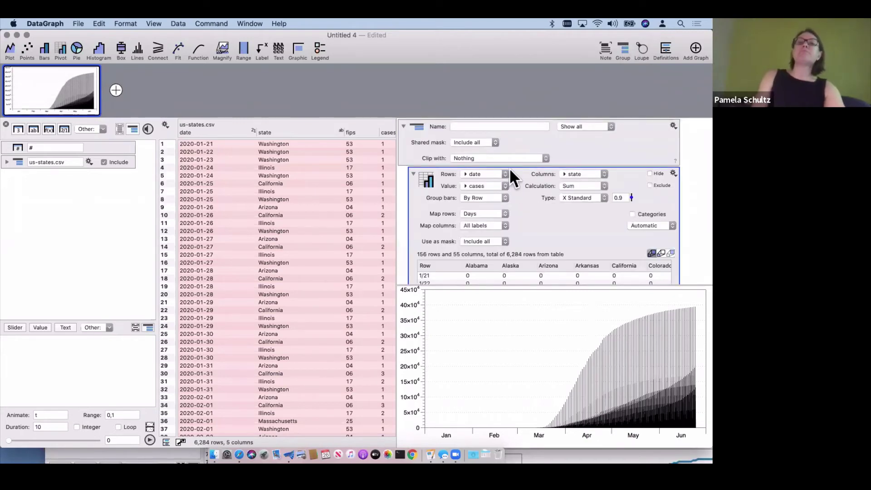
Set the group's shared mask to the state column with the Text is condition, using a newly created text menu
click(475, 142)
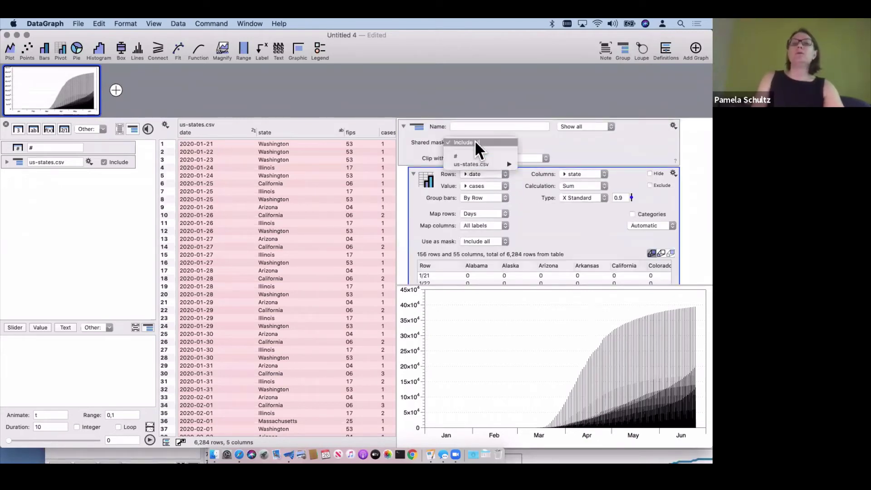
mouse_move(517, 164)
click(545, 171)
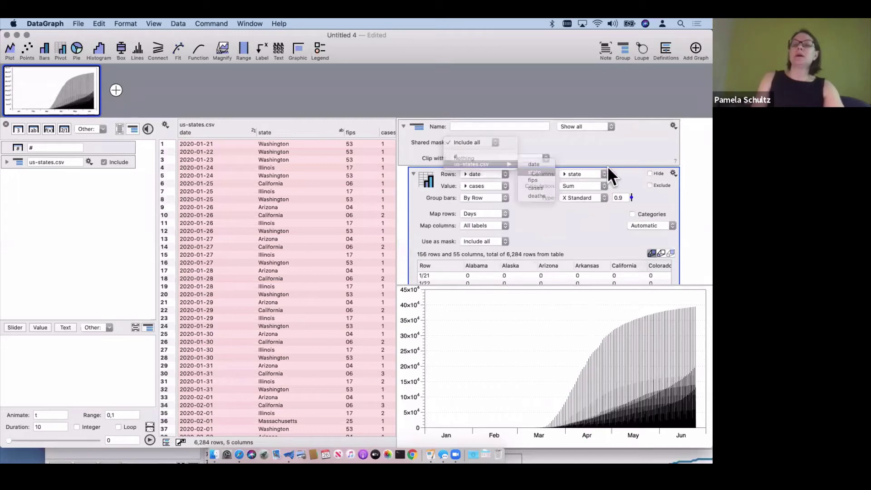
click(574, 142)
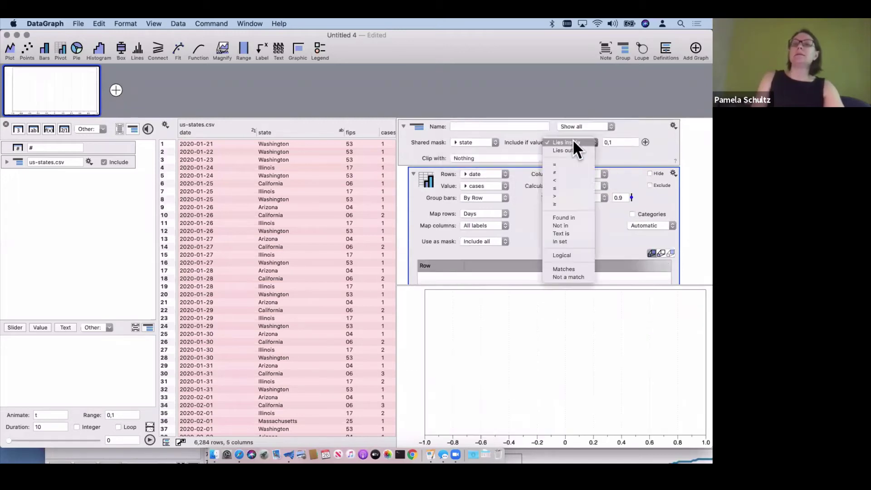
click(576, 234)
click(620, 142)
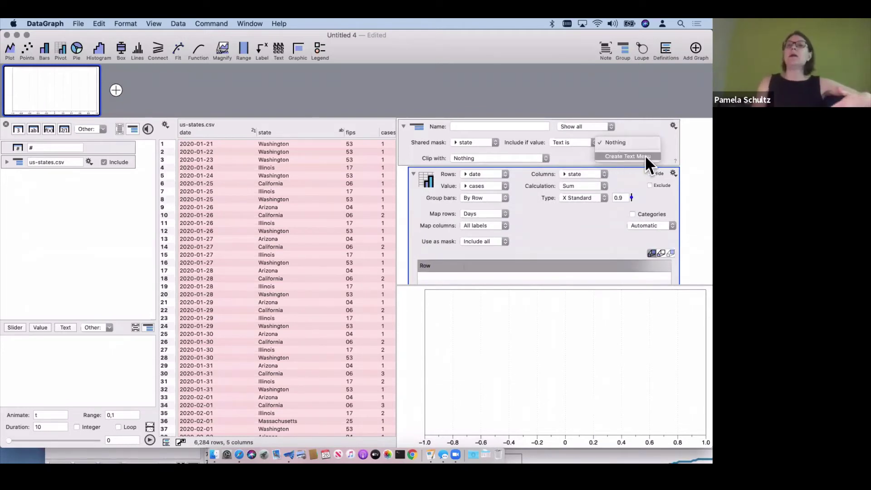
click(636, 155)
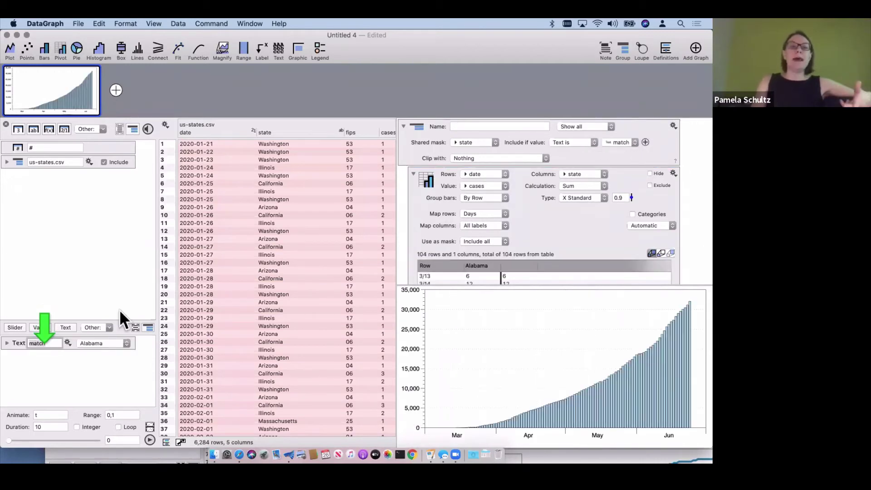
Enlarge the variables area and switch the match text menu to Georgia and finally to Michigan
drag(118, 321, 114, 217)
click(107, 241)
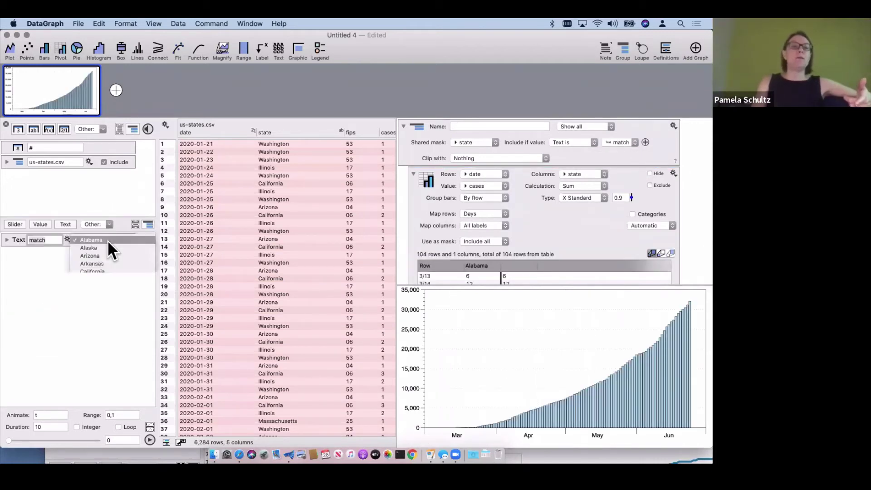
click(101, 241)
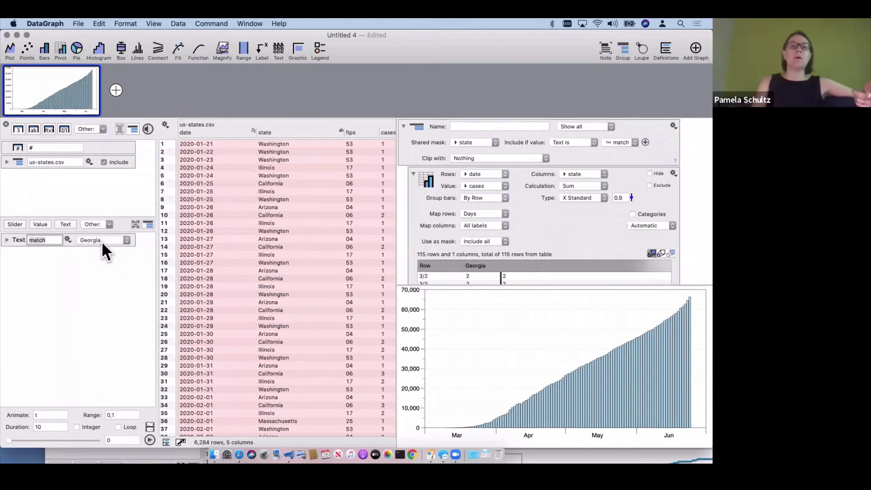
click(101, 241)
click(97, 343)
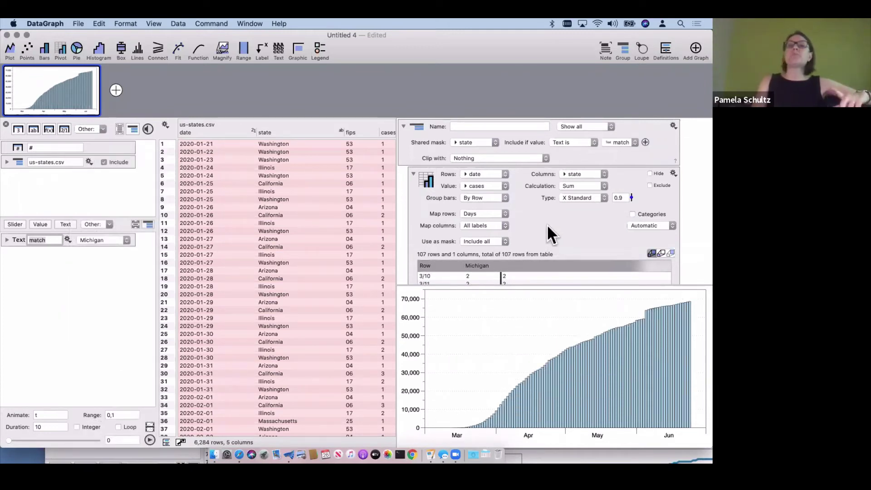
Rename the match text variable to PickState
scroll(488, 176, up, 3)
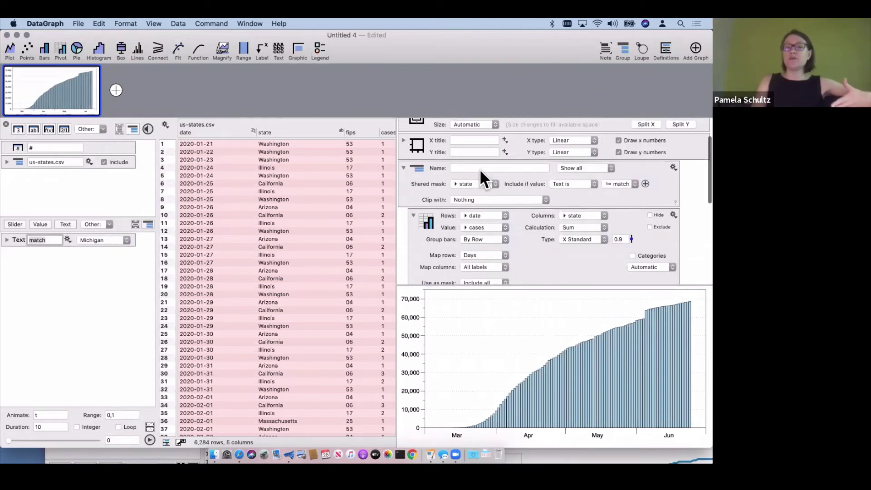
scroll(476, 160, up, 3)
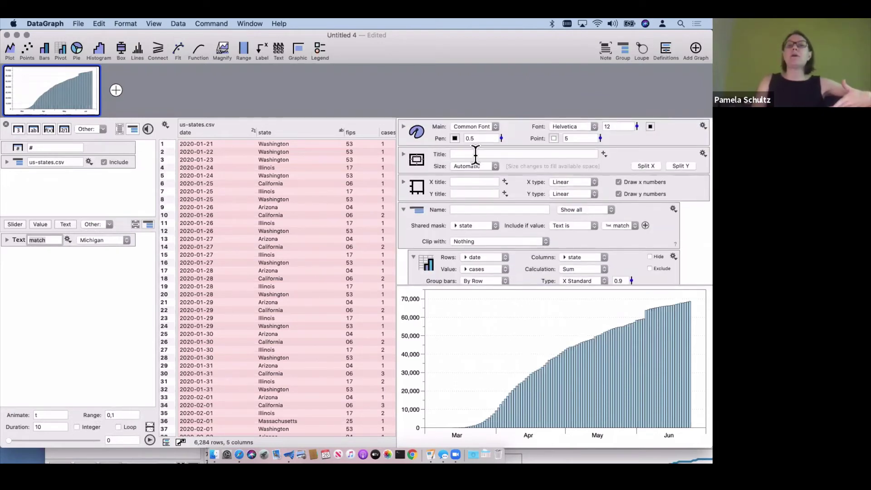
click(475, 154)
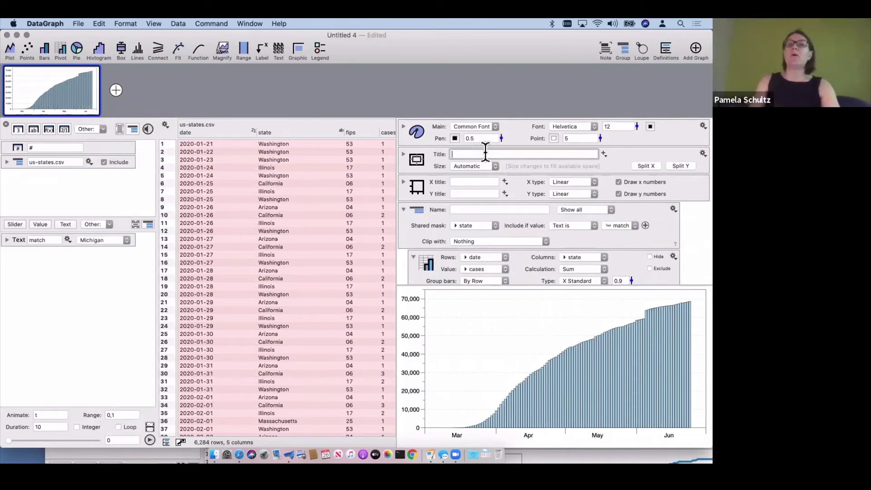
click(43, 240)
text(Pl)
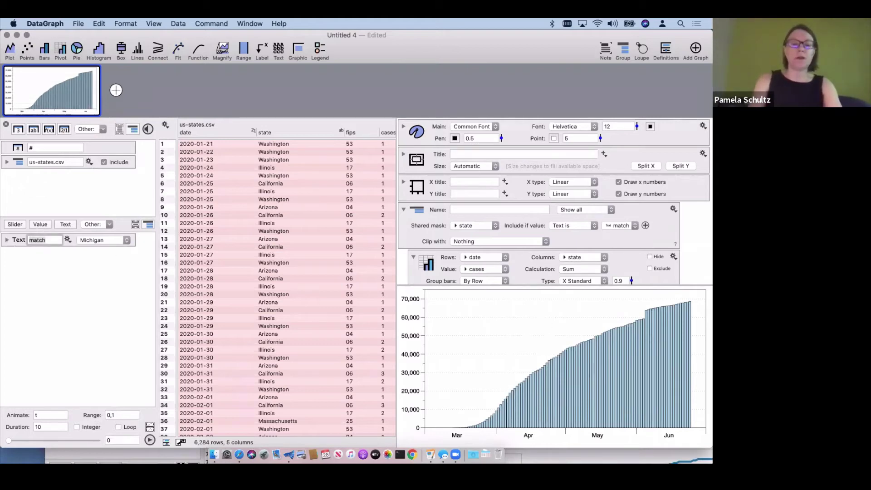
text(ckState)
key(Return)
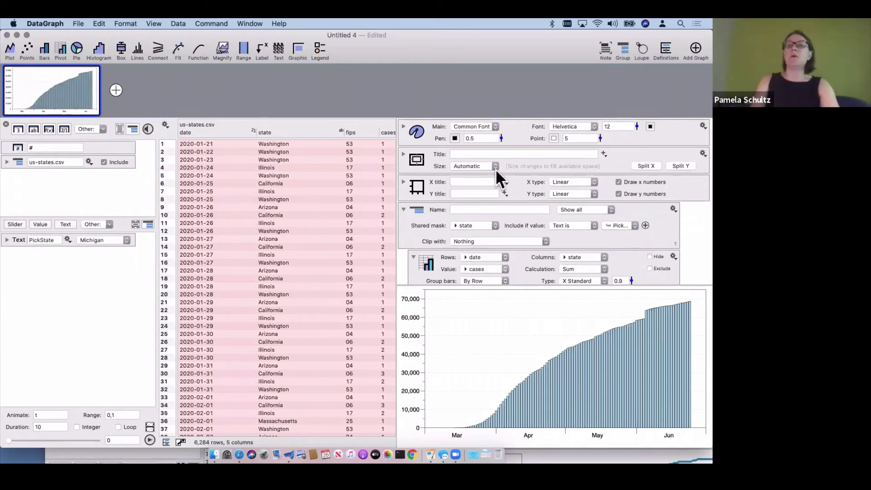
Insert the PickState variable as the graph's title and increase the main font size to 19
click(575, 154)
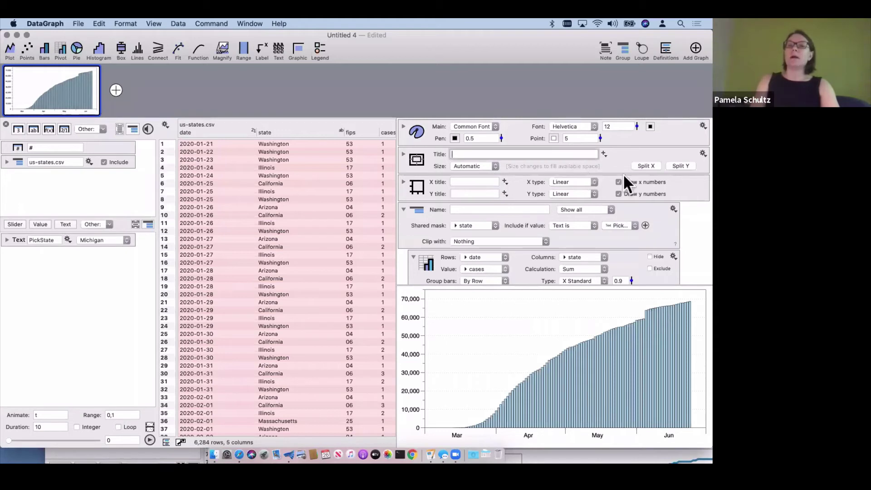
click(603, 152)
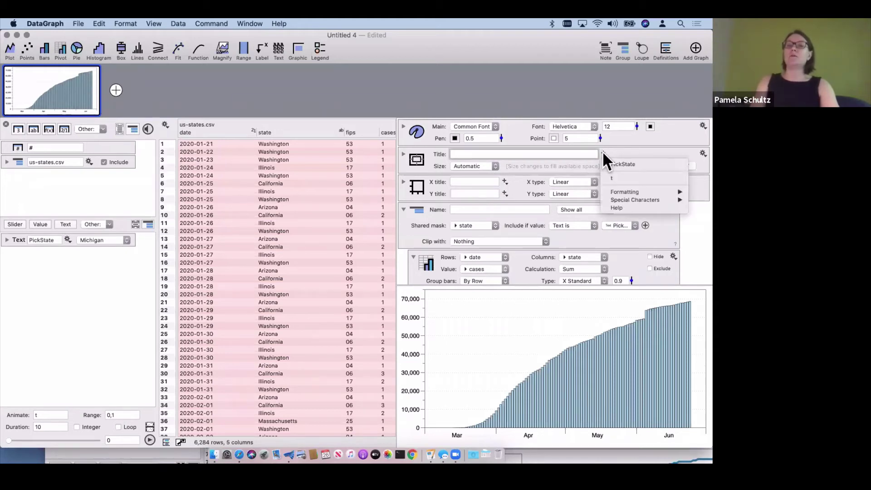
click(638, 164)
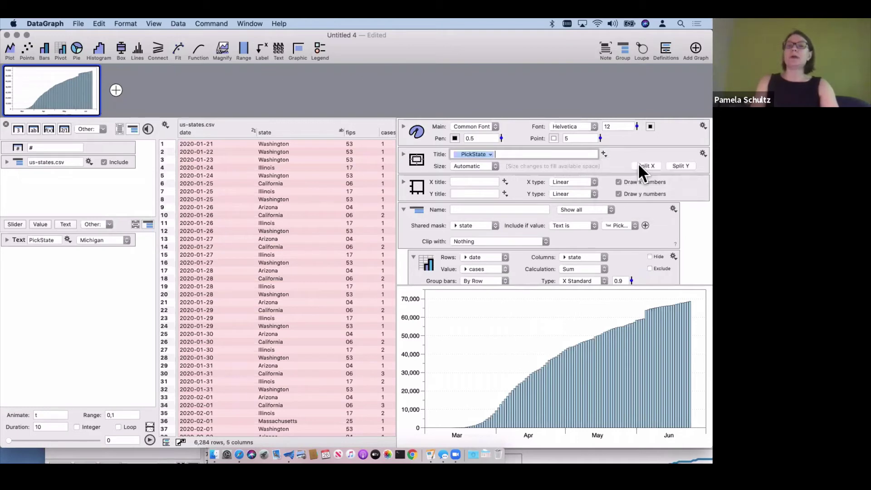
key(Return)
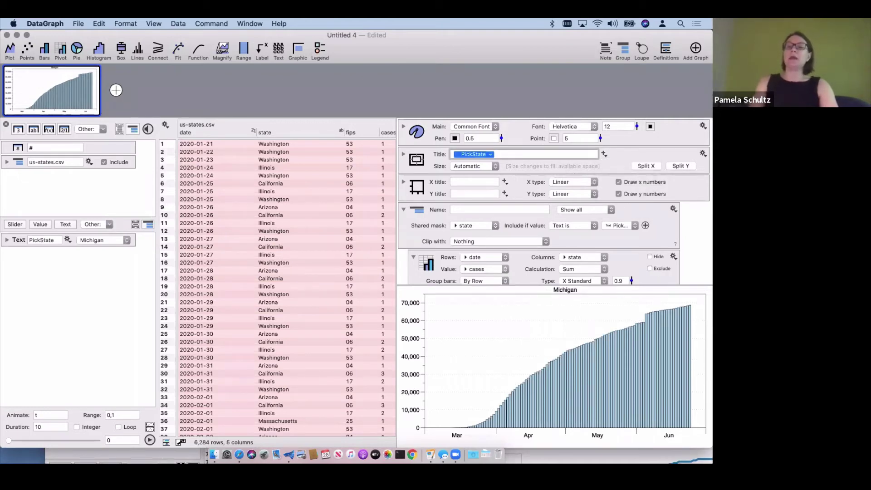
drag(637, 123, 636, 118)
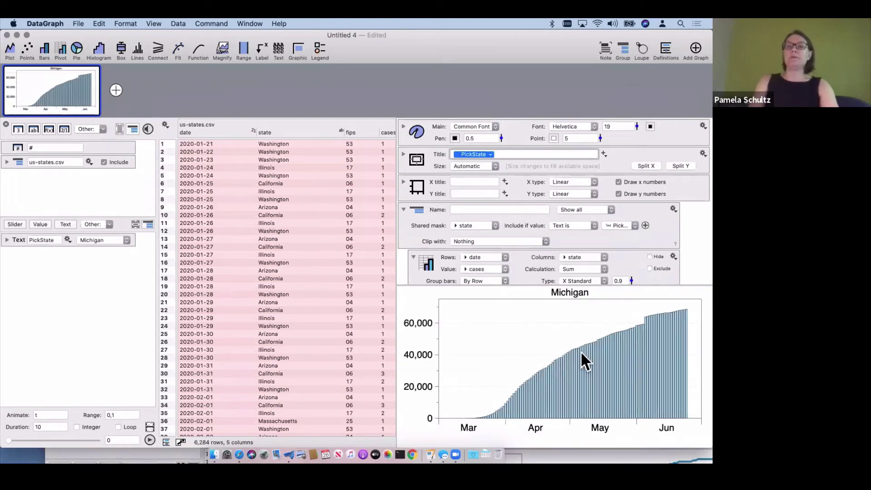
Switch the PickState variable to Nevada and finally to Ohio
click(102, 240)
click(101, 285)
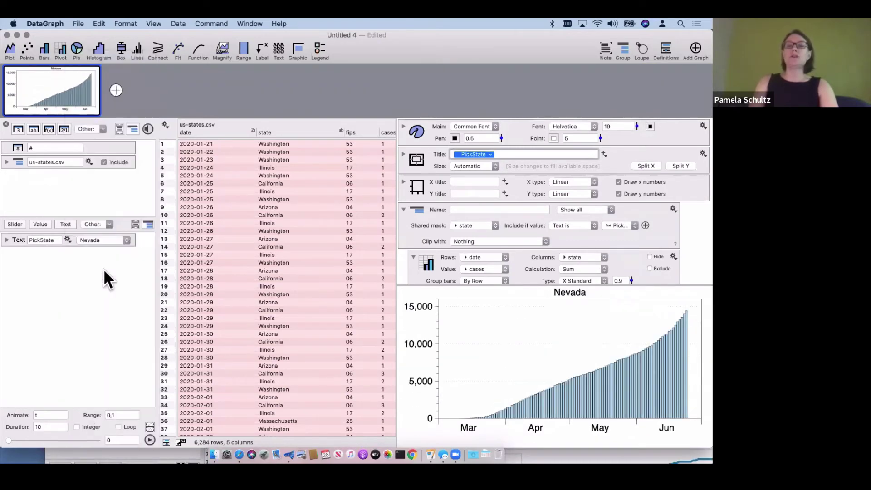
click(104, 241)
click(97, 303)
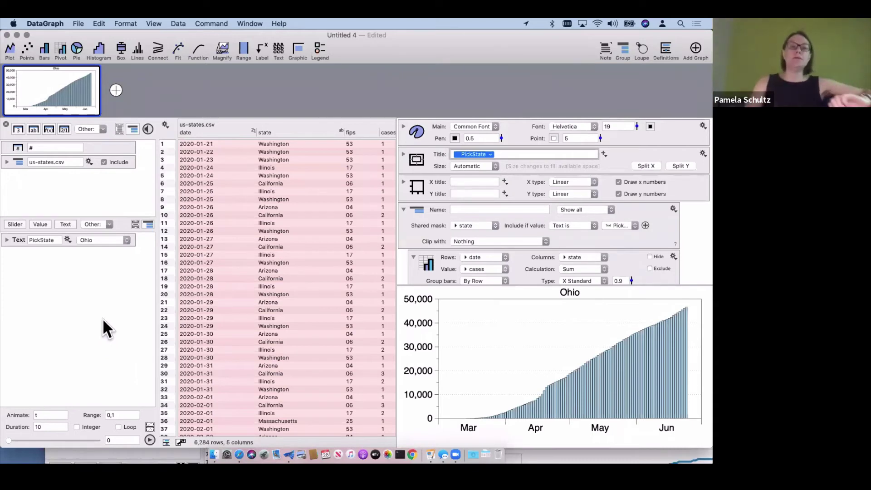
Export the current figure for all PickState labels into the Output 2 folder on the Desktop
click(67, 240)
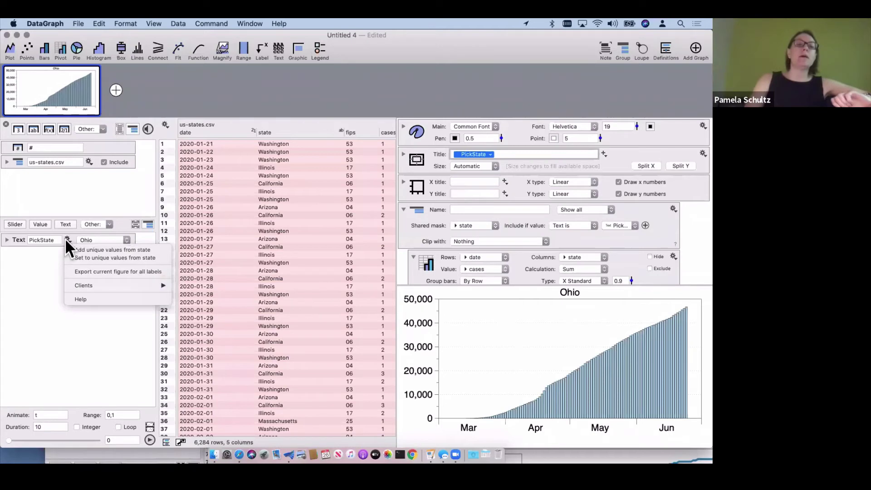
click(140, 270)
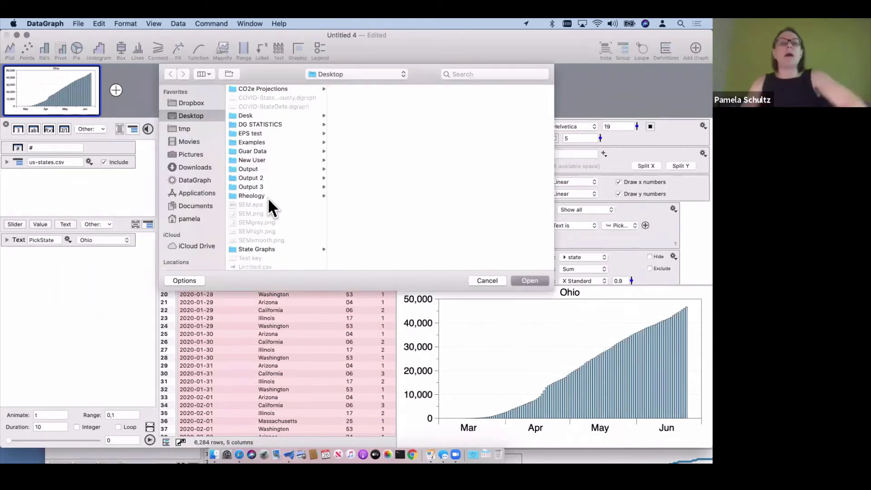
click(261, 177)
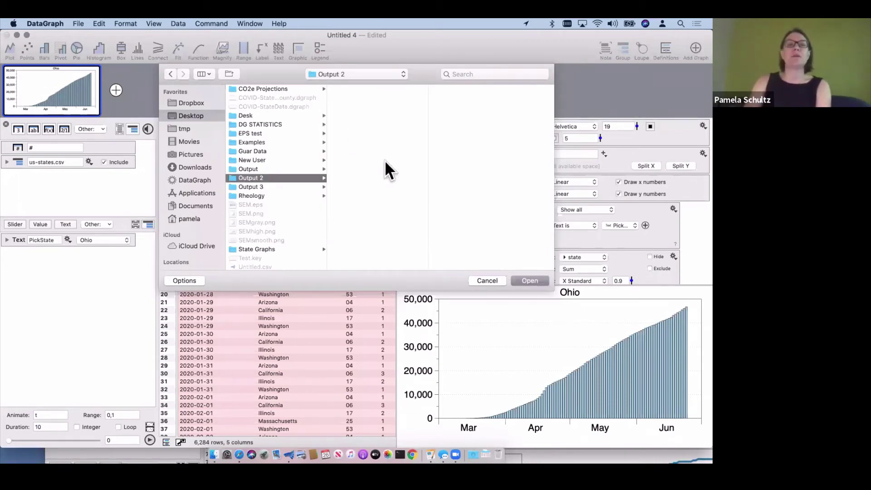
click(529, 281)
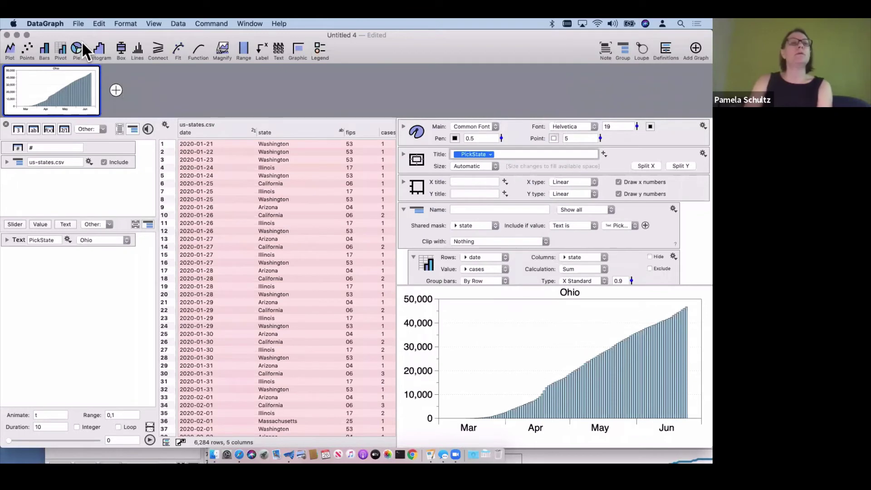
Switch to Finder and open the Output 2 folder on the Desktop in its own window
key(F11)
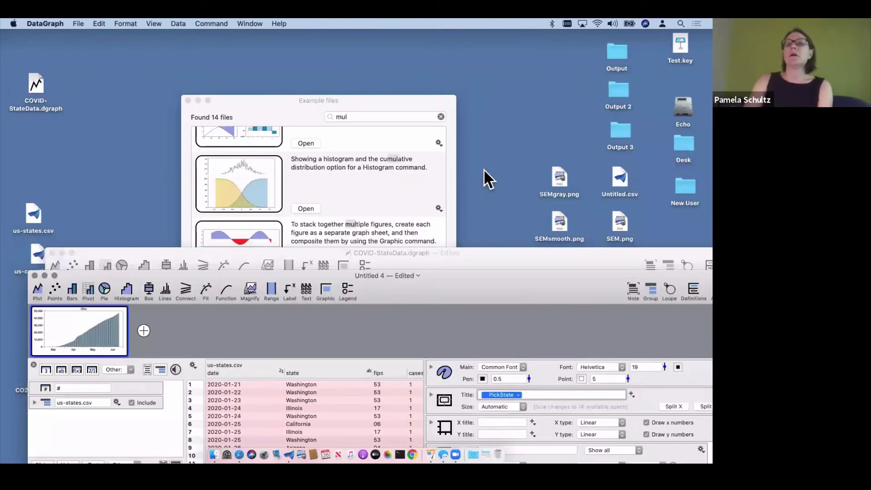
click(619, 89)
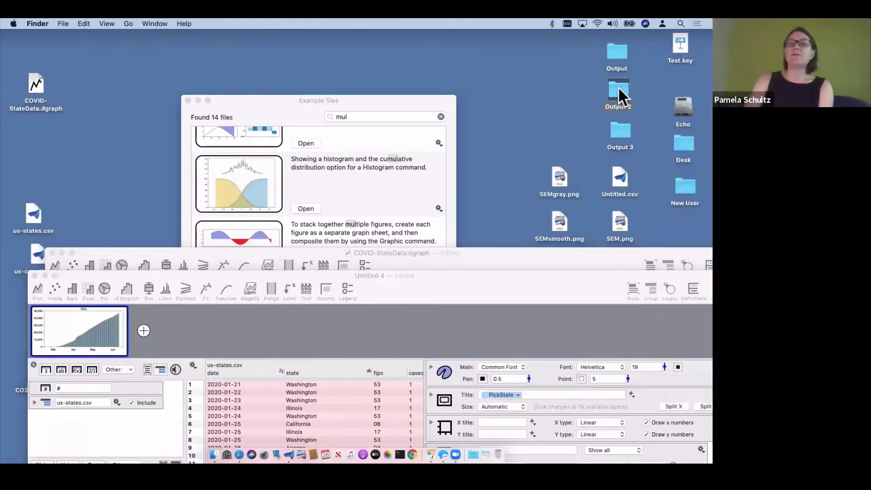
key(space)
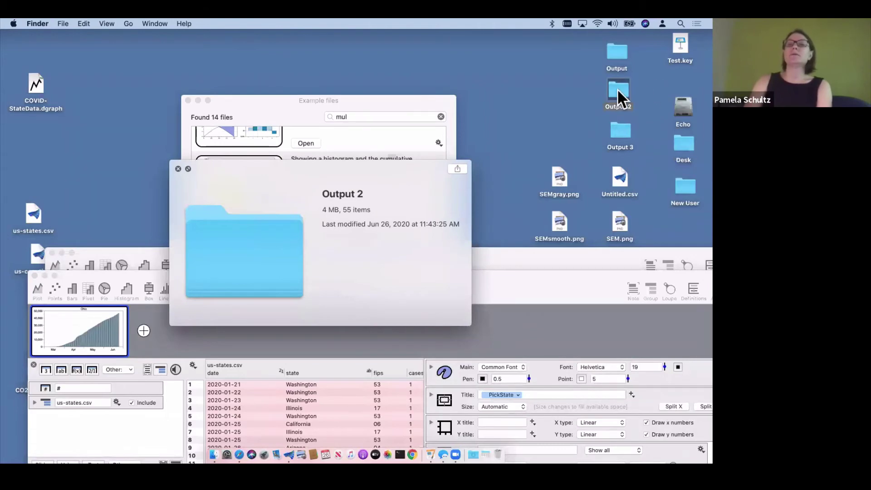
key(super+o)
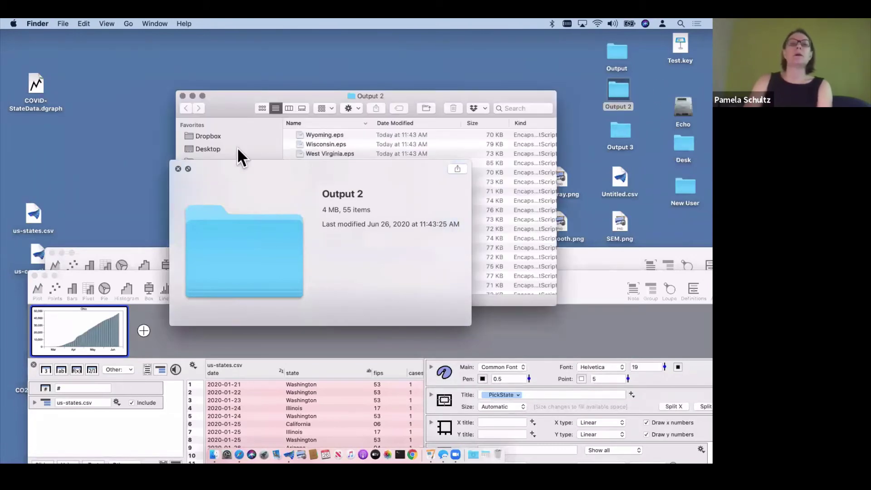
key(super+w)
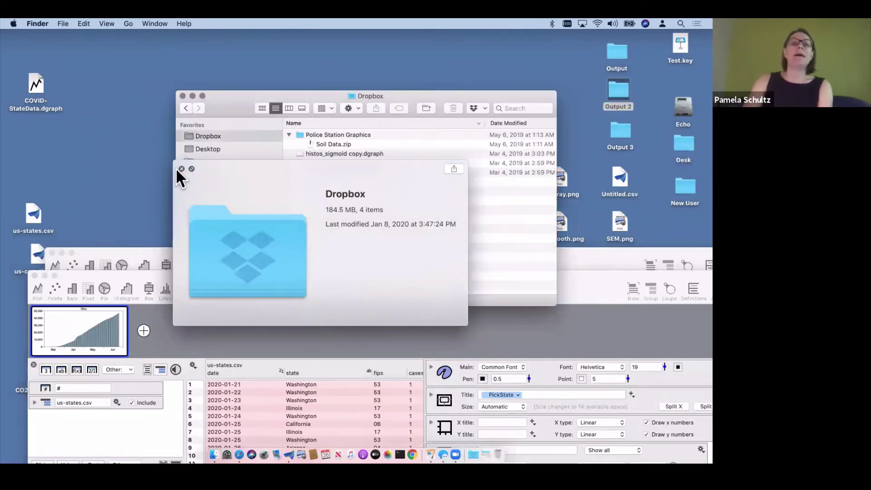
click(184, 97)
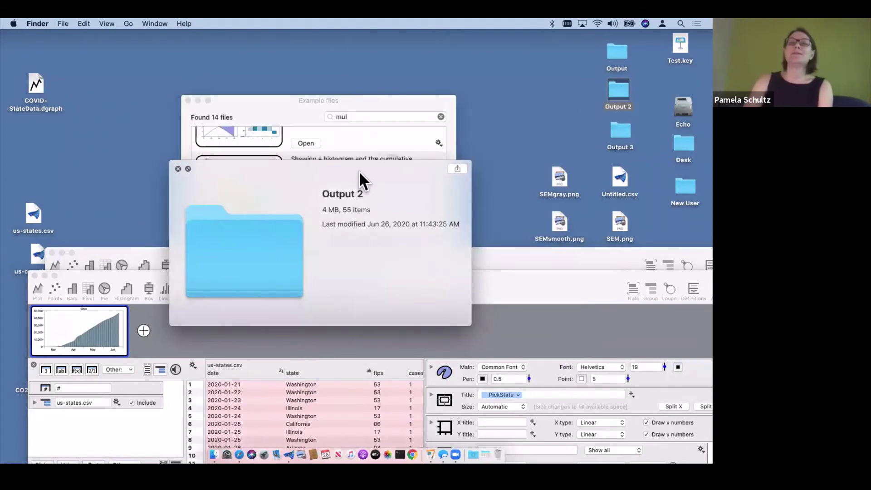
key(super+o)
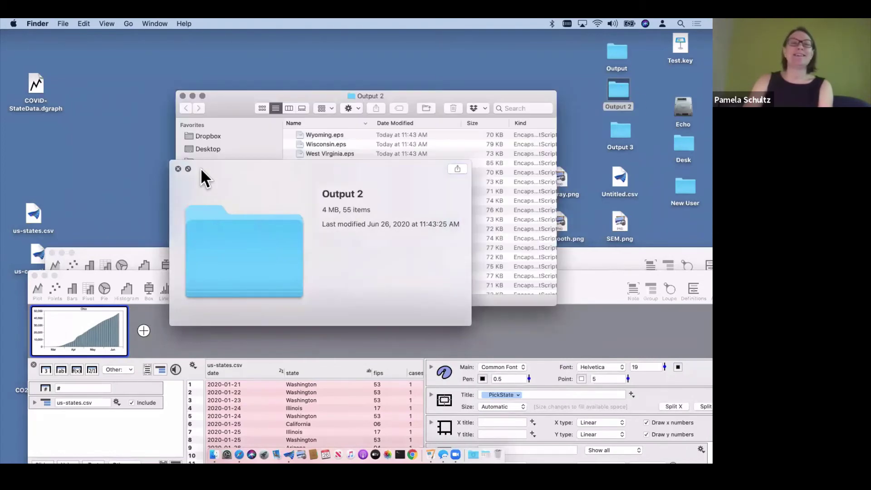
click(178, 169)
Look through the exported state EPS files in Output 2, preview Connecticut.eps, and close the folder
scroll(342, 211, down, 5)
scroll(342, 211, down, 3)
scroll(348, 181, up, 10)
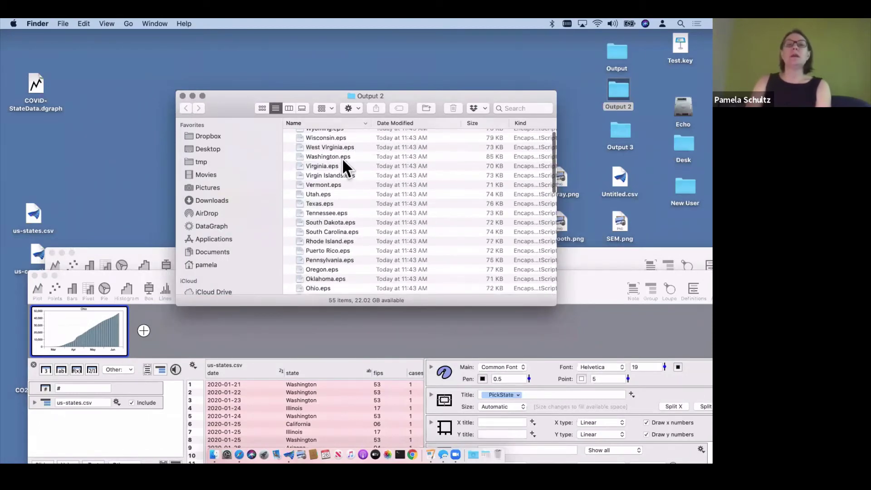
scroll(343, 158, down, 5)
scroll(339, 231, down, 5)
click(335, 232)
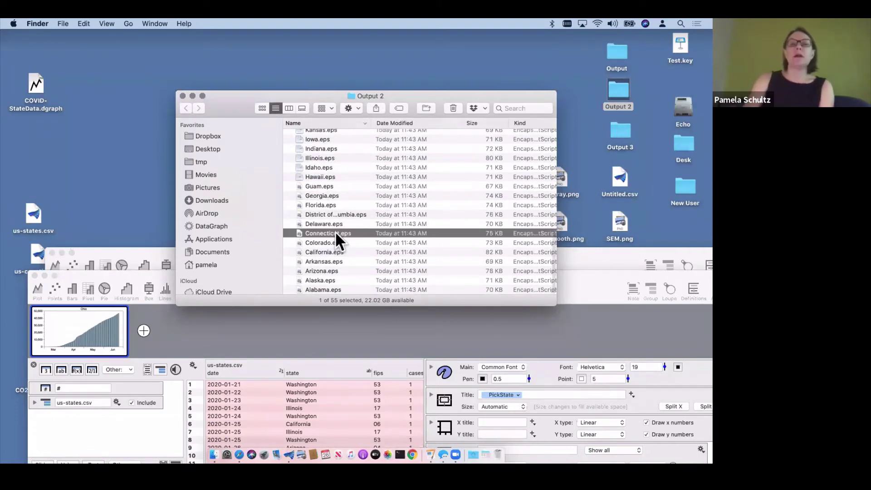
key(space)
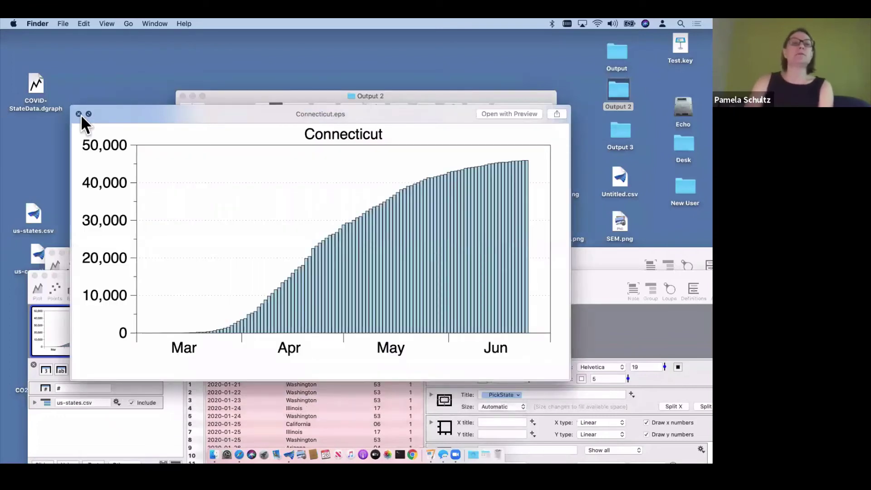
click(78, 114)
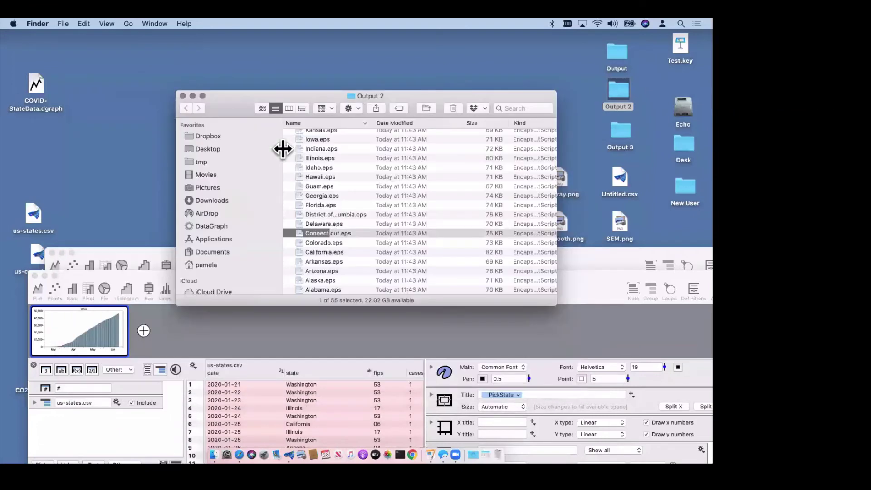
click(183, 96)
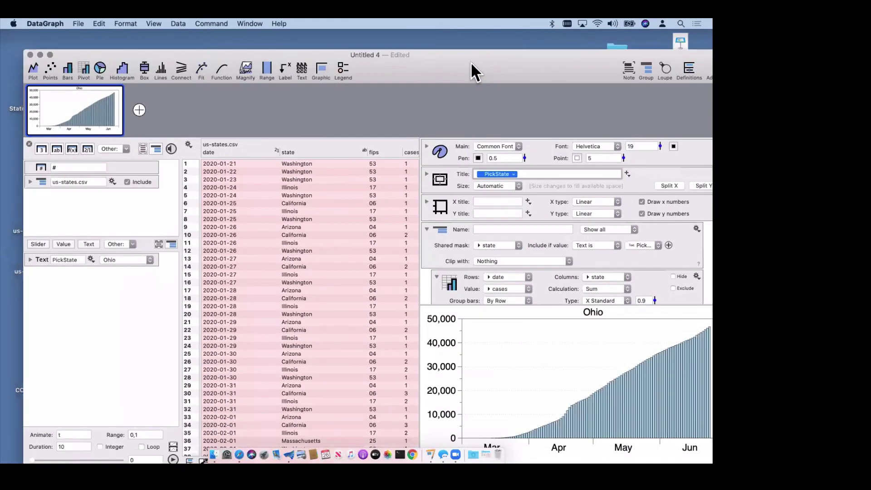
Return to the Untitled 4 document in DataGraph and try TIFF as the format for exporting the current figure for all PickState labels
drag(483, 63, 464, 43)
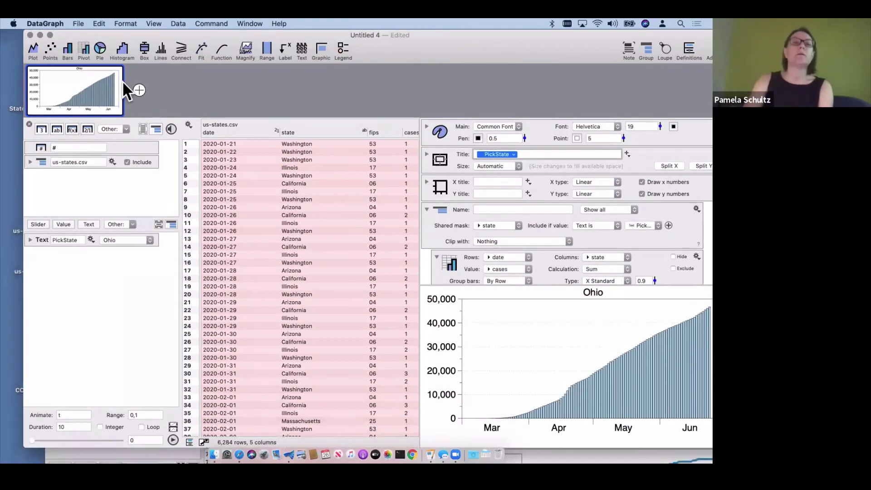
click(76, 23)
click(83, 357)
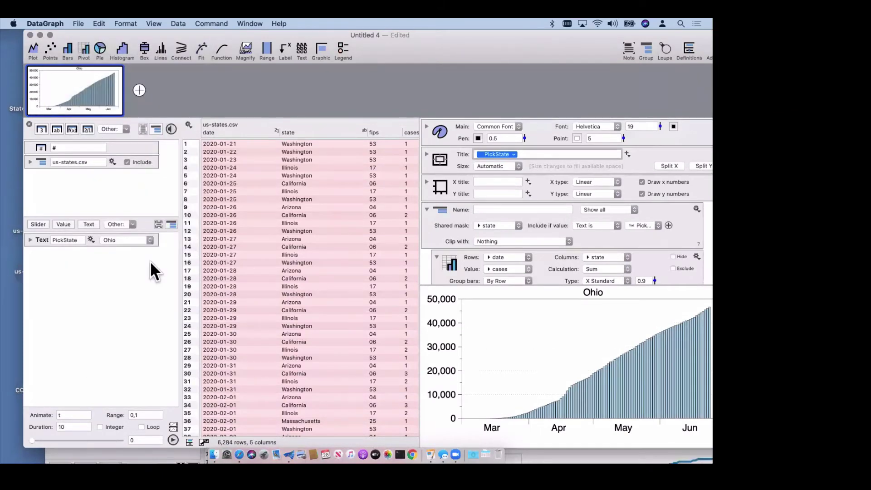
click(90, 239)
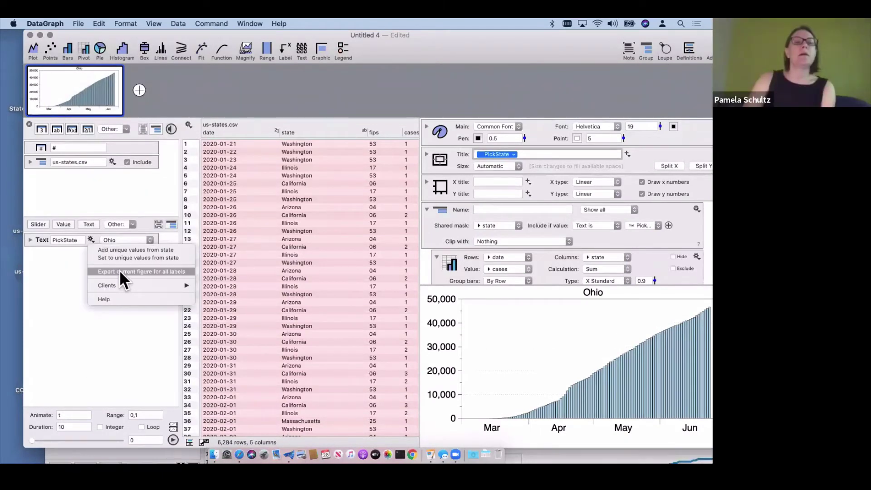
click(154, 271)
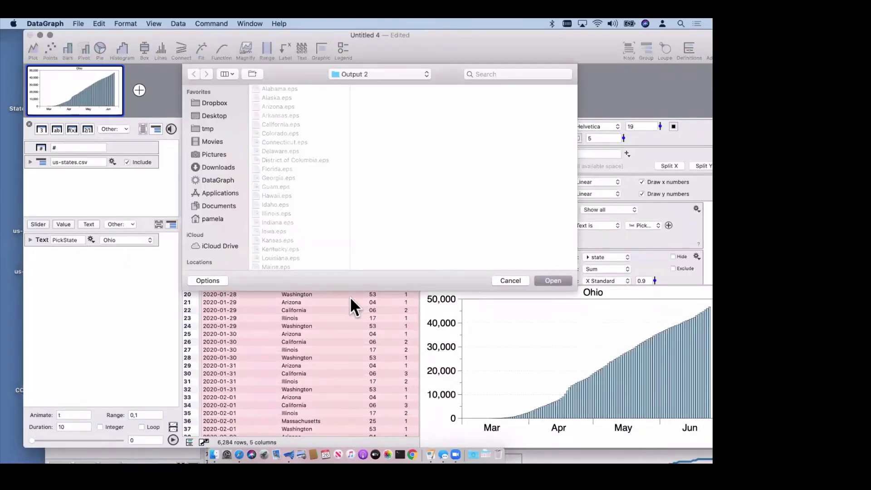
click(221, 279)
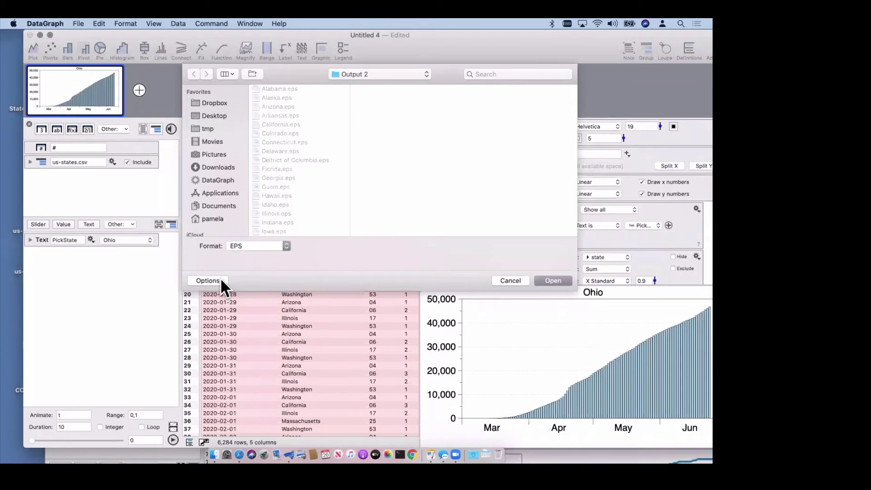
click(265, 252)
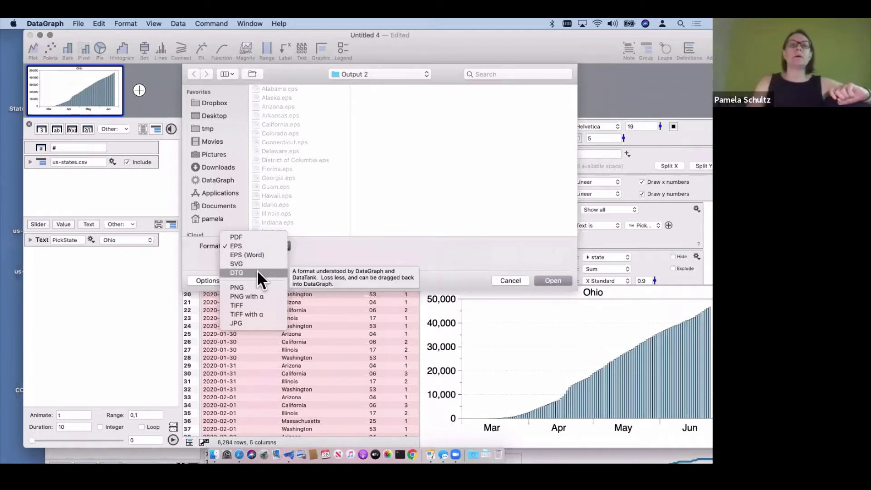
click(247, 304)
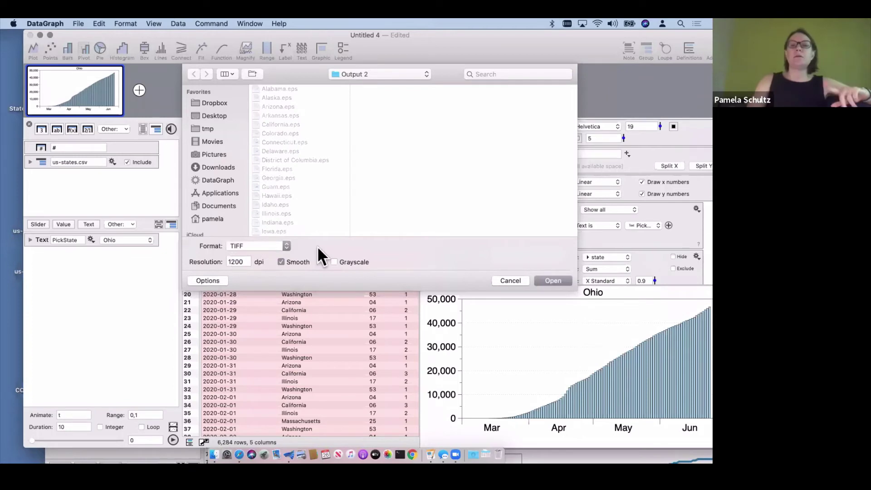
Try PNG as the export format with resolutions of 300 and 144 dpi, and cancel the export
click(263, 246)
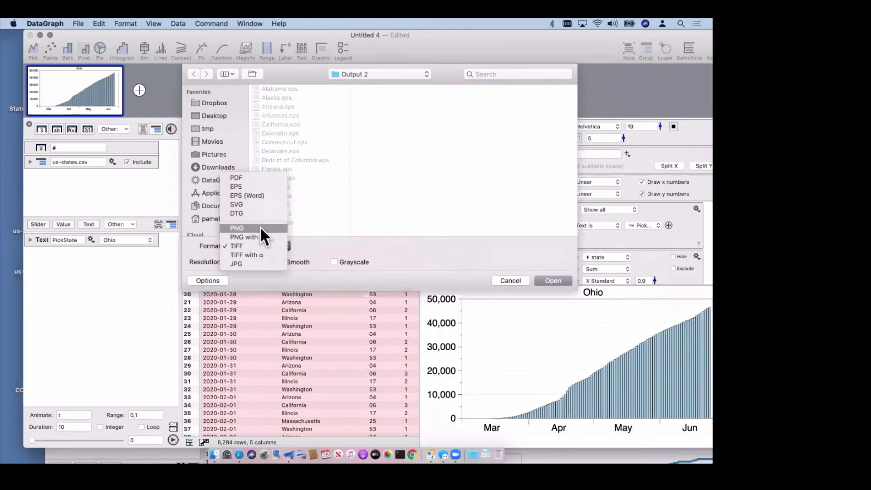
click(260, 227)
click(248, 262)
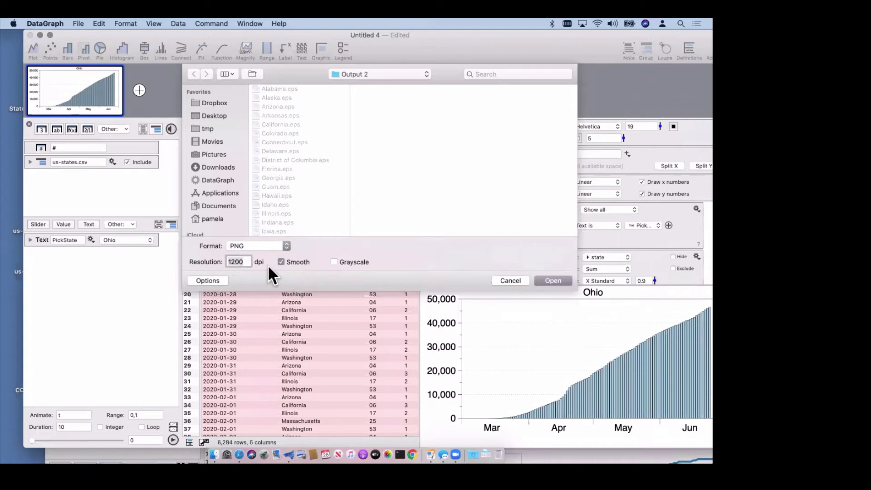
text(00)
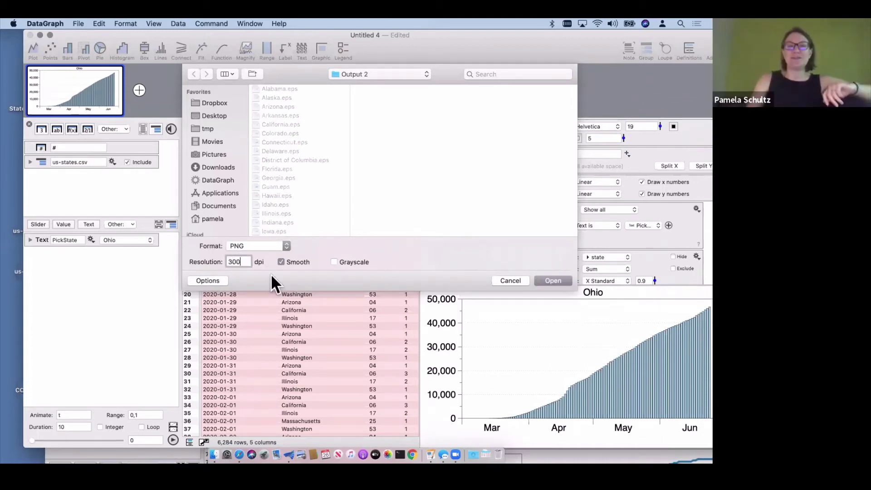
key(super+a)
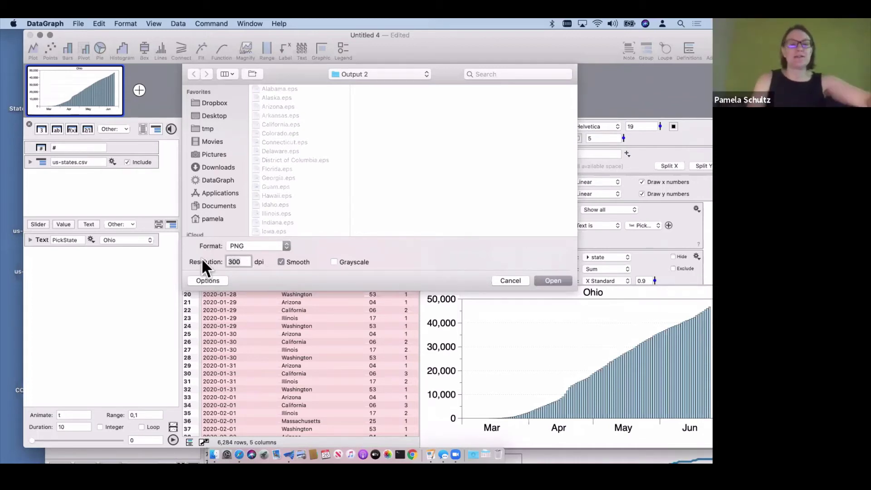
text(144)
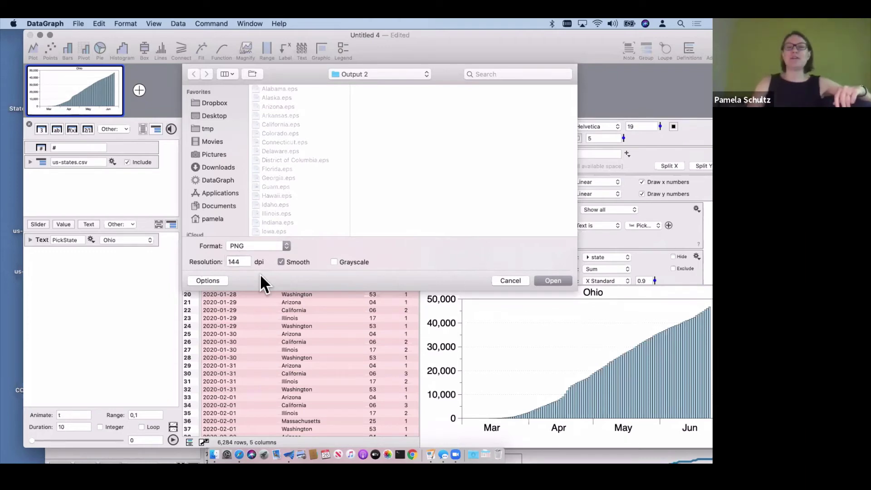
click(513, 277)
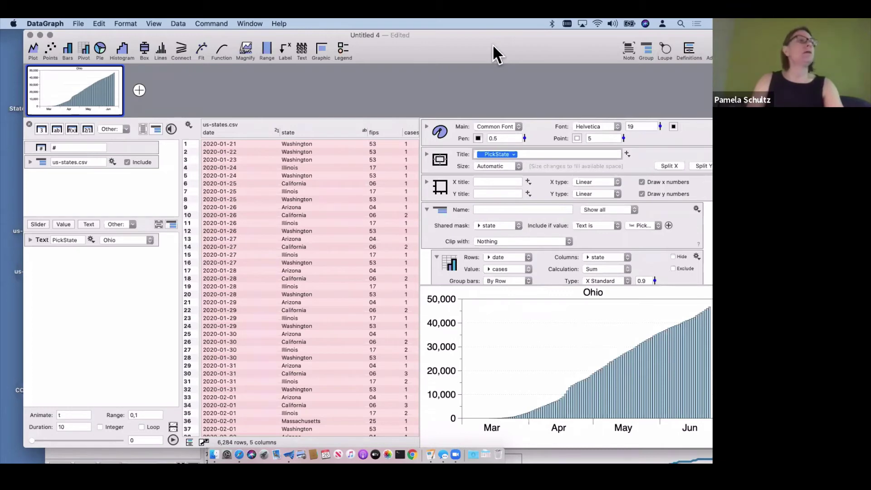
Move the Untitled 4 document aside, bring COVID-StateData.dgraph to the front, and enlarge its window to fill the screen
drag(492, 45, 389, 228)
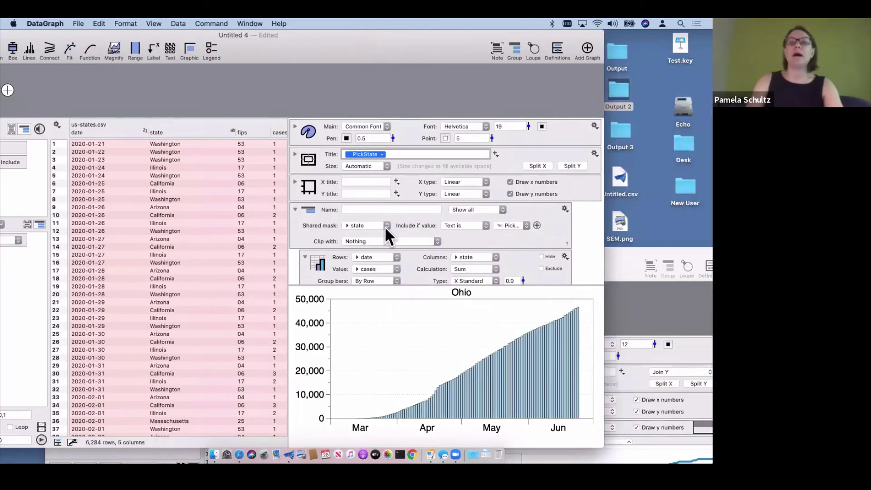
drag(391, 310, 393, 317)
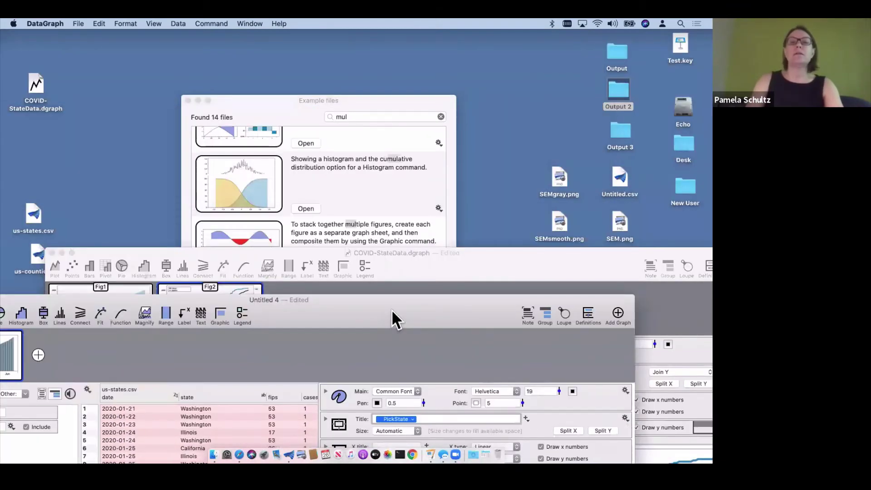
click(463, 266)
drag(430, 113, 398, 65)
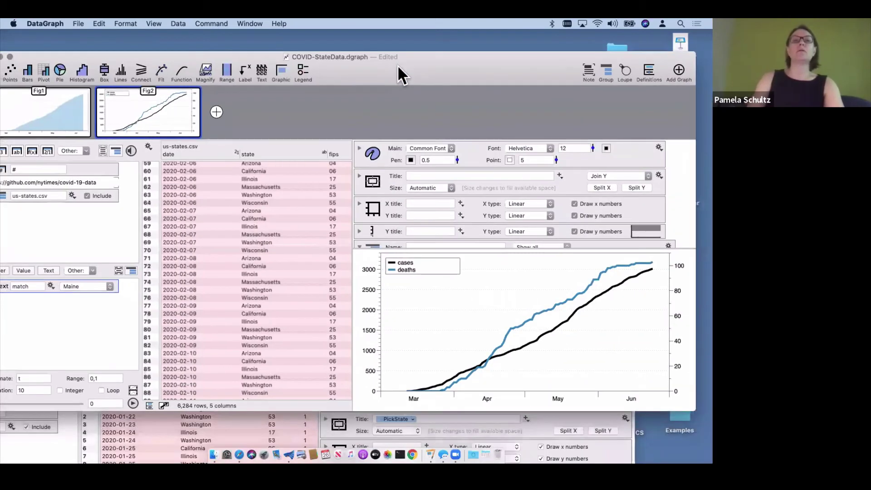
double_click(398, 64)
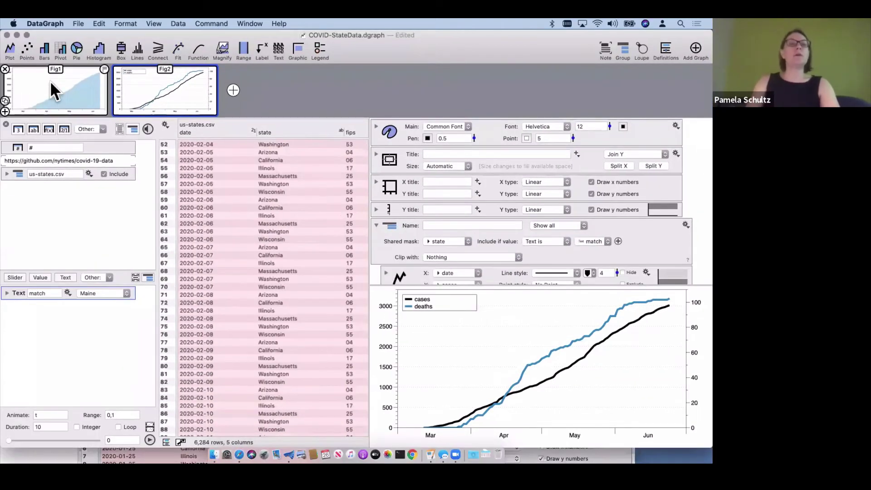
Examine the bar chart in Fig1 and the cases and deaths plot commands inside the state-masked group of Fig2
click(50, 80)
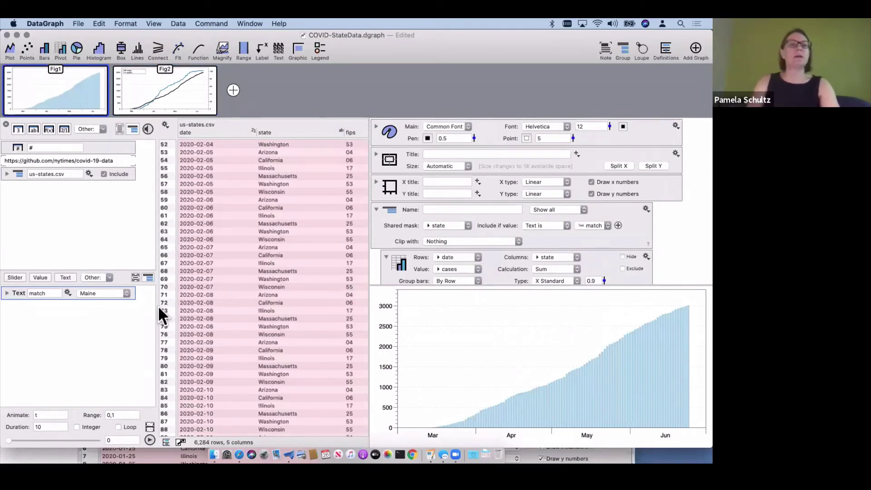
scroll(302, 255, up, 5)
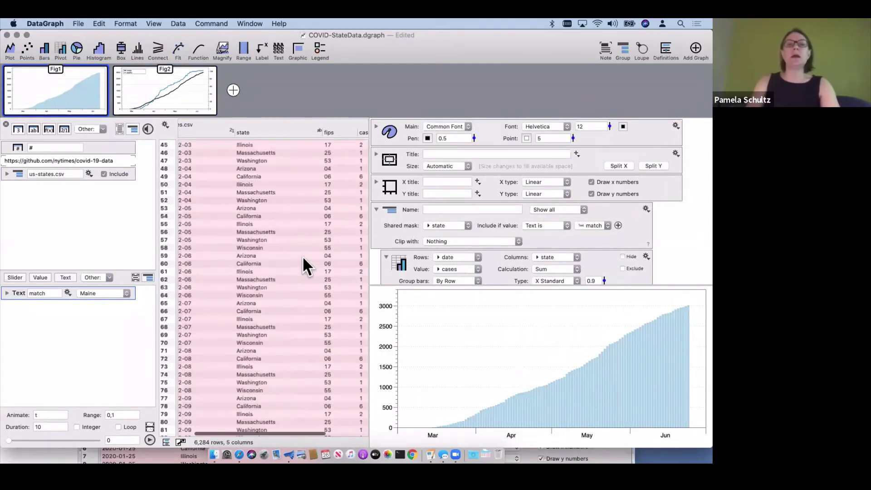
mouse_move(78, 84)
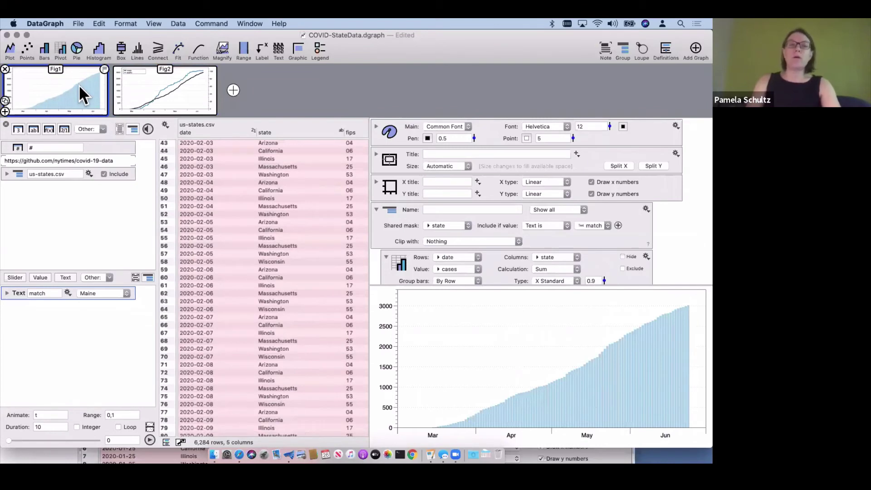
click(175, 89)
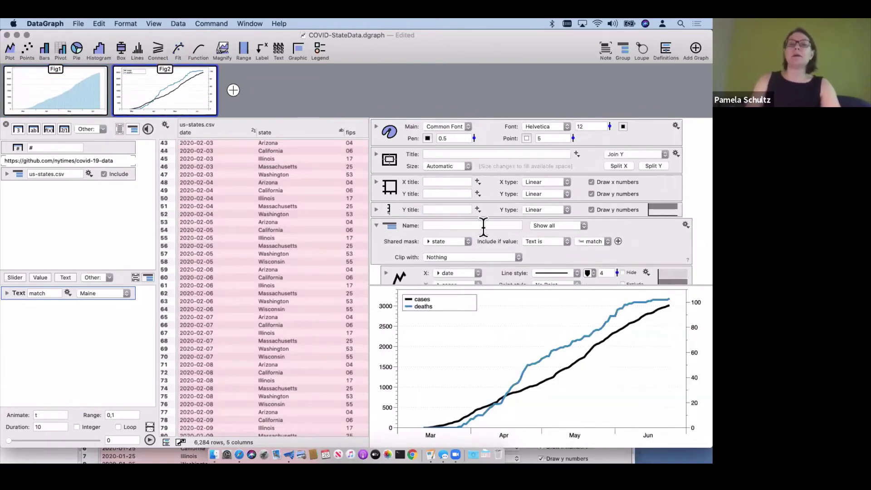
scroll(484, 227, down, 3)
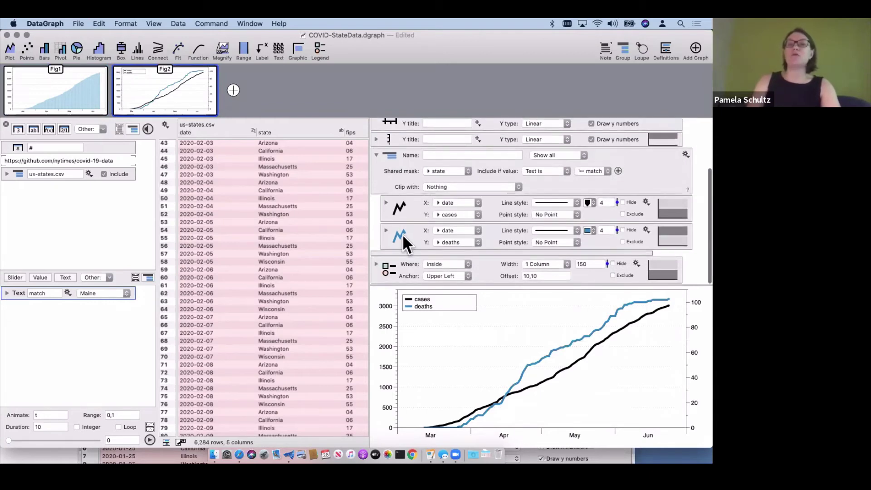
click(407, 171)
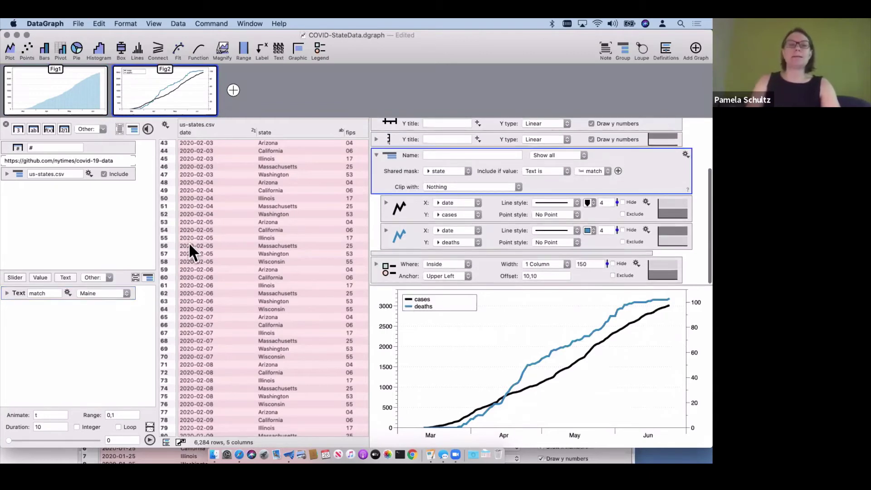
Set the match variable to Missouri and then to New Jersey to compare the state curves in Fig2
click(92, 293)
click(93, 337)
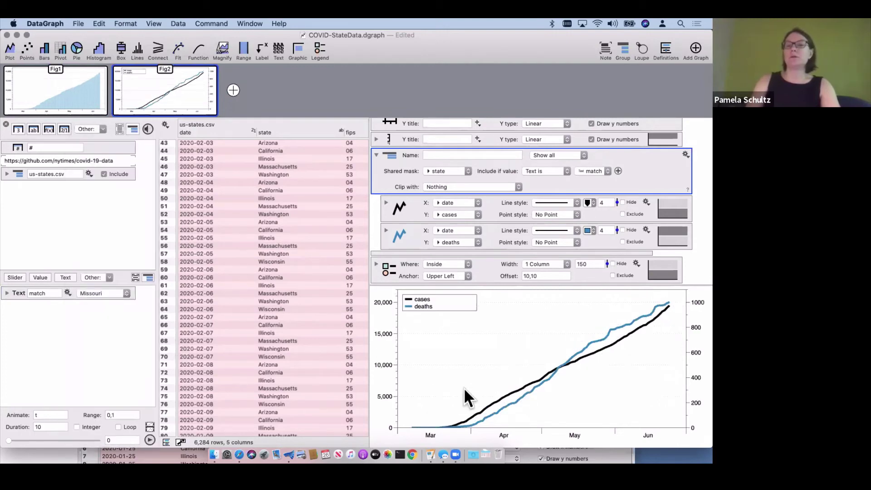
click(110, 292)
click(106, 333)
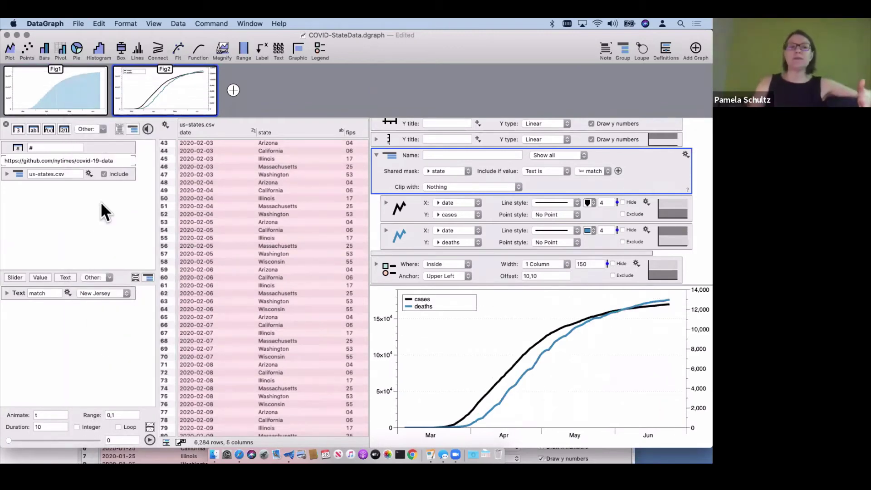
Look at the export options for the match variable's labels and set the variable to Iowa
click(67, 293)
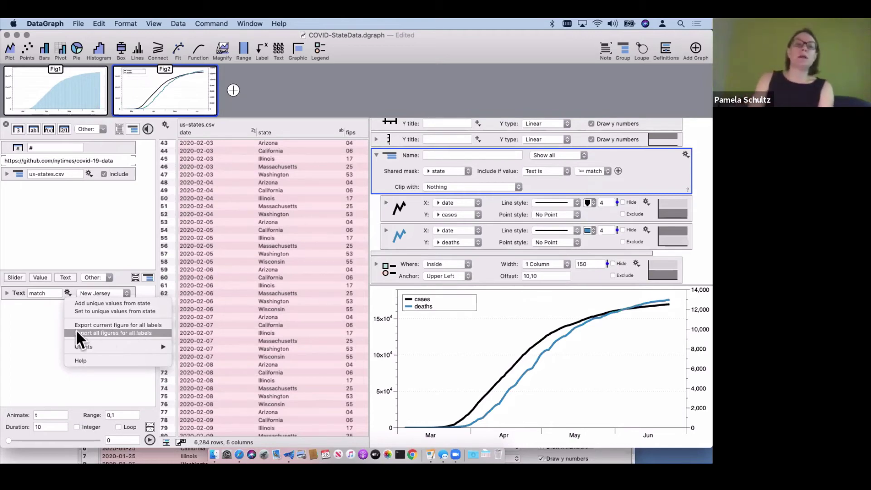
click(147, 333)
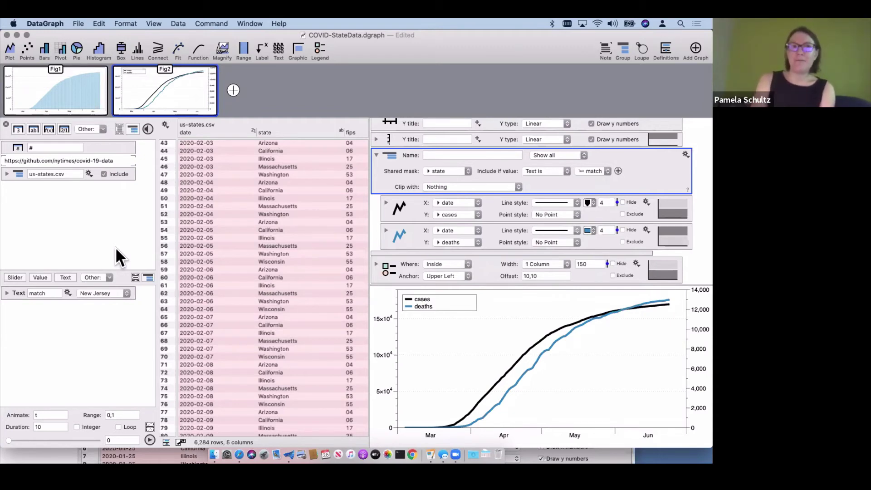
click(89, 294)
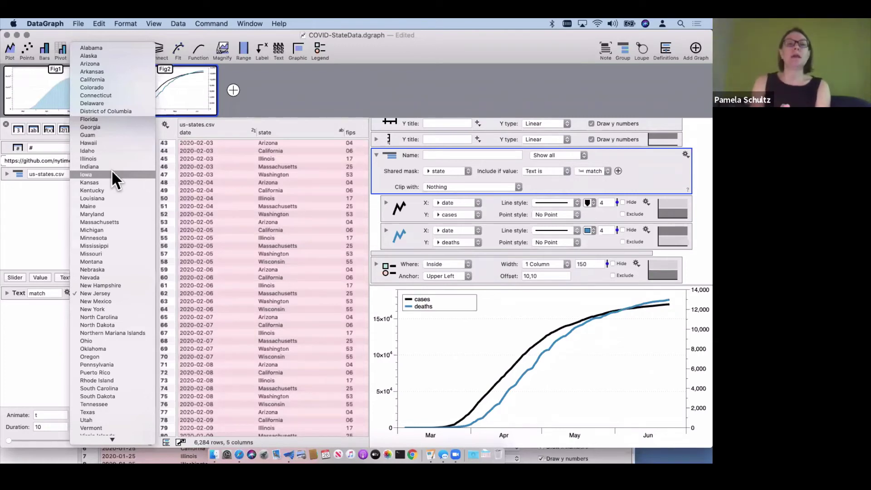
click(112, 173)
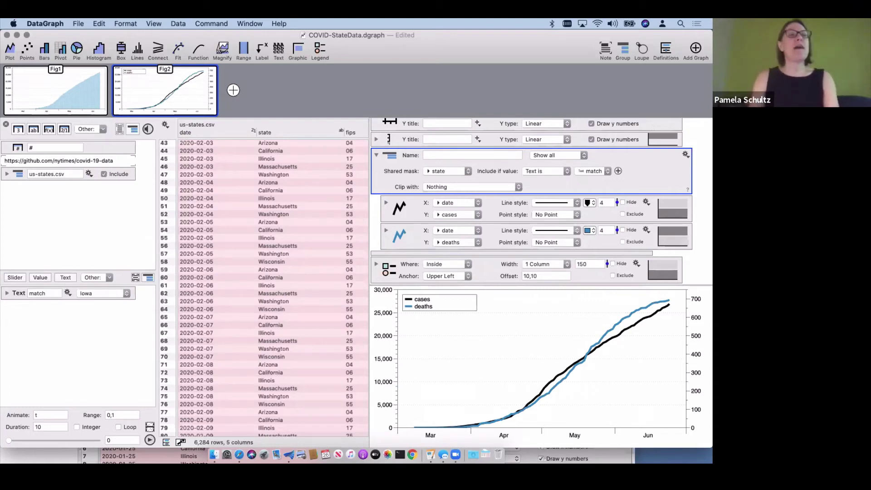
Open the online example files, clear the search text, and select the ternary diagram with color scheme option
click(77, 24)
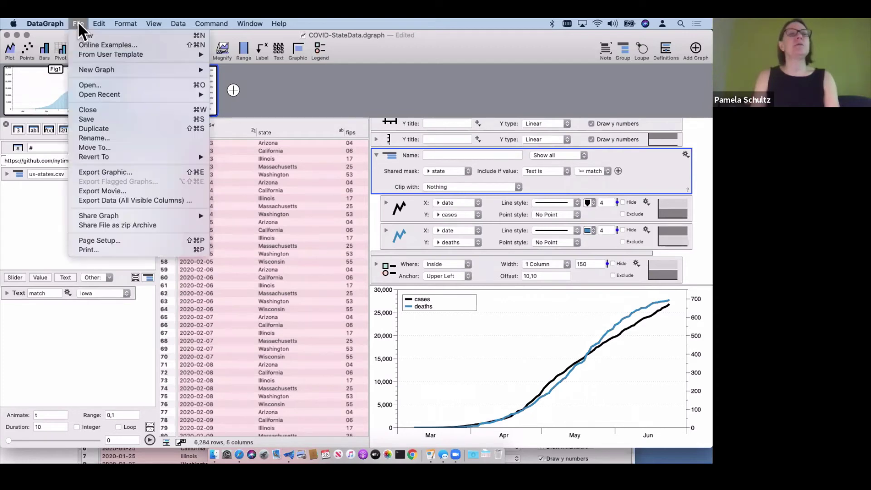
click(81, 45)
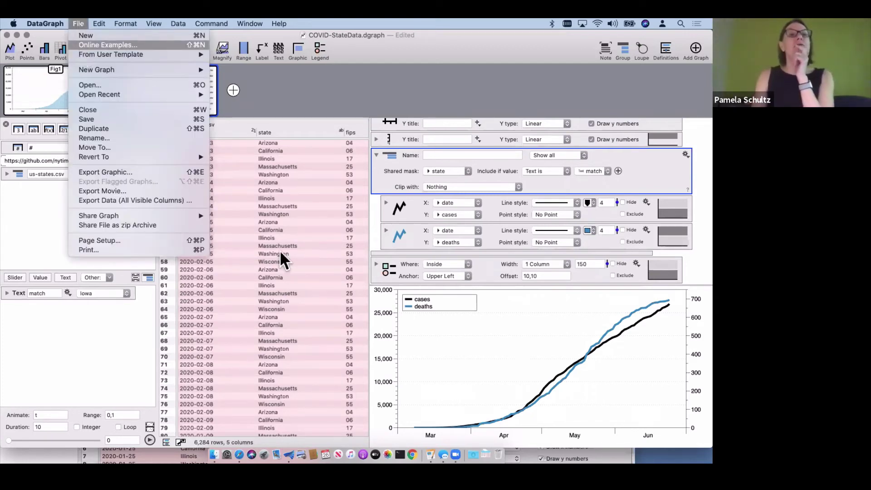
scroll(334, 214, down, 1)
key(BackSpace)
key(BackSpace)
key(BackSpace)
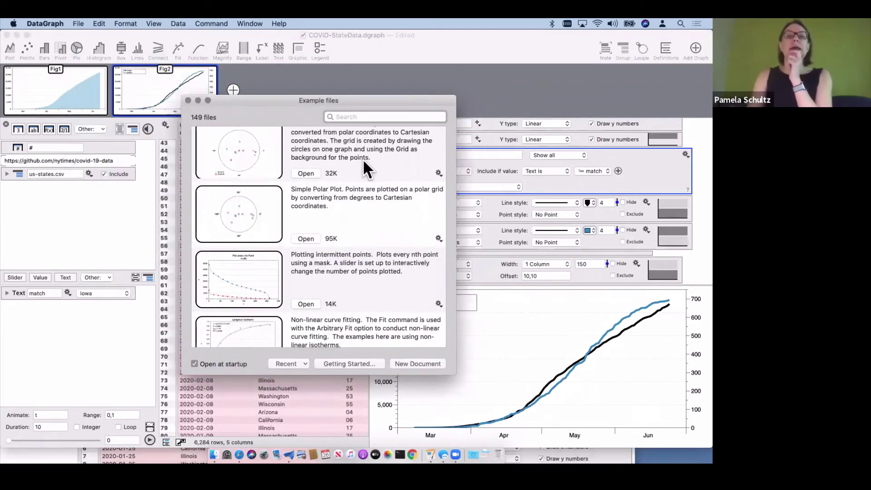
click(239, 167)
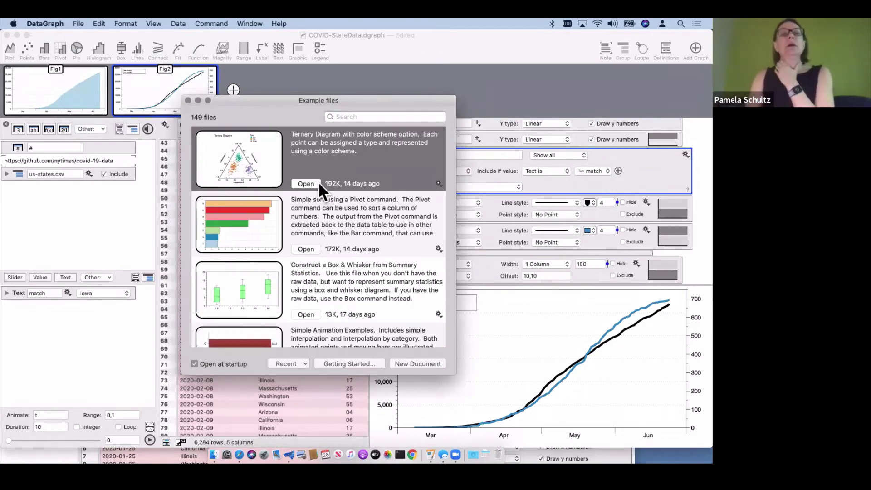
Search the example files for "terna" and open the ternary diagram with color scheme option
click(352, 117)
text(tern)
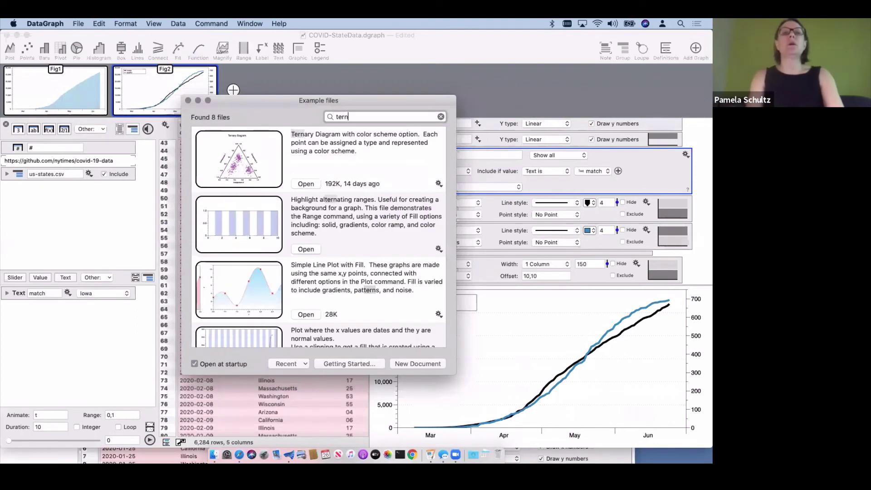
text(a)
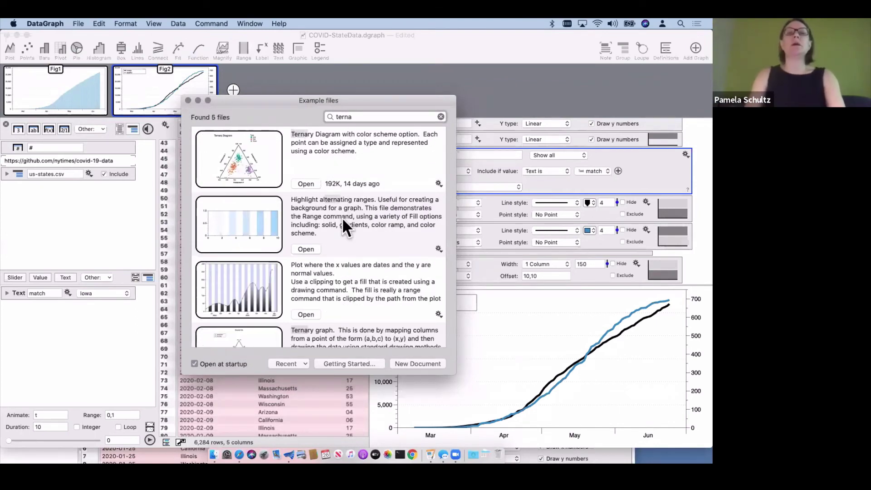
scroll(343, 217, down, 5)
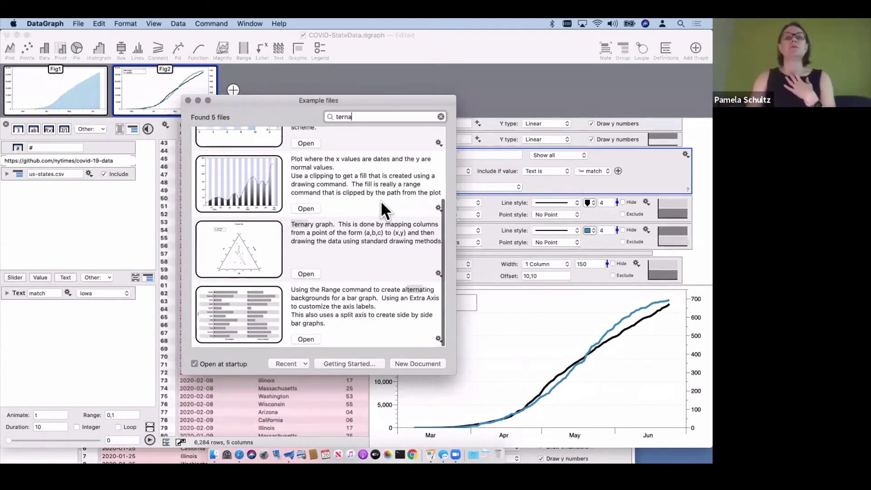
scroll(380, 201, up, 3)
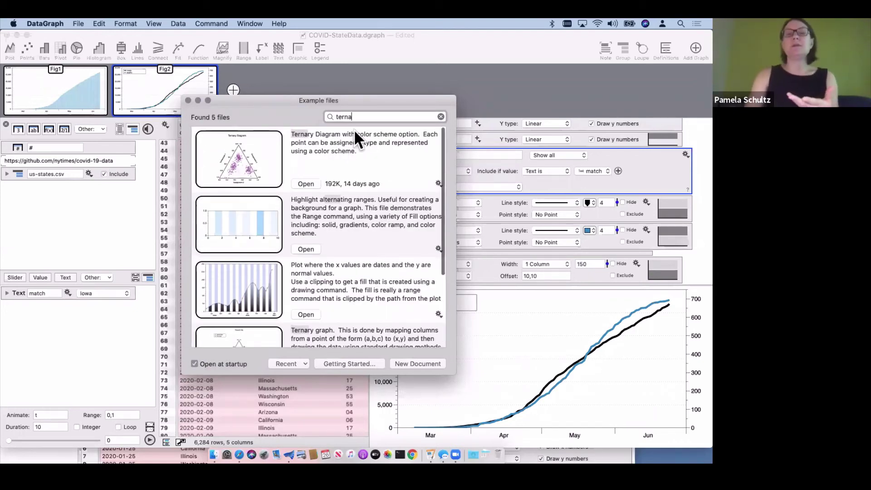
key(BackSpace)
click(306, 182)
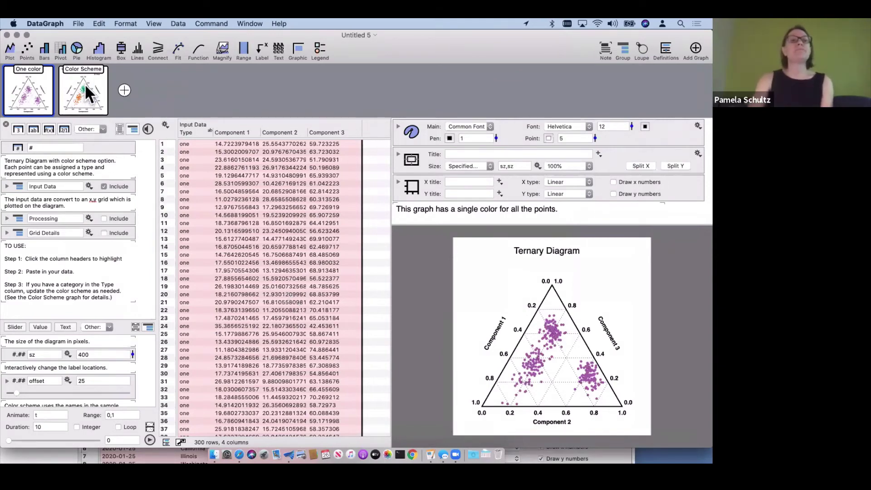
click(103, 129)
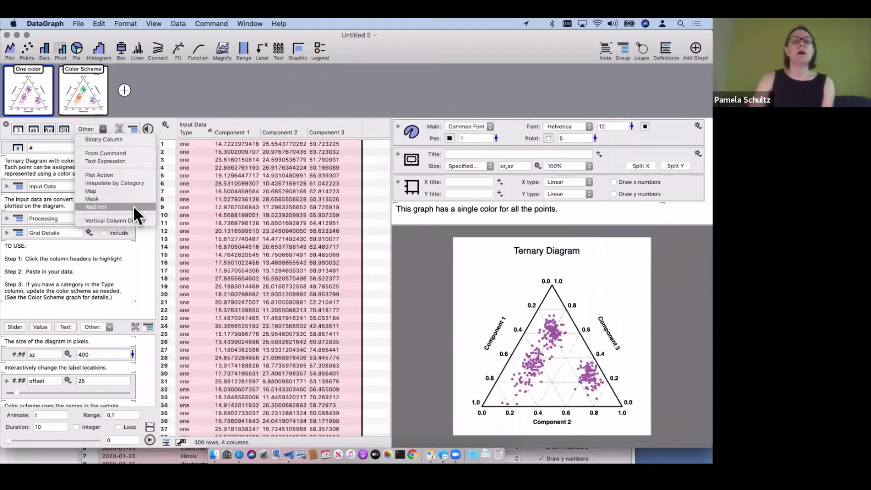
click(143, 258)
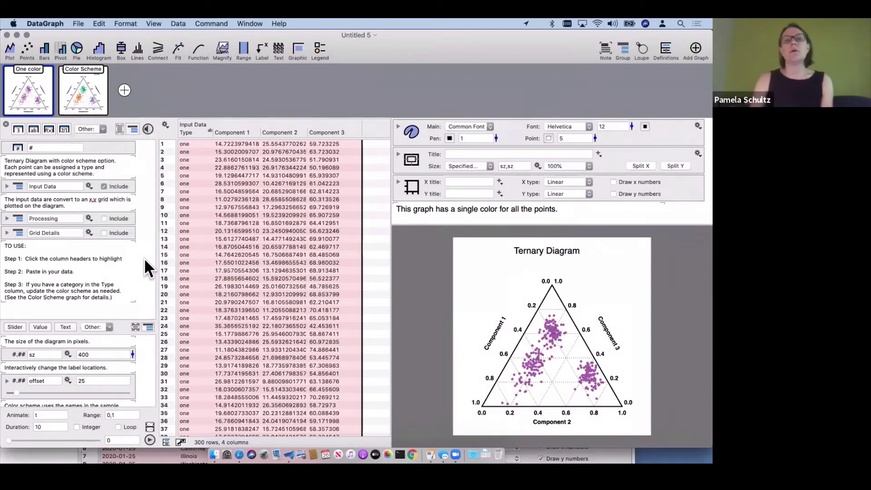
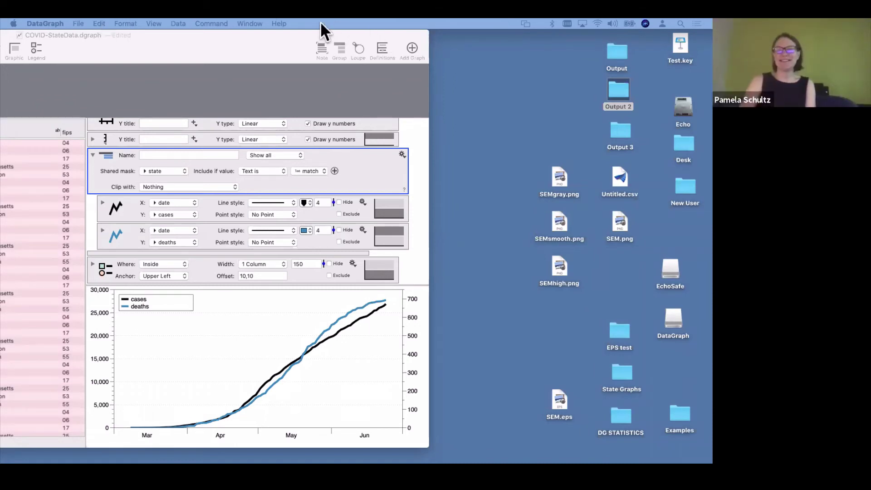
Shift the COVID-StateData.dgraph window, launch Terminal through a system search, and reposition its window over the document
drag(78, 54, 111, 55)
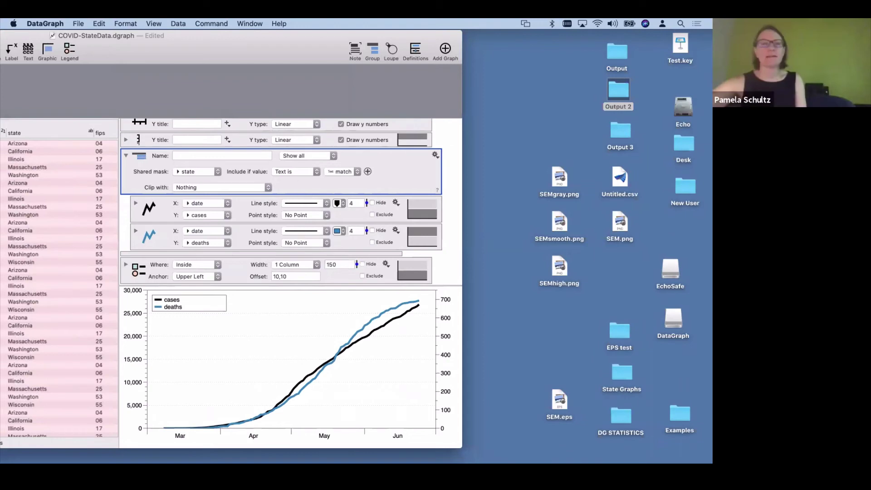
key(super+space)
text(termoinal)
key(super+BackSpace)
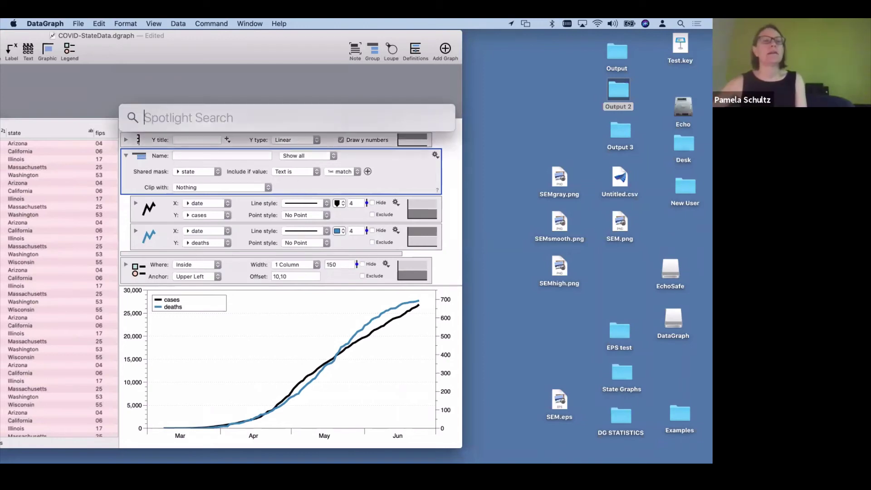
text(termin)
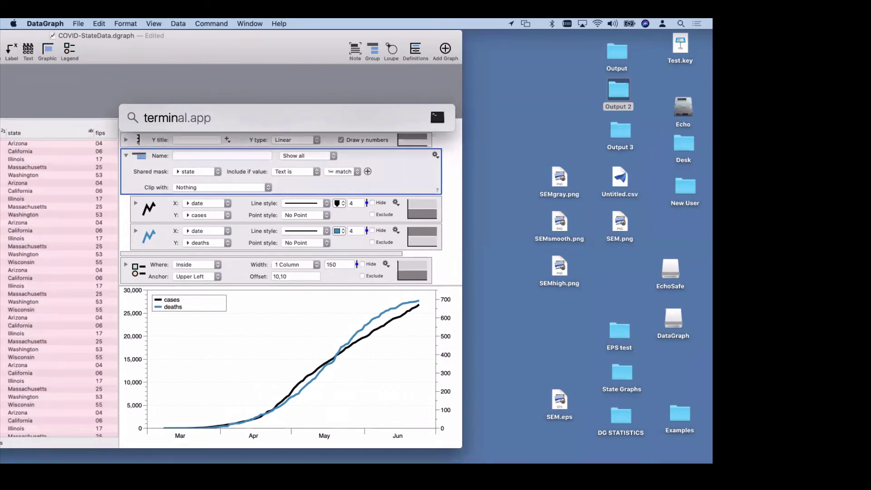
key(Return)
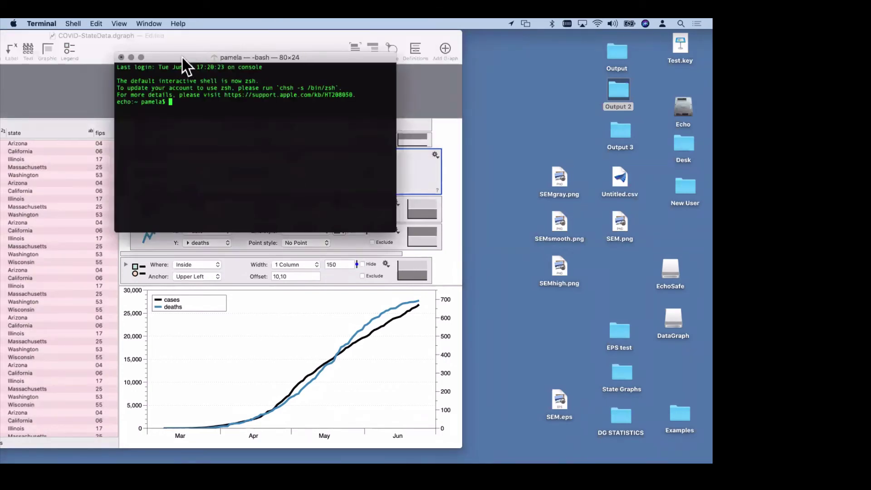
drag(182, 56, 320, 132)
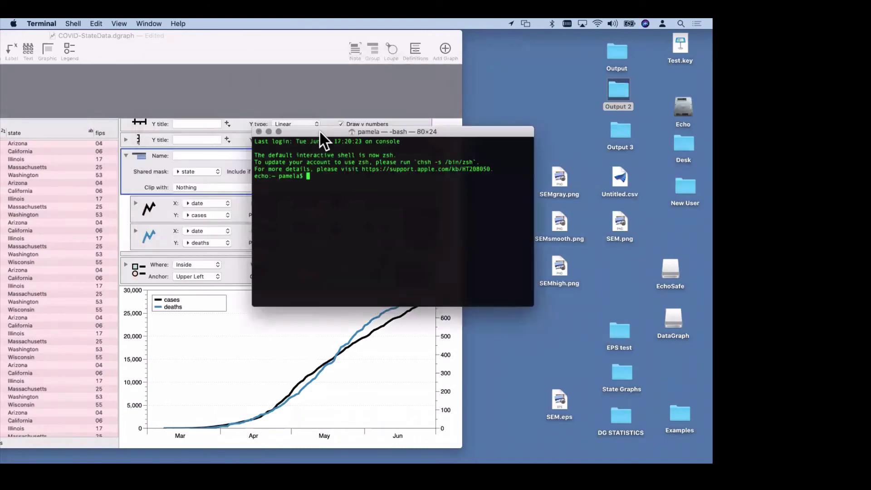
List the contents of the bin folder with "ls bin/"
text(ls bin/l)
key(BackSpace)
key(Return)
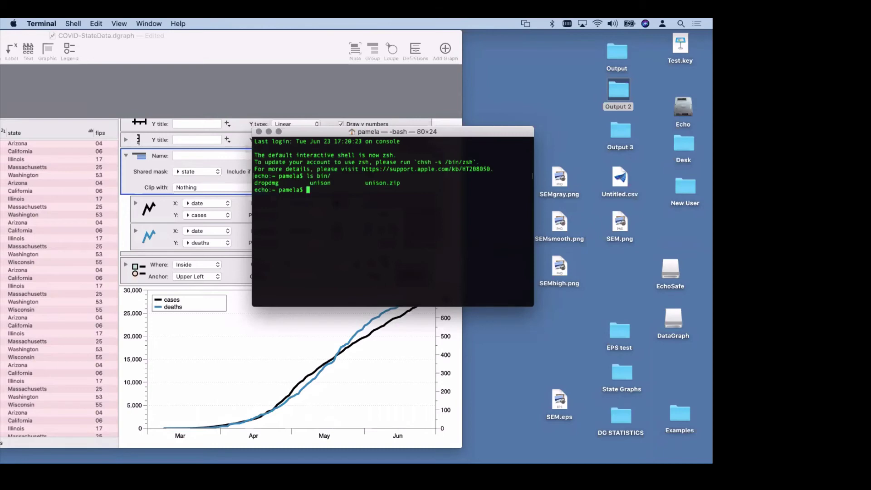
text(DataG)
key(BackSpace)
key(BackSpace)
key(BackSpace)
key(BackSpace)
key(BackSpace)
text(/DataHrsaph)
key(BackSpace)
key(BackSpace)
key(BackSpace)
key(BackSpace)
key(BackSpace)
key(BackSpace)
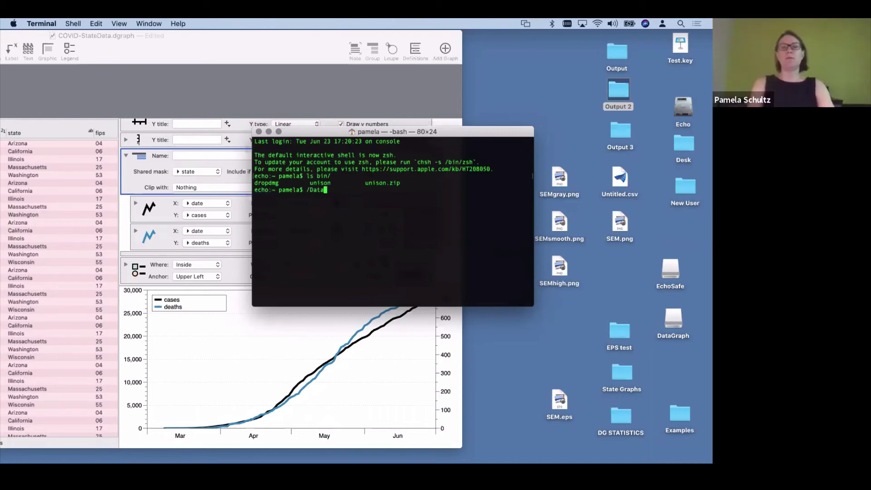
text(G)
key(Tab)
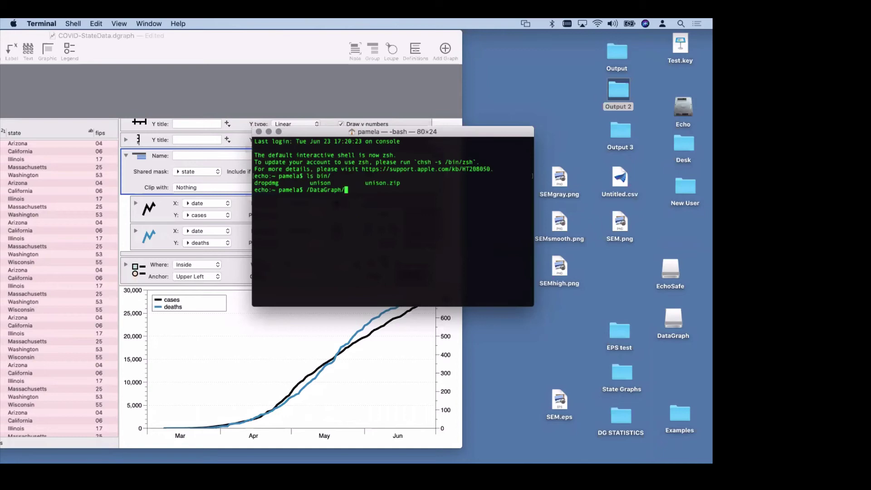
text(dgraph)
key(ctrl+a)
key(Right)
key(BackSpace)
text(preamle/)
key(ctrl+e)
key(ctrl+u)
Copy the dgraph command-line tool to the current folder with "cp /Applications/DataGraph.app/Contents/Library/dgraph ."
text(cp /A)
key(Tab)
text(Da)
key(Tab)
text(C)
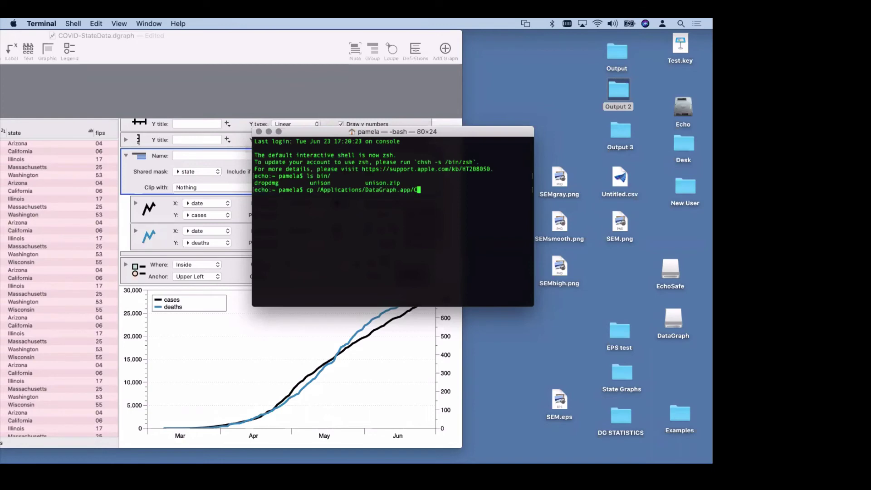
key(Tab)
text(L)
key(Tab)
text(d)
key(Tab)
text(.)
key(Return)
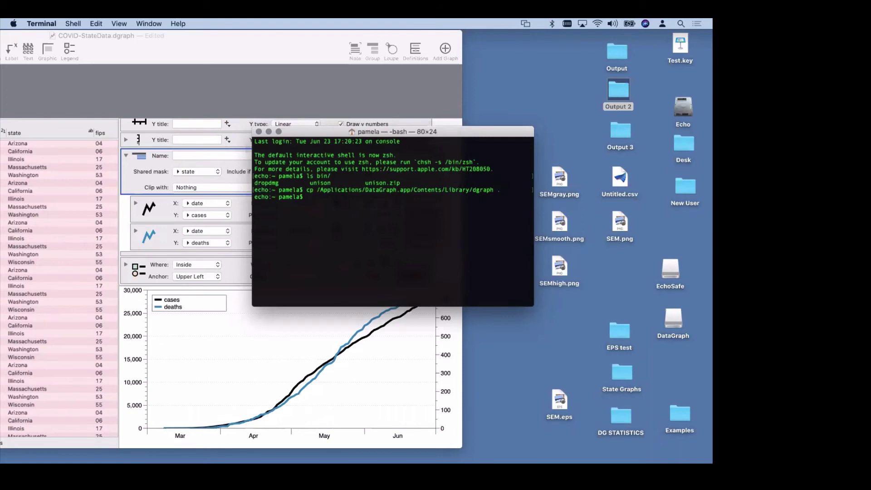
List the current folder in long format with "ls -l" to check for the copied dgraph tool
text(;s 6)
key(BackSpace)
key(BackSpace)
key(BackSpace)
key(BackSpace)
text(ls -l)
key(Return)
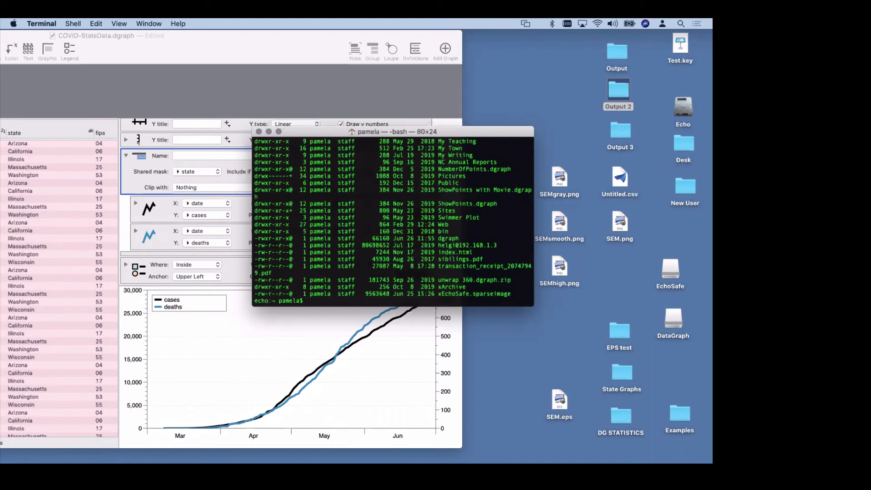
Clear the terminal display and list the bin folder in long format with "ls -l bin"
text(ls -l)
key(ctrl+l)
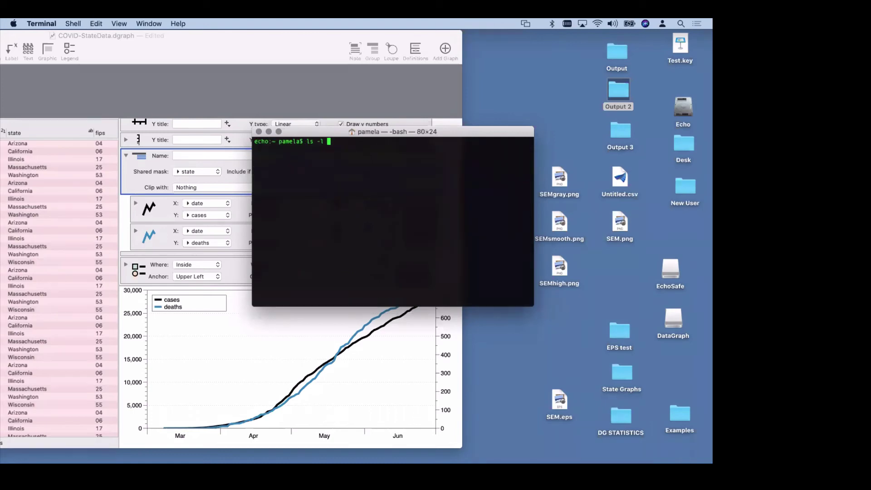
text(bin)
key(Return)
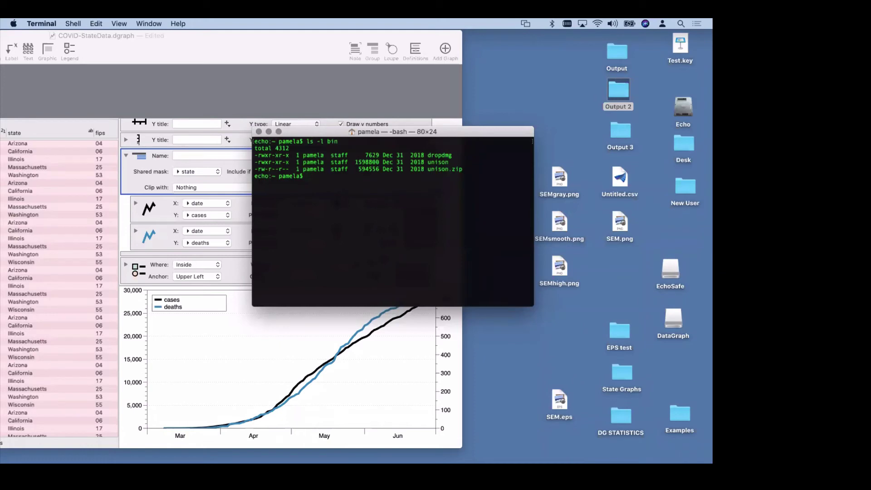
double_click(372, 155)
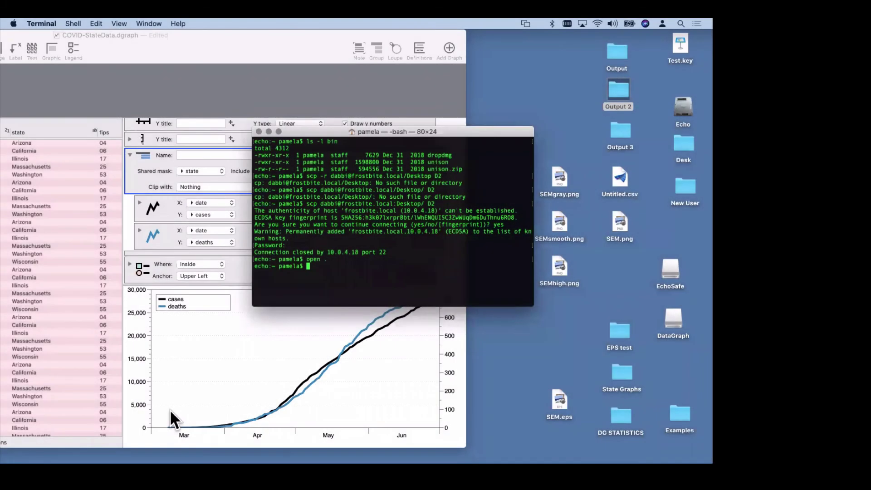
Switch to DataGraph, create a new document and add three number columns to it
click(171, 405)
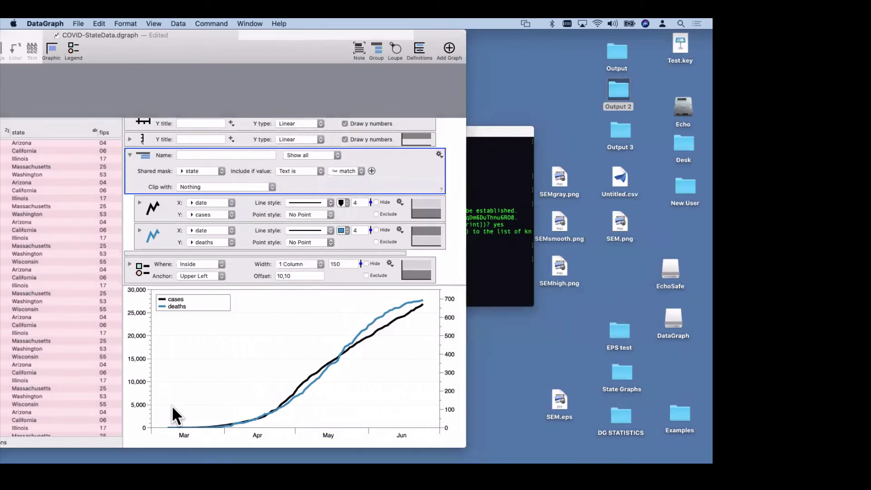
key(super+n)
click(29, 142)
click(29, 142)
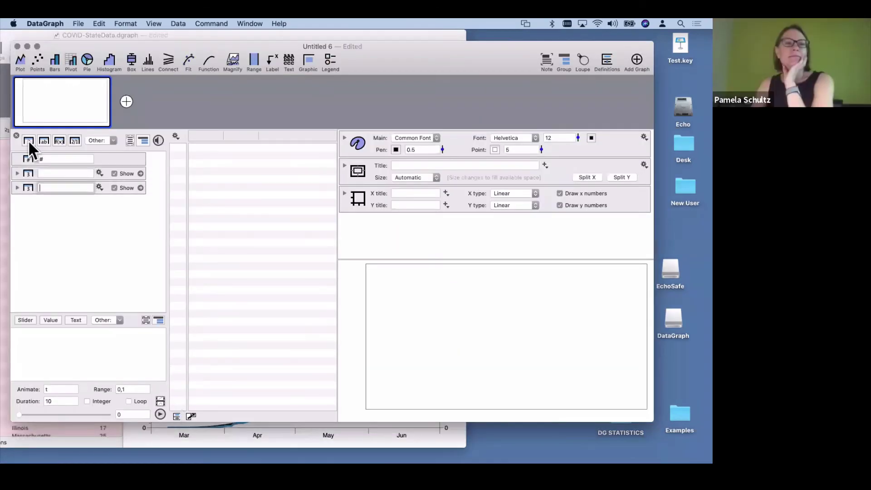
click(28, 142)
Name the three number columns A, B and C
click(78, 173)
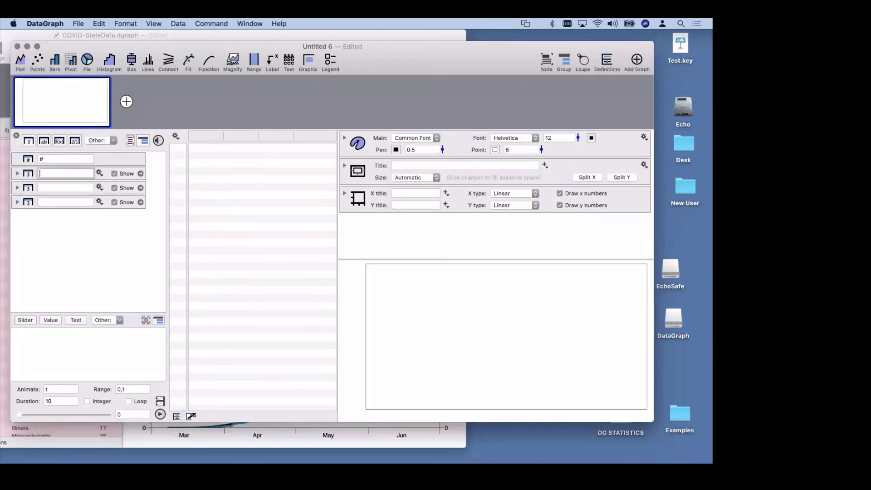
text(A)
key(Tab)
text(B)
key(Tab)
text(C)
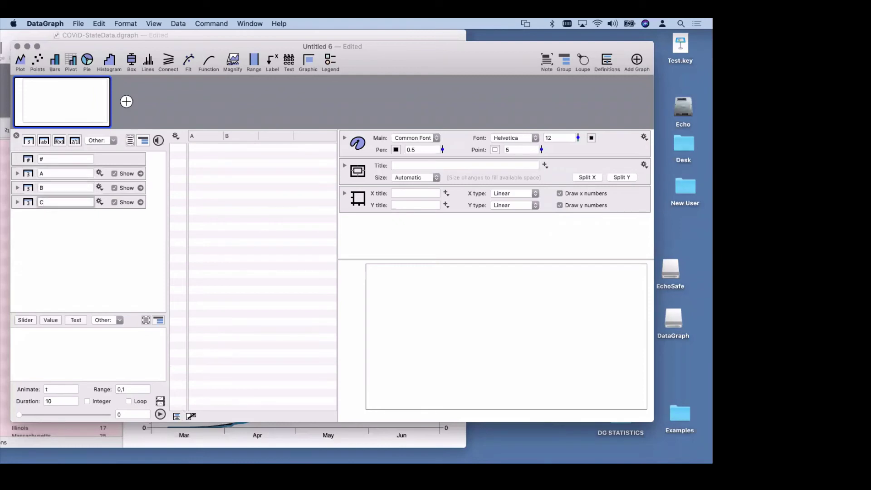
Enter the values 1, 4, 2, 4 and 5 in rows 1 to 5 of column A
key(Tab)
text(1)
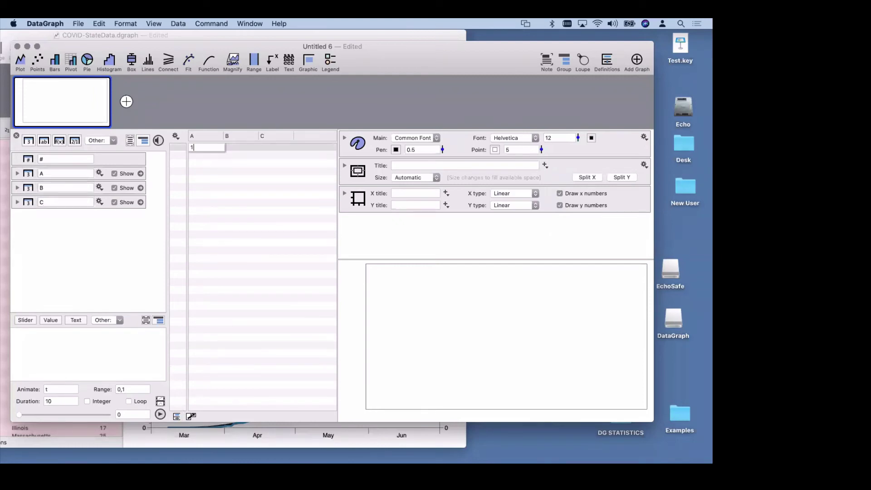
key(Return)
text(4)
key(Return)
text(2)
key(Return)
text(4)
key(Return)
text(5)
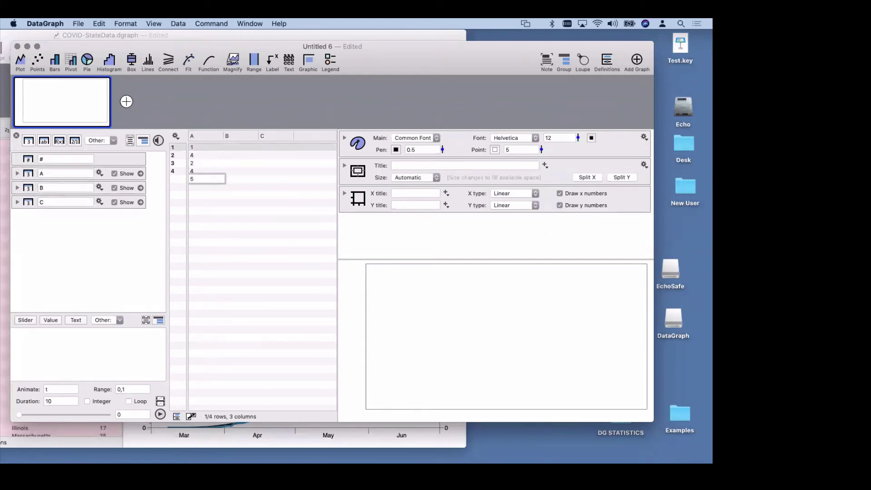
Enter the values 2, 4, 1, 2 and 5 in rows 1 to 5 of column B
key(Tab)
text(2)
key(Return)
text(4)
key(Return)
text(1)
key(Return)
text(2)
key(Return)
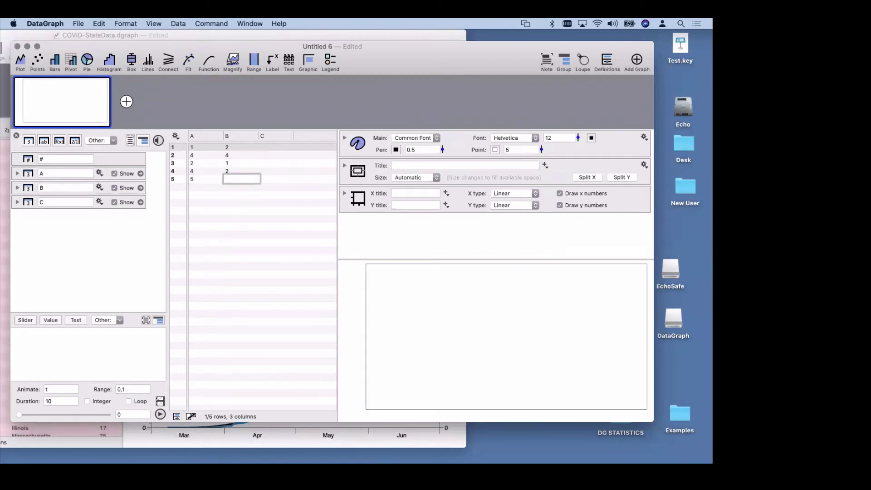
key(Return)
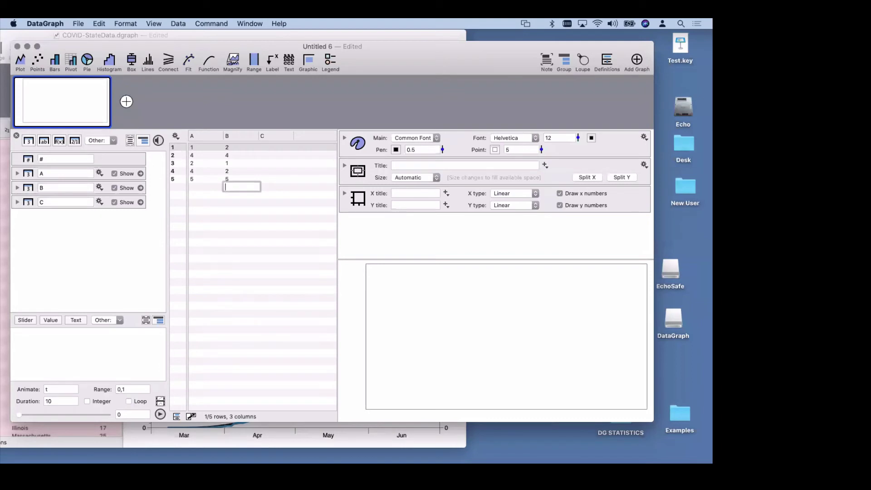
Add a Points graph with column A as X and column B as Y
click(205, 136)
shift+click(241, 136)
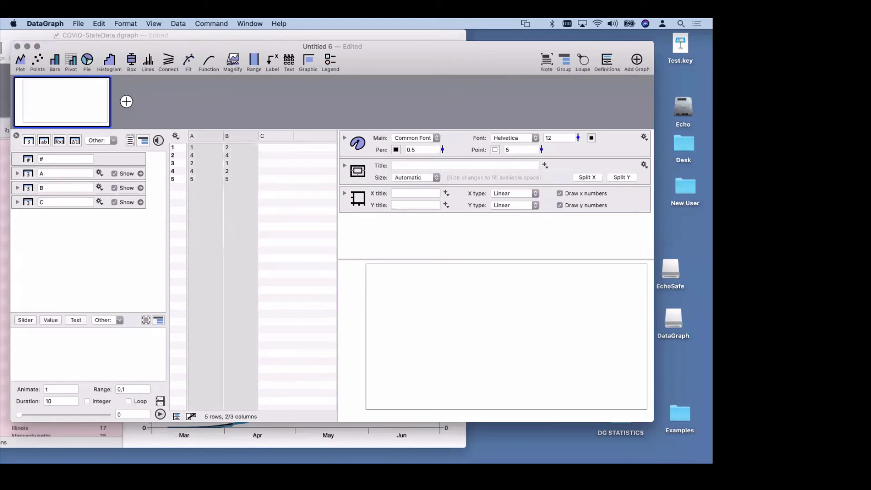
click(37, 62)
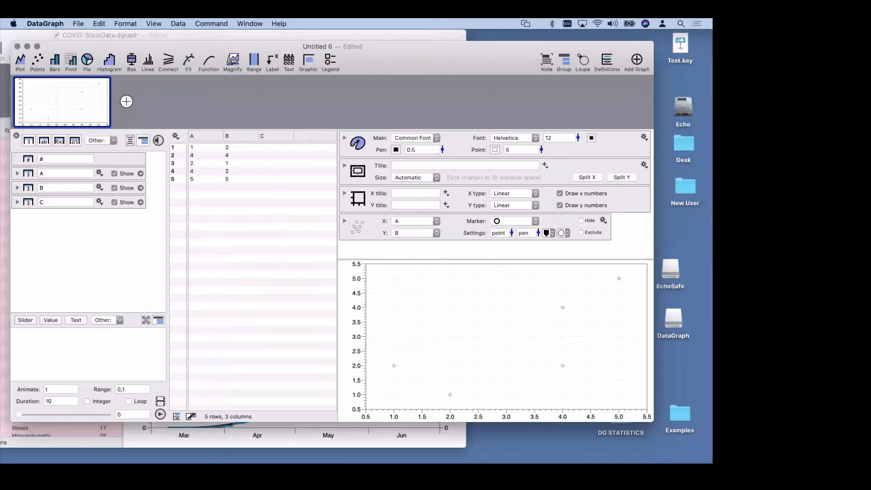
Add a Lines command that draws X Lines at the values of column A
click(204, 136)
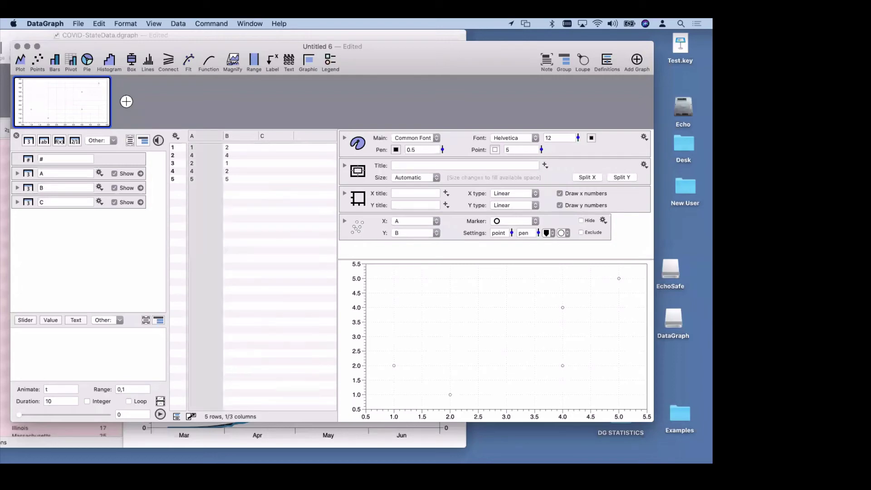
click(245, 234)
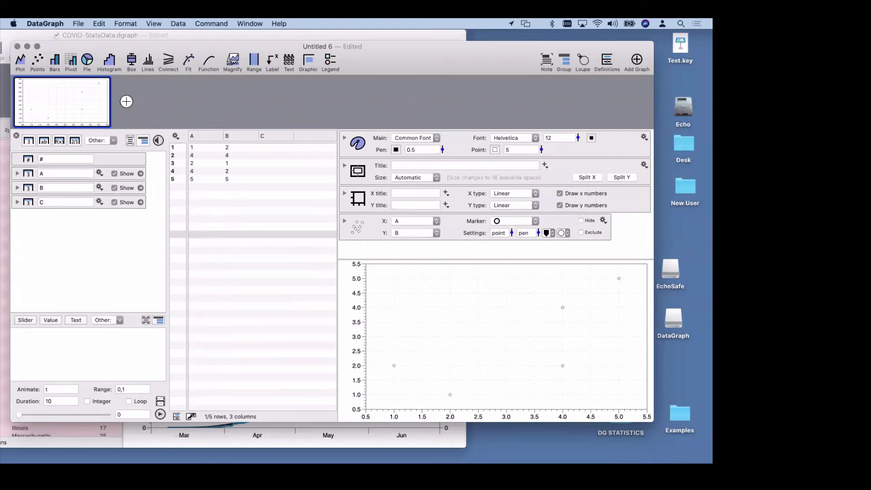
click(205, 136)
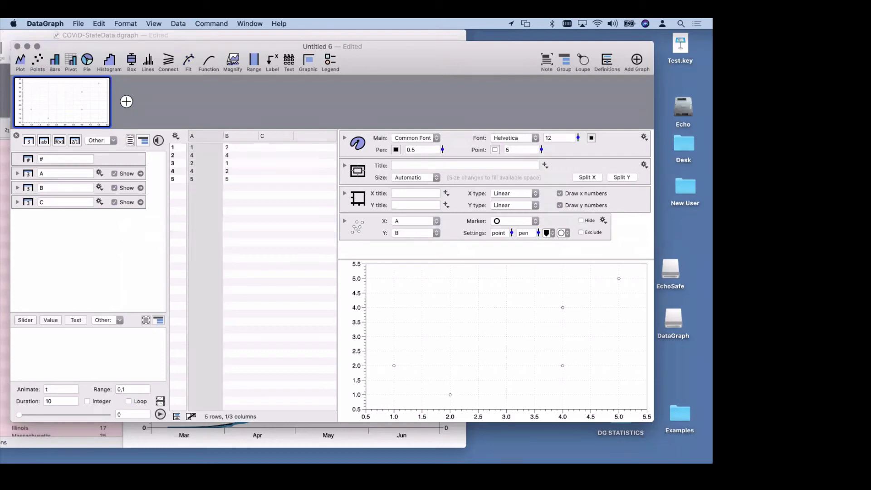
key(super+z)
key(super+shift+z)
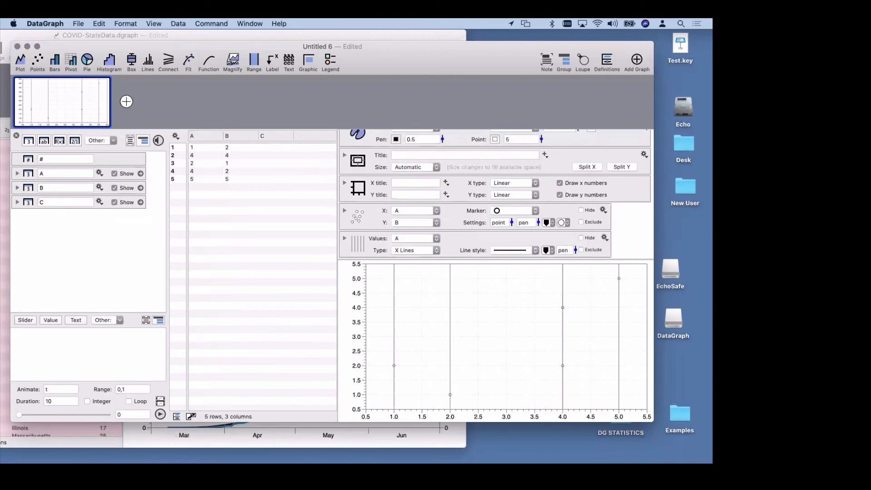
Save the document as test.dgraph in the /tmp folder
key(super+s)
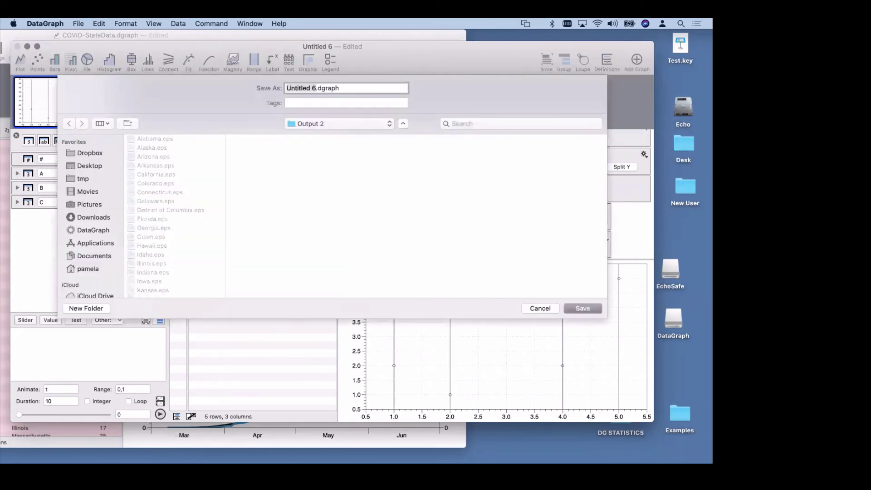
key(super+shift+g)
text(/tmp)
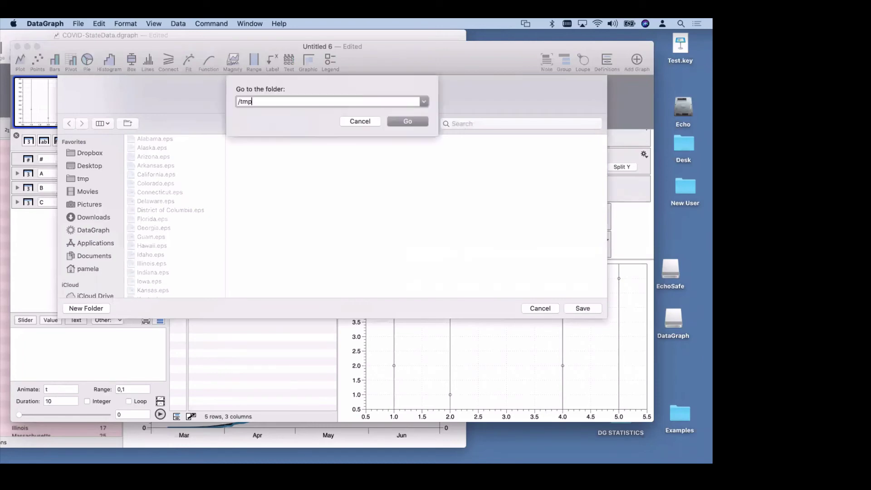
key(Return)
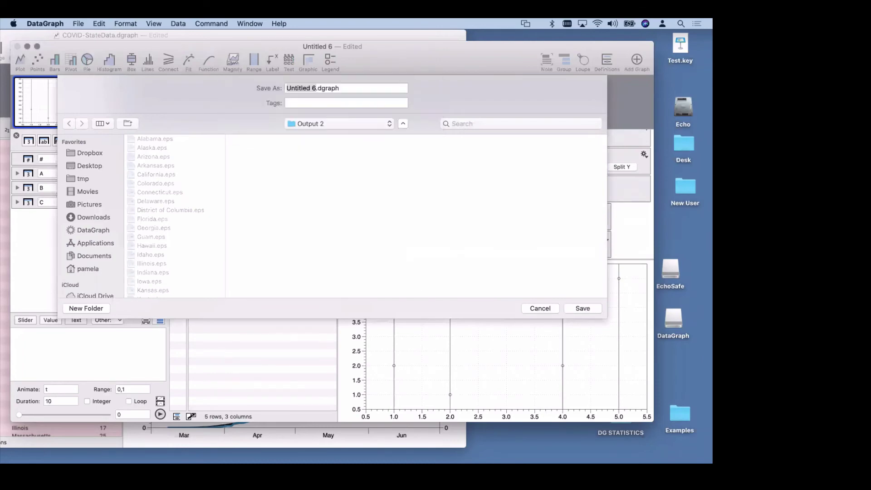
text(test)
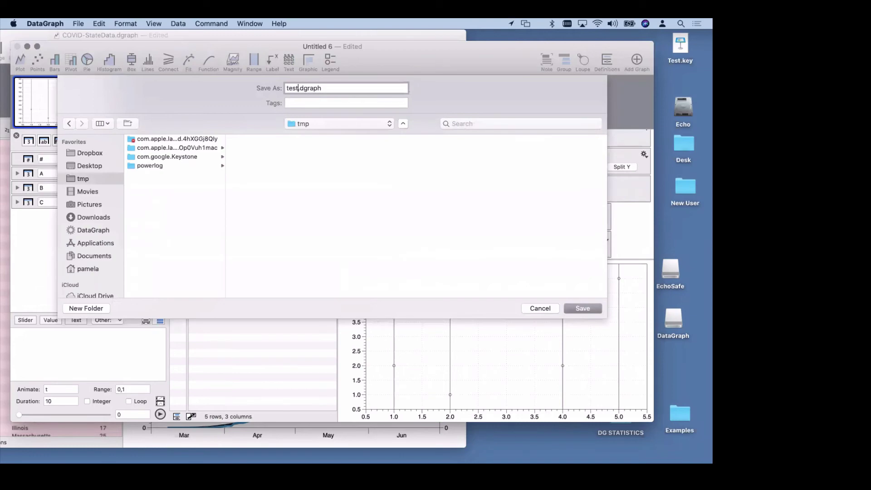
key(Return)
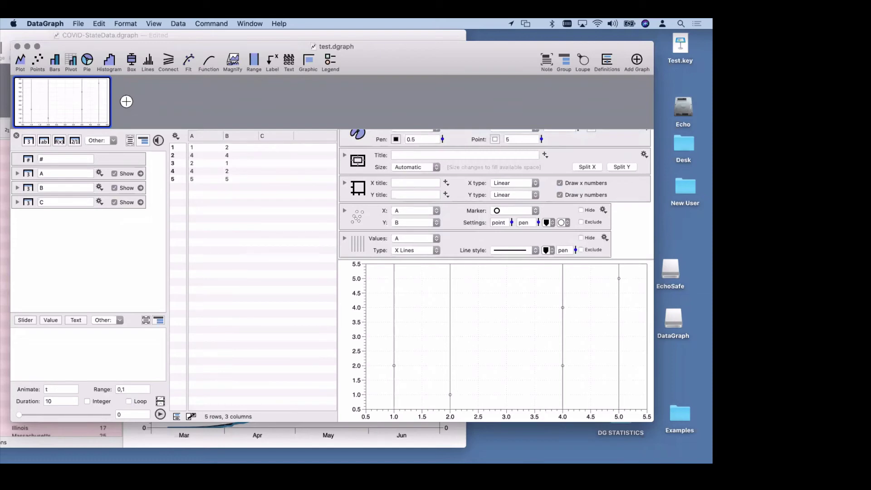
Open TextEdit and move its blank document window over the middle of the graph document
key(super+space)
text(text)
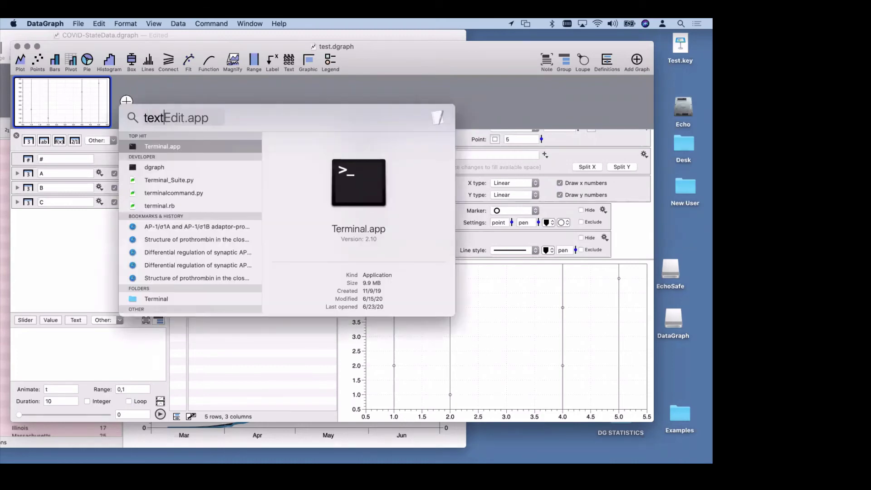
key(Return)
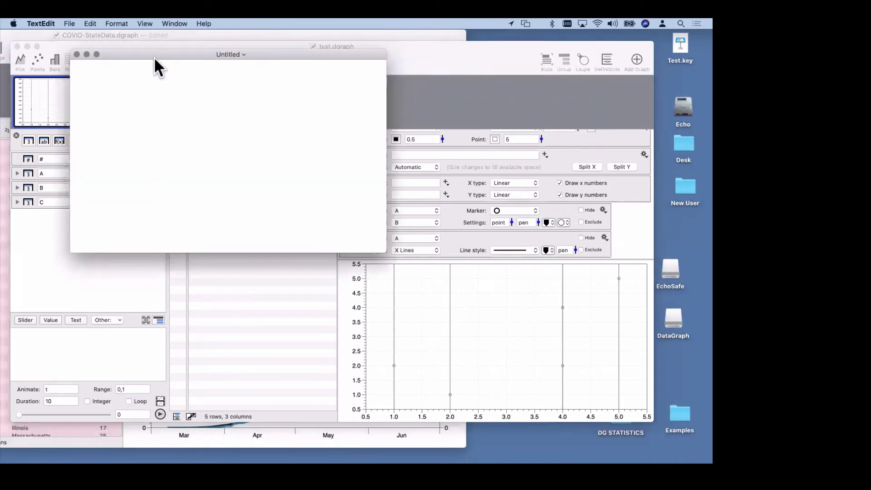
drag(154, 56, 275, 151)
Enter the tab-separated column headers first, second and third in the text document
text(A)
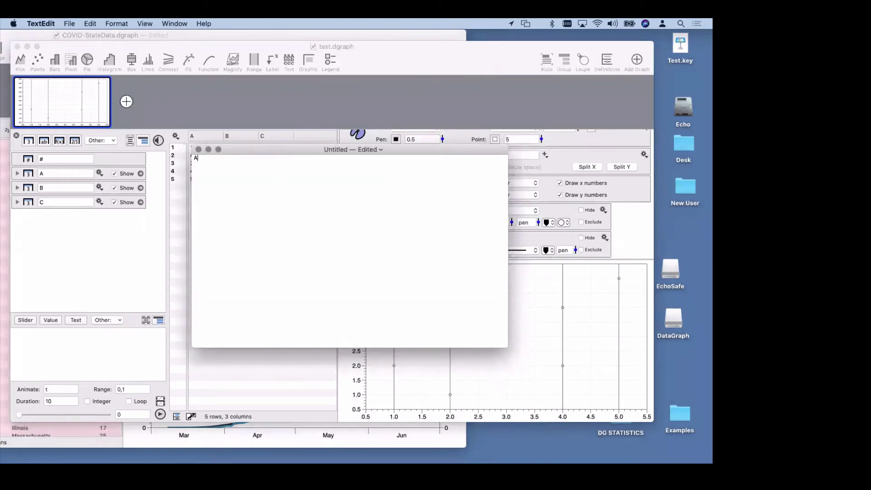
key(BackSpace)
text(first)
key(Tab)
text(second)
key(Tab)
text(third)
key(Tab)
Add three tab-separated data rows below the headers: 1 and 5, 2 and 6, 3 and 2
text(4)
key(BackSpace)
text(1)
key(Return)
text(5)
key(Return)
text(2)
key(Tab)
text(4)
key(Return)
text(3)
key(Tab)
text(2)
click(148, 21)
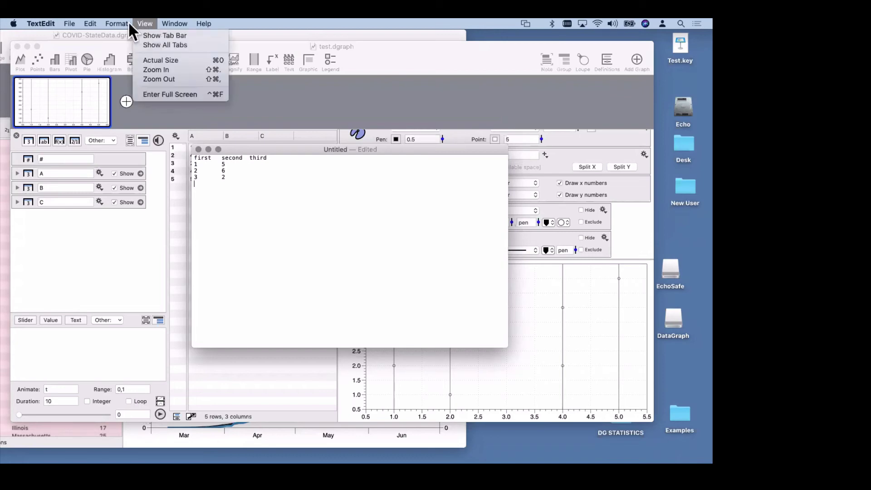
mouse_move(125, 21)
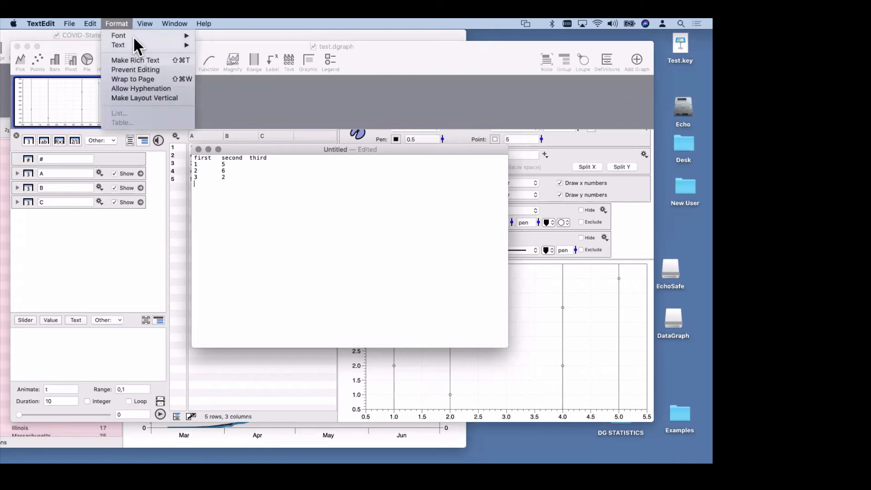
click(68, 23)
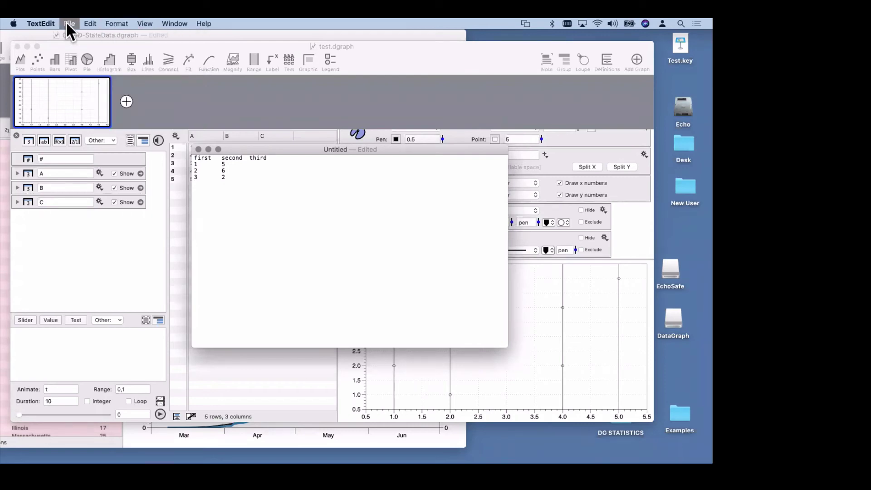
Save the text document as test.txt in the /tmp folder
key(super+s)
text(/tmp)
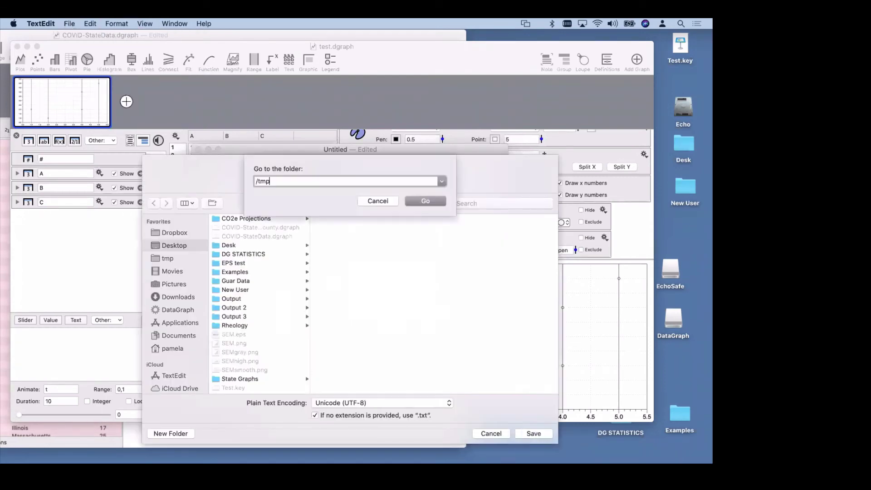
key(Return)
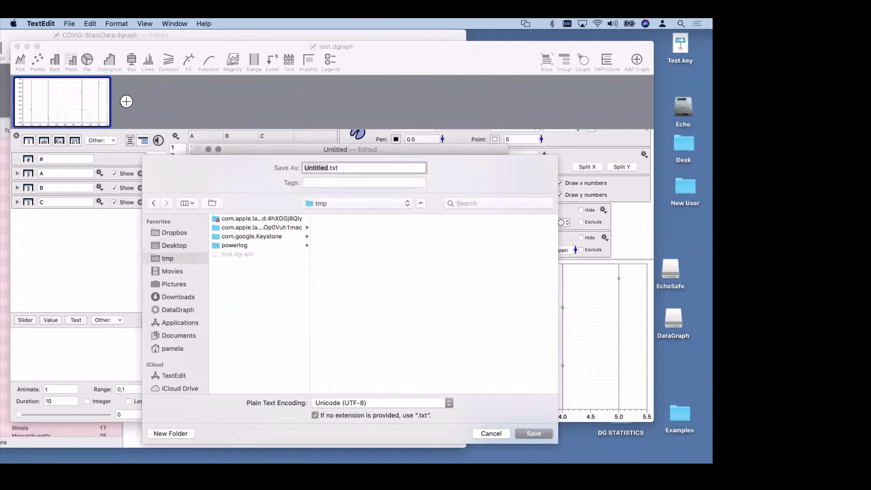
text(test)
key(Return)
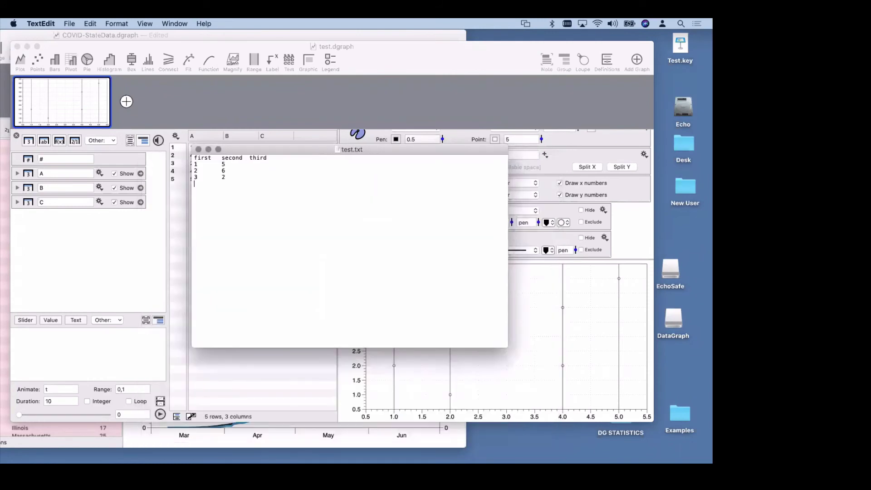
click(608, 361)
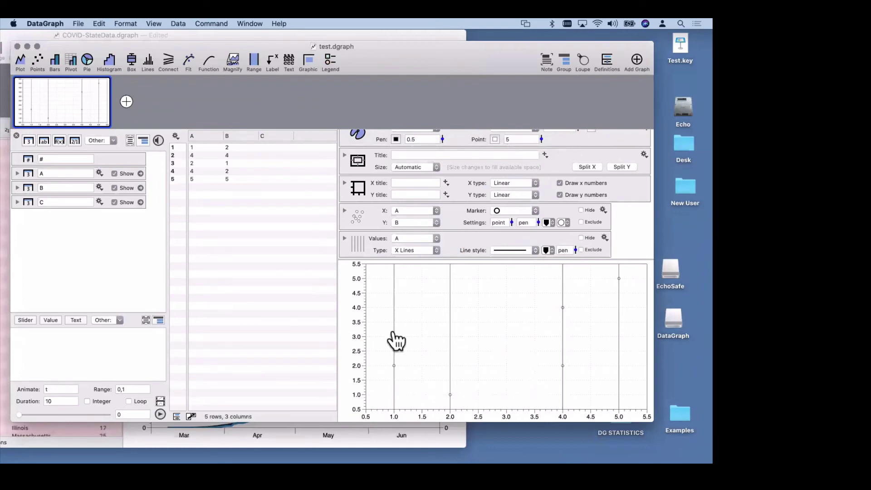
key(super+Tab)
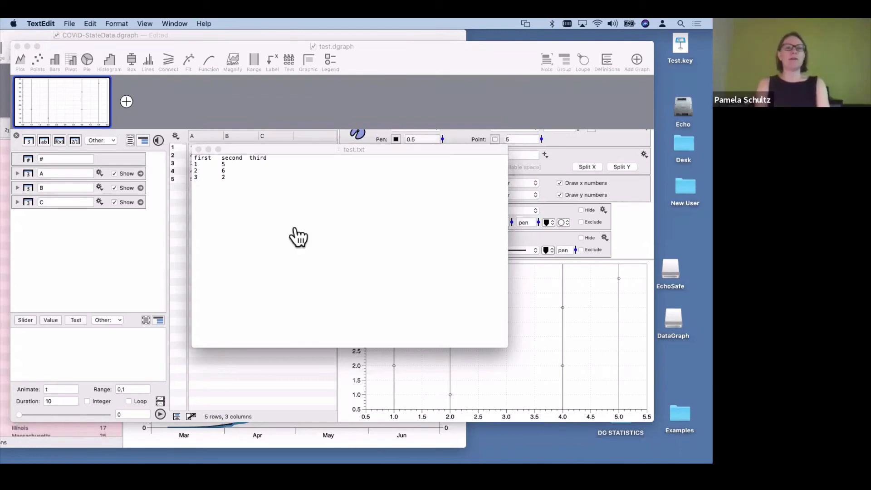
click(84, 185)
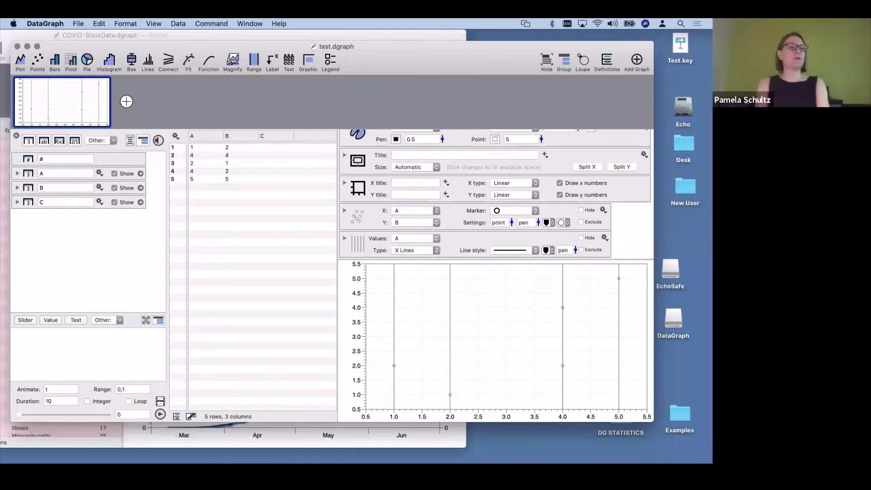
key(super+Tab)
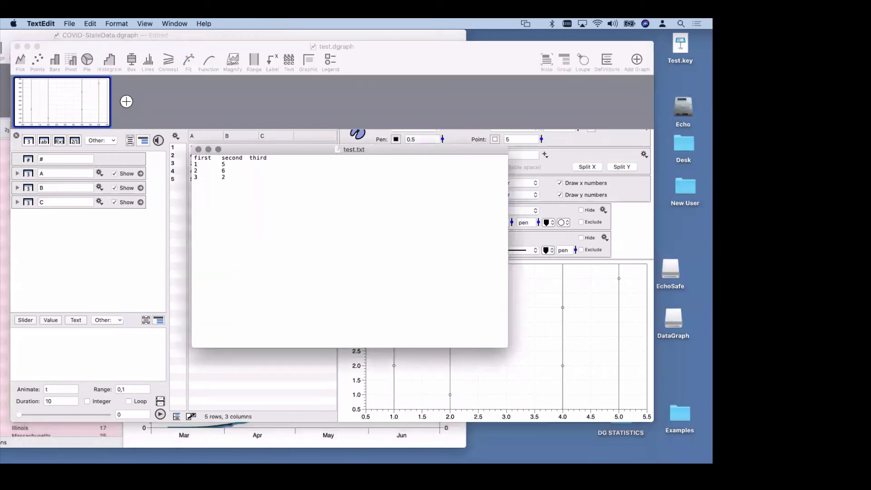
Switch to Terminal, move its window clear of the text data and list the tmp folder with "ls"
key(super+Tab)
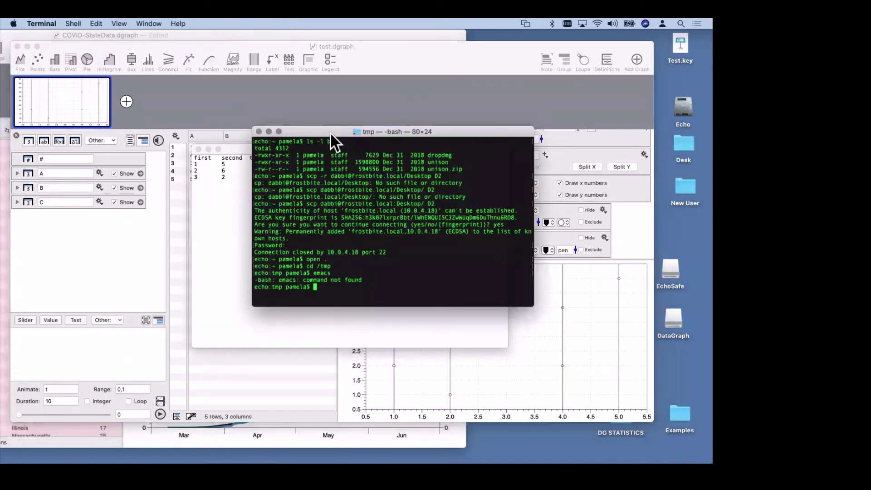
drag(331, 133, 477, 169)
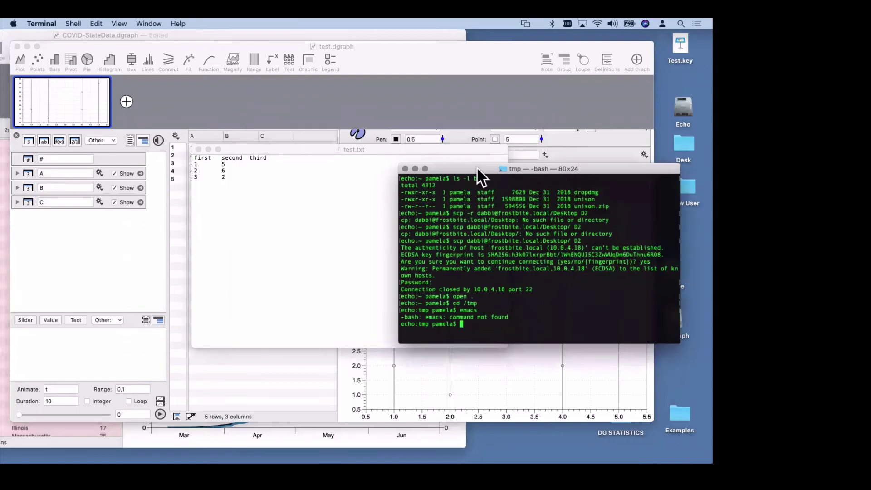
text(ls)
key(Return)
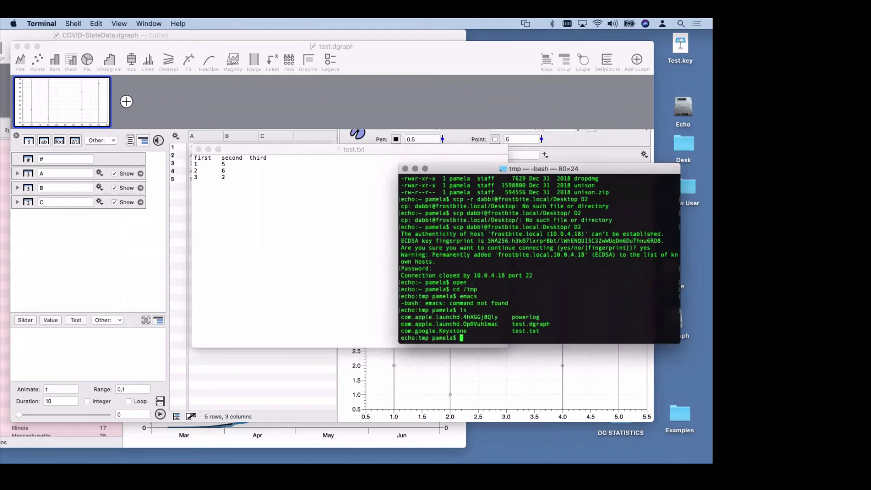
Close the test.dgraph window and list the ~/bin folder in Terminal with "ls -l ~/bin"
click(17, 46)
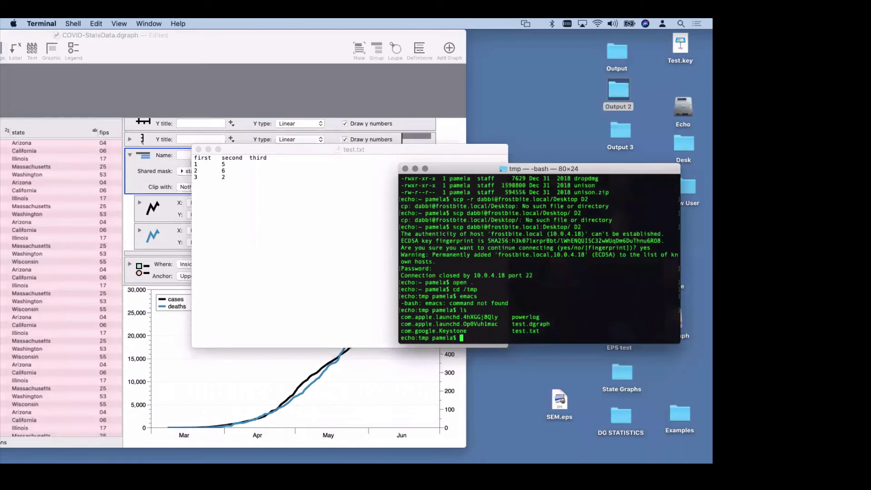
text(~/bin/dropdmg)
key(BackSpace)
key(BackSpace)
key(BackSpace)
key(BackSpace)
key(BackSpace)
key(BackSpace)
key(BackSpace)
key(BackSpace)
key(BackSpace)
key(BackSpace)
key(BackSpace)
key(BackSpace)
key(BackSpace)
text(ls -l)
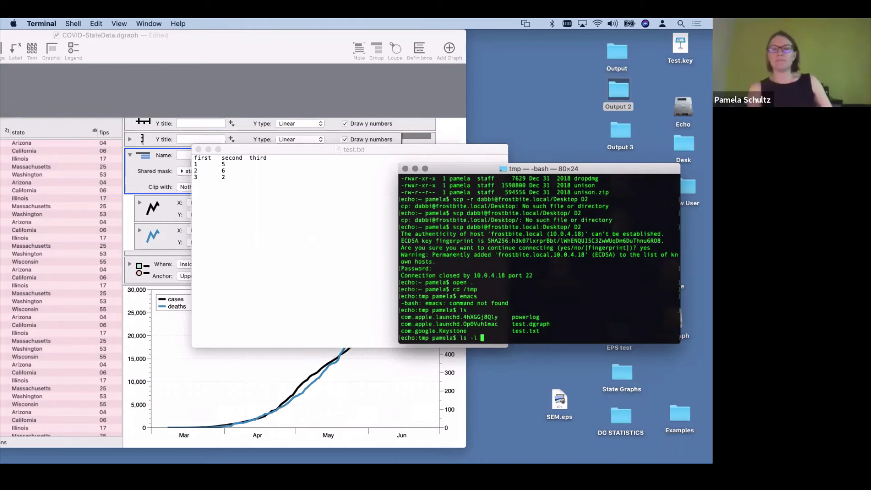
text( ~/bin)
key(Return)
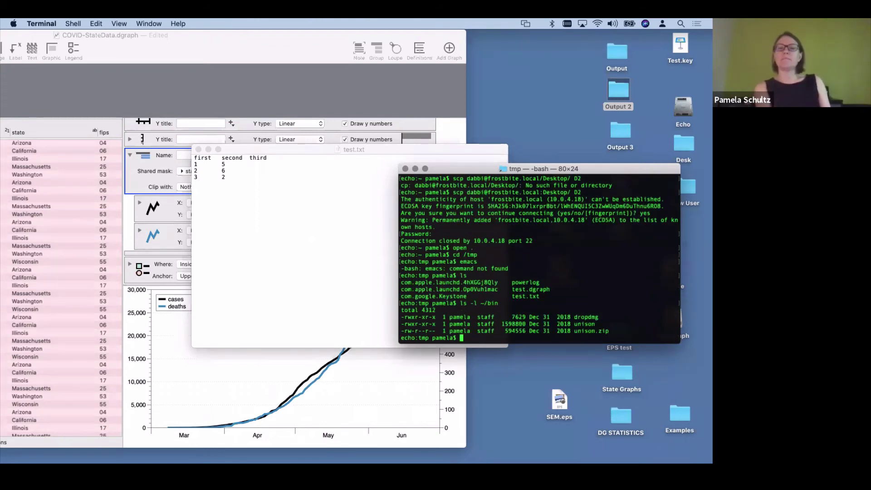
Copy the command-line tool with "cp /Applications/DataGraph.app/Contents/Library/dgraph ~/bin/"
text(c)
key(BackSpace)
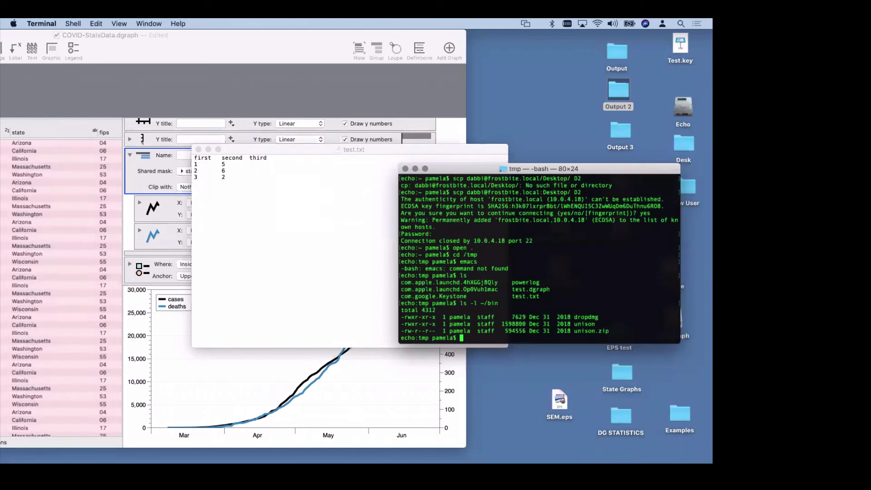
text(cp)
text(/Applications/DataGraph.app/Contents/MacOS/)
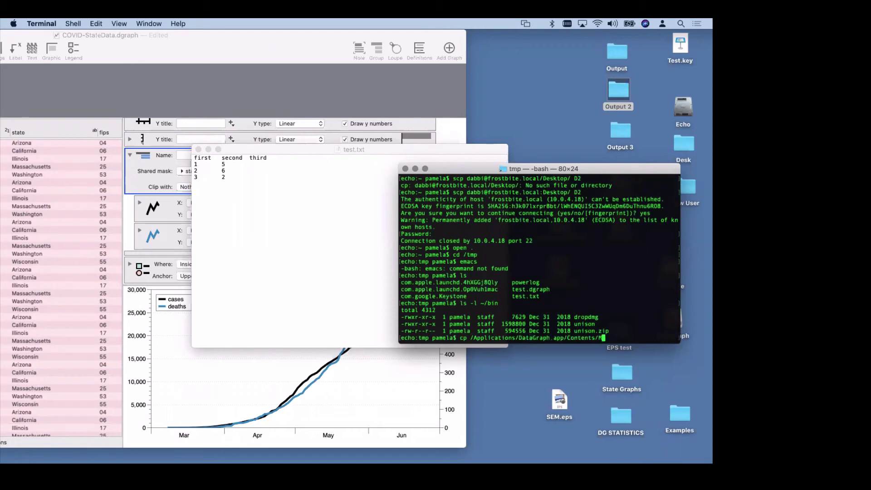
key(BackSpace)
key(BackSpace)
key(BackSpace)
key(BackSpace)
key(BackSpace)
key(BackSpace)
text(Library/dgraph)
text( .)
key(BackSpace)
text(~/bin/)
key(Return)
Run ~/bin/dgraph without arguments and once more with -help to show its usage text
text(~/bin/d)
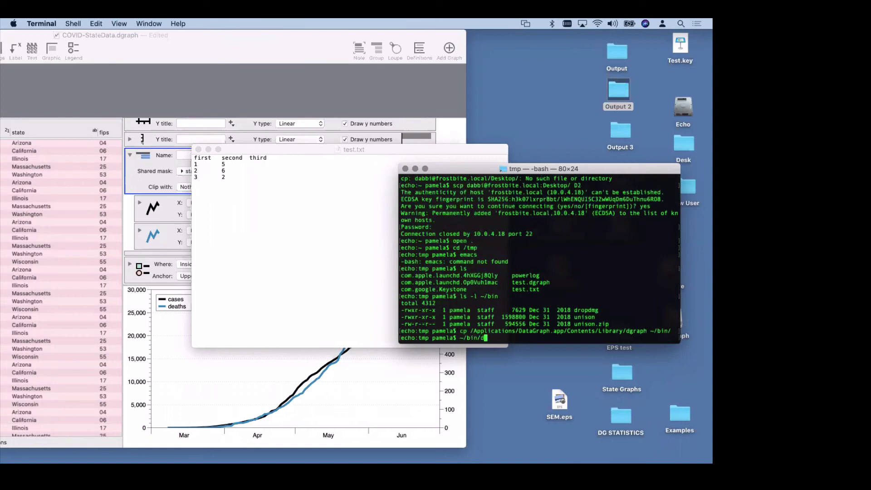
key(Tab)
key(Return)
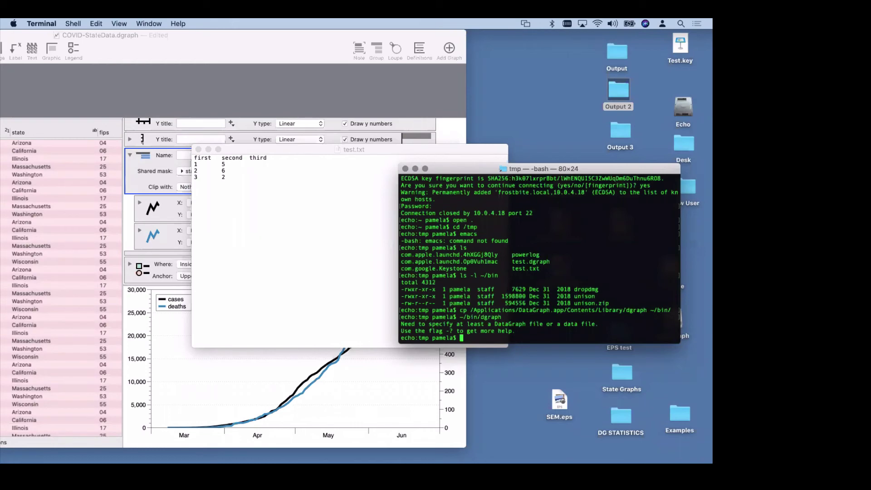
key(Up)
text(-?)
key(BackSpace)
key(BackSpace)
text(-help)
key(Return)
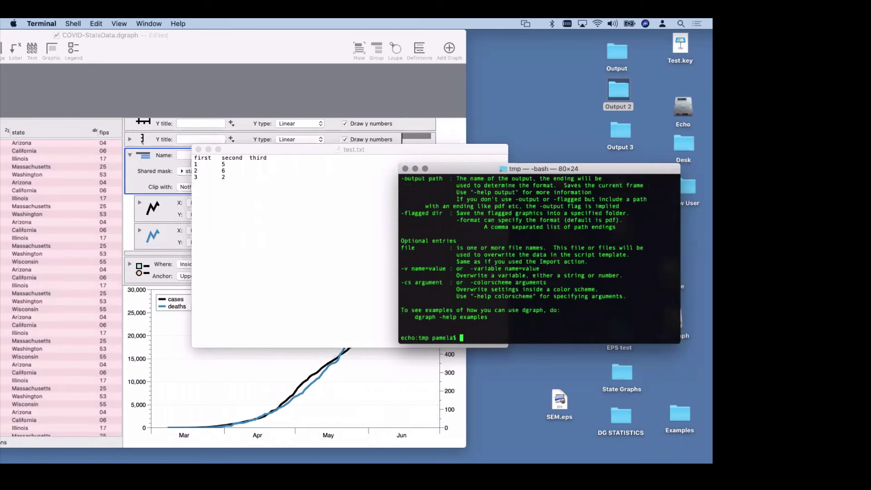
Load the text data into the graph template by running "~/bin/dgraph test.dgraph test.txt"
key(Up)
key(BackSpace)
key(BackSpace)
key(BackSpace)
key(BackSpace)
key(BackSpace)
text(test.dgraph test.)
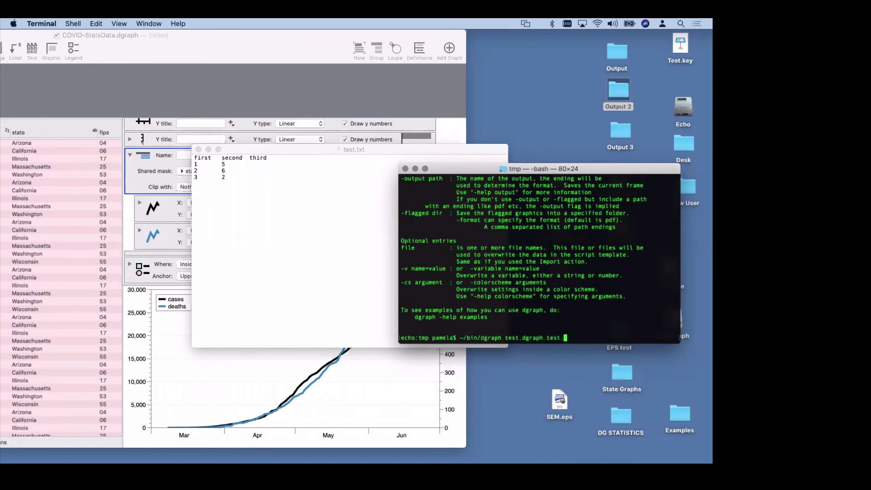
text(txt)
key(Return)
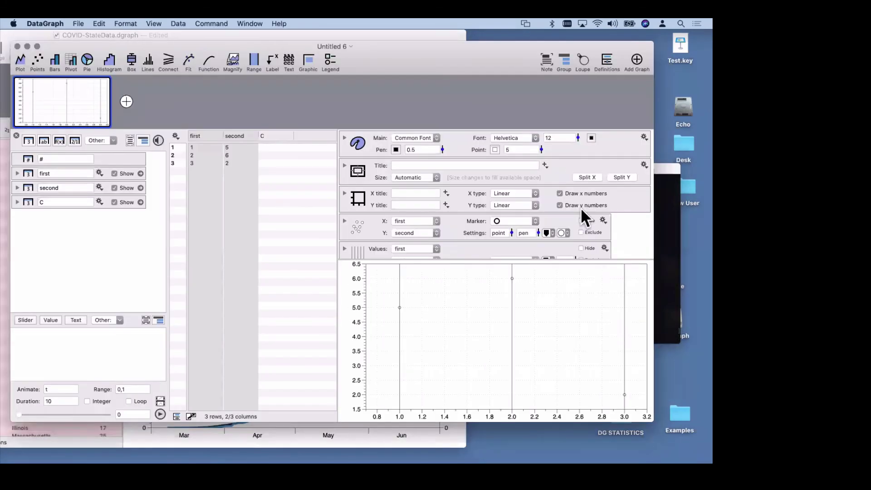
Move the Untitled 6 and Terminal windows apart and examine the imported columns and plot
drag(503, 56, 475, 55)
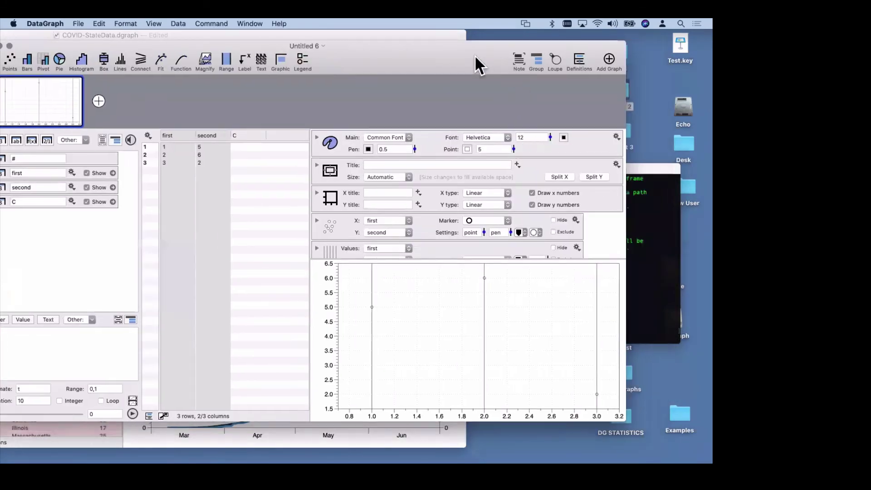
click(643, 170)
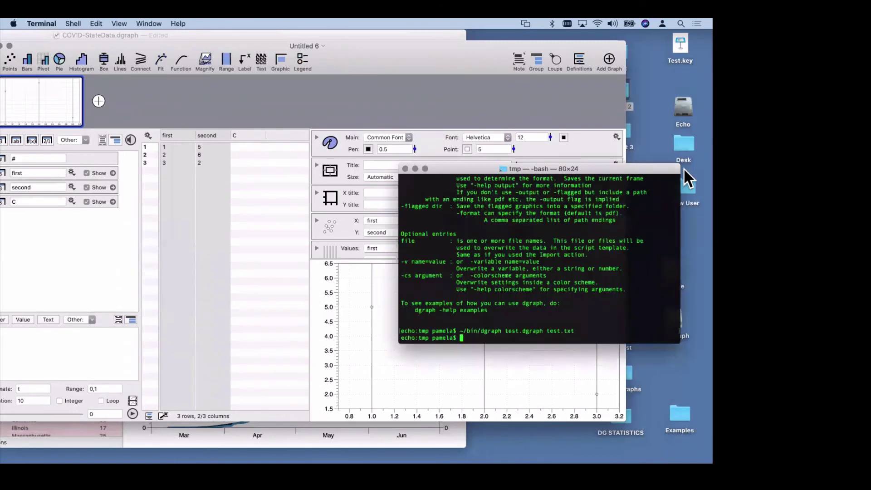
drag(644, 169, 686, 174)
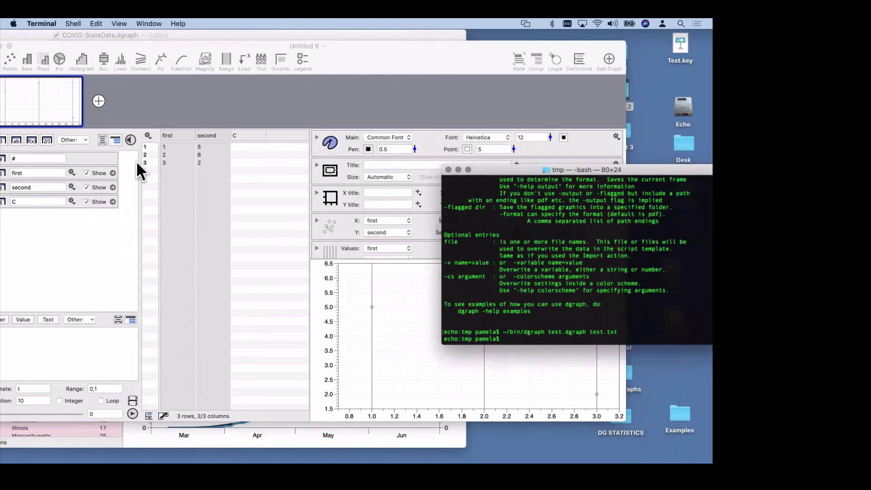
click(48, 240)
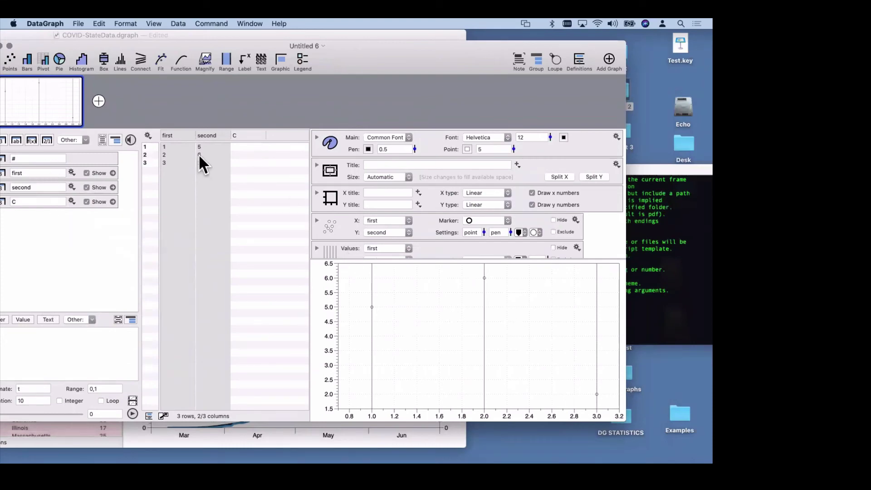
Bring the Untitled 6 graph window back into full view and close it
click(685, 325)
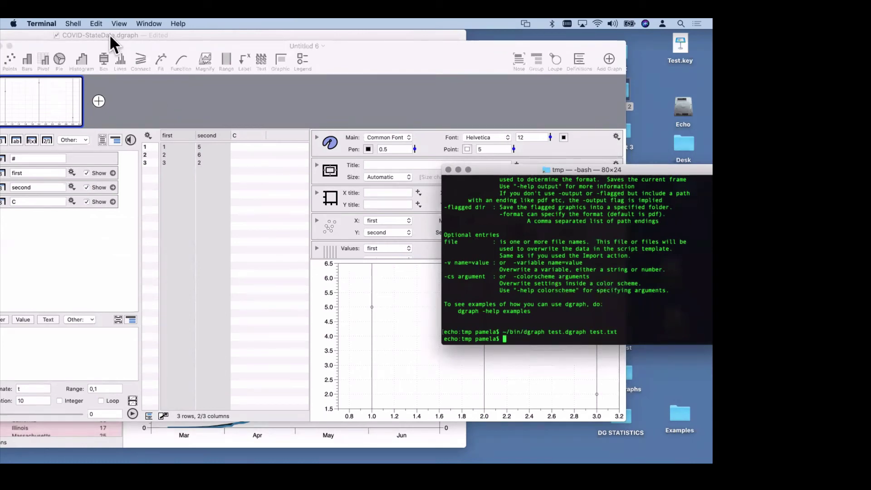
click(113, 54)
double_click(154, 50)
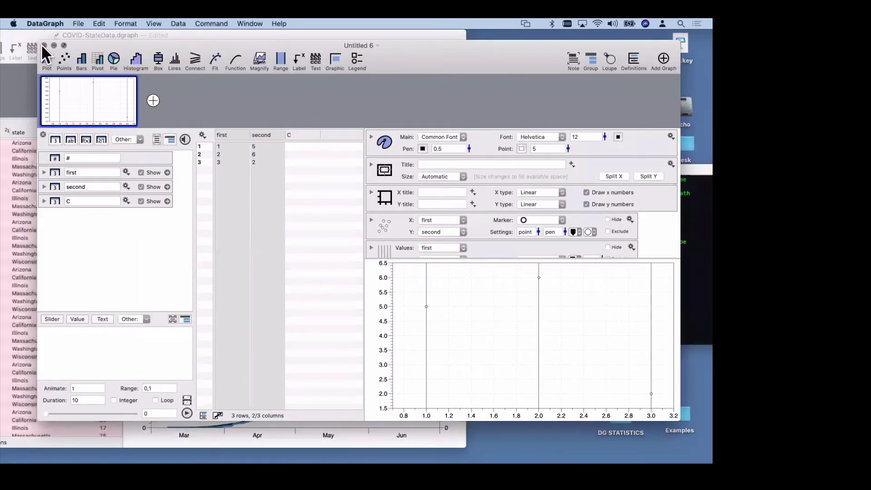
click(44, 45)
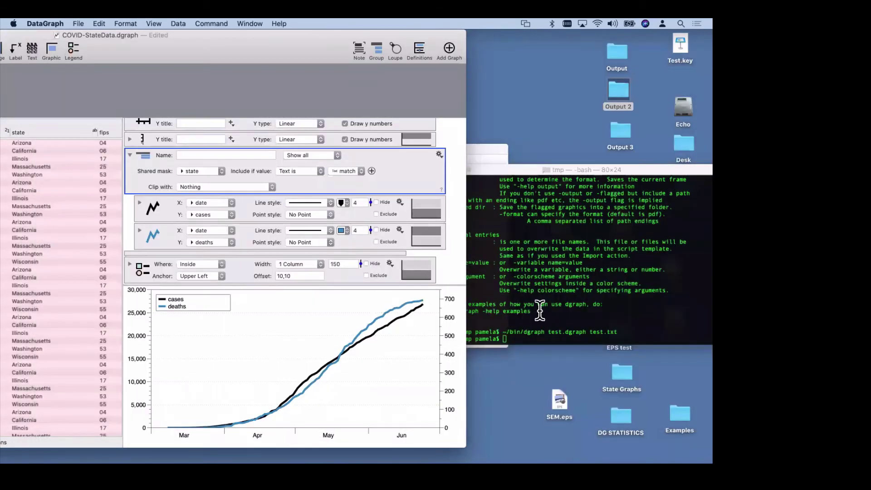
Export the graph as an image from Terminal by running "~/bin/dgraph test.dgraph test.txt out.png"
click(540, 312)
key(Up)
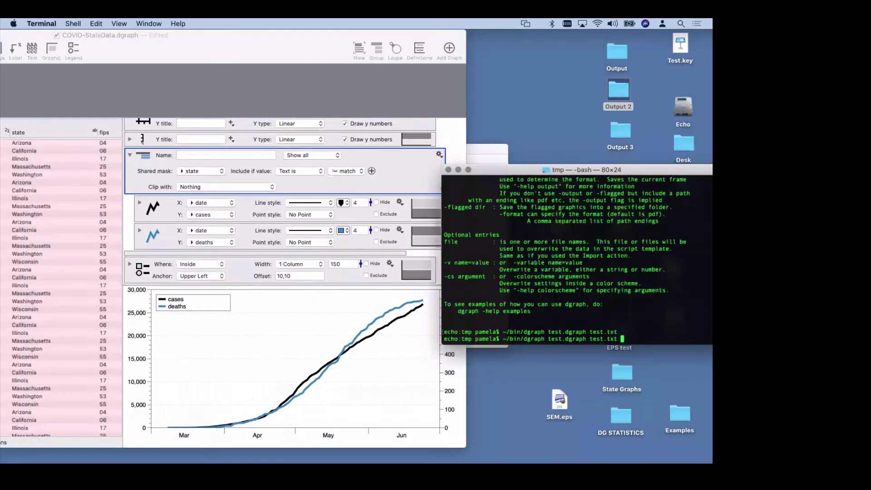
text(out.png)
key(Return)
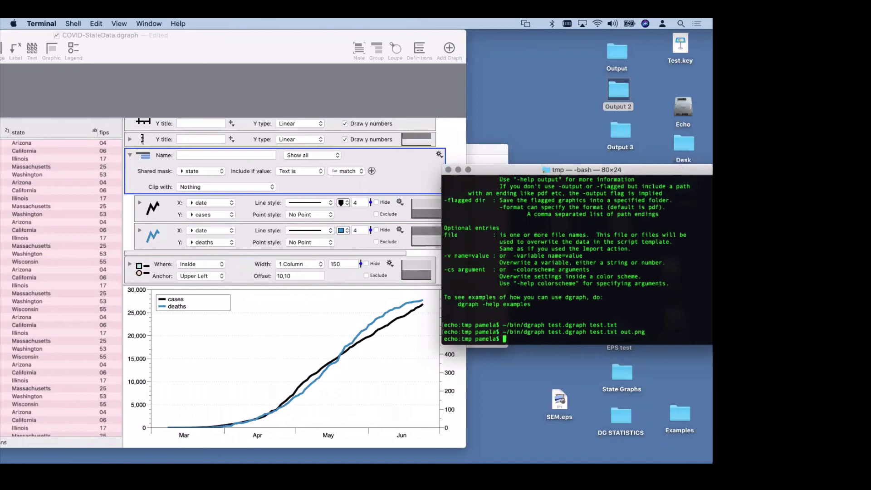
View the exported image with "open out.png" and shift its window aside
text(open ot)
text(t.png)
key(Return)
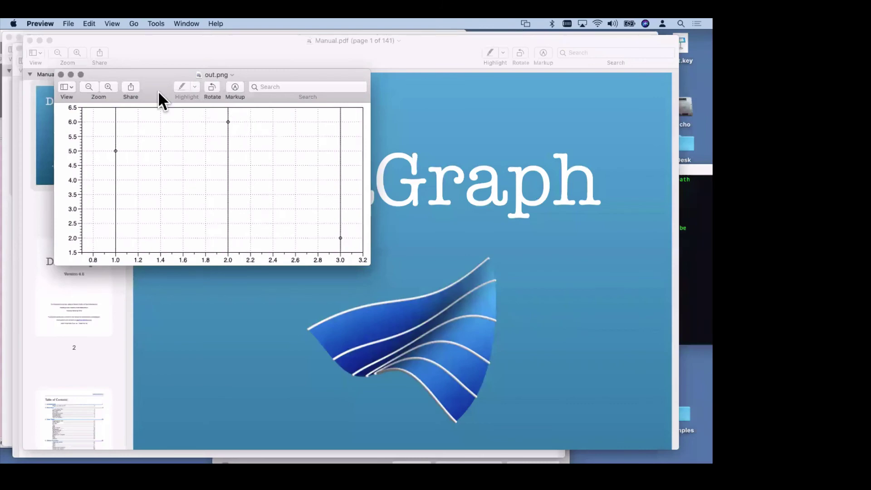
drag(146, 78, 119, 77)
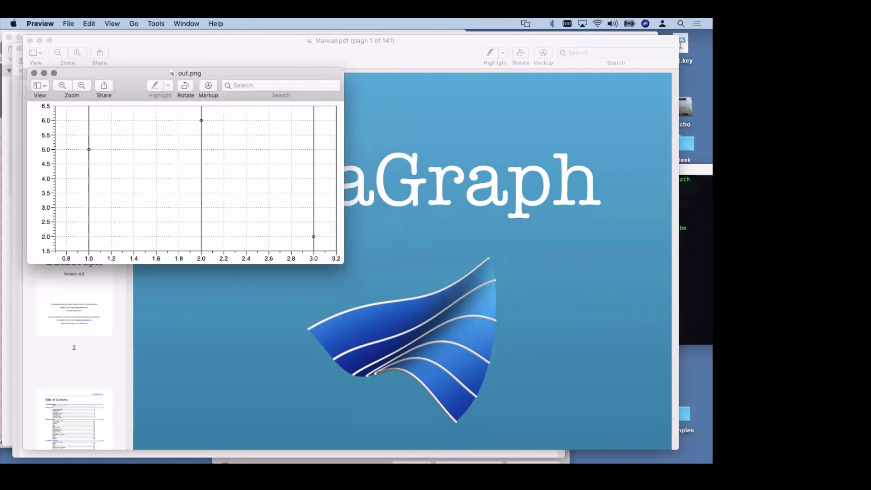
Switch to TextEdit, add tab-separated rows 4, 5, 54 and 5, 2 to test.txt, and save it
key(super+Tab)
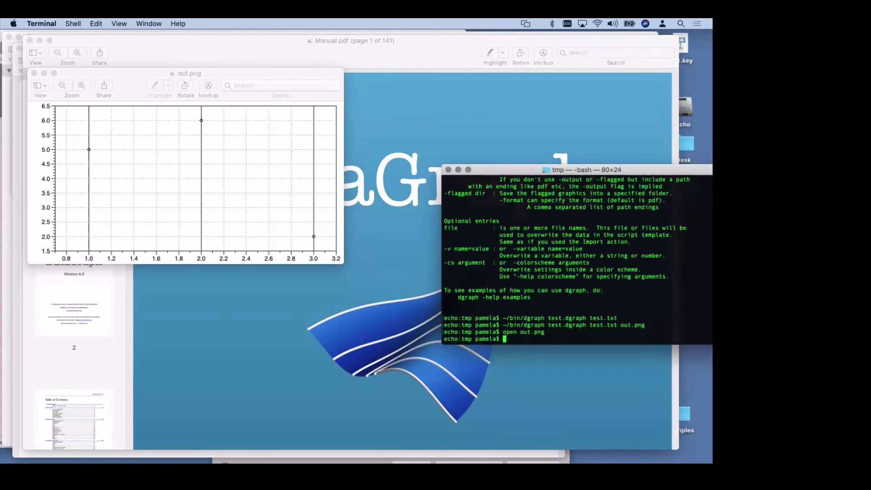
key(super+space)
text(text)
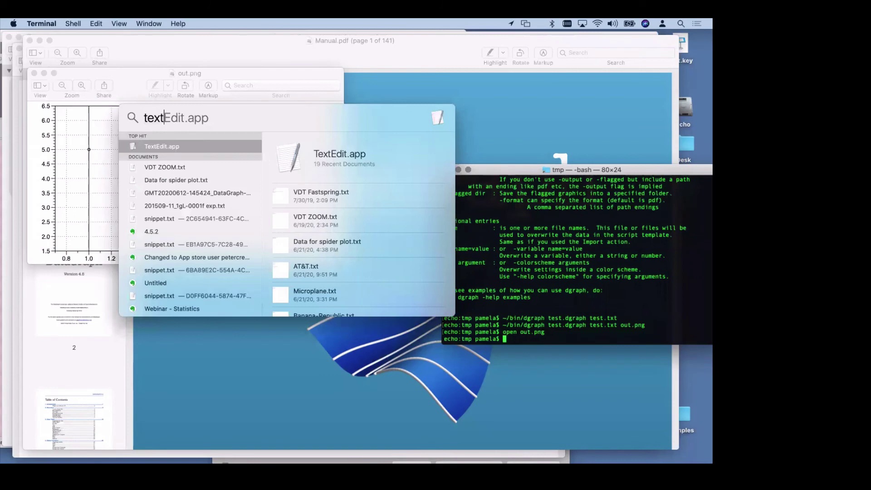
key(Return)
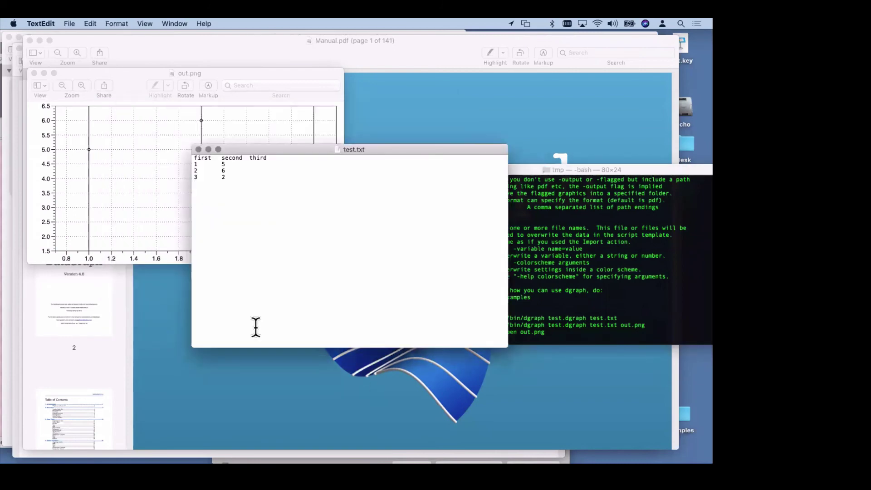
text(4)
key(Tab)
text(5)
key(Tab)
text(54)
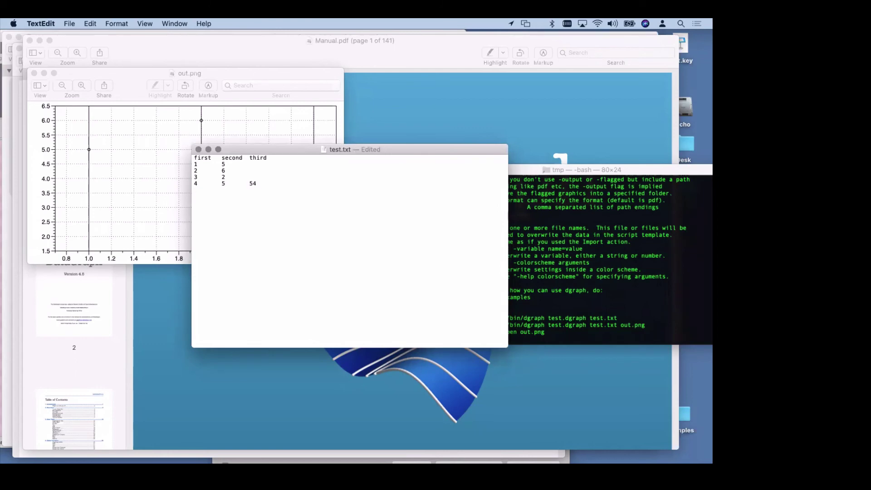
key(Return)
text(5	2)
key(super+s)
Regenerate the image from the edited data by rerunning "~/bin/dgraph test.dgraph test.txt out.png" in Terminal
click(593, 313)
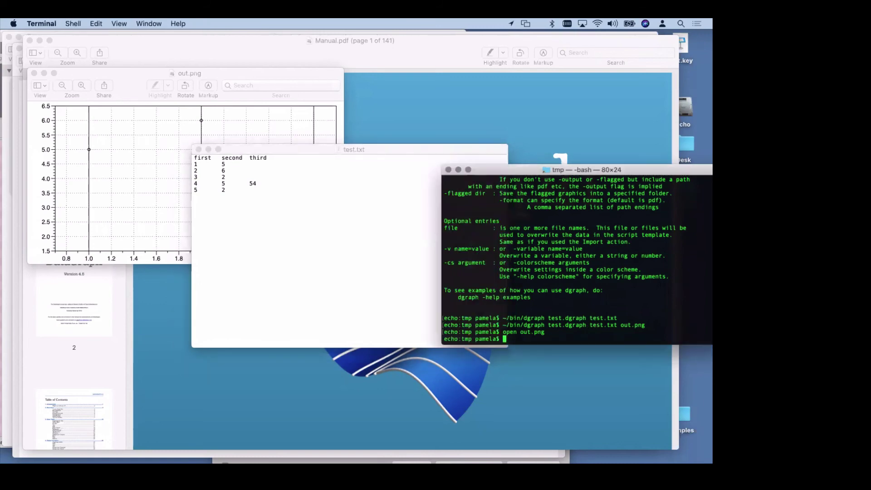
key(Up)
key(Up)
key(Return)
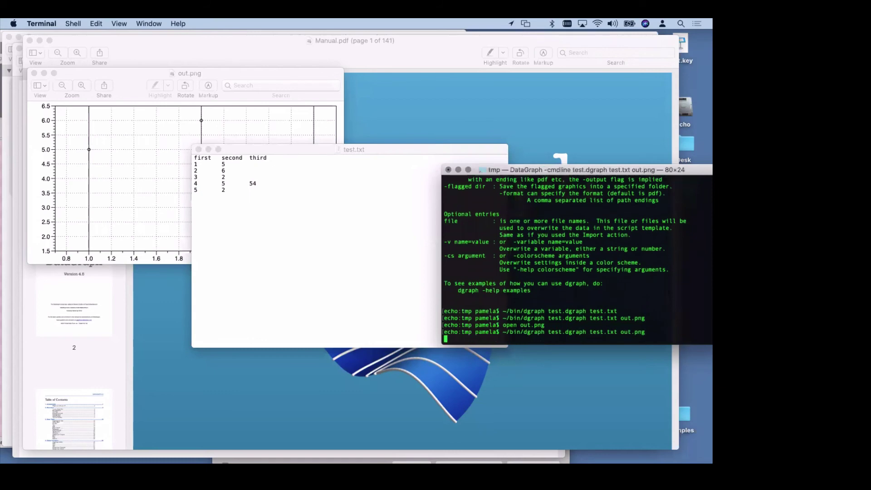
View the regenerated plot image with "open out.png"
text(n)
text(p)
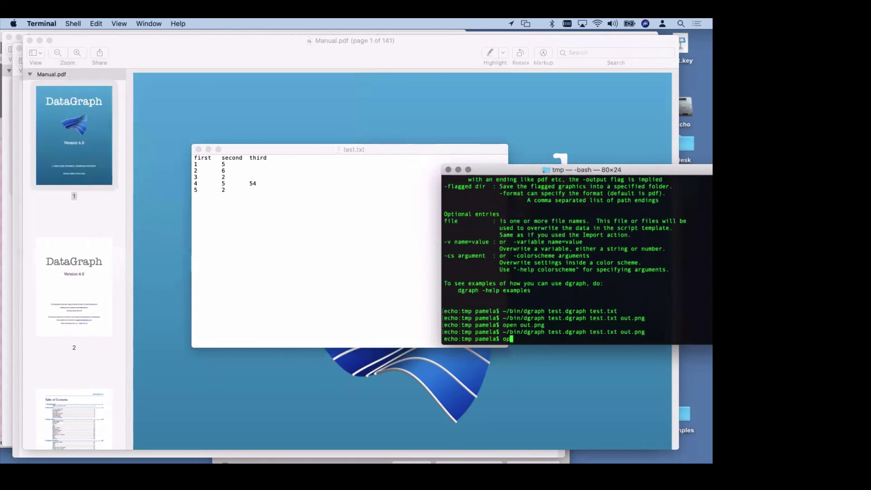
text(en out.png)
key(Return)
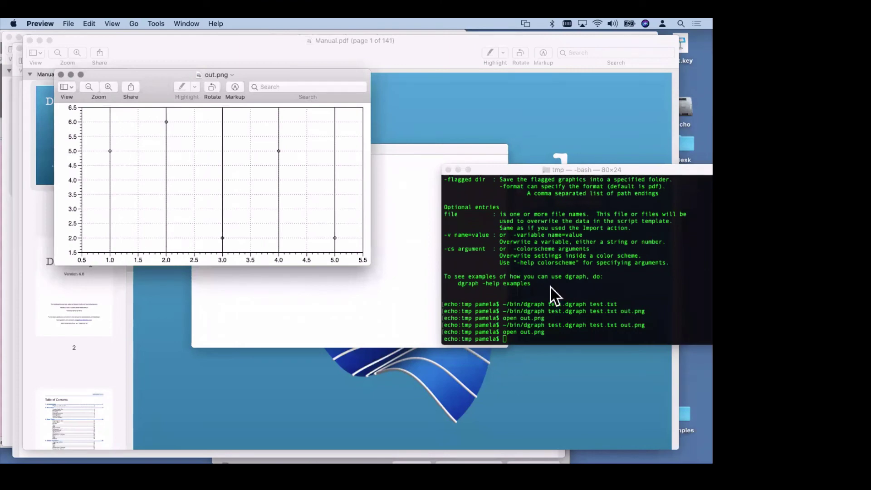
Open the edited data in DataGraph by rerunning the dgraph command in Terminal without the out.png argument
click(518, 313)
key(Up)
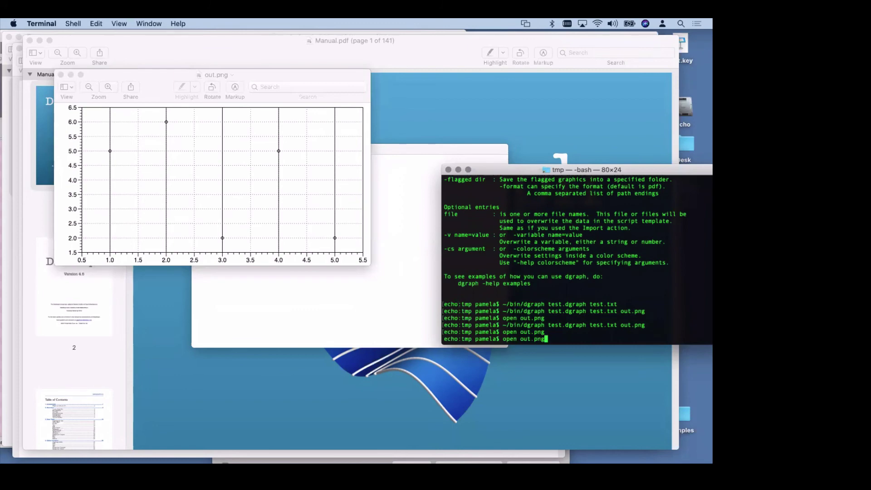
key(Up)
key(BackSpace)
key(BackSpace)
key(BackSpace)
key(BackSpace)
key(BackSpace)
key(BackSpace)
key(BackSpace)
key(BackSpace)
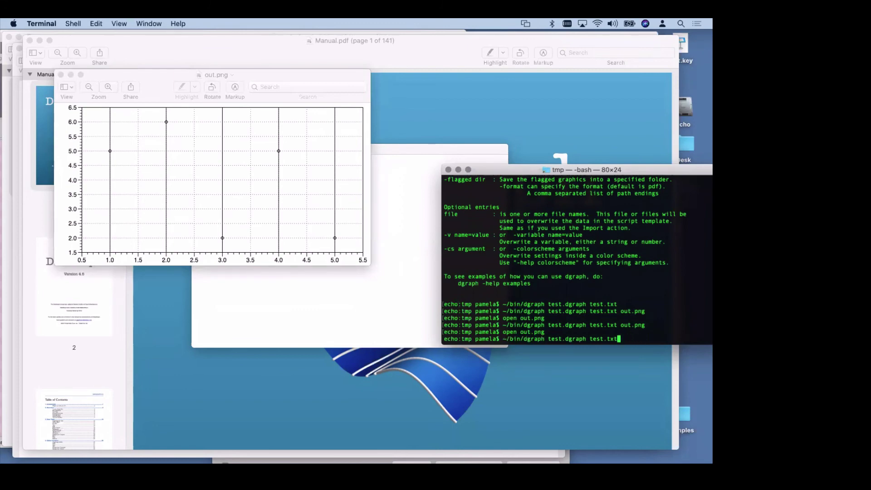
key(Return)
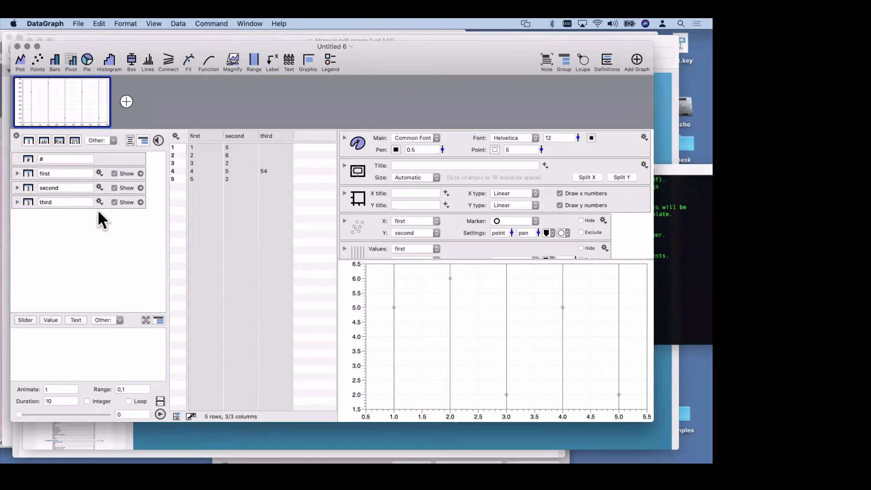
Open the recent test.dgraph from the tmp folder and move its window down to compare it with Untitled 6
click(81, 23)
mouse_move(214, 105)
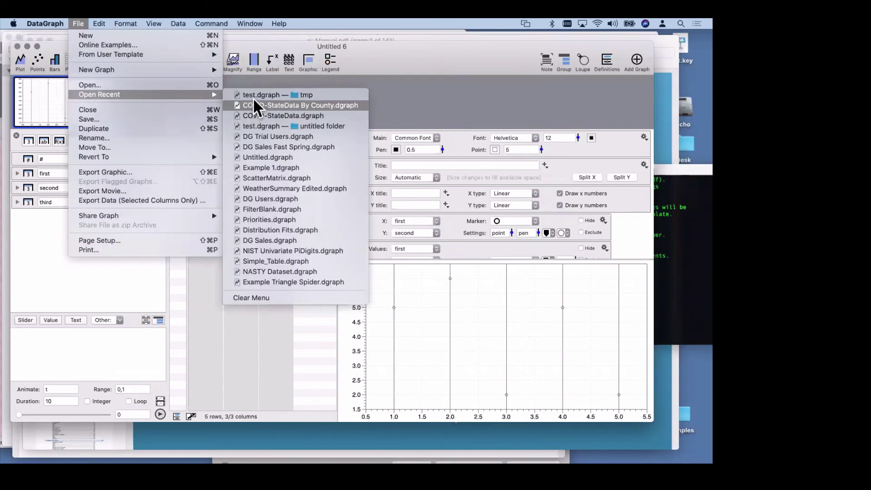
click(252, 98)
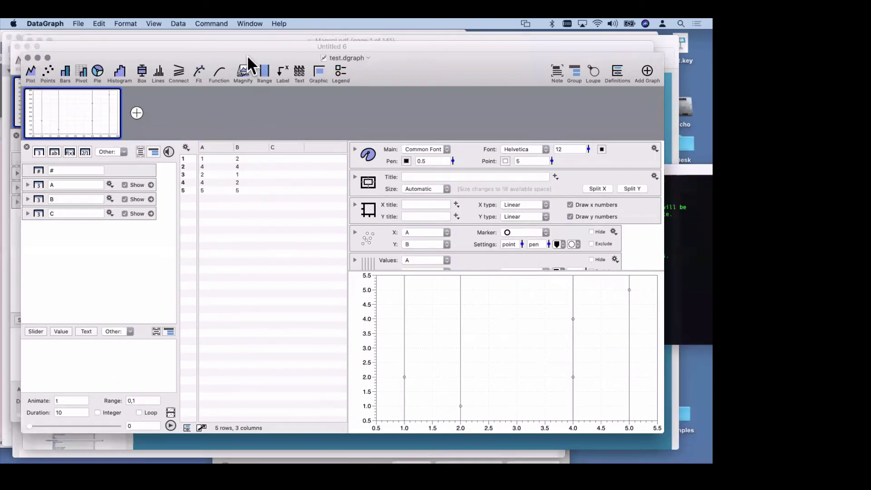
drag(191, 60, 231, 352)
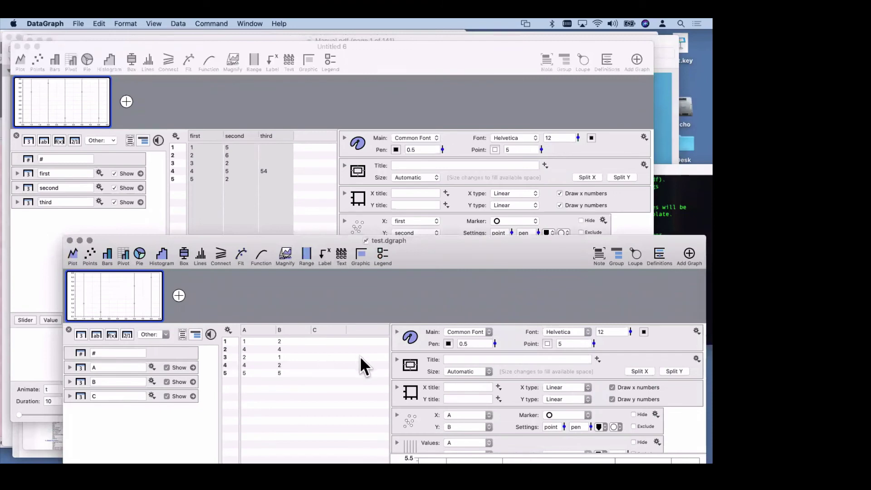
Add an expression column named scale to test.dgraph with the expression A*4
click(110, 334)
text(scale)
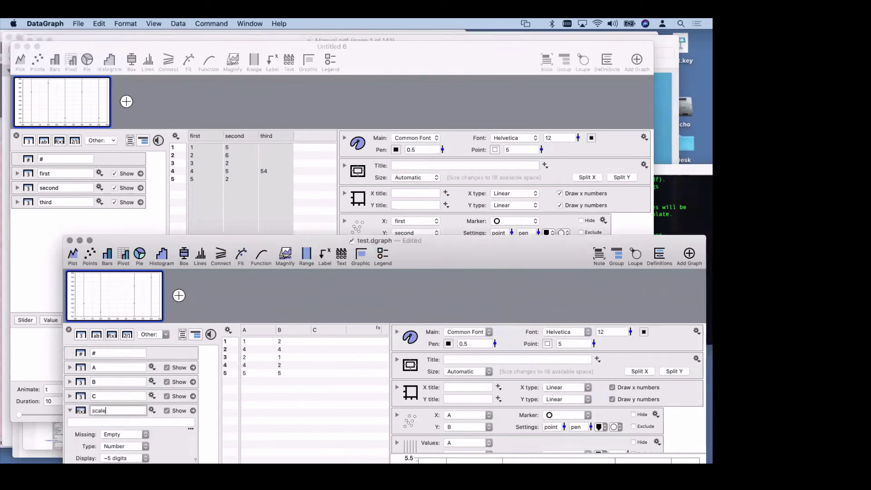
key(Return)
text(A*4)
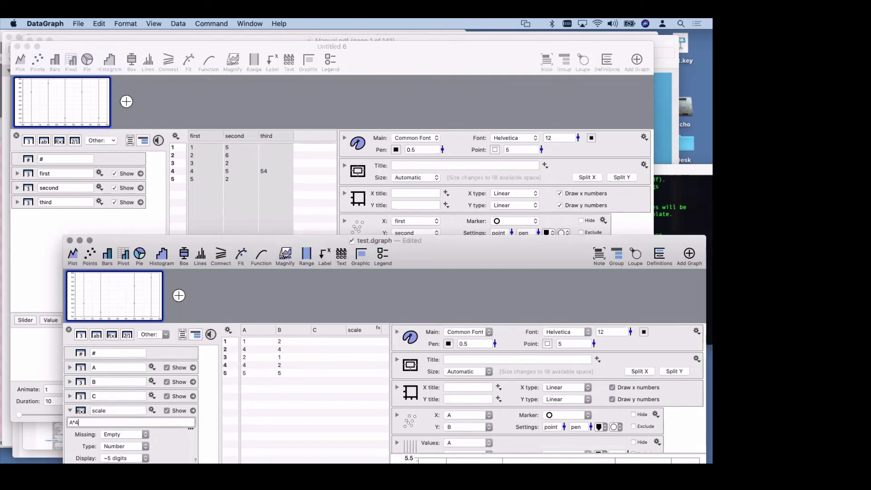
key(Return)
Insert a Redirect column after column C that takes its values from B, and name it scaleThis
click(81, 397)
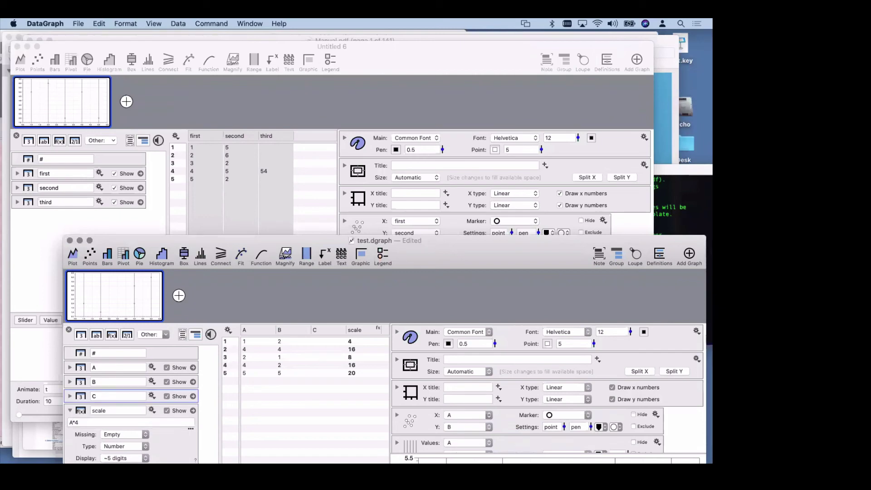
click(155, 333)
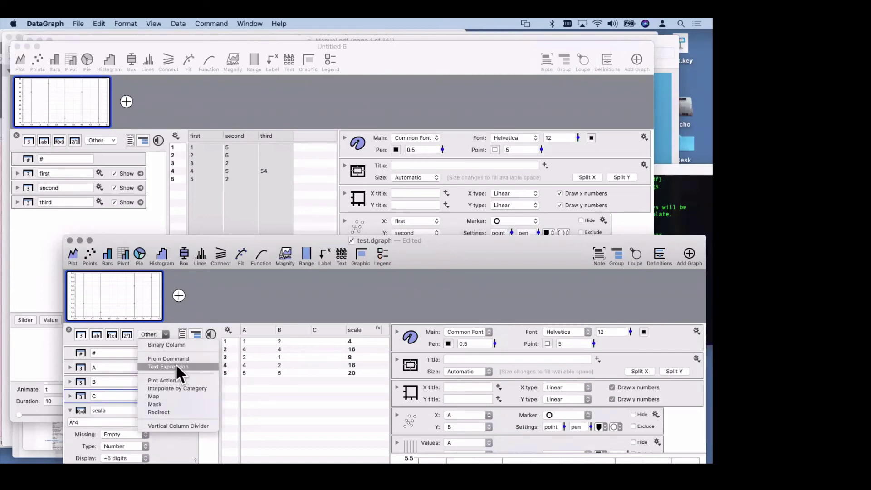
click(175, 412)
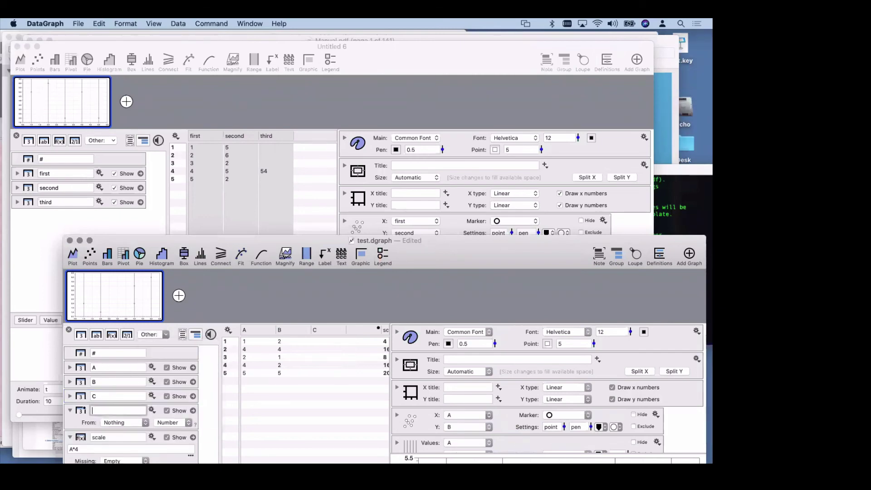
click(113, 423)
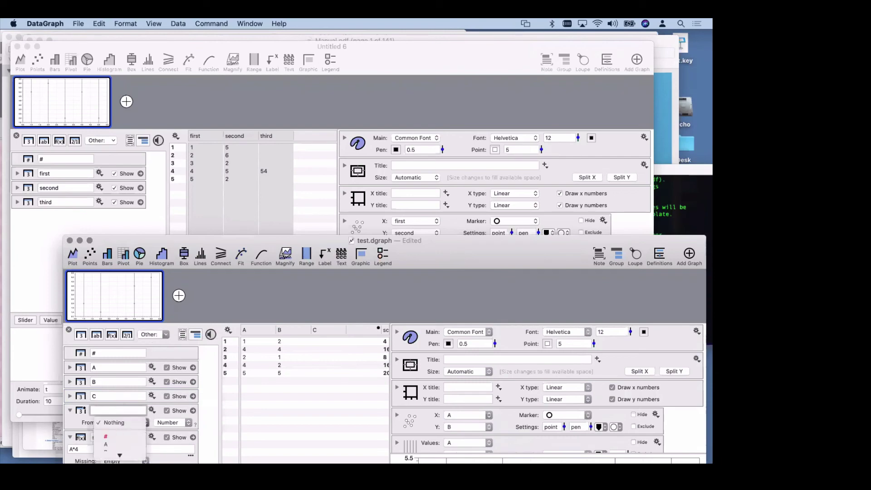
click(113, 451)
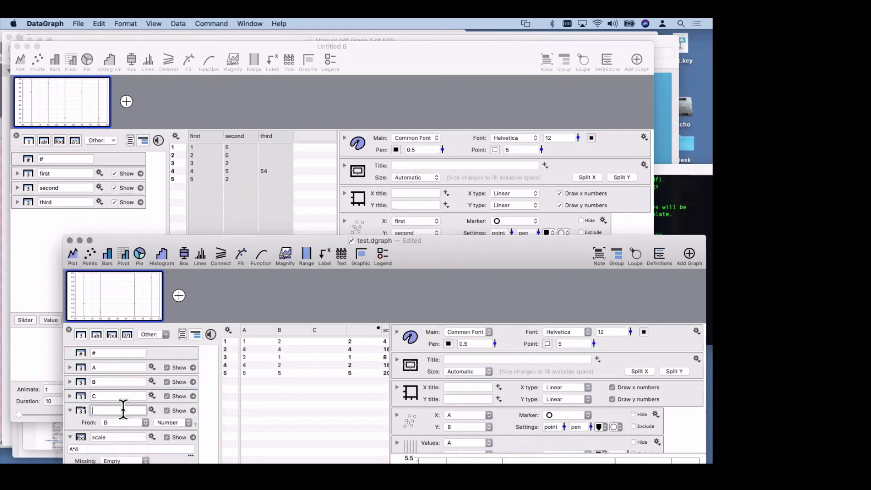
text(value)
drag(436, 240, 434, 142)
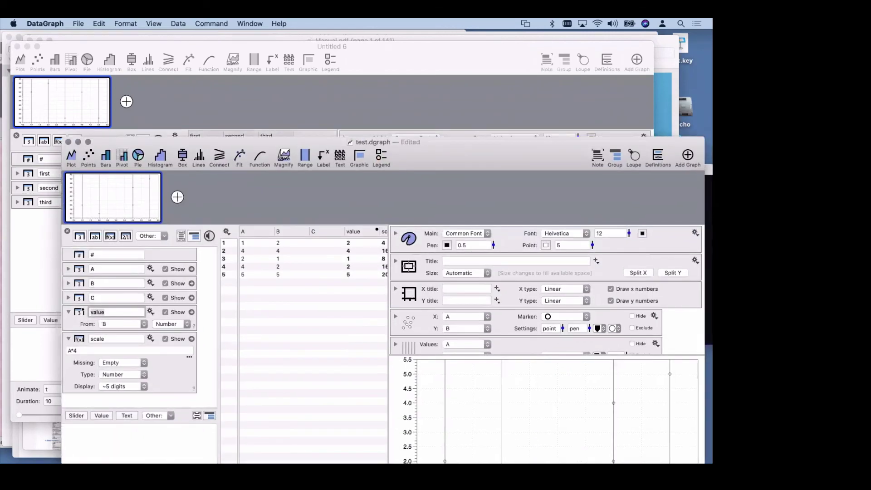
text(scaleThis)
key(Return)
Change the scale column's expression to scaleThis*4
click(73, 350)
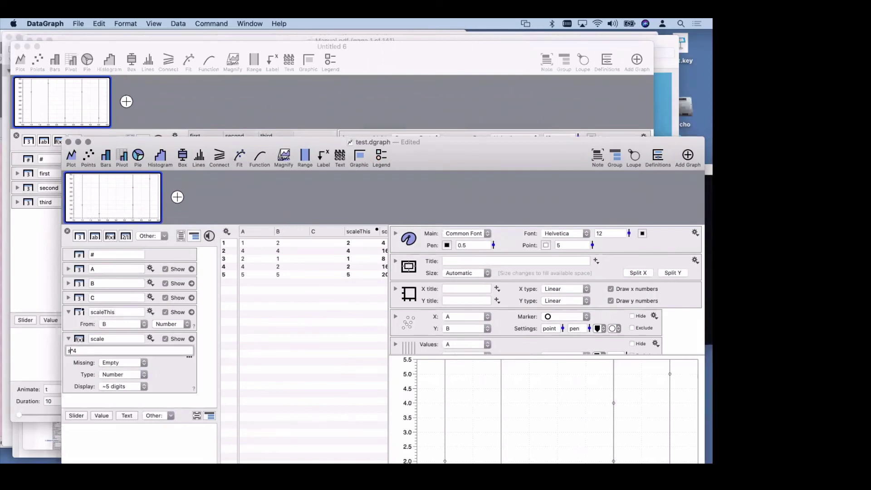
key(BackSpace)
text(scaleThis)
key(Return)
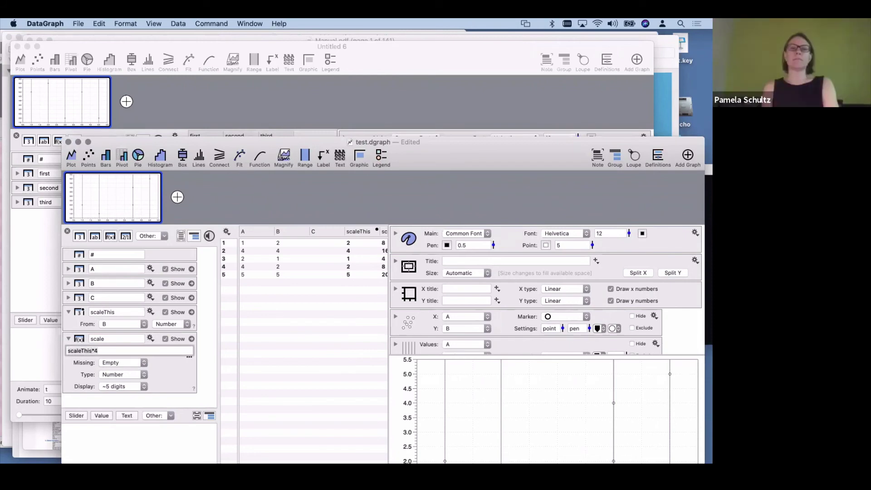
Add a line plot of the scale column against column A and save test.dgraph
drag(454, 141, 410, 94)
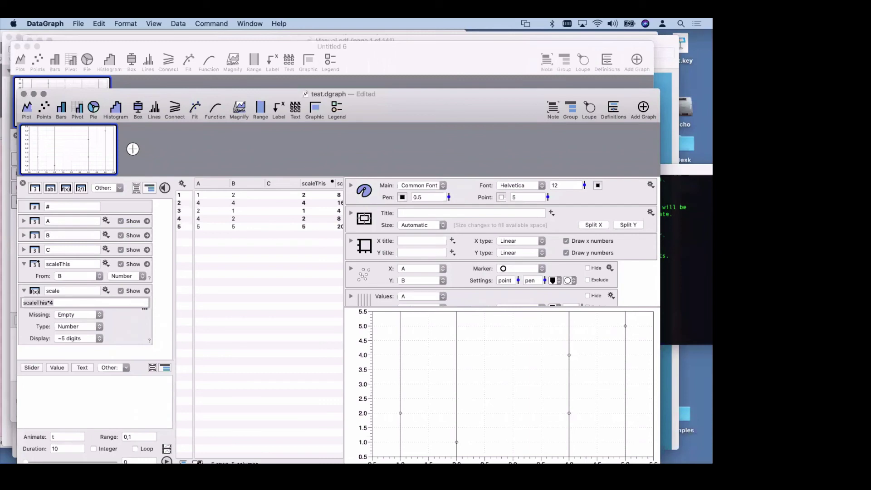
click(212, 183)
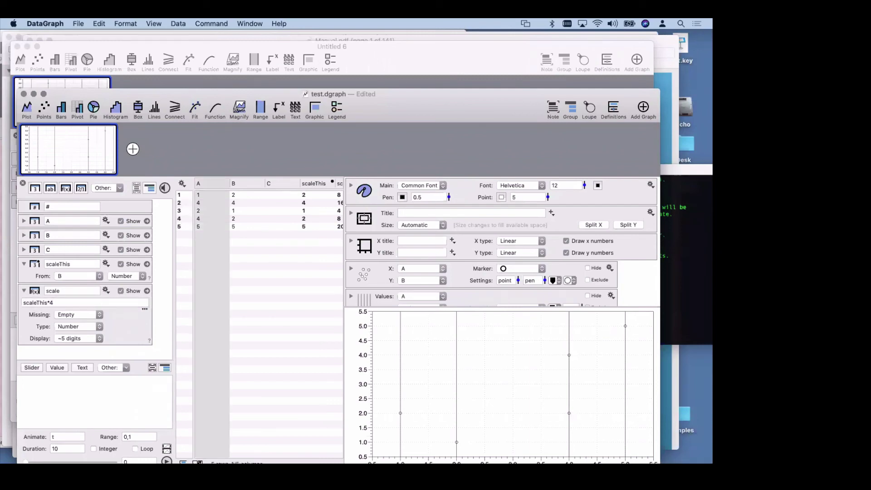
super+click(339, 184)
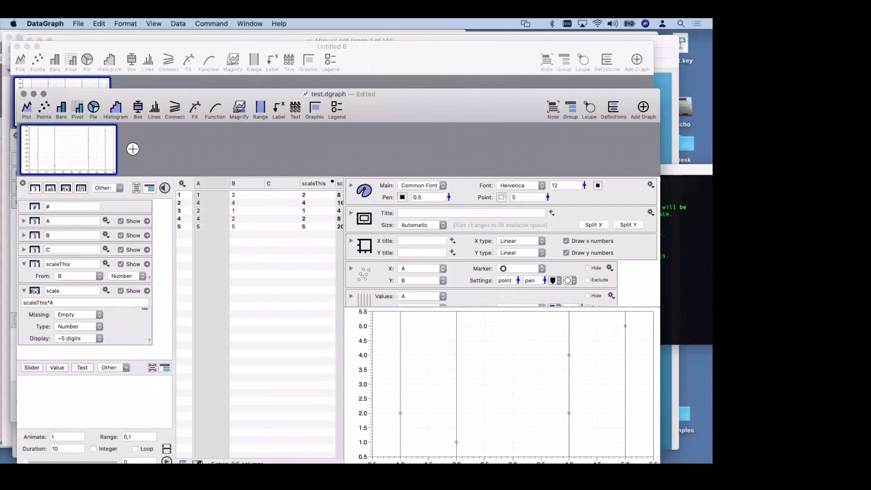
click(27, 109)
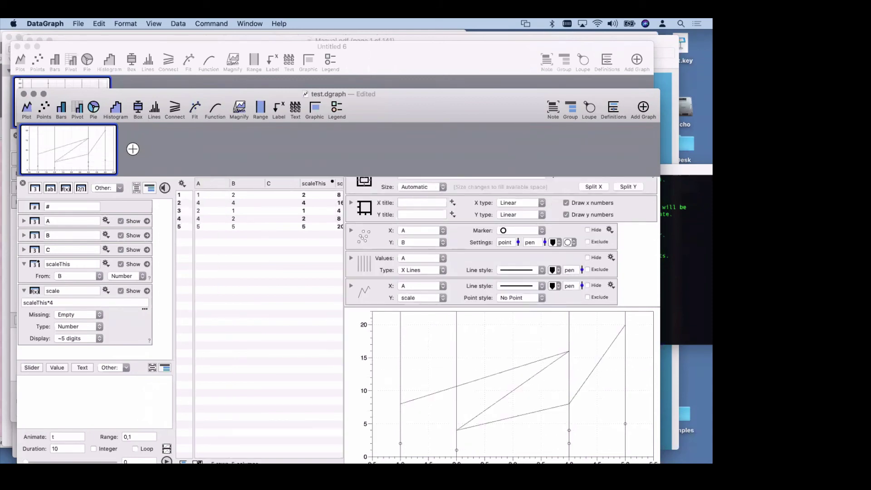
key(super+s)
Switch to Terminal and rerun "~/bin/dgraph test.dgraph test.txt" to fill the saved template with the text file's data
click(706, 238)
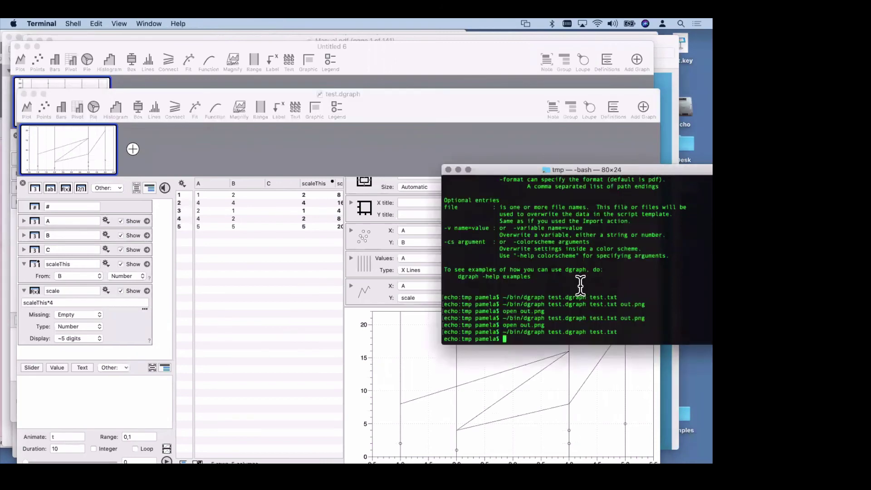
key(Up)
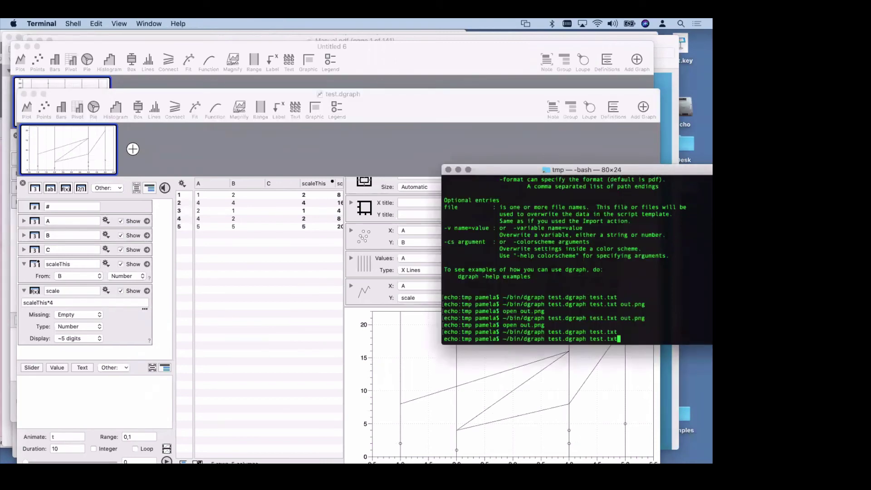
key(Return)
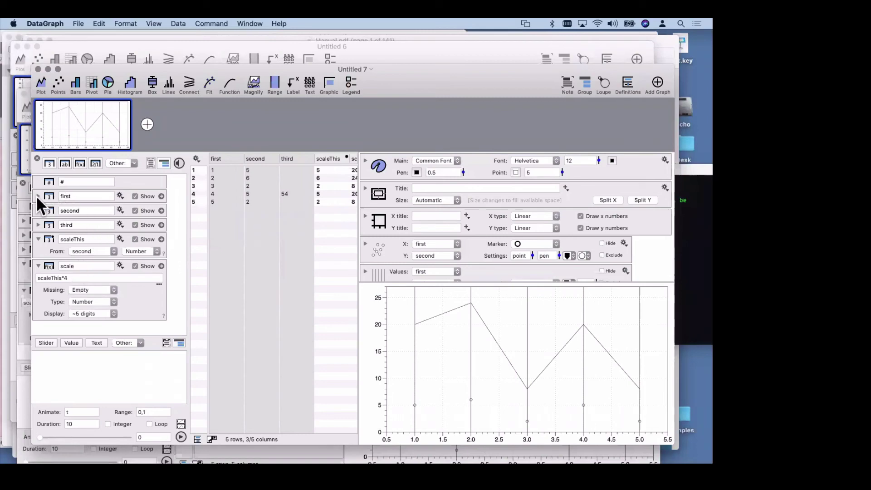
Check which source column scaleThis redirects from in Untitled 7, keeping the current choice
click(84, 252)
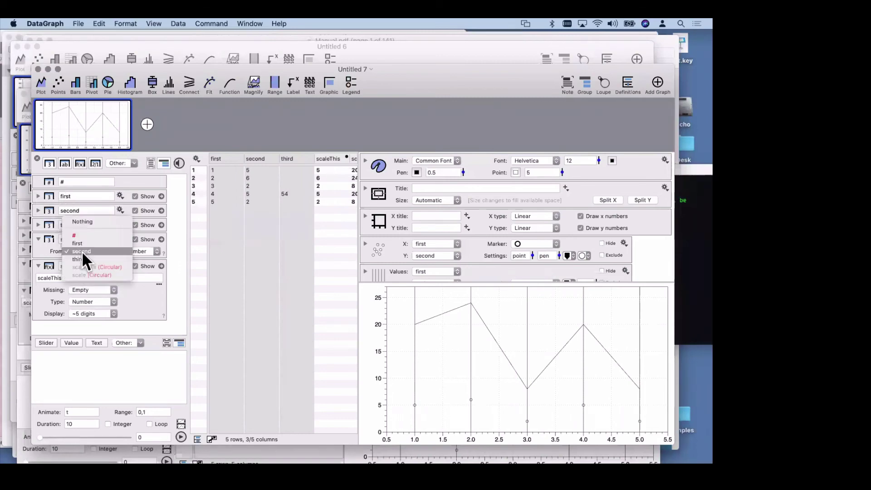
click(40, 247)
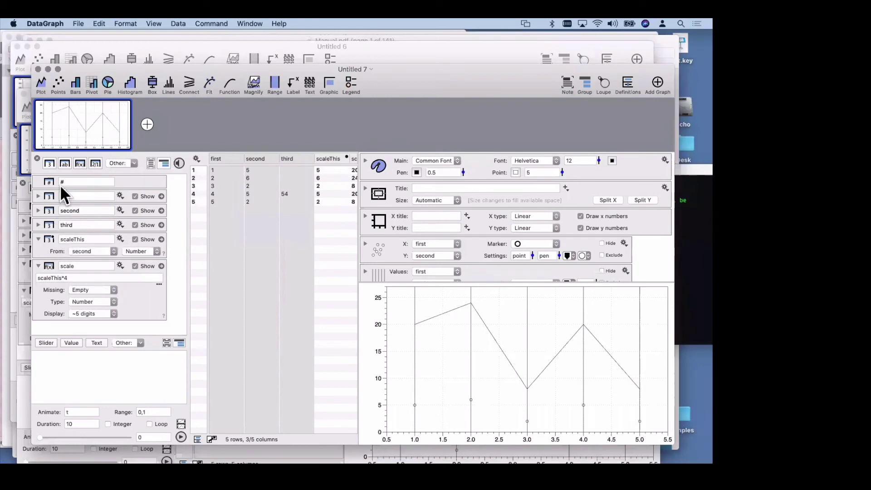
click(94, 251)
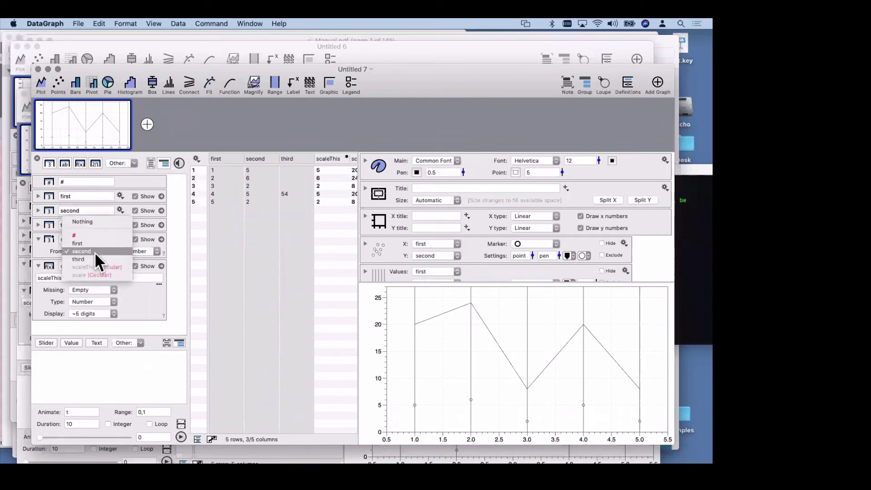
click(50, 252)
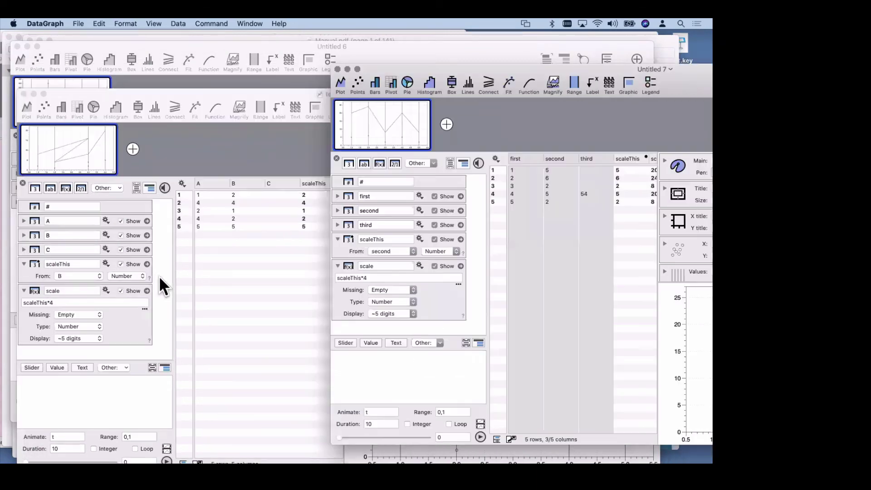
Duplicate the scale column in test.dgraph, set the upper copy's expression to B*4, and save the file
click(130, 349)
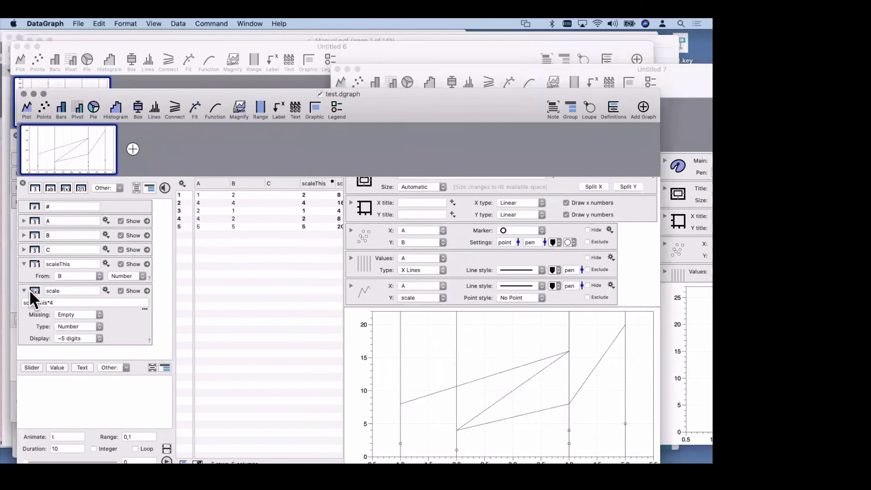
drag(34, 289, 64, 297)
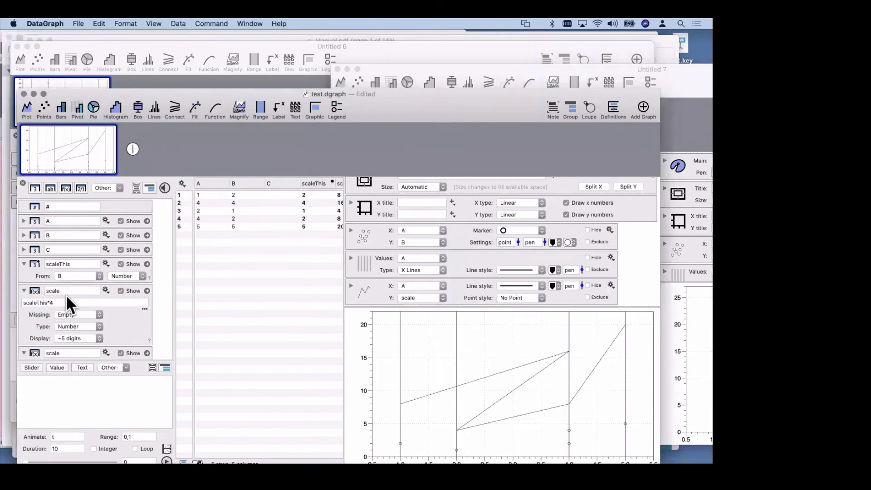
double_click(36, 302)
text(B)
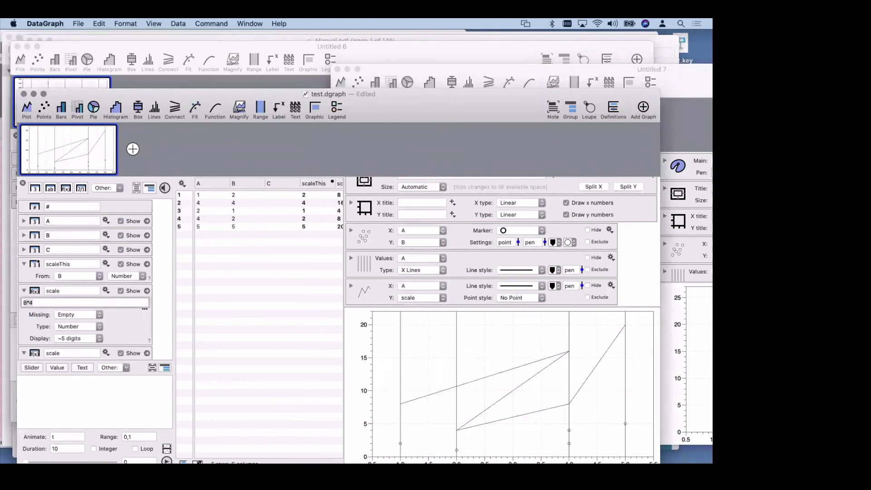
scroll(268, 281, right, 3)
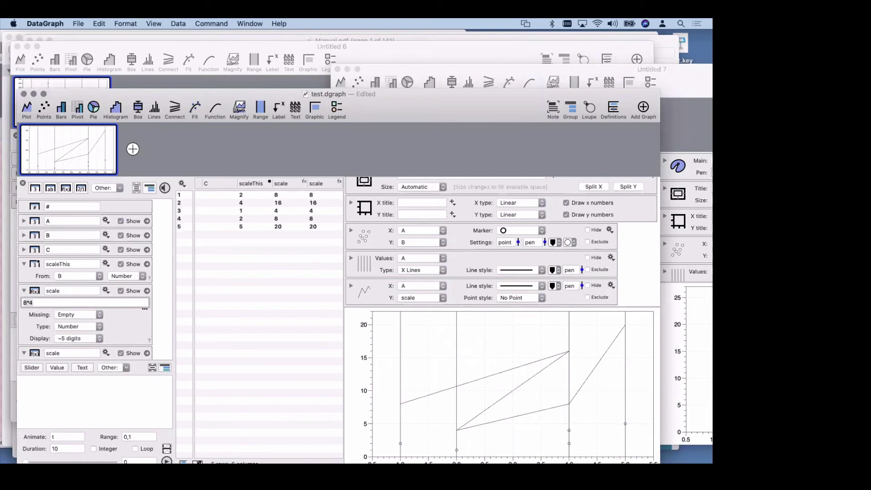
key(super+s)
Run "~/bin/dgraph test.dgraph test.txt" again in Terminal and compare the two scale columns in the resulting document
key(super+Tab)
key(Up)
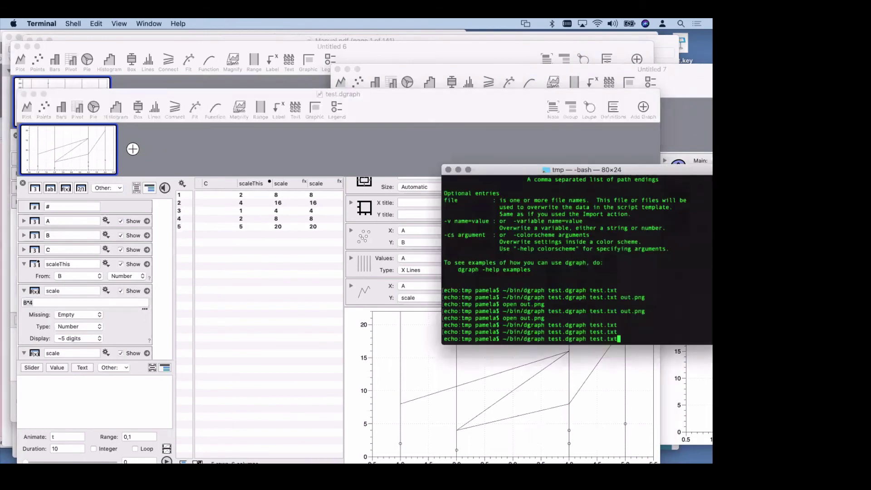
key(Return)
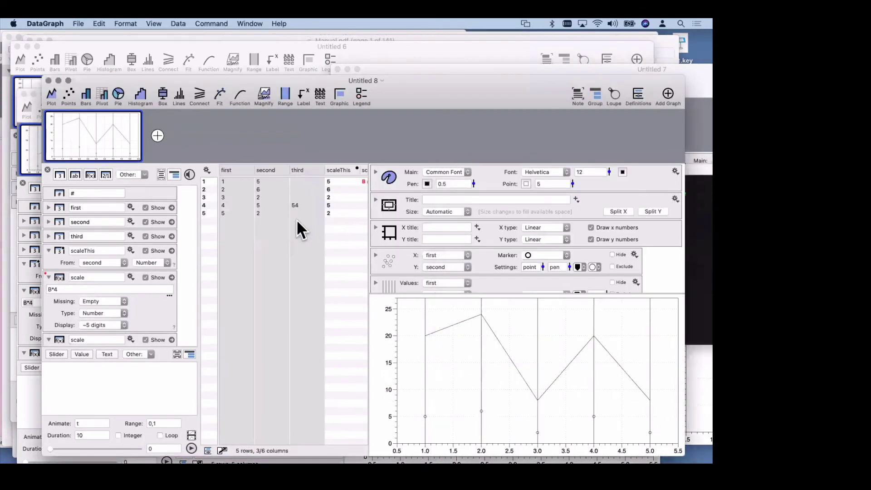
scroll(296, 219, right, 3)
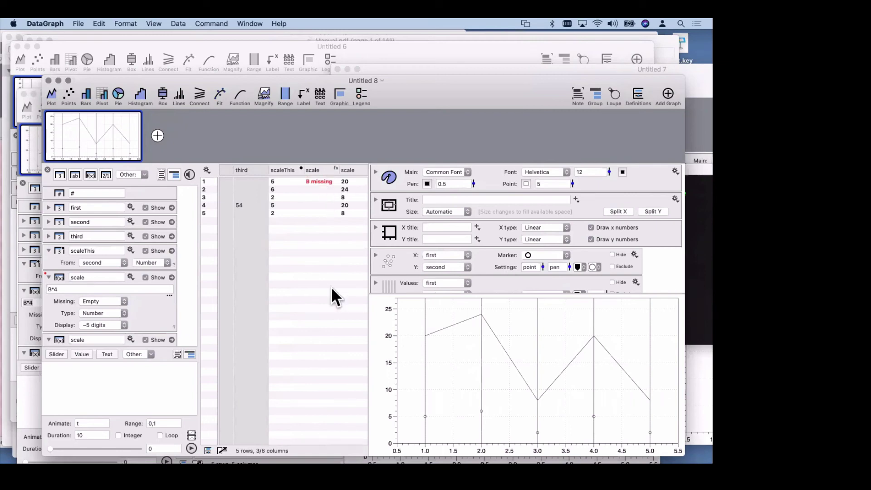
Collapse the details of the scaleThis column and both scale columns in Untitled 8
drag(409, 89, 409, 62)
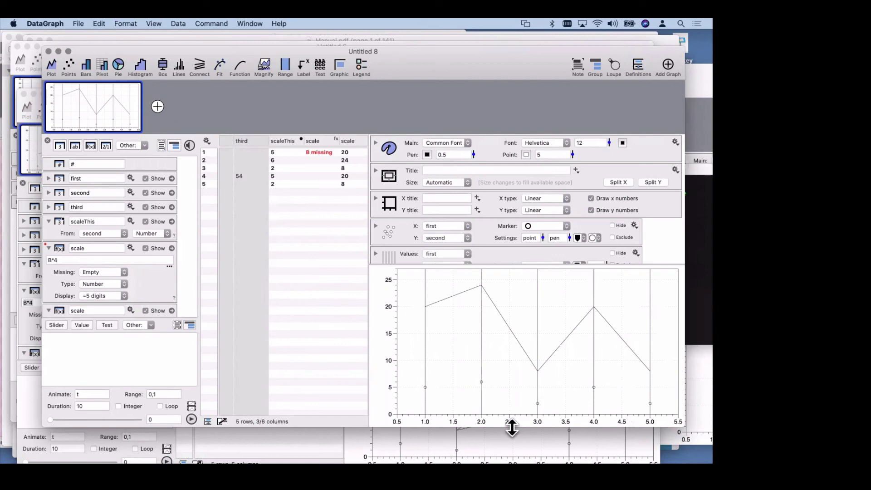
click(50, 223)
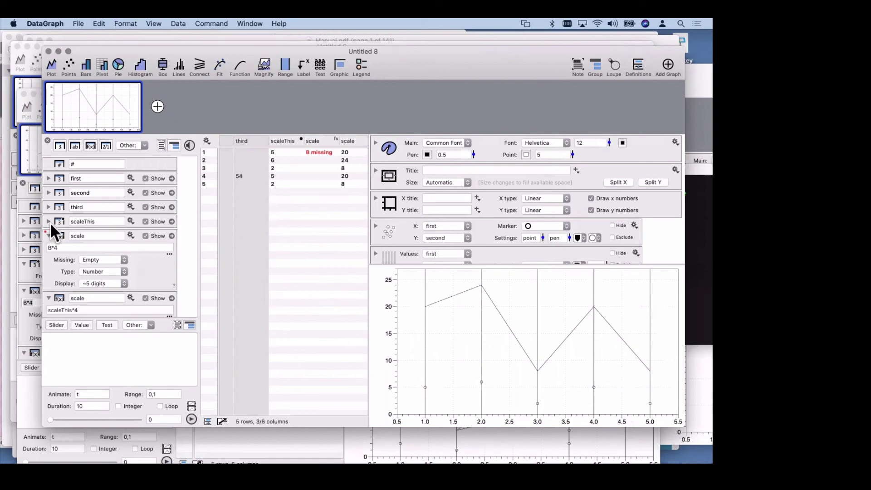
click(49, 235)
click(48, 250)
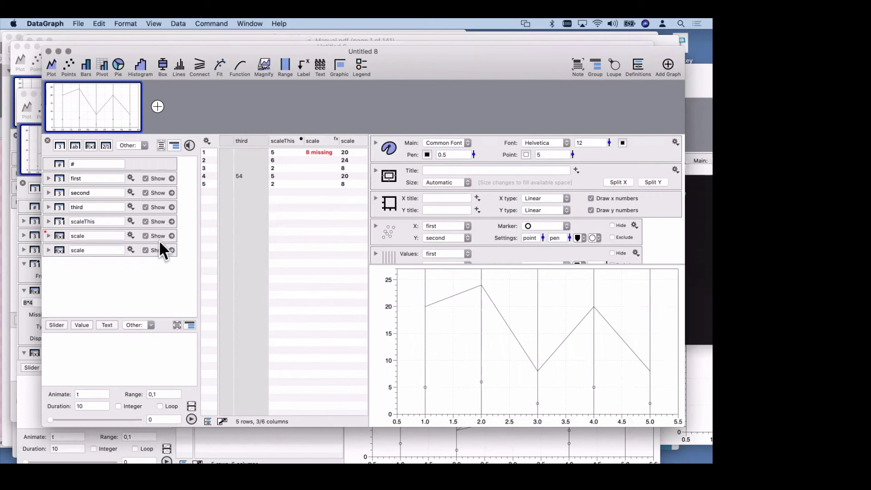
Hide scaleThis and both scale columns from the data table, leaving first, second and third shown
click(145, 208)
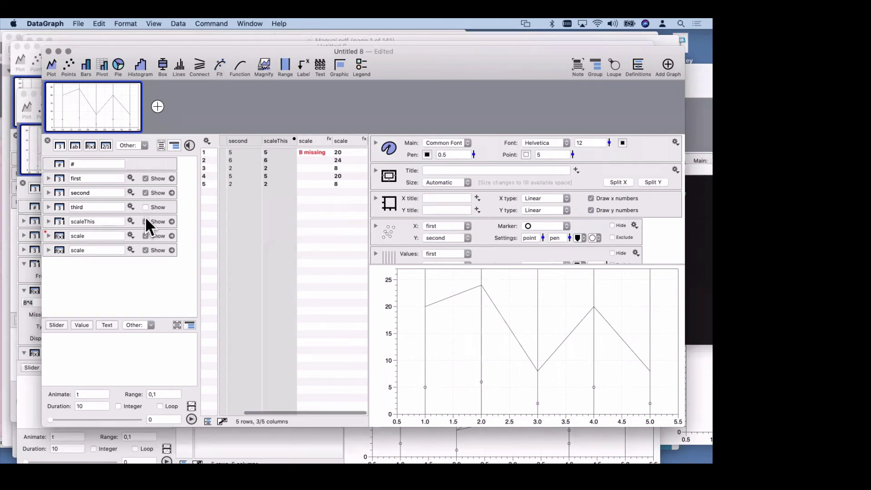
click(145, 224)
click(145, 235)
click(145, 250)
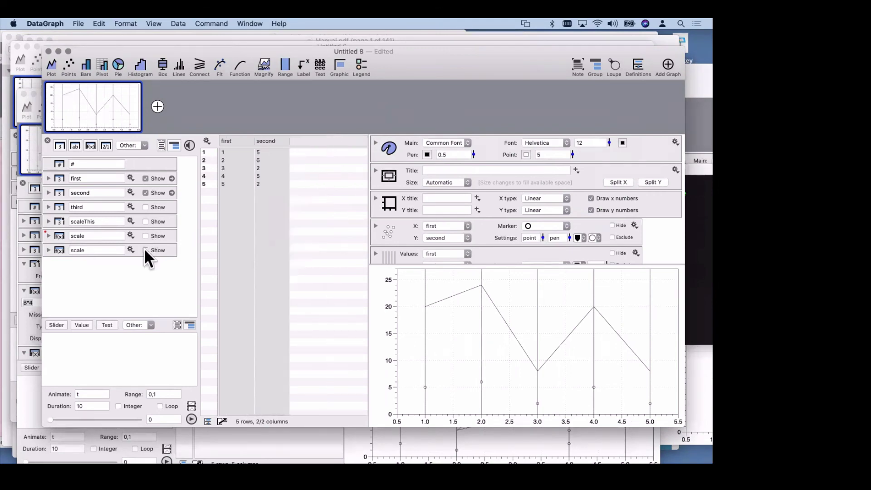
click(146, 208)
click(170, 276)
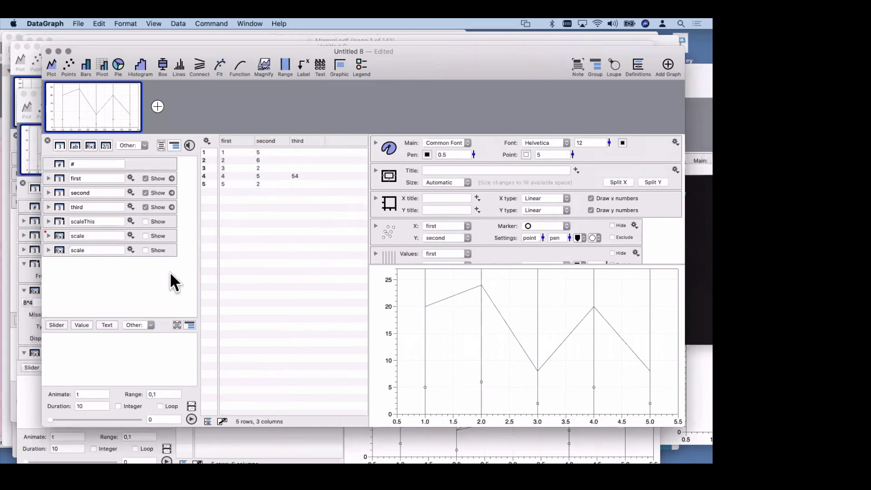
click(202, 25)
mouse_move(187, 24)
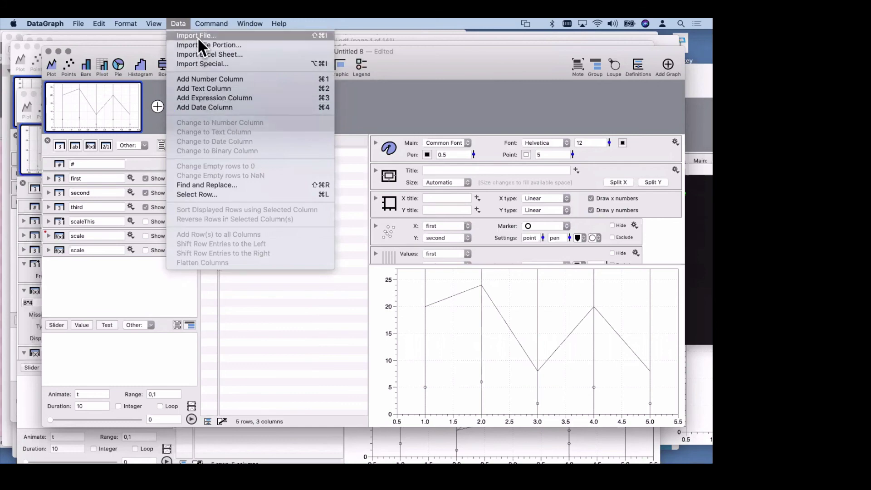
click(433, 126)
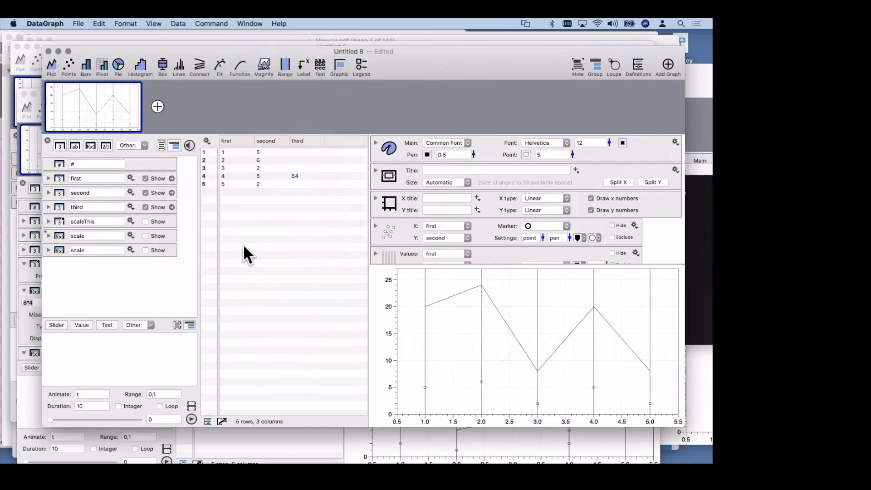
click(76, 22)
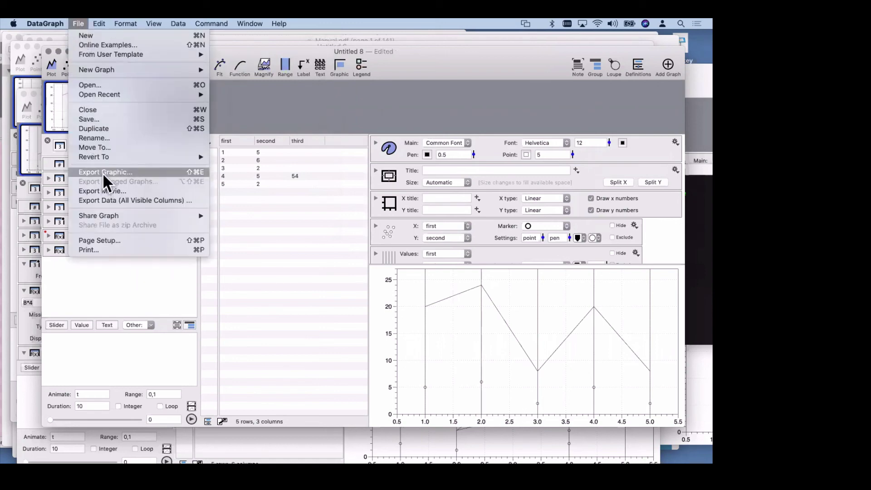
click(354, 199)
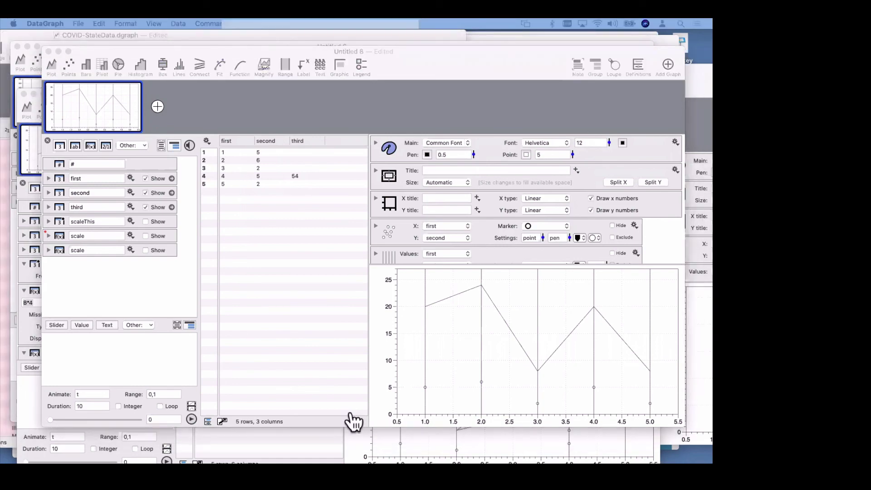
Switch to Terminal, enter the path "/Applications/DataGraph.app/Contents/Library/dgraph" and list its possible completions
key(super+Tab)
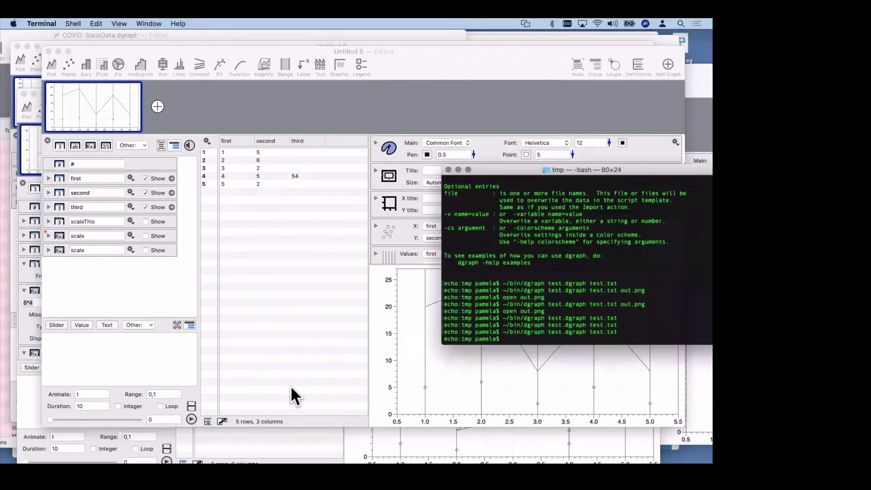
text(/Applications/Da)
key(Tab)
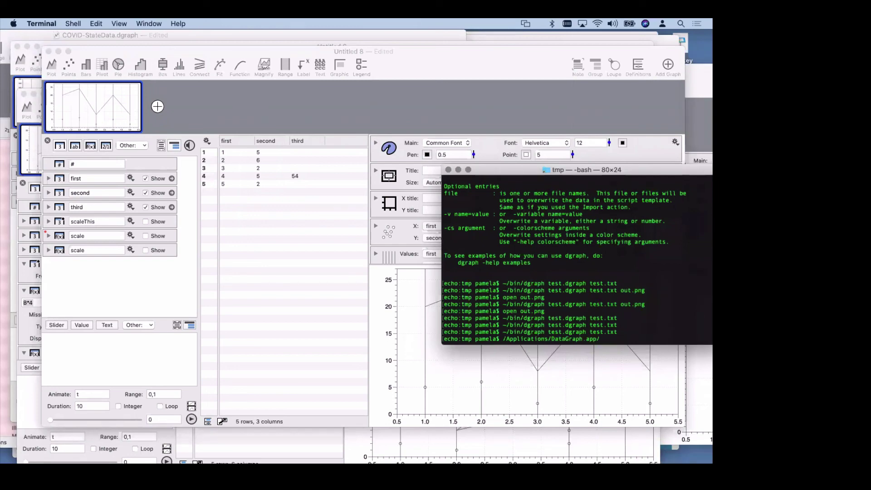
text(C)
key(Tab)
text(L)
key(Tab)
text(d)
key(Tab)
key(Tab)
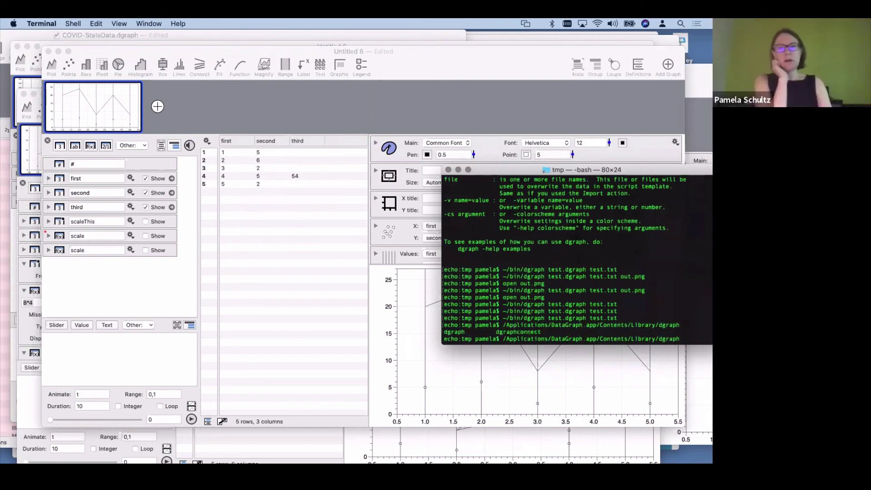
Move the Terminal window fully into view and run "/Applications/DataGraph.app/Contents/Library/dgraphconnect"
drag(499, 170, 424, 60)
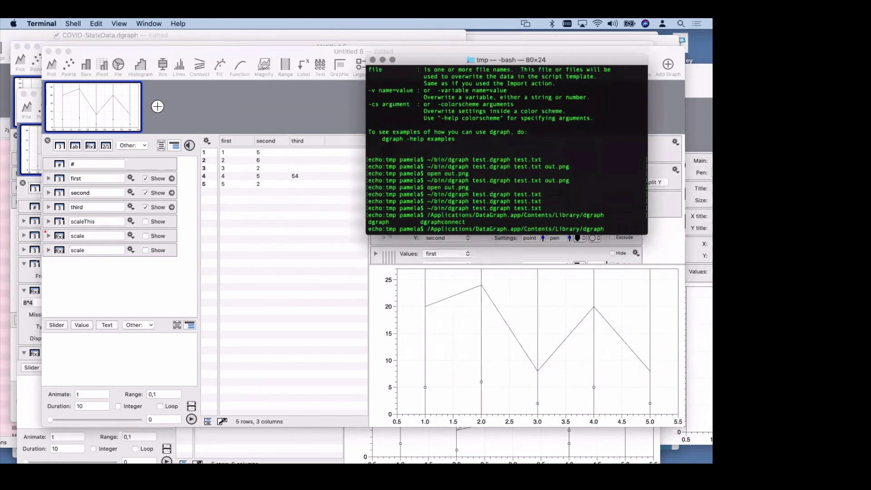
key(BackSpace)
text(c)
key(Tab)
key(Return)
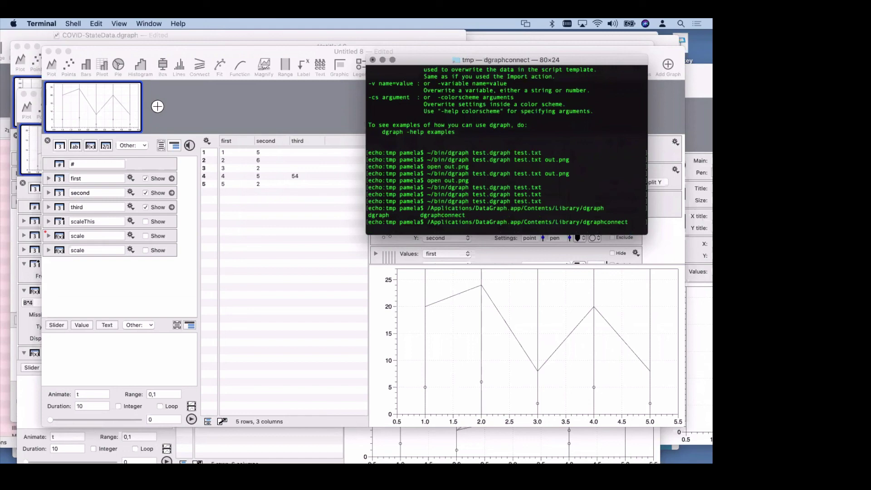
Send the command "new" through dgraphconnect and arrange the Terminal and Connector windows so both are readable
text(new)
key(Return)
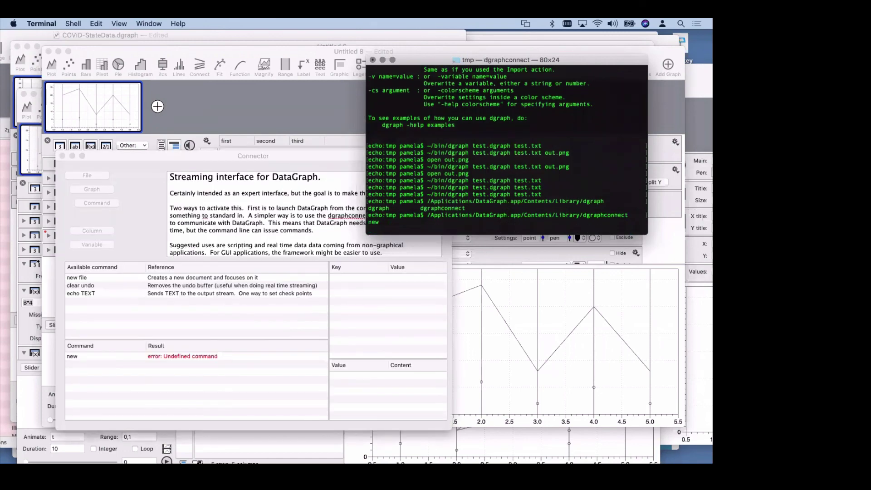
drag(431, 60, 475, 46)
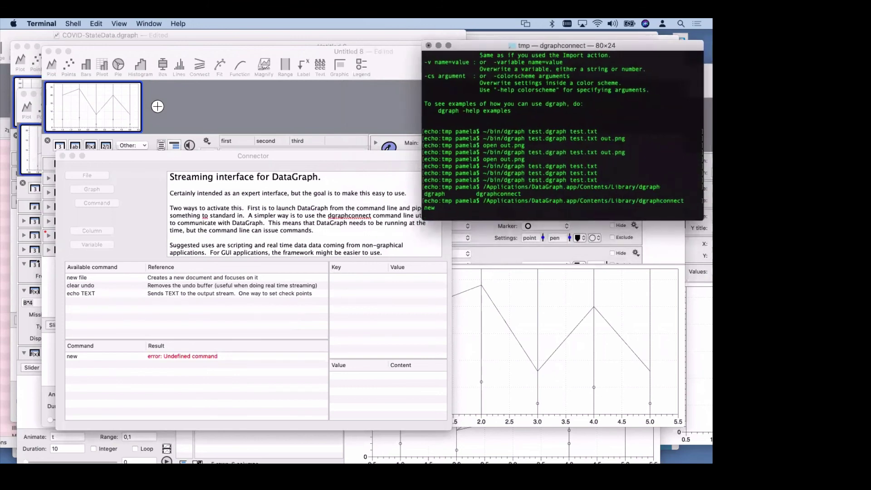
drag(310, 154, 269, 163)
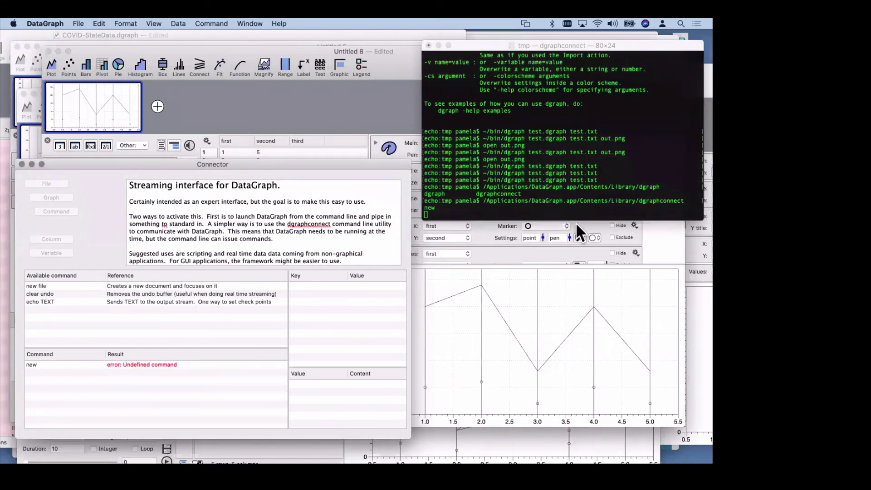
click(462, 210)
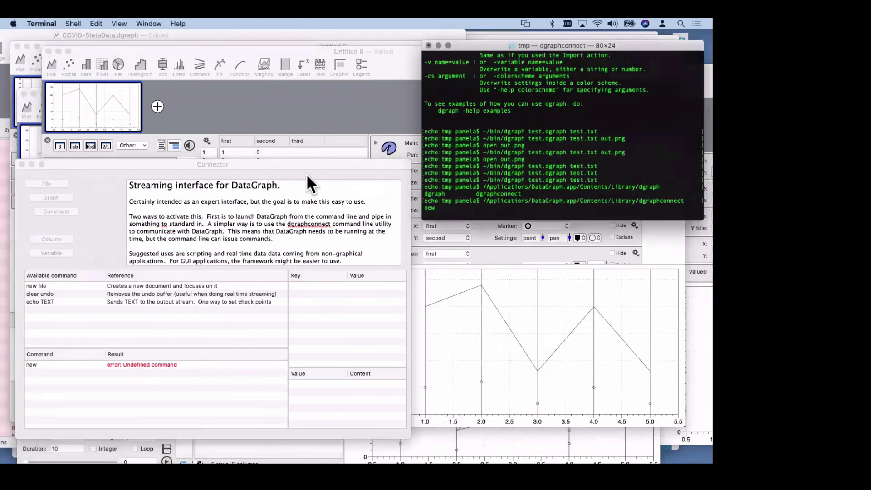
click(278, 167)
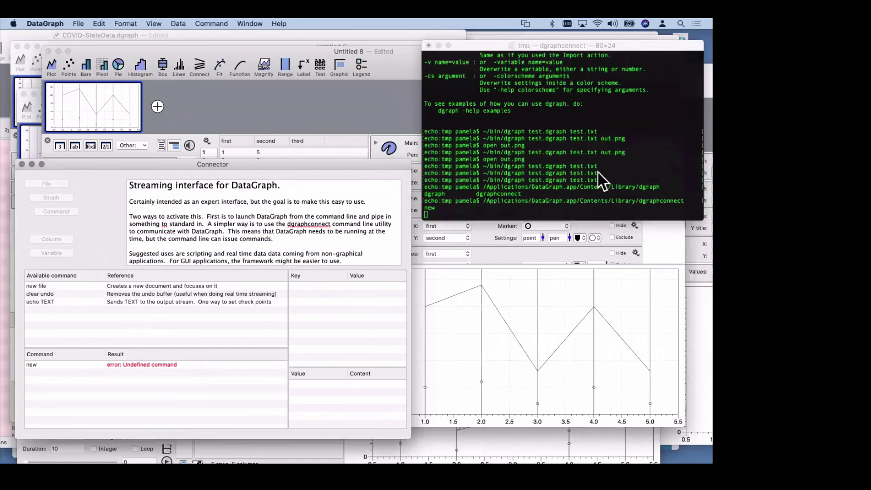
Send the command "new file" through dgraphconnect and bring the Connector window in front of the new document
click(558, 167)
text(ne)
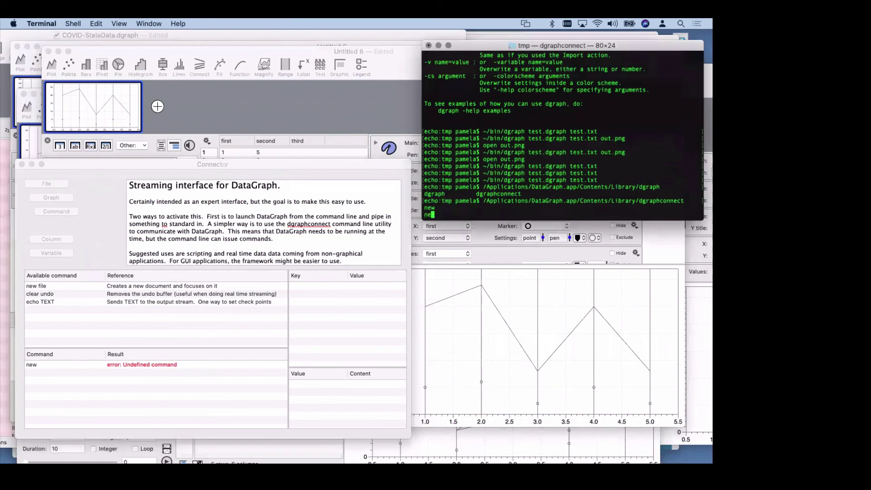
text(w file)
key(Return)
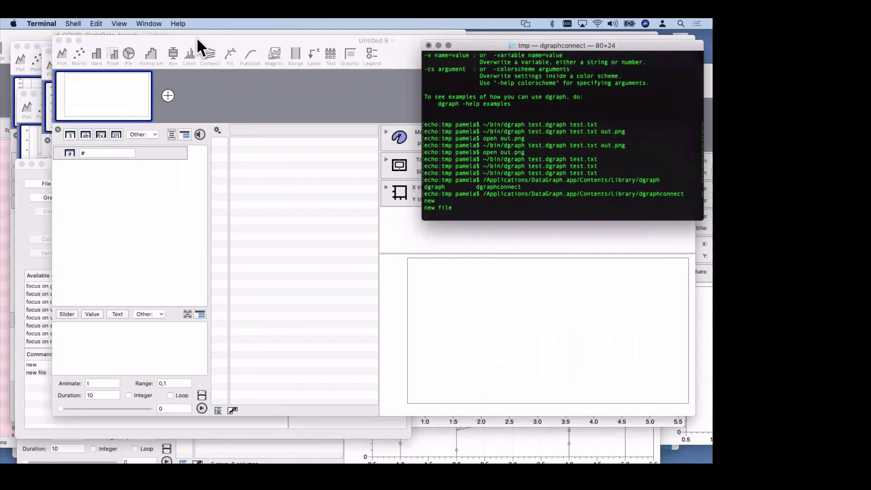
click(277, 217)
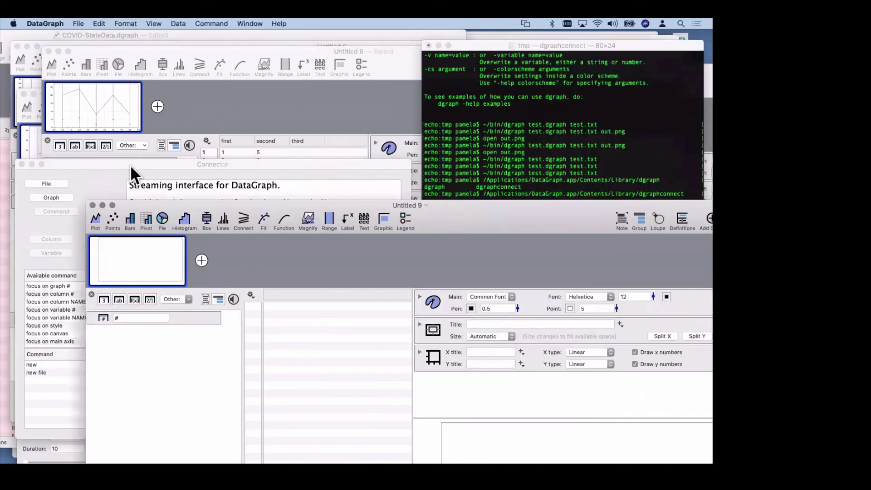
click(130, 166)
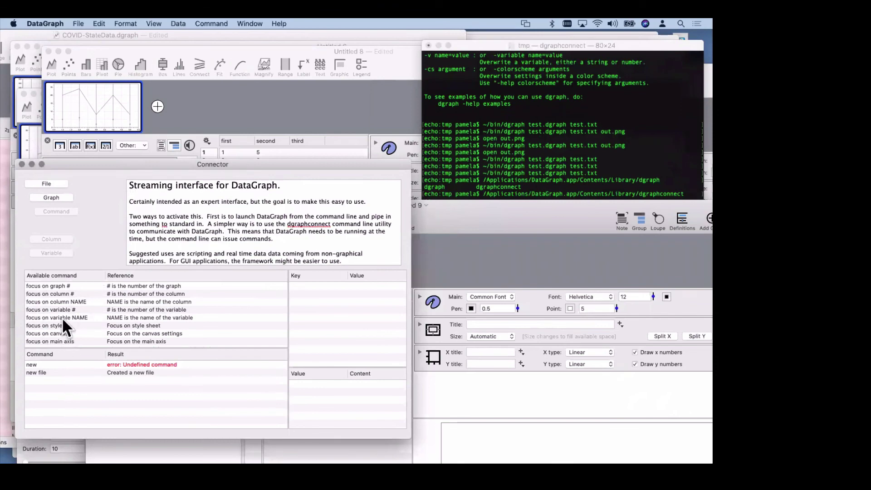
Look through the Connector's available commands for focusing, creating, deleting, output and data streaming
click(508, 190)
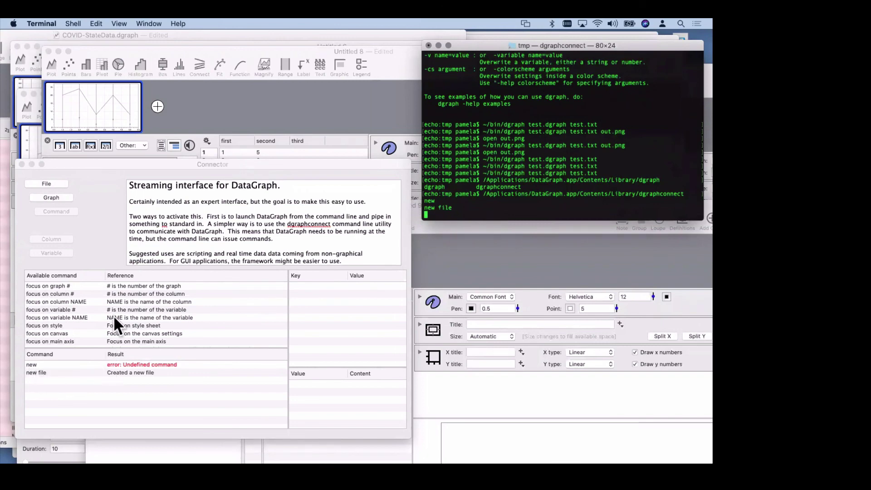
scroll(113, 315, down, 10)
scroll(114, 318, up, 10)
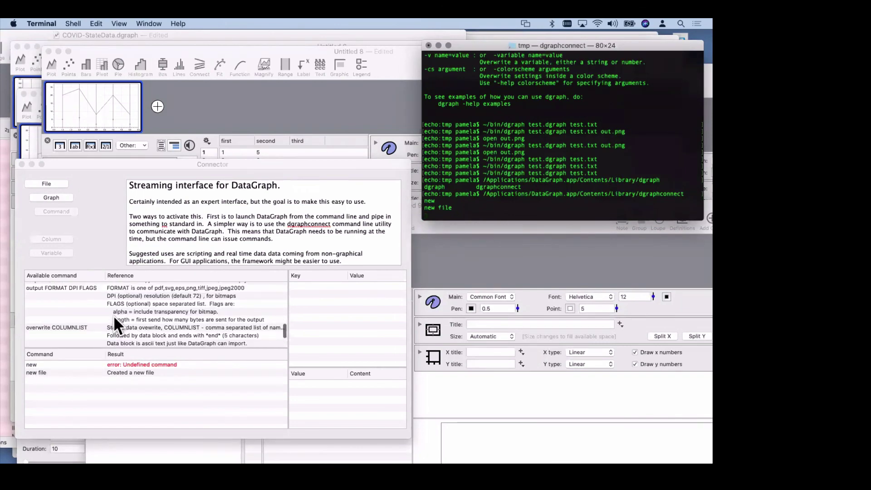
scroll(113, 319, down, 3)
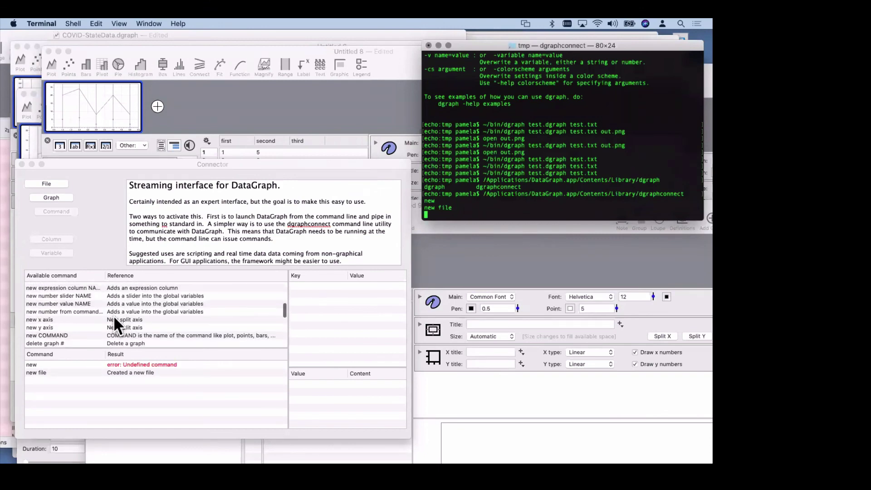
scroll(114, 319, down, 5)
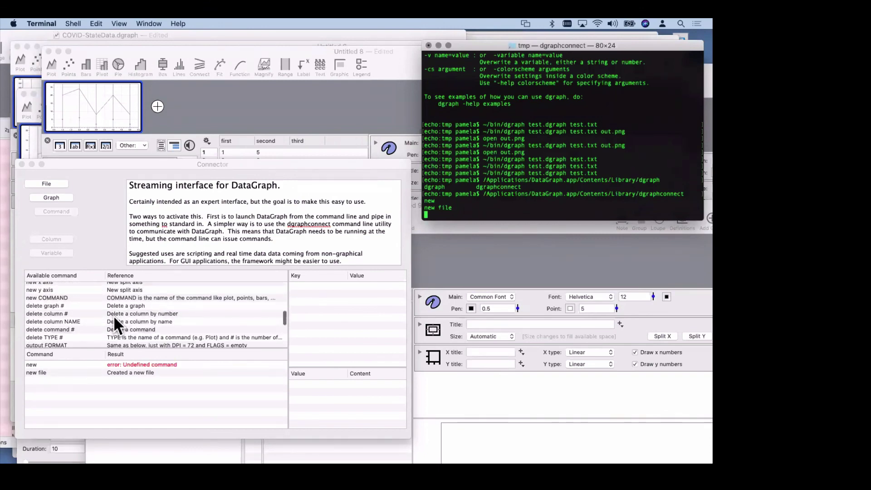
scroll(114, 315, up, 5)
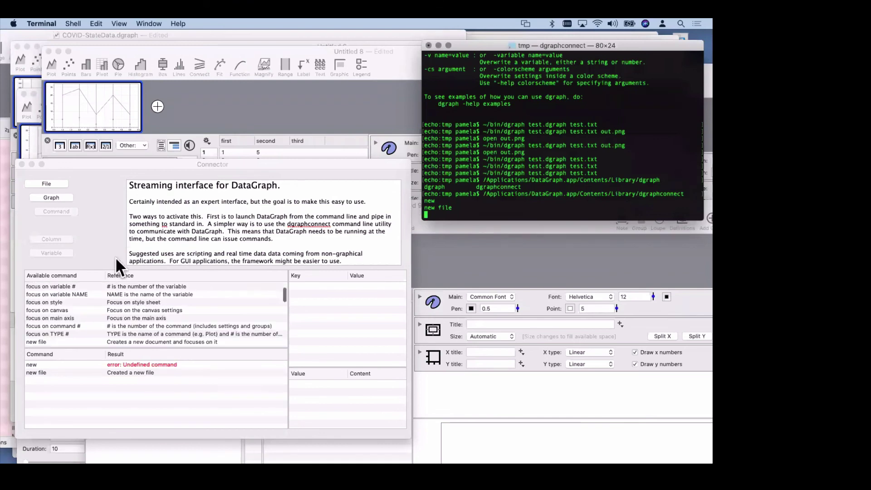
scroll(75, 328, down, 1)
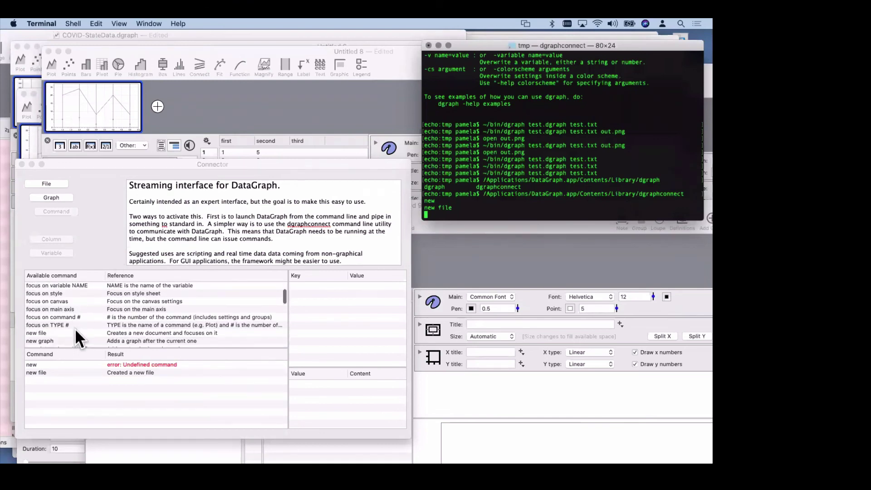
scroll(47, 338, down, 2)
scroll(47, 339, down, 8)
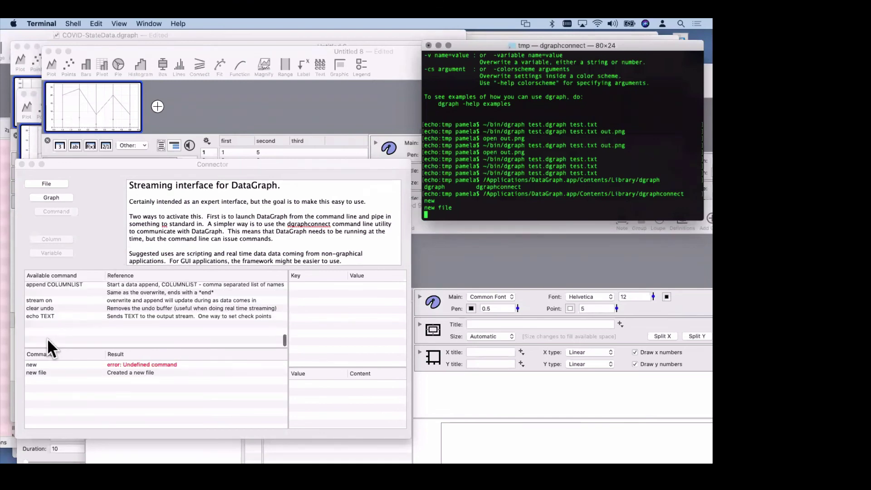
scroll(47, 338, up, 5)
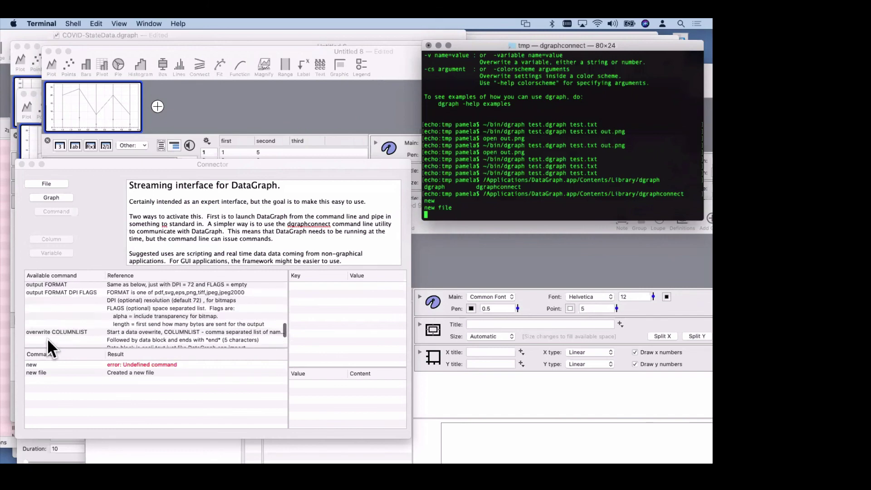
scroll(47, 338, up, 3)
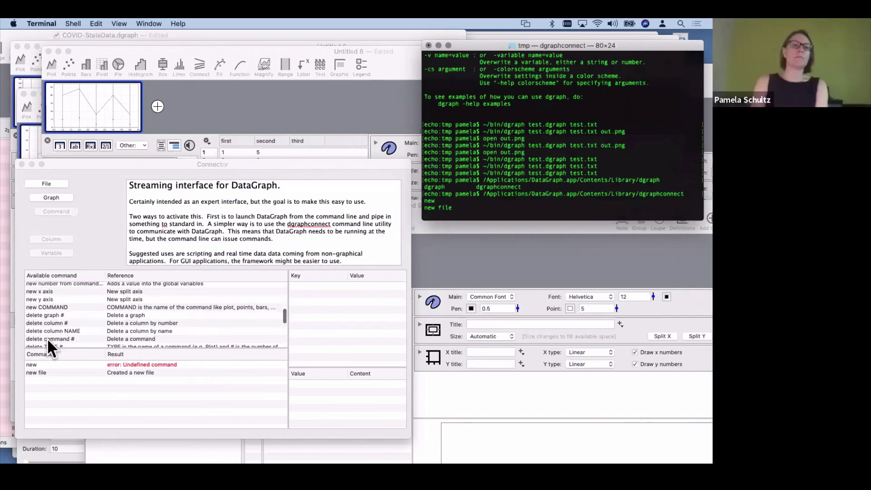
Try to open the existing graph file by sending "open /tmp/test.dgraph", and check the Connector's command reference
text(open )
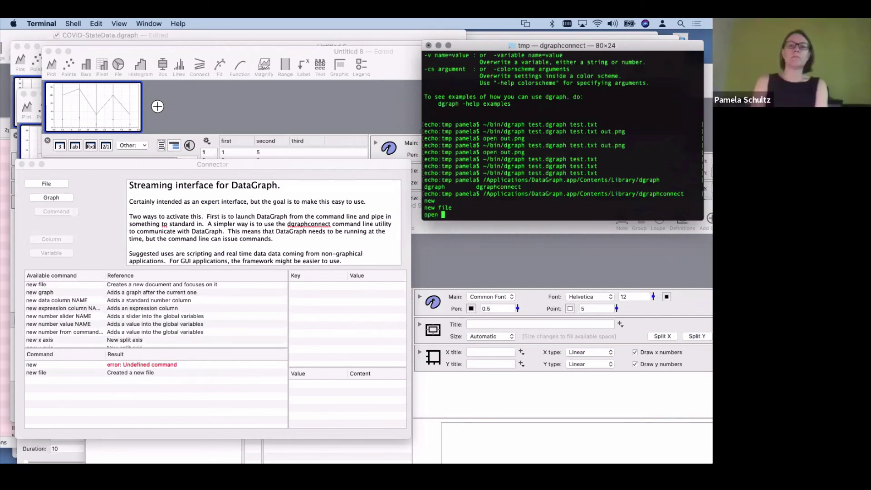
text(/tmp/)
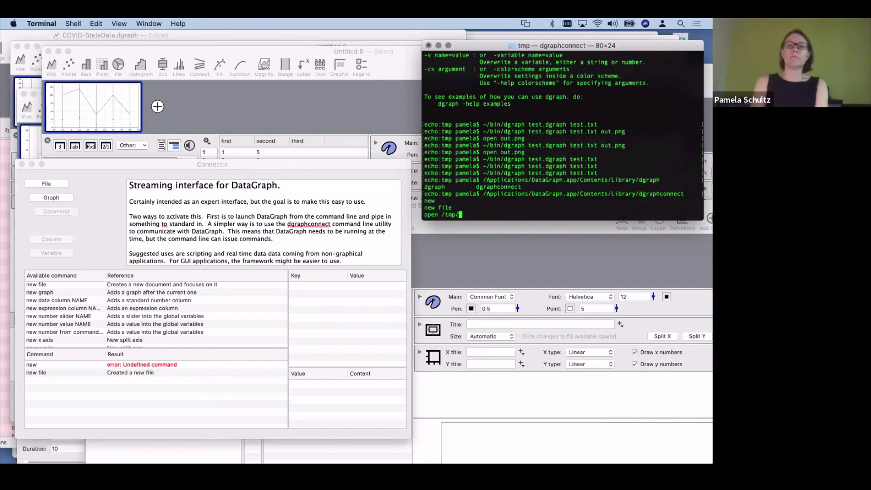
text(test.dgraph)
key(Return)
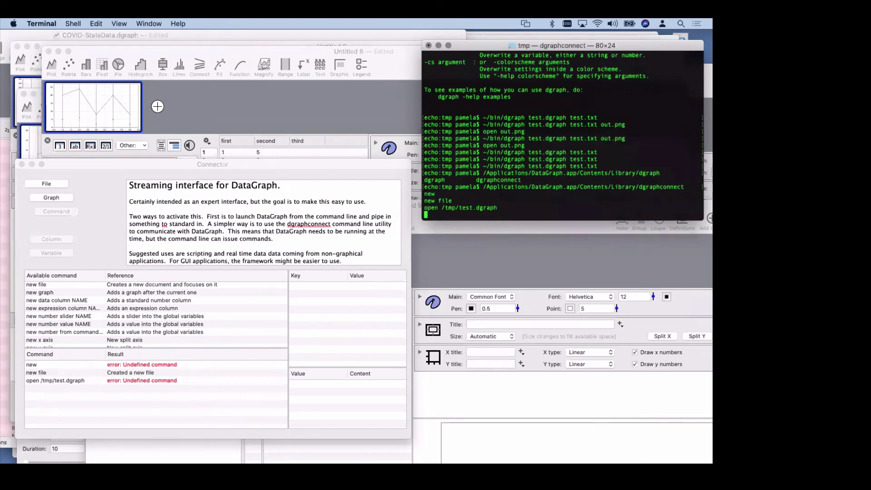
scroll(154, 313, down, 10)
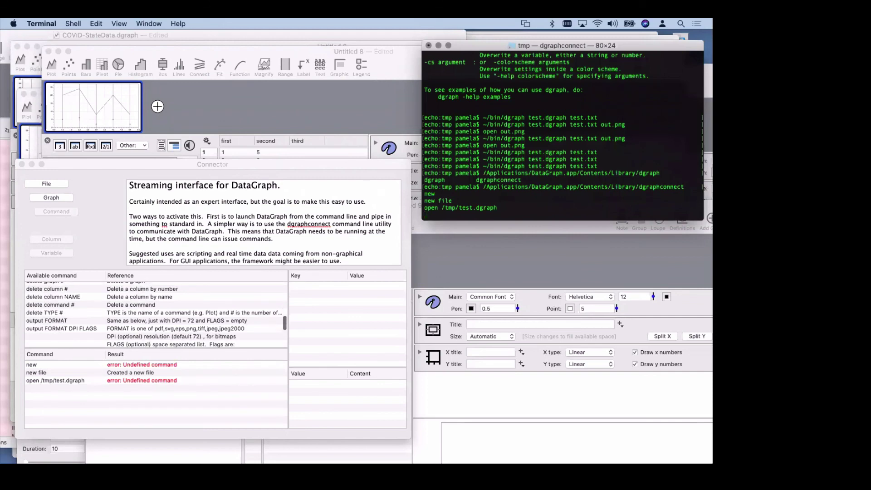
scroll(154, 313, down, 10)
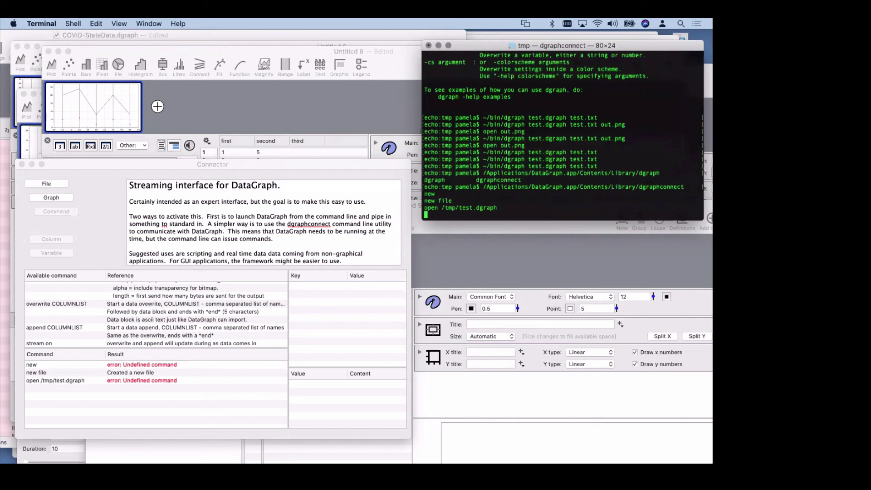
Reveal the connected Untitled 9 document from the Connector and move its window aside, keeping the Connector in front
click(49, 183)
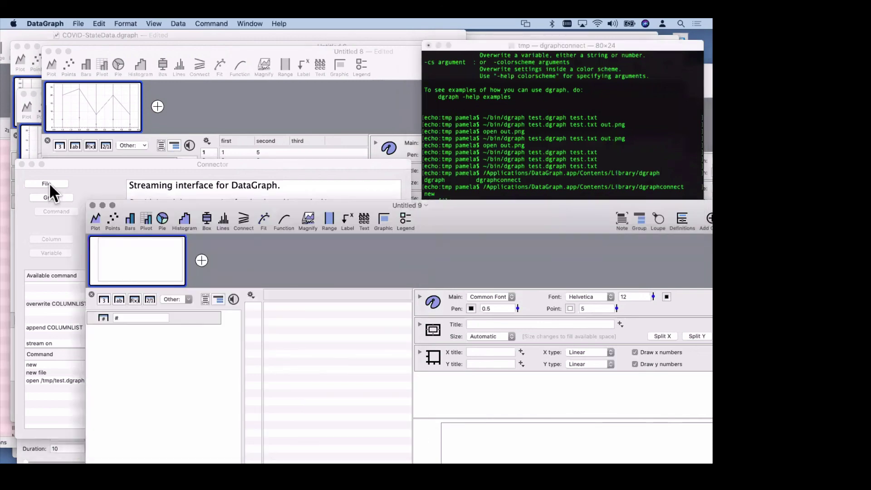
click(49, 197)
drag(142, 205, 338, 205)
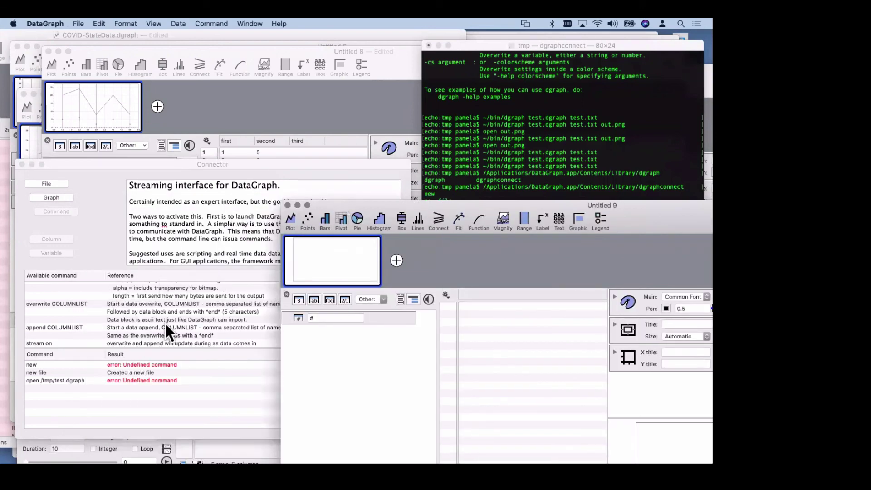
click(233, 389)
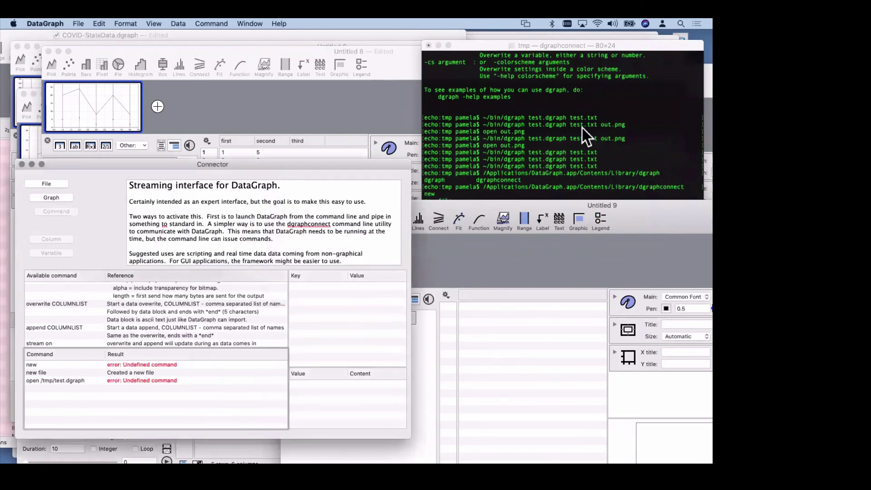
Create a plot command in the connected document by sending "new plot" through dgraphconnect
click(531, 158)
text(new plot)
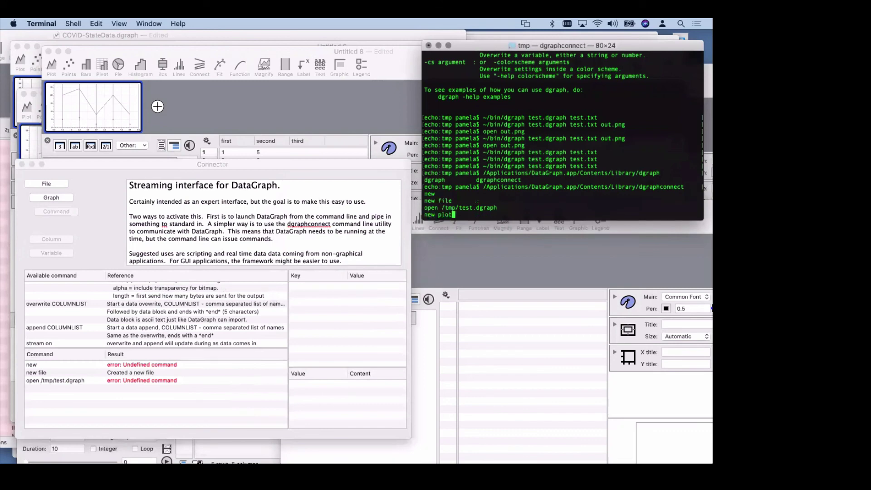
key(Return)
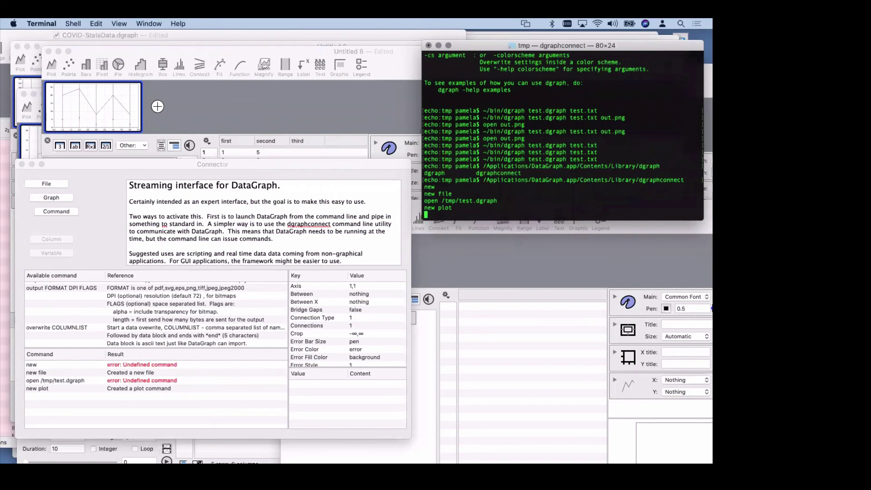
Look through the plot command's keys and the Connector's available set and focus commands, and bring the COVID-StateData.dgraph document to the front
scroll(348, 324, down, 3)
scroll(348, 324, down, 5)
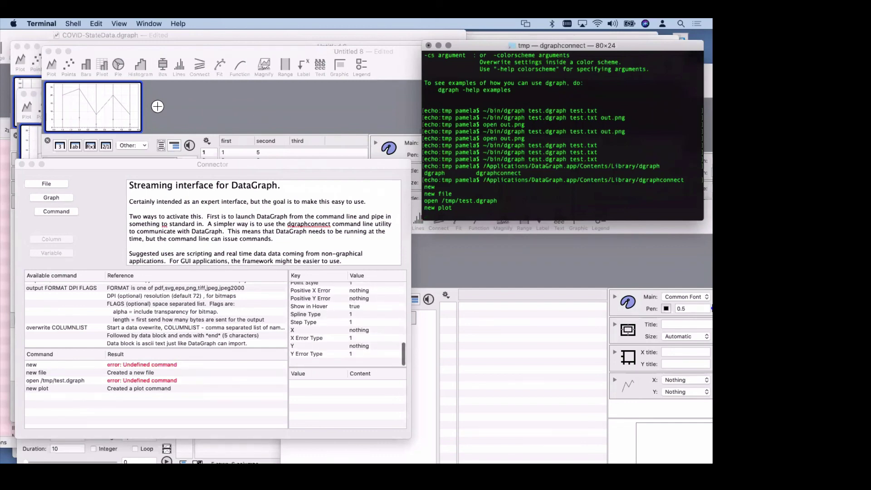
scroll(348, 325, up, 2)
scroll(156, 315, up, 4)
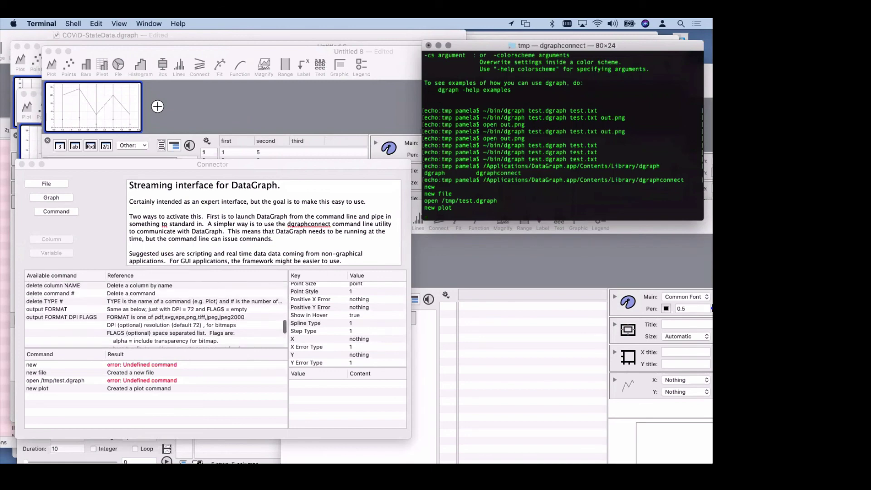
scroll(155, 315, up, 6)
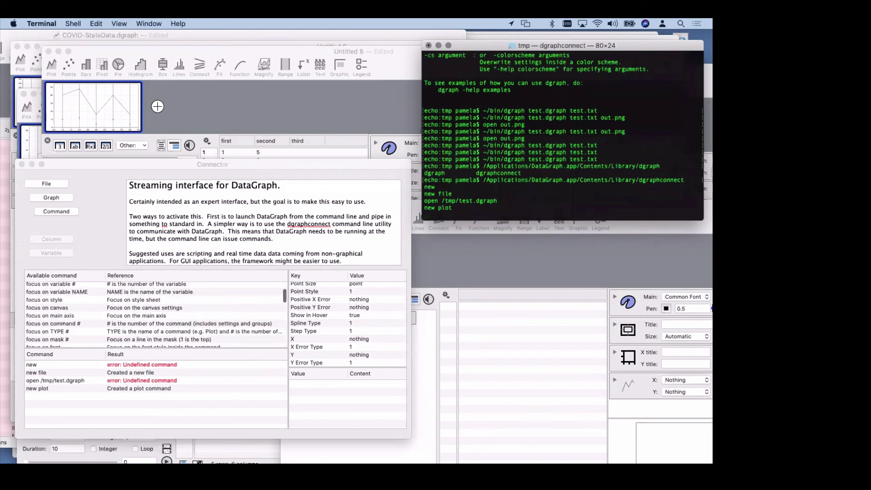
scroll(155, 315, up, 4)
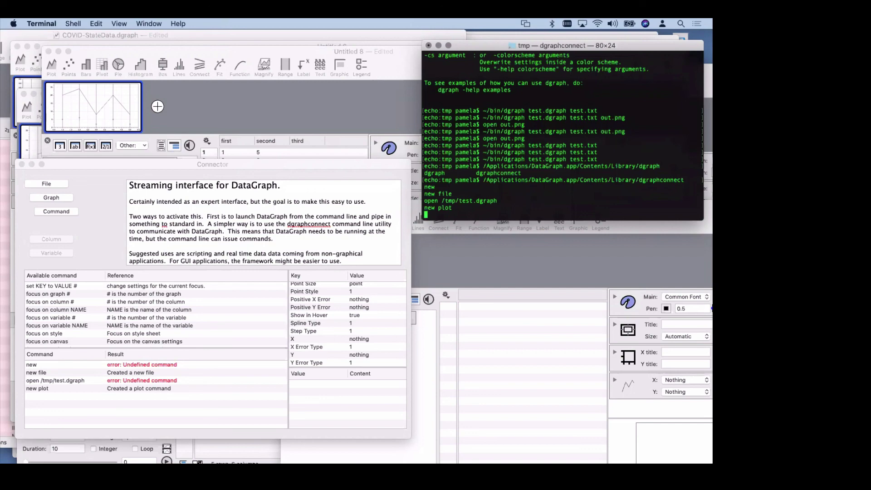
click(215, 32)
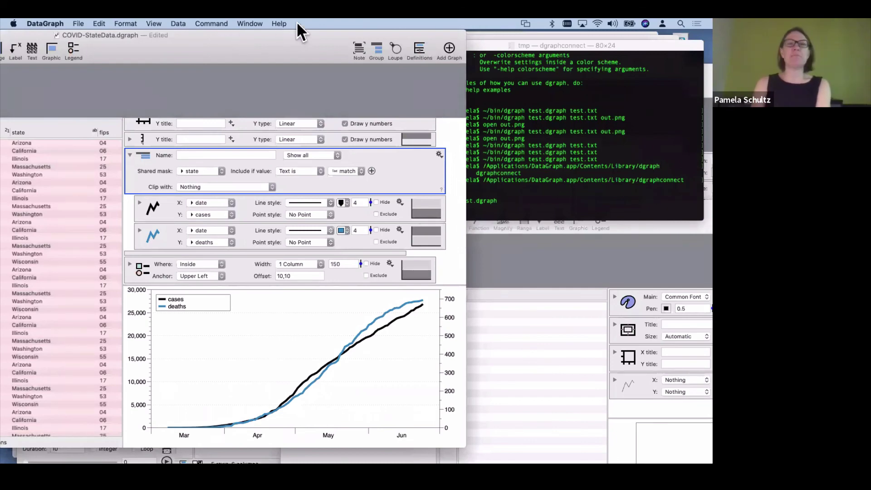